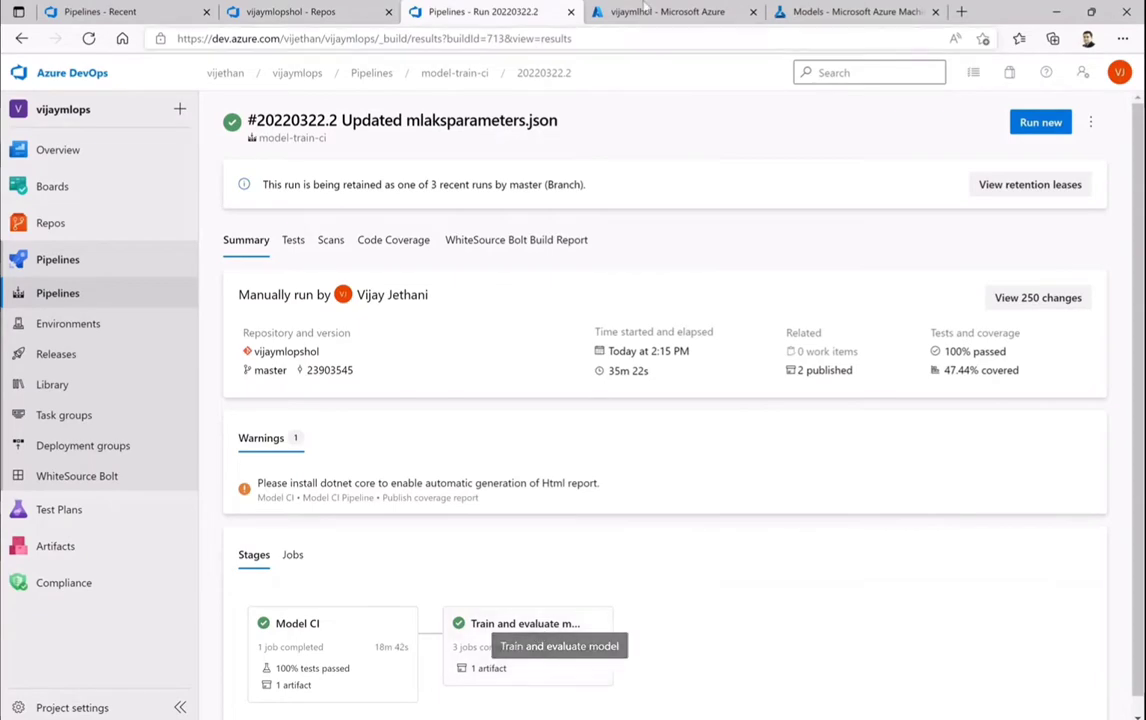
- Check the registered model in Azure Machine Learning Studio and view the MLOps architecture diagram in the vijaymlopshol repository in Azure DevOps
click(850, 11)
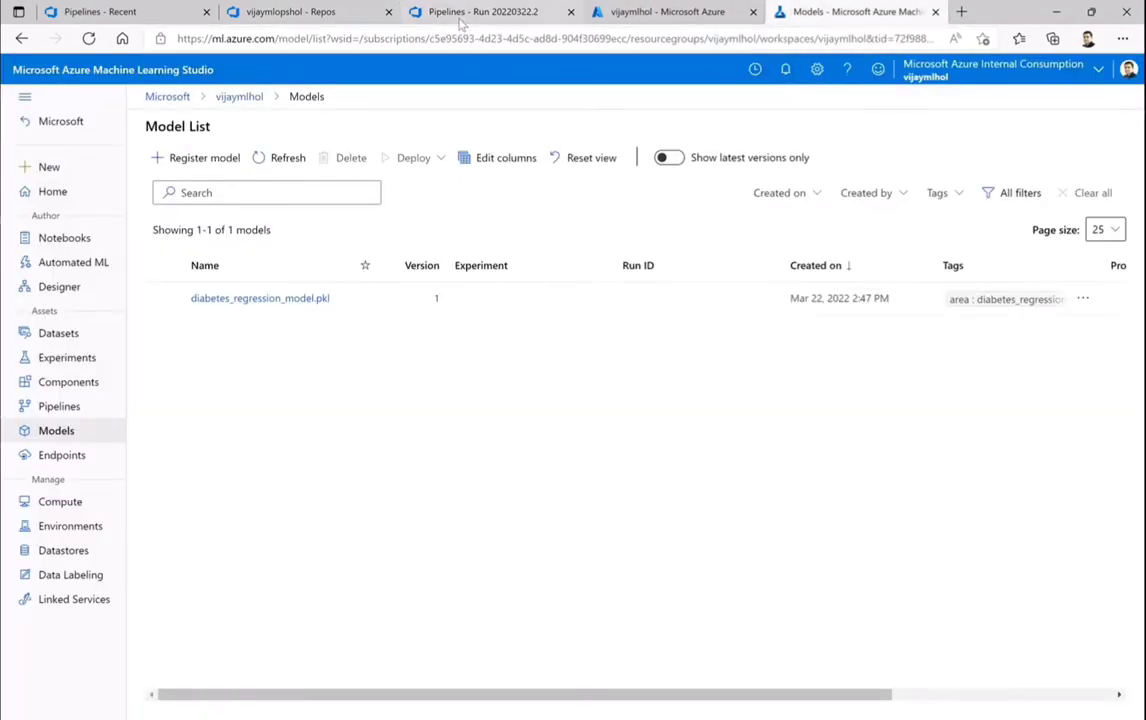
click(414, 18)
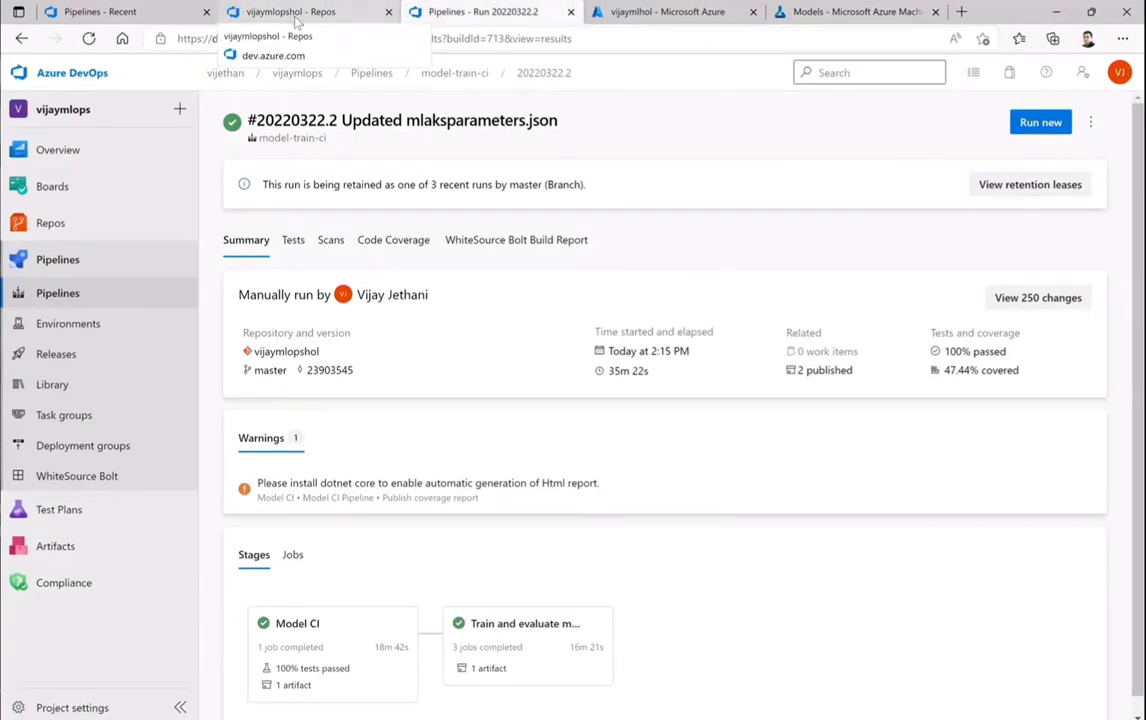
click(100, 12)
click(50, 222)
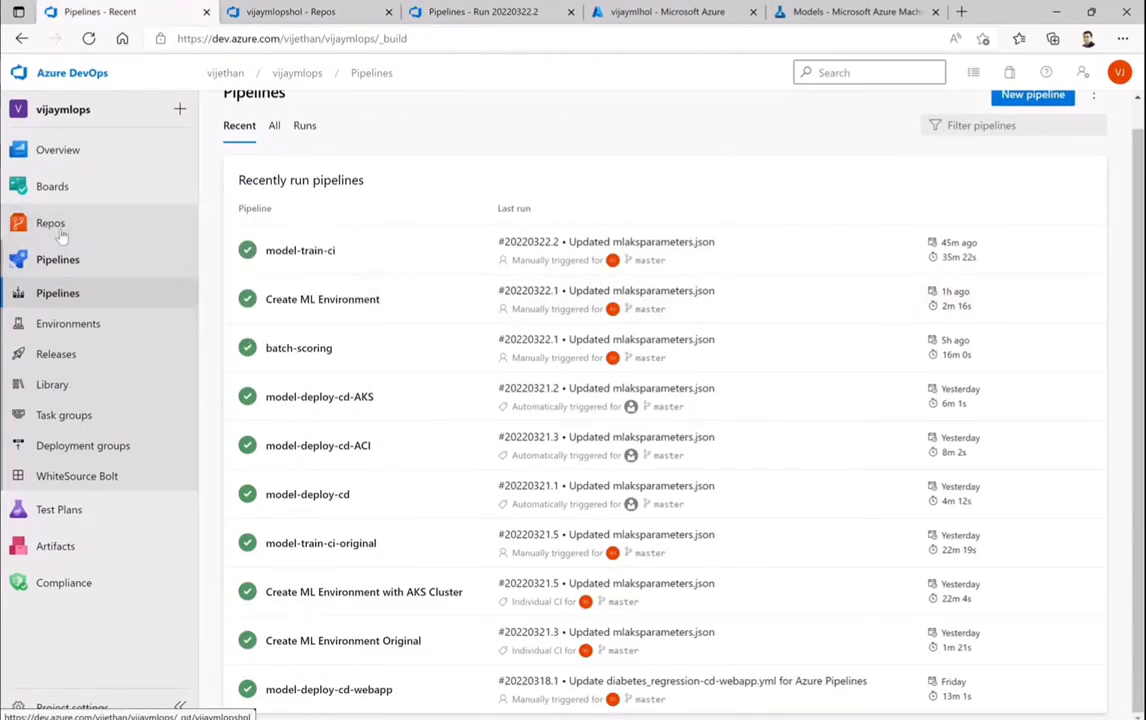
scroll(476, 389, down, 10)
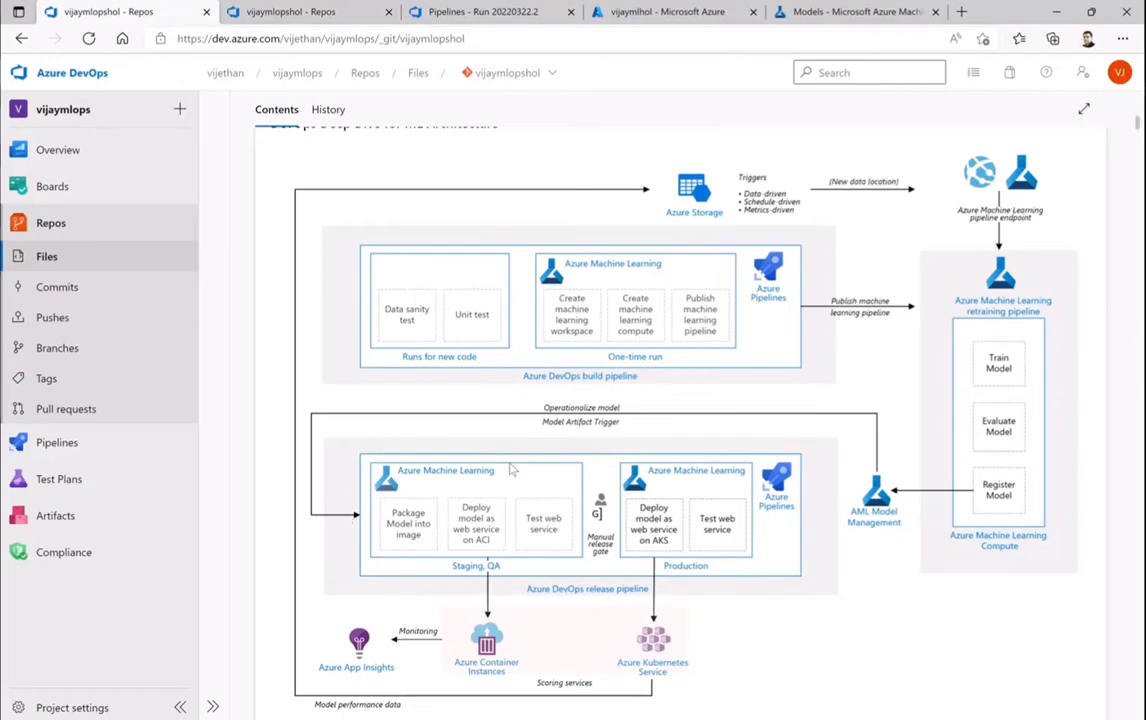
- Open the model-deploy-cd-ACI pipeline's YAML definition for editing
click(283, 13)
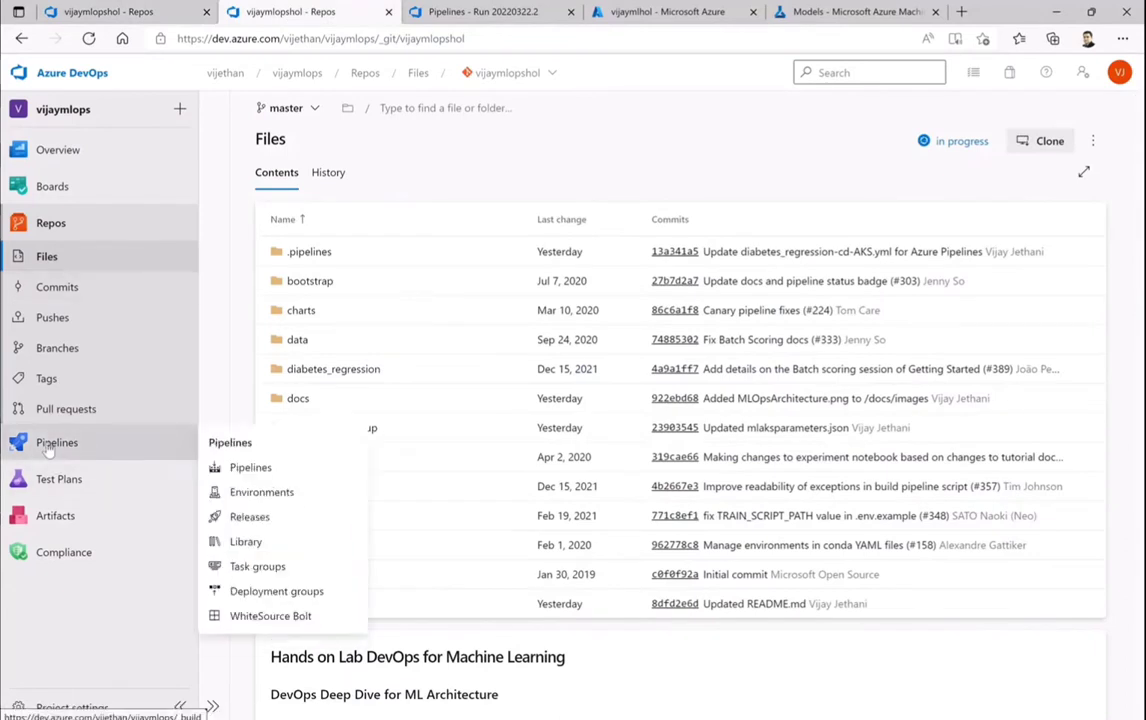
click(47, 450)
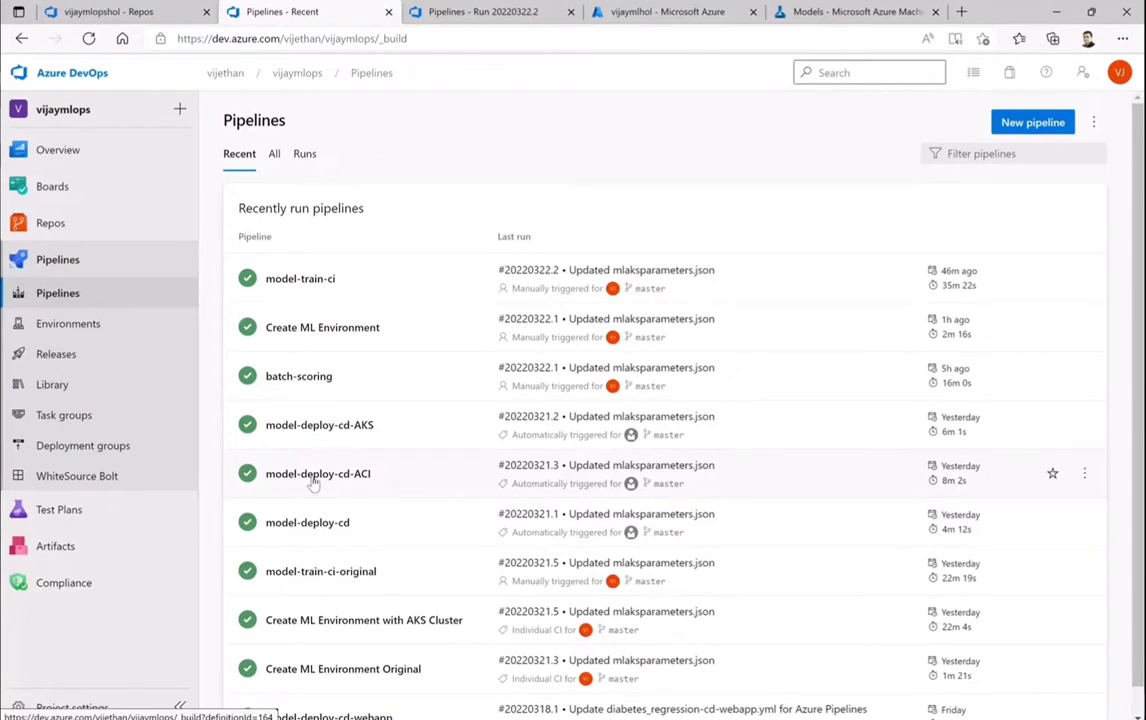
scroll(433, 641, down, 1)
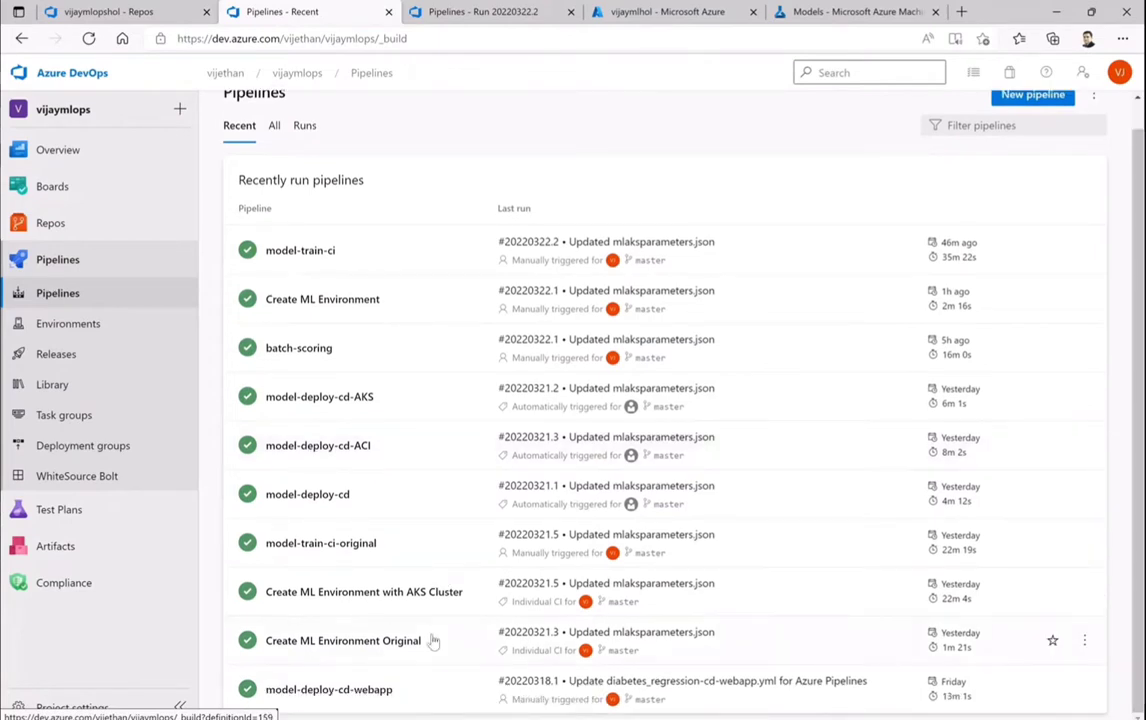
click(323, 452)
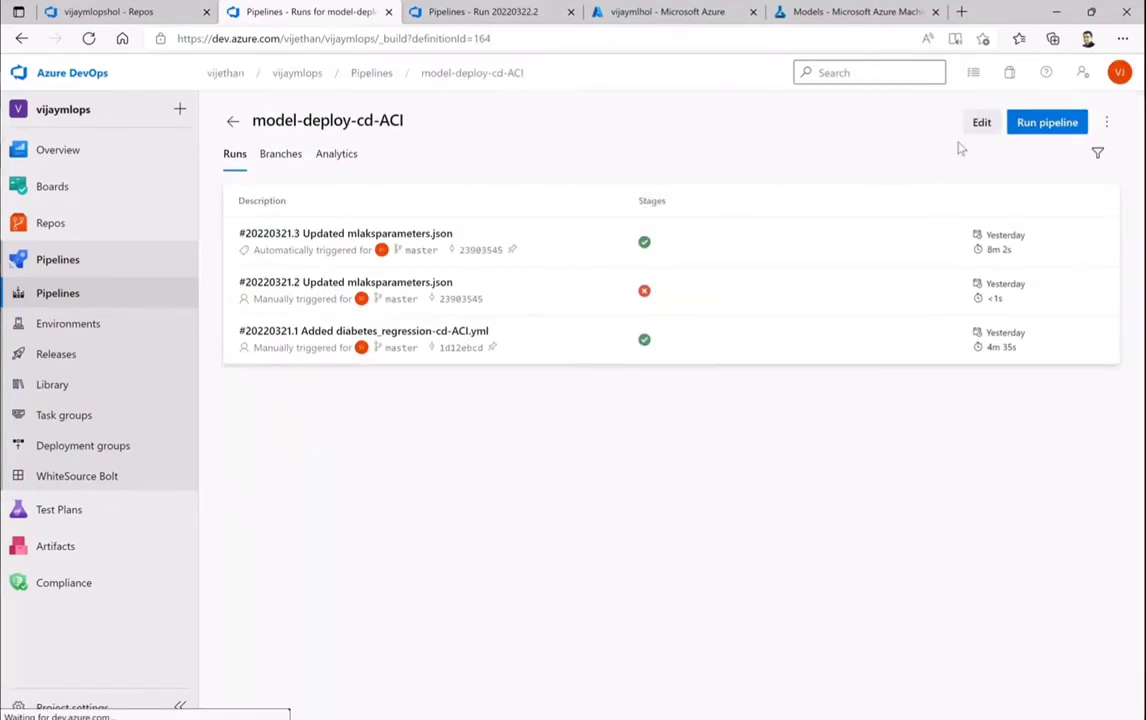
click(981, 124)
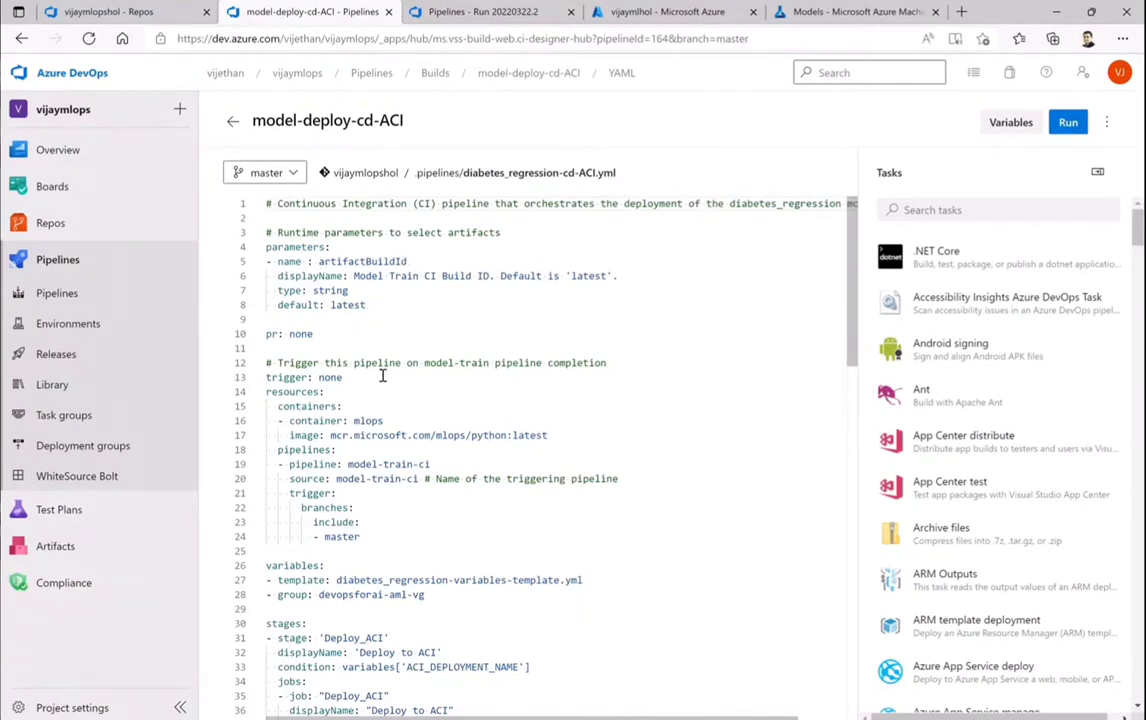
- Examine diabetes_regression-cd-ACI.yml from its trigger and variables through the Deploy_ACI stage and smoke test task
scroll(510, 445, down, 2)
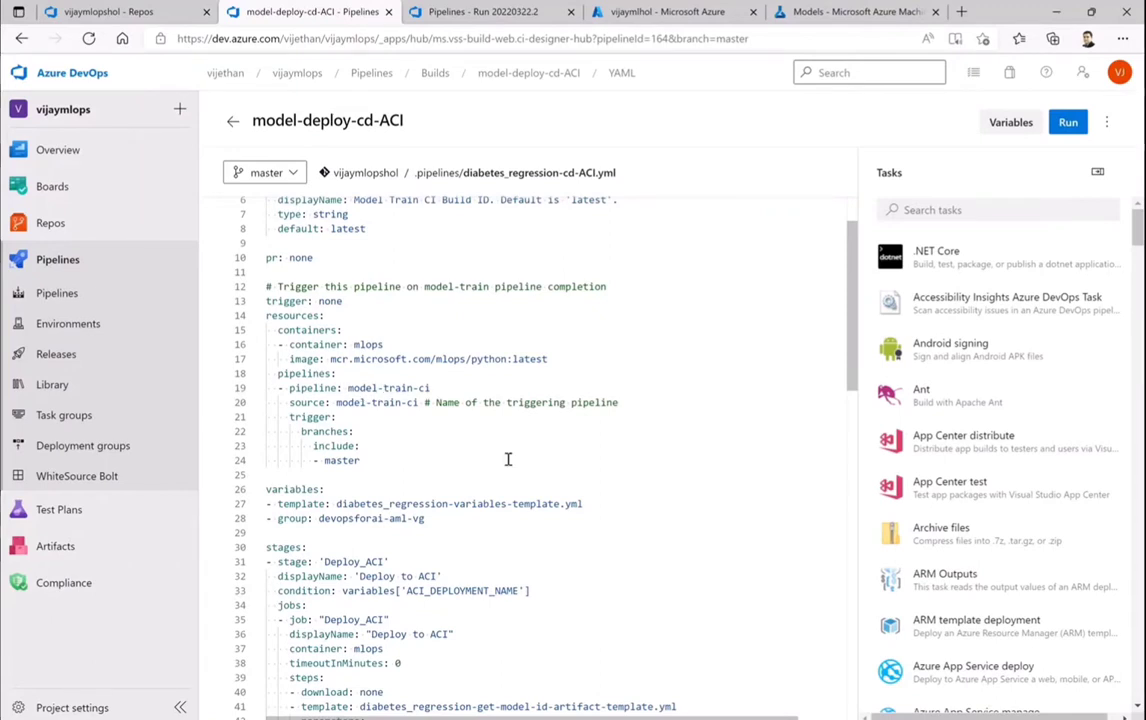
scroll(430, 445, down, 2)
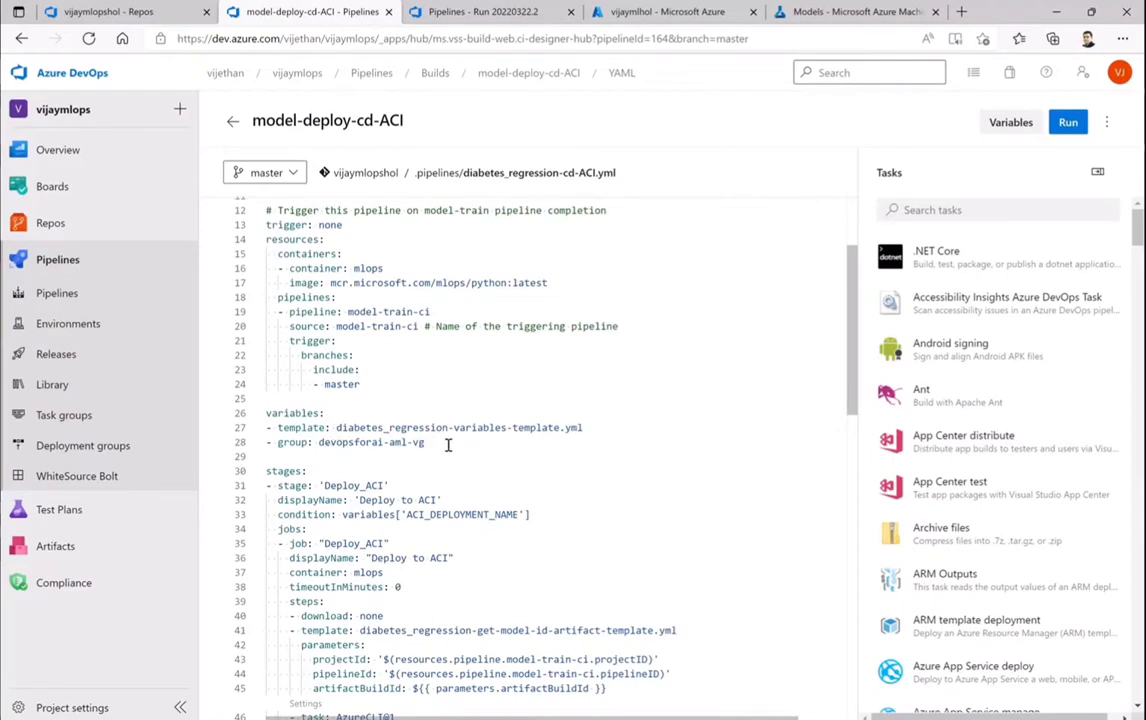
scroll(448, 443, down, 2)
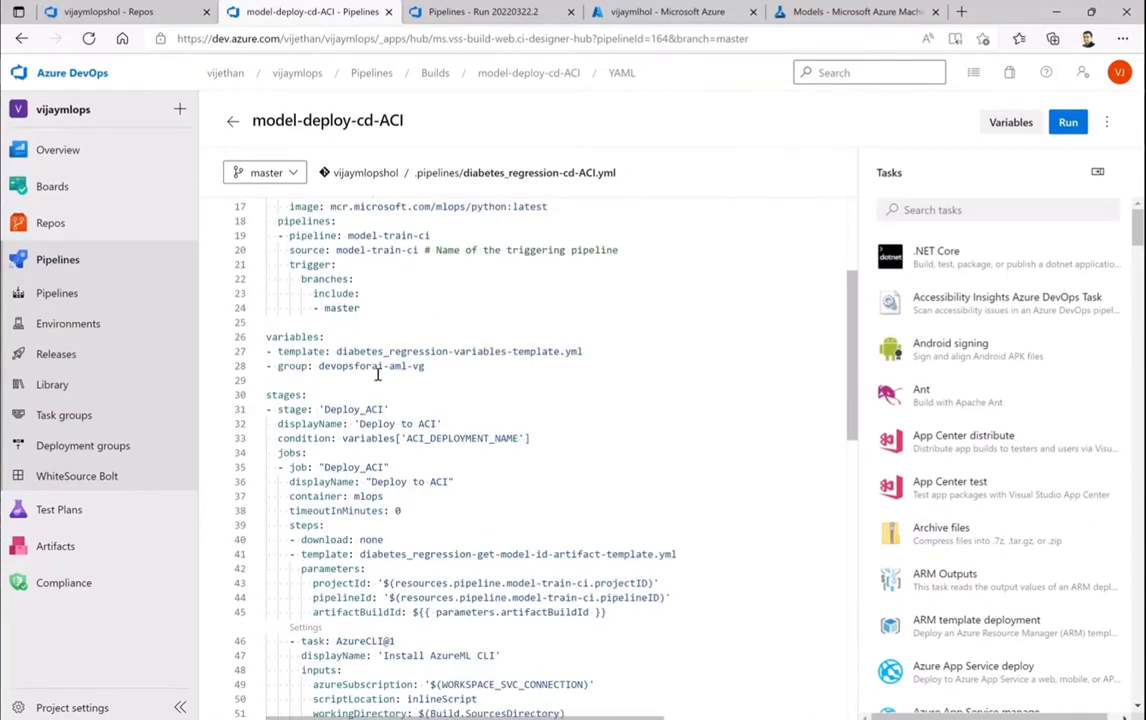
scroll(345, 363, down, 2)
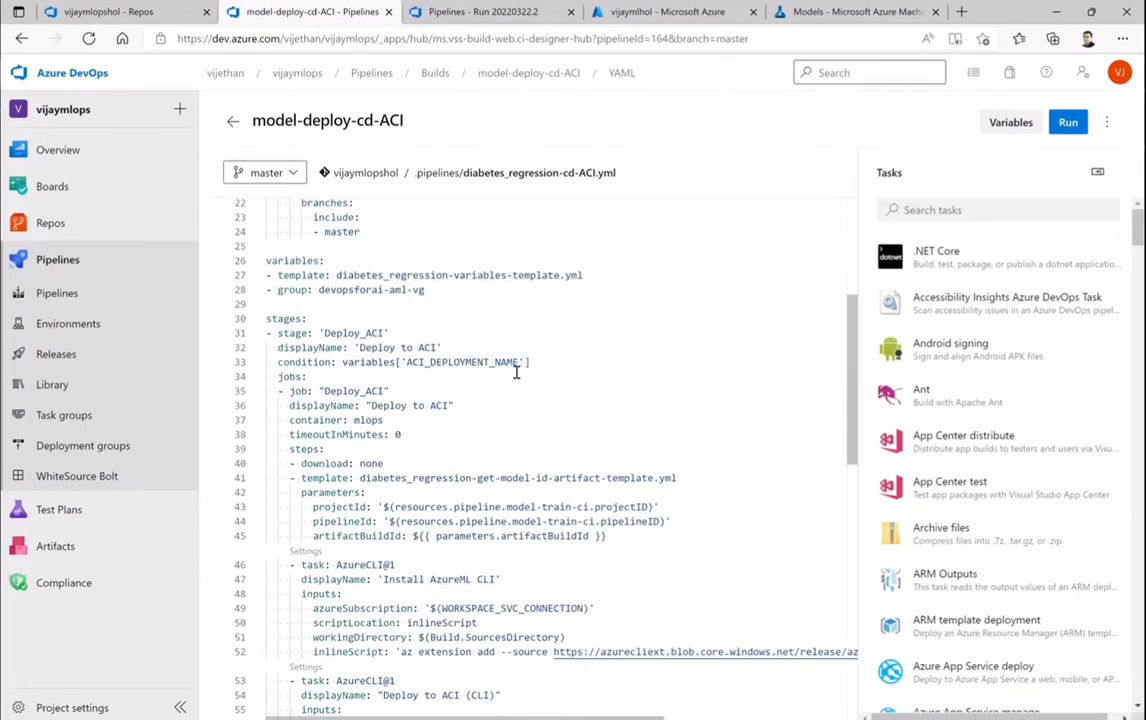
scroll(571, 385, down, 2)
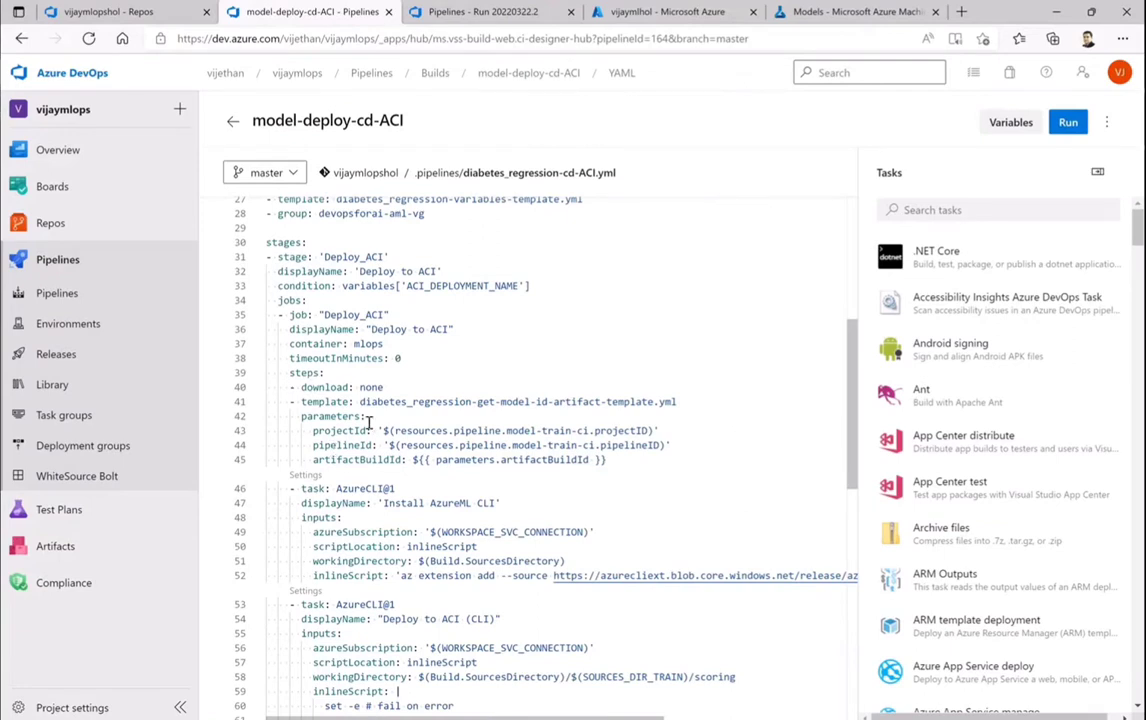
scroll(578, 508, down, 2)
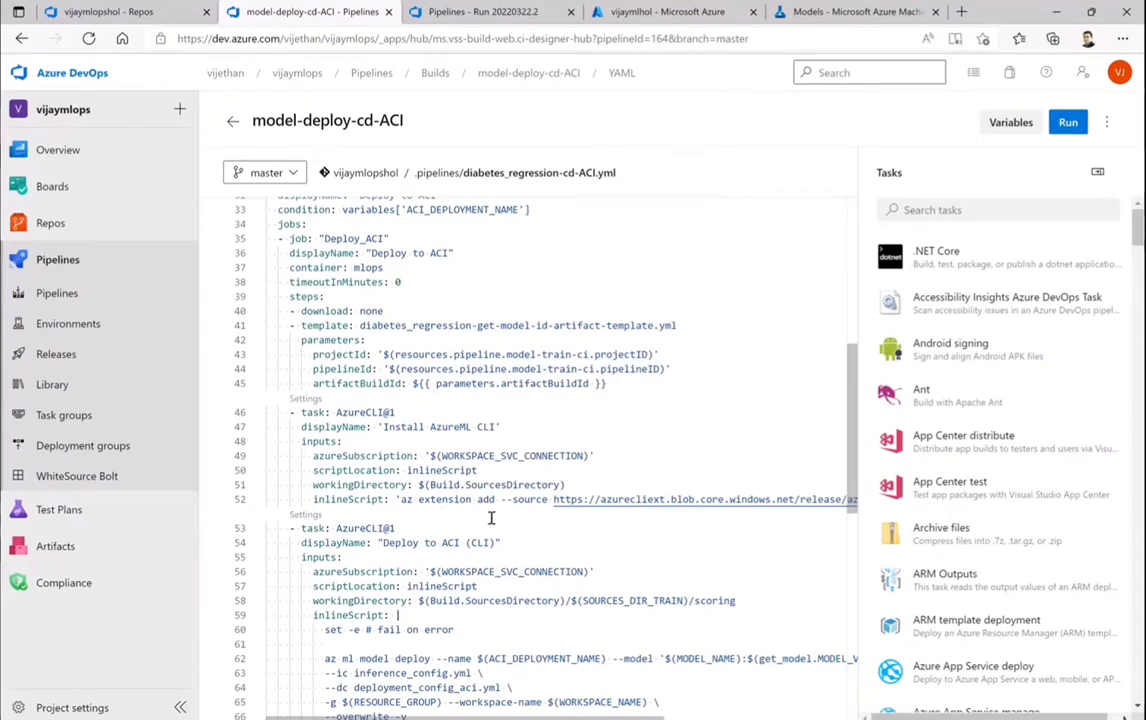
scroll(470, 516, down, 2)
scroll(492, 518, down, 2)
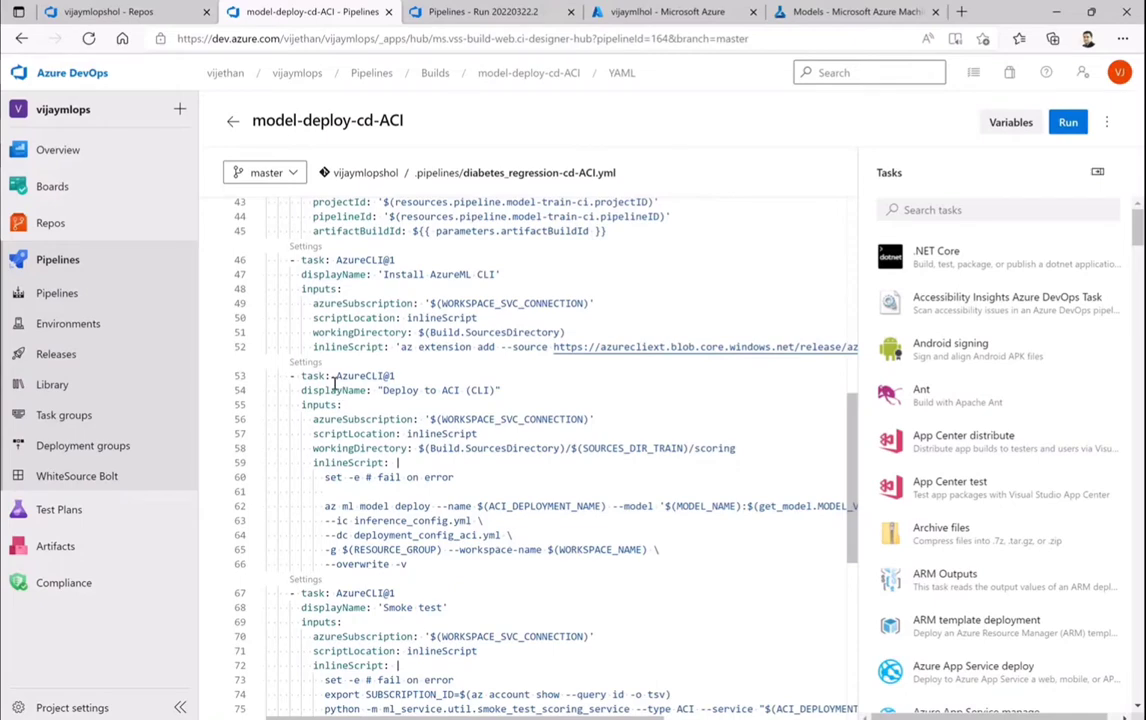
scroll(342, 377, down, 3)
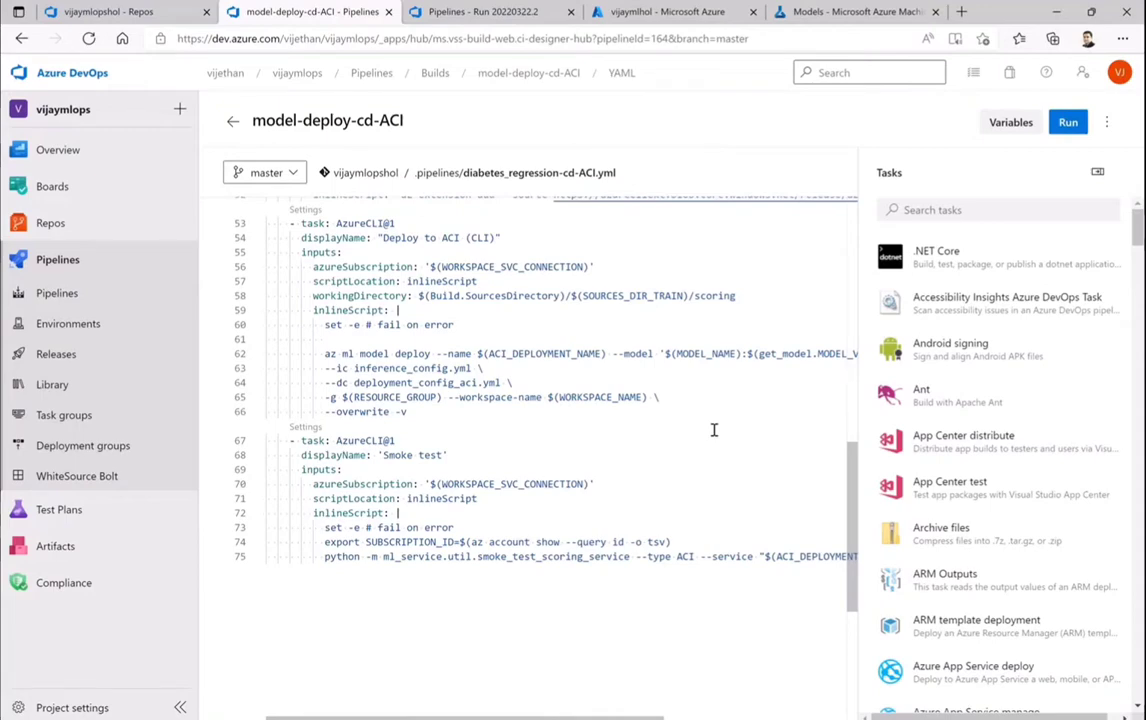
scroll(714, 430, up, 10)
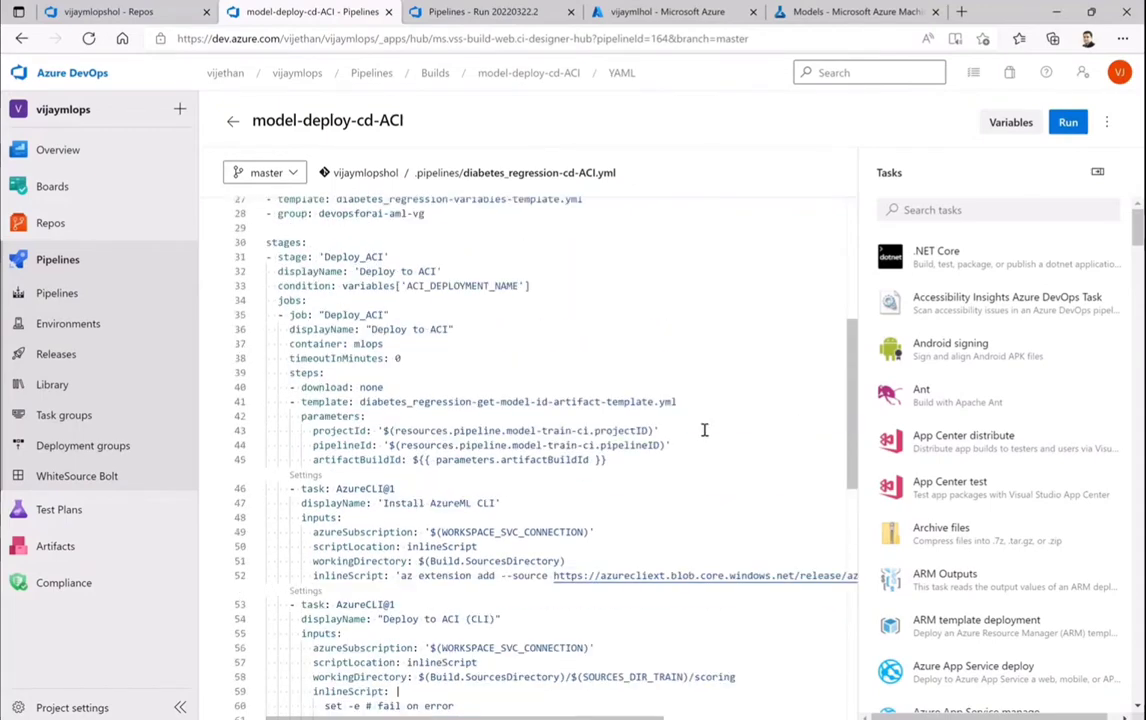
scroll(704, 430, up, 2)
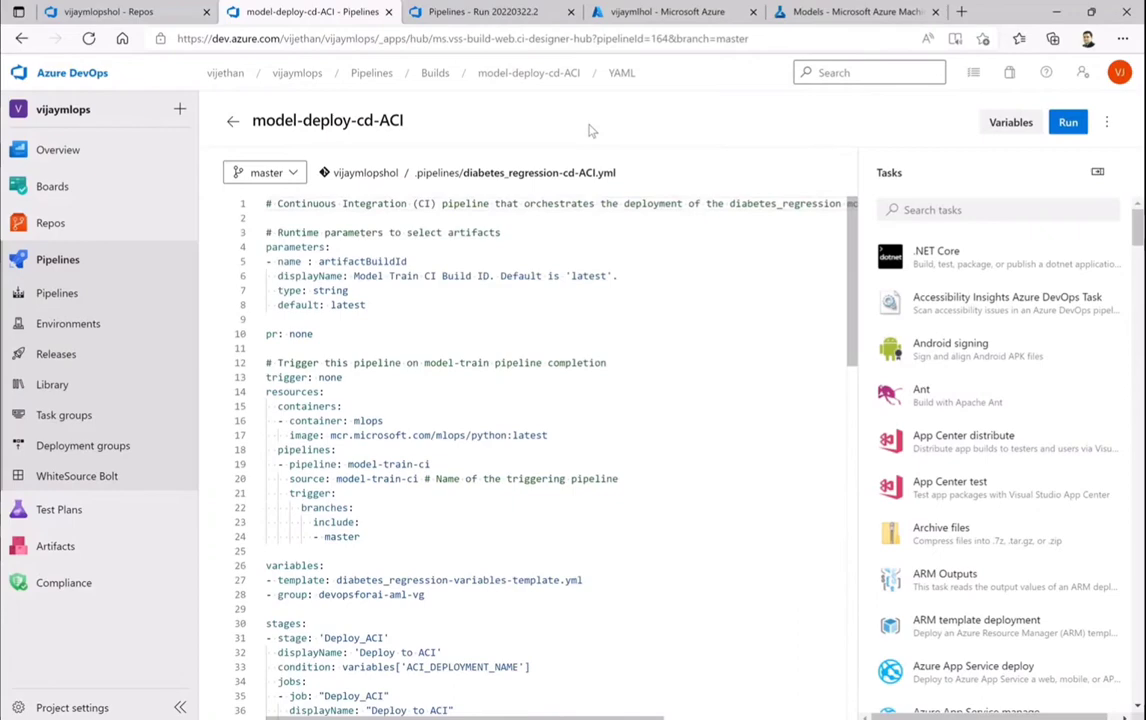
- Switch to the Azure portal and refresh the vijaymlhol resource group to check its resources
click(648, 14)
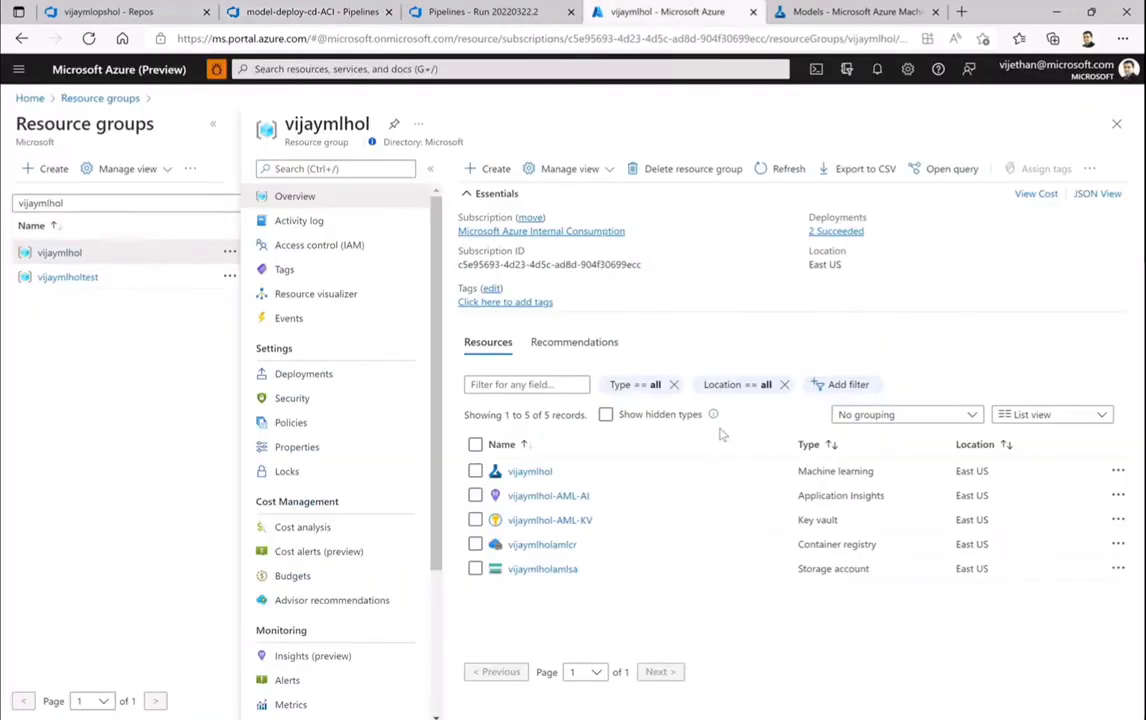
click(771, 170)
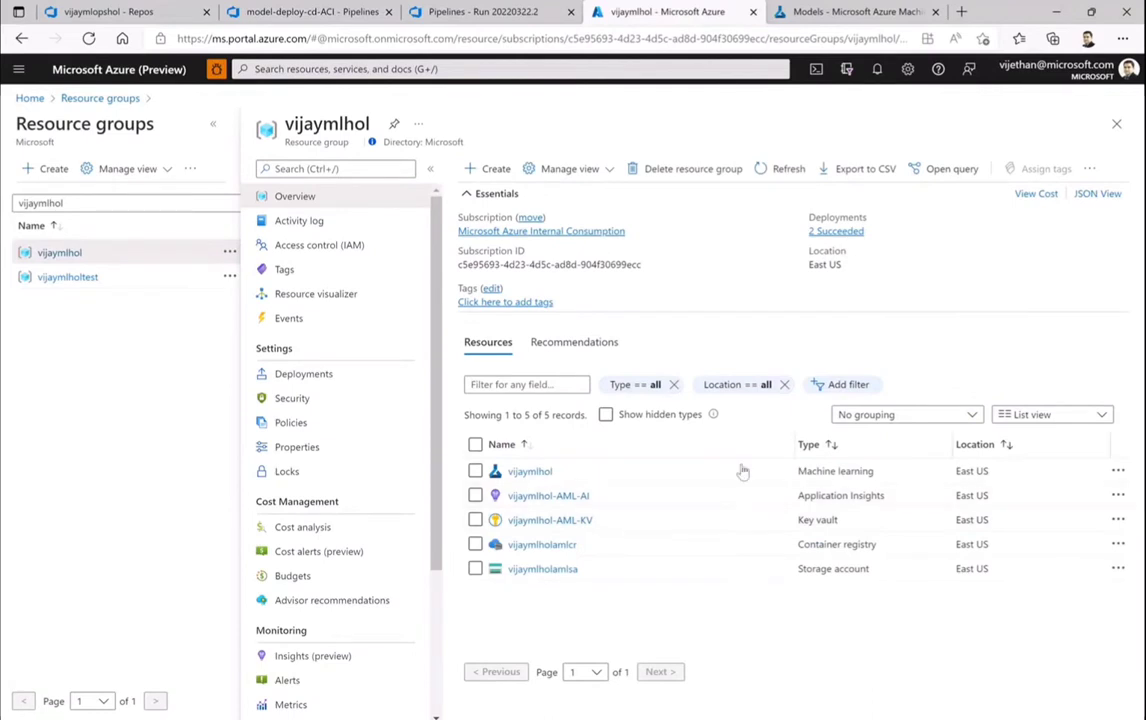
click(474, 14)
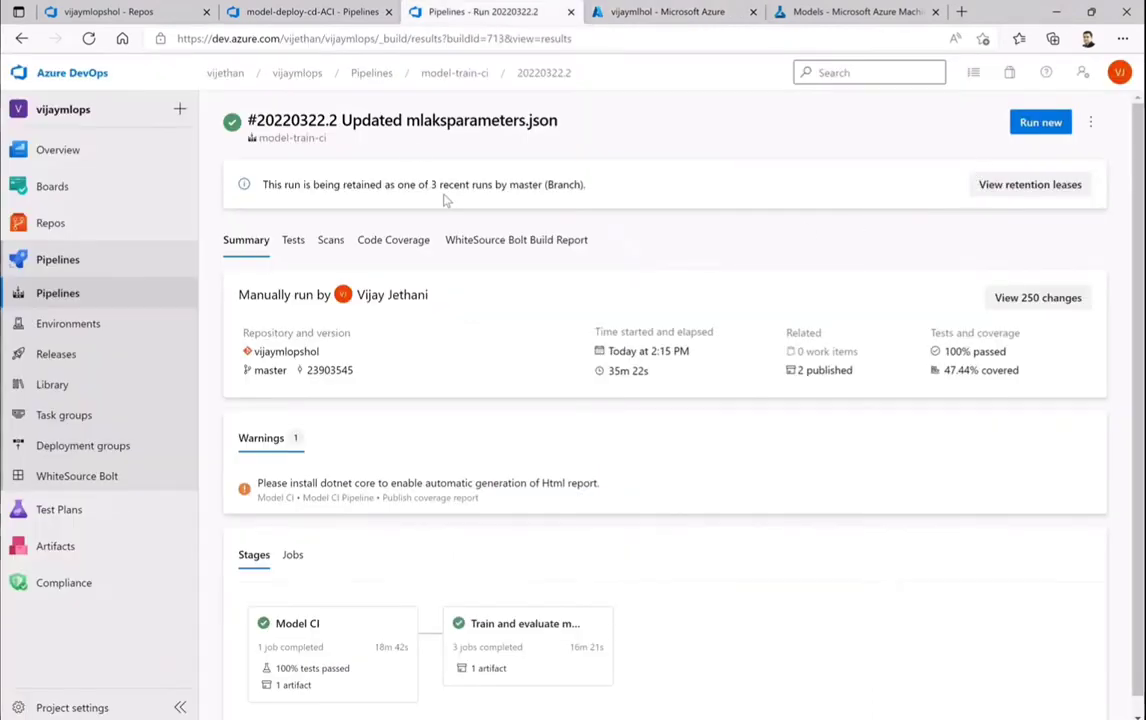
- Return to Azure DevOps and run the model-deploy-cd-ACI pipeline on the master branch with the Model Train CI build ID latest
click(296, 14)
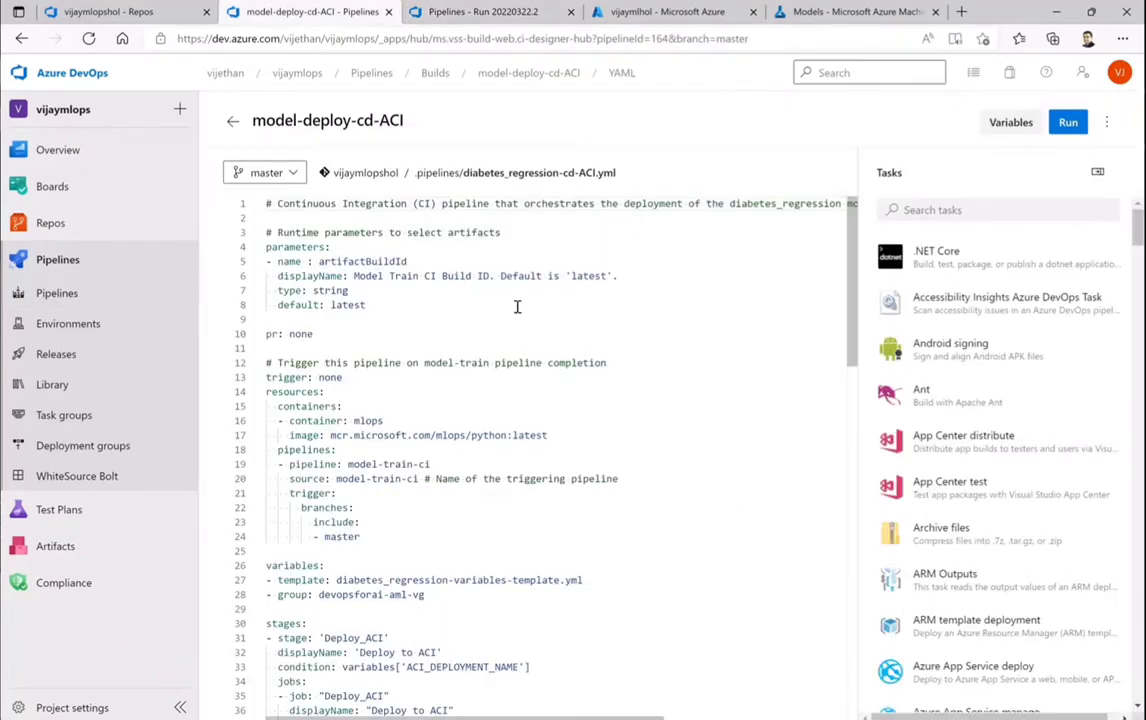
click(1068, 123)
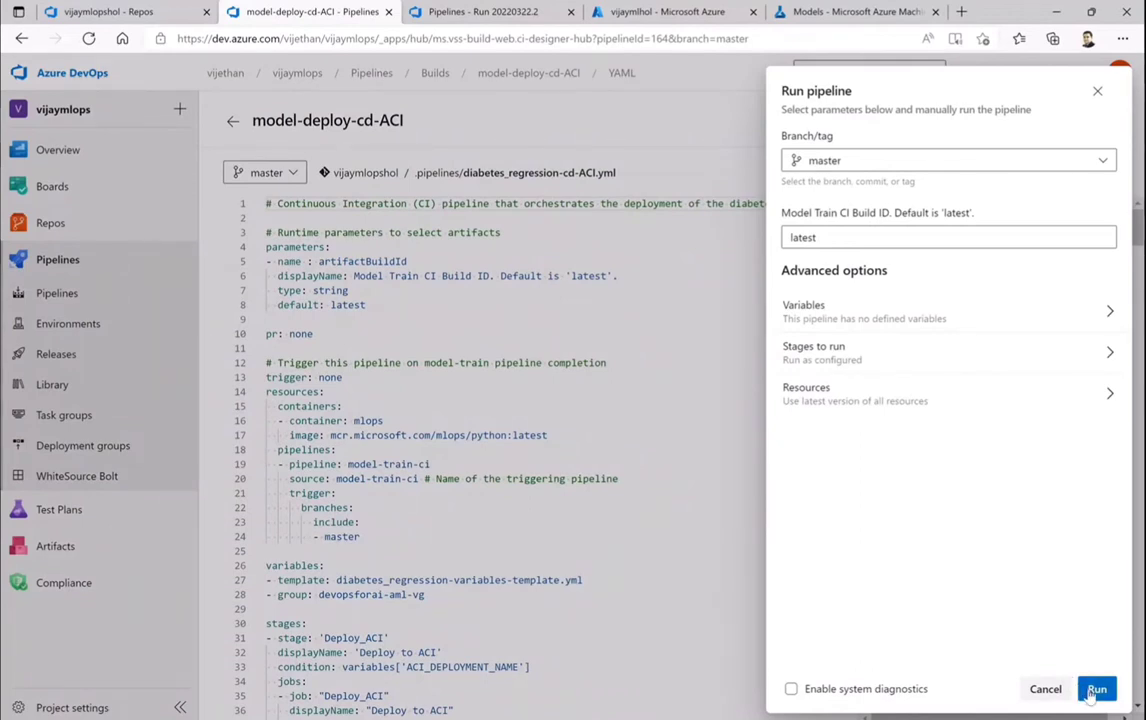
click(1096, 690)
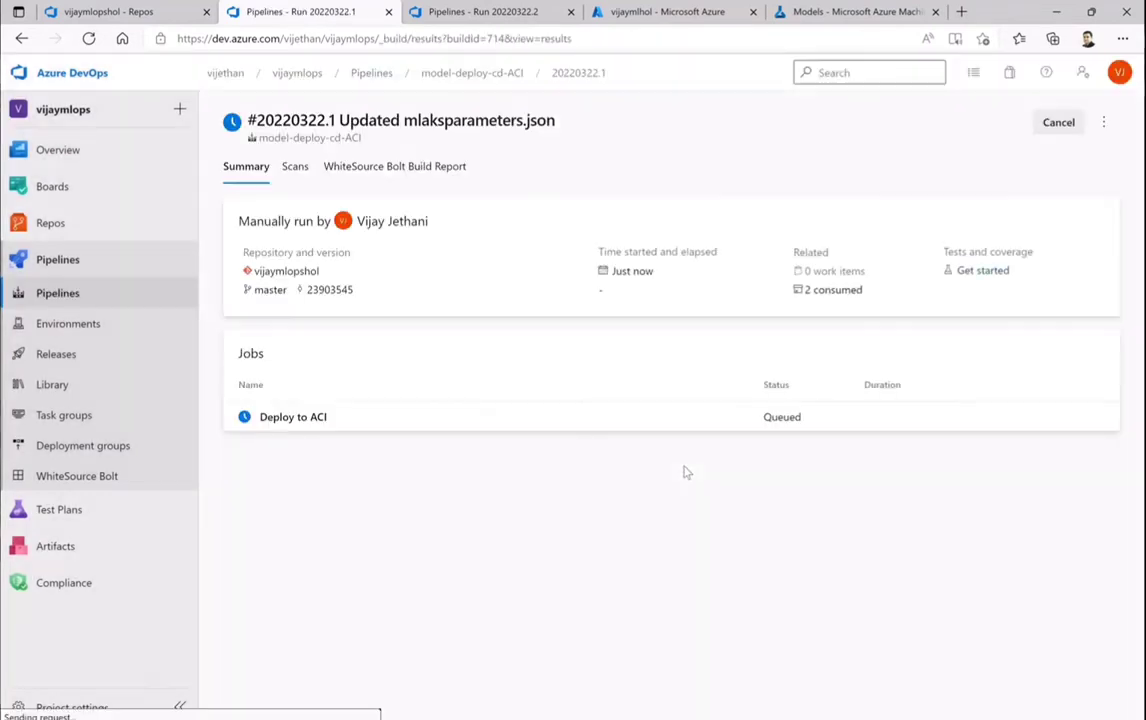
- Permit the Deploy to ACI job to use the devopsforai-aml-vg variable group for this pipeline's runs
click(285, 426)
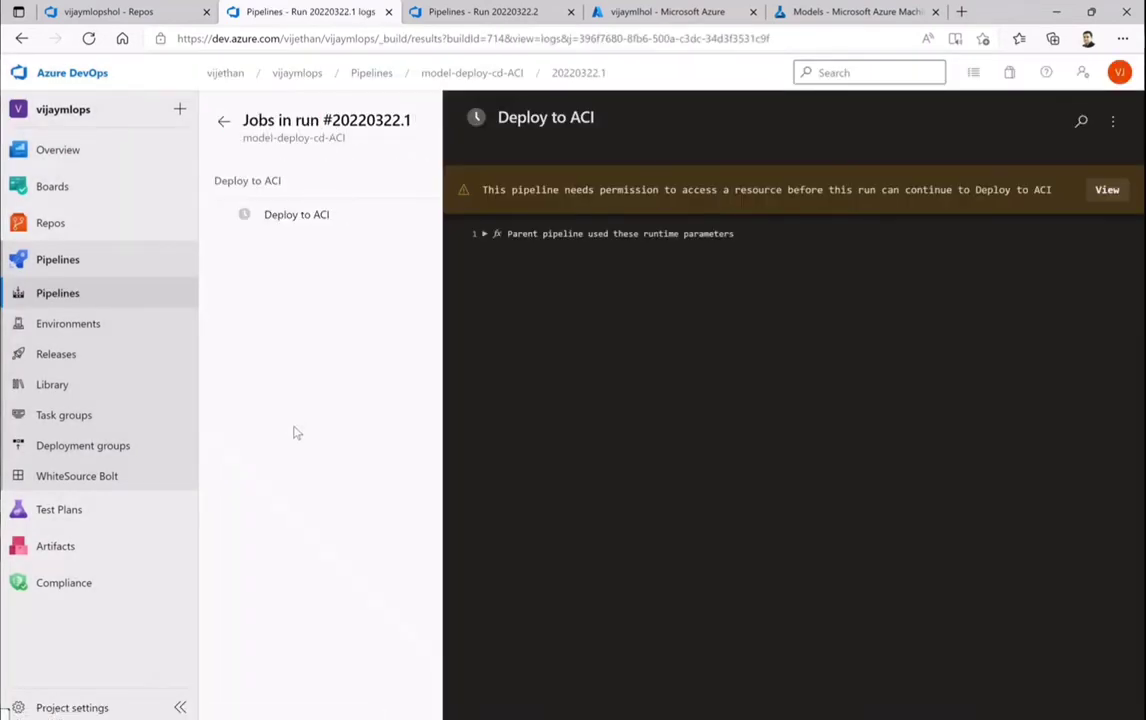
click(1108, 190)
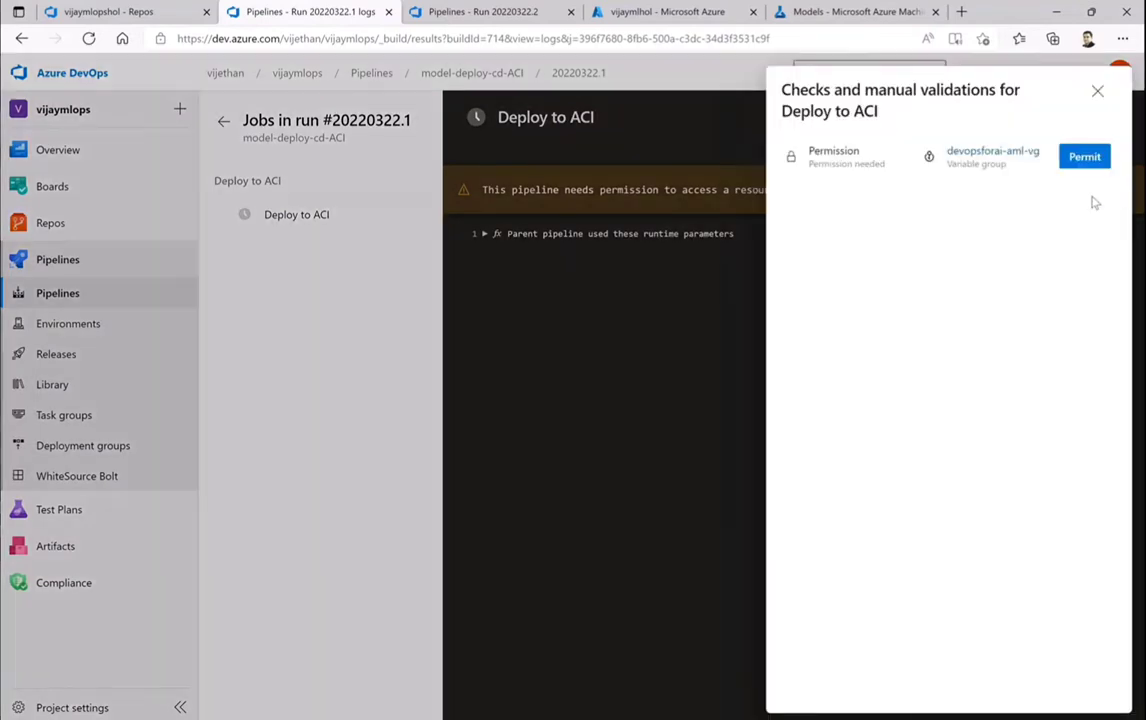
click(1084, 156)
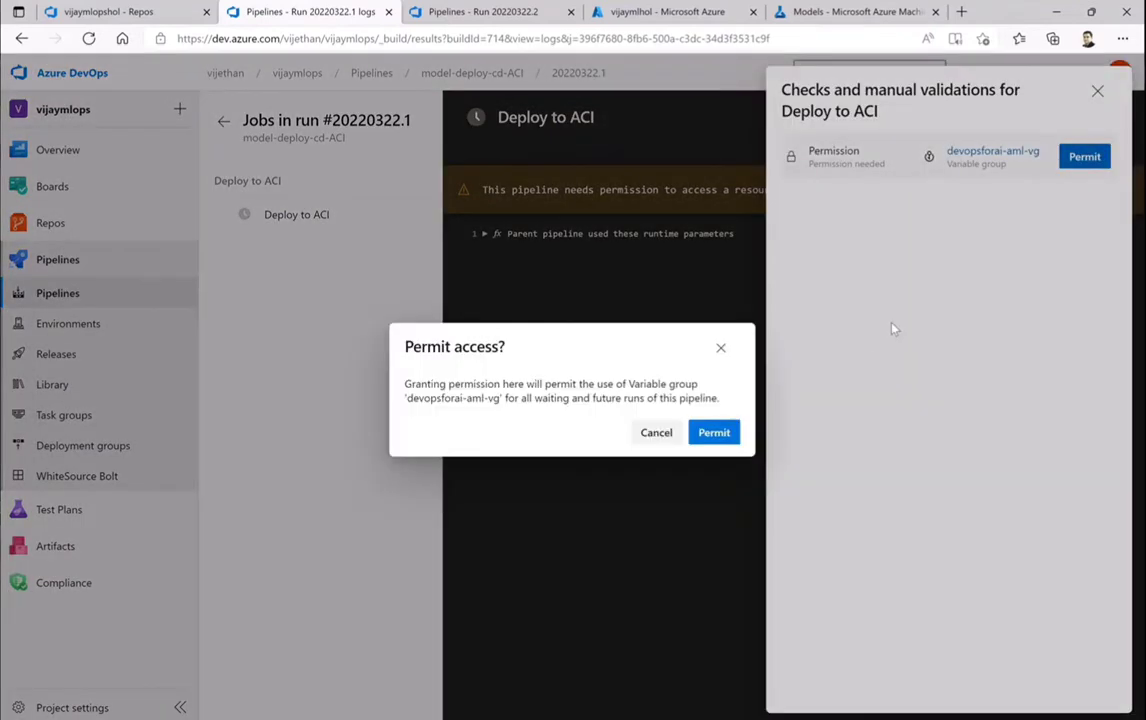
click(714, 436)
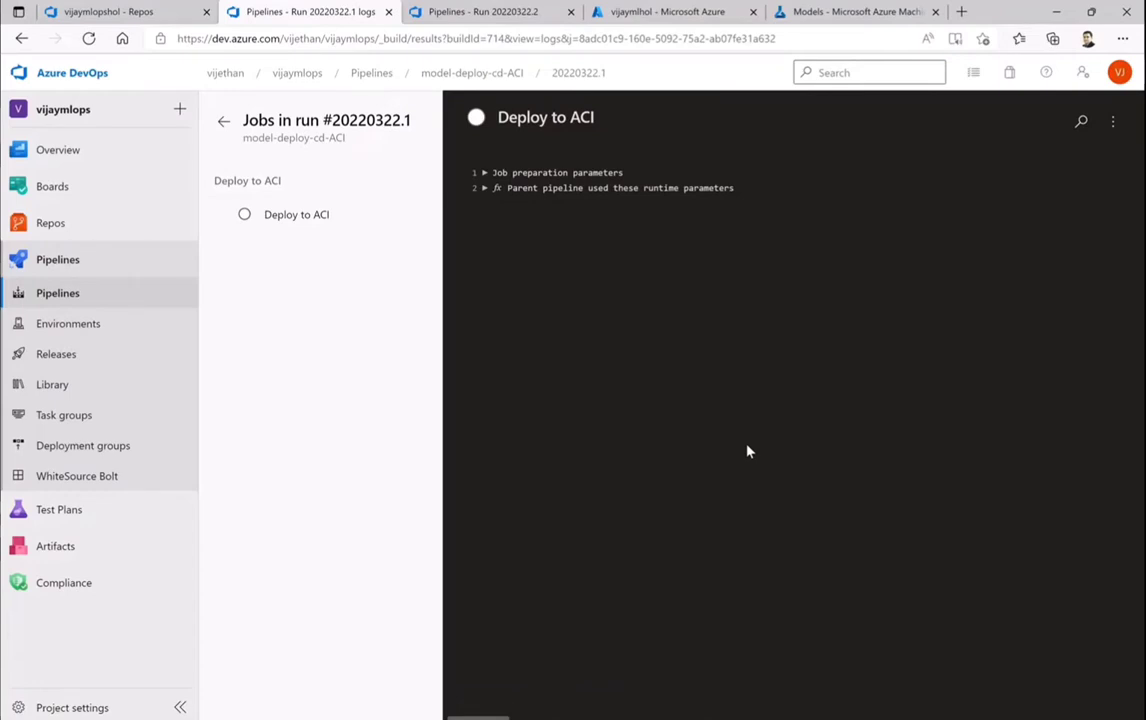
- Follow the Deploy to ACI job's logs and examine the Docker image pull command in Initialize containers
click(484, 188)
scroll(872, 465, down, 5)
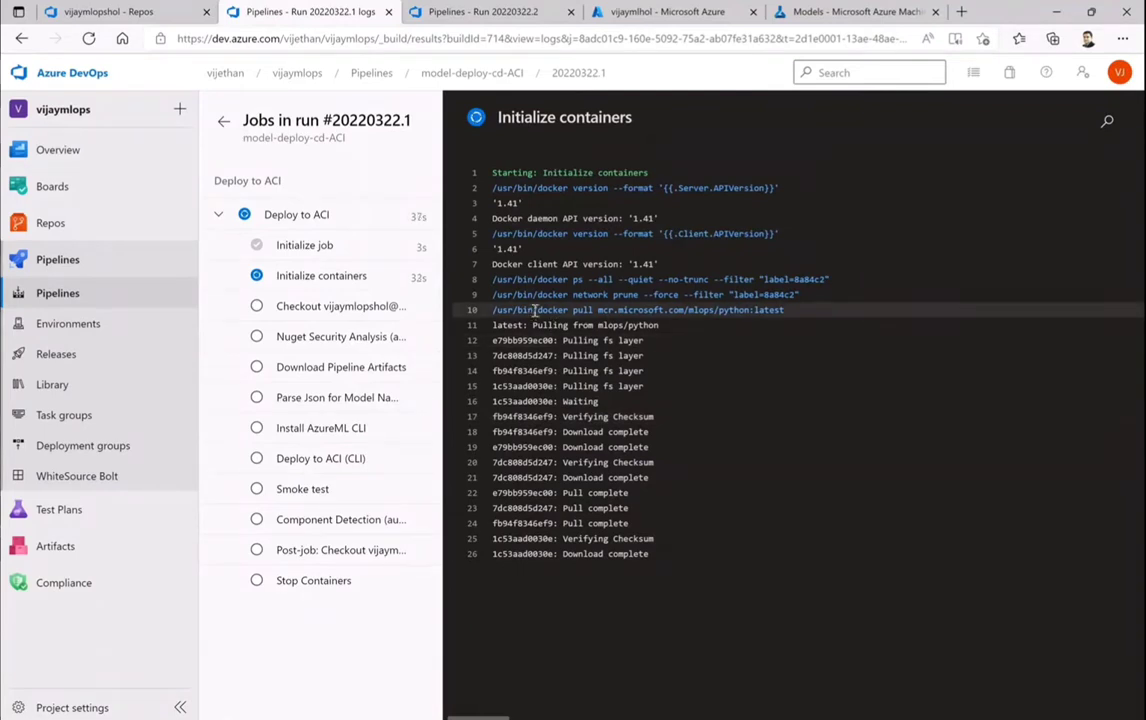
drag(535, 311, 789, 311)
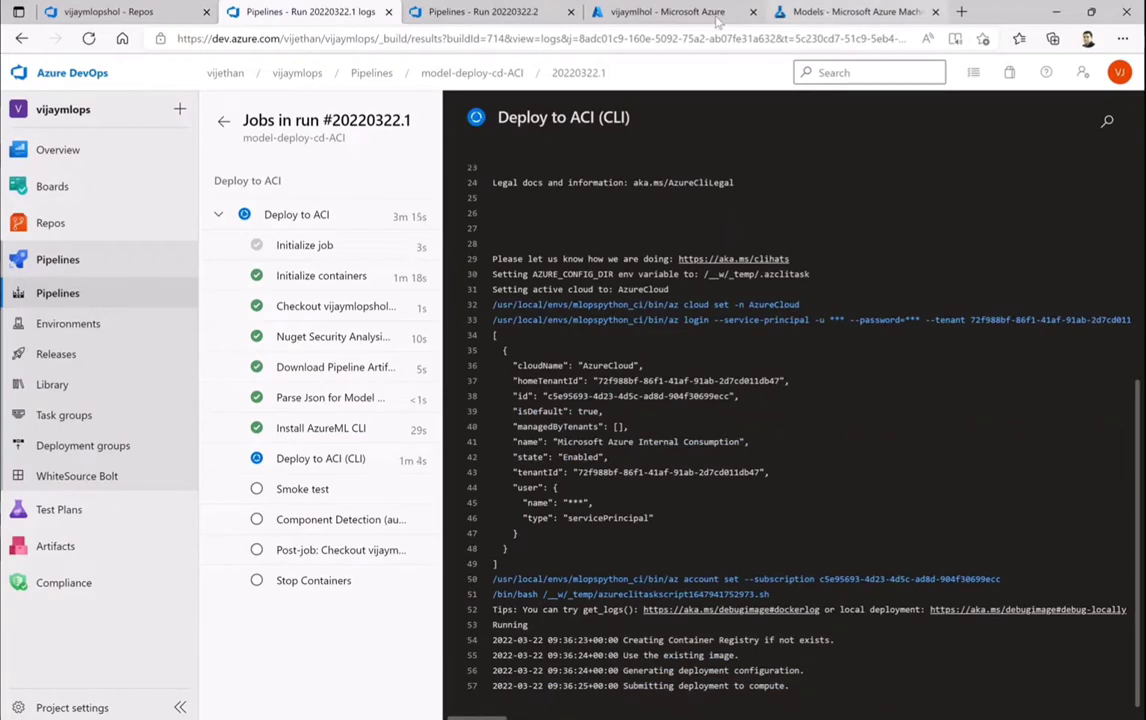
- Check the repositories of the vijaymlholamlcr container registry in the Azure portal and go back to the Azure DevOps pipeline runs
click(652, 12)
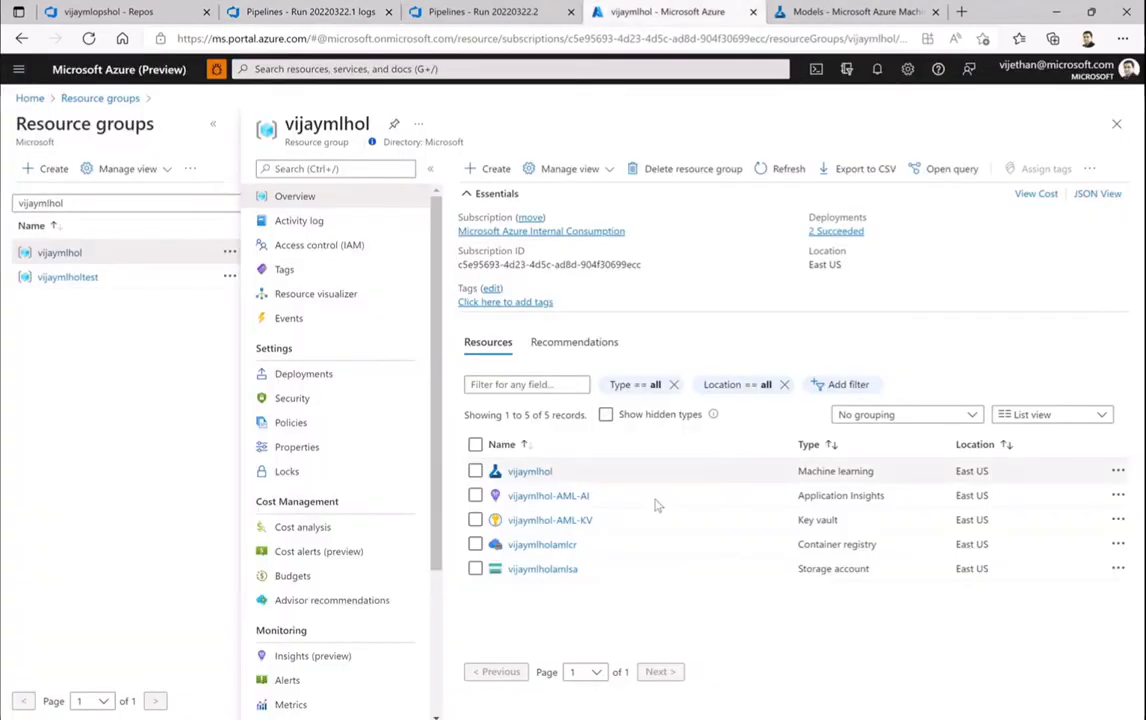
click(556, 546)
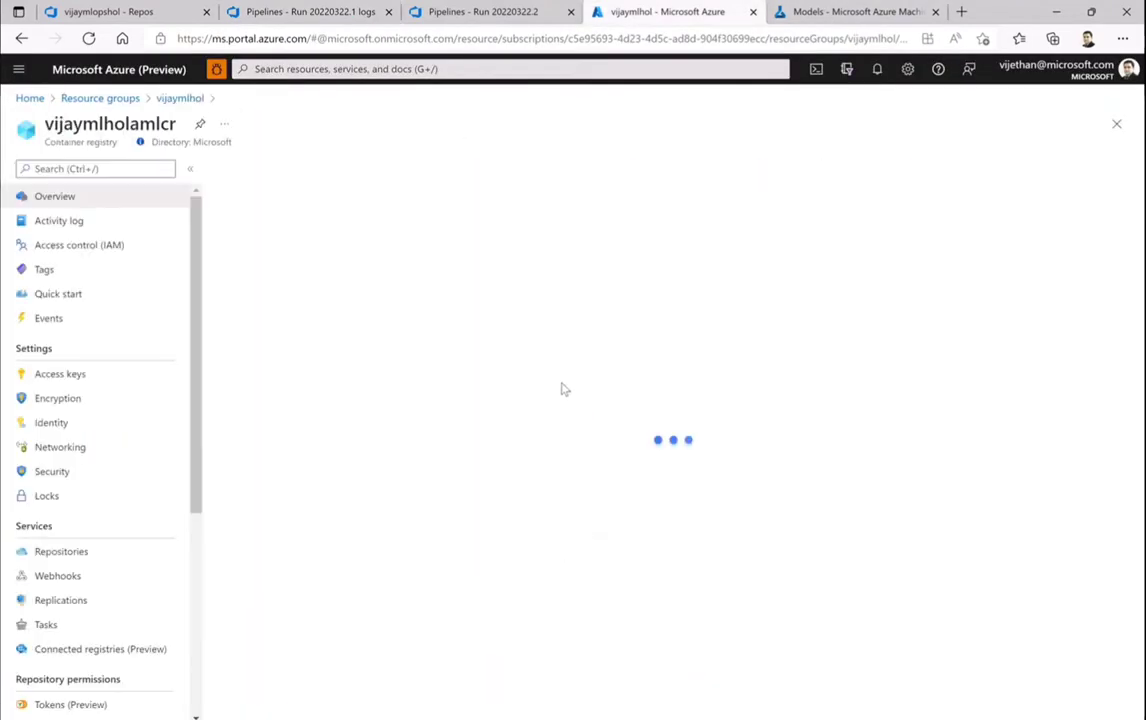
click(50, 552)
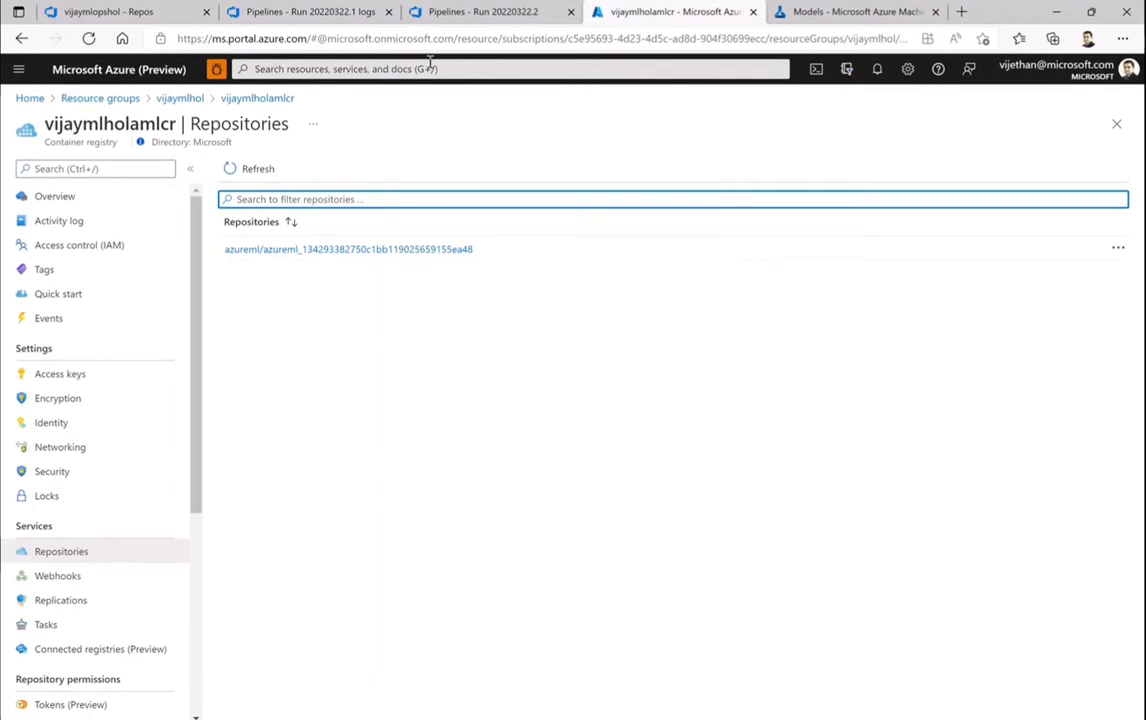
click(420, 11)
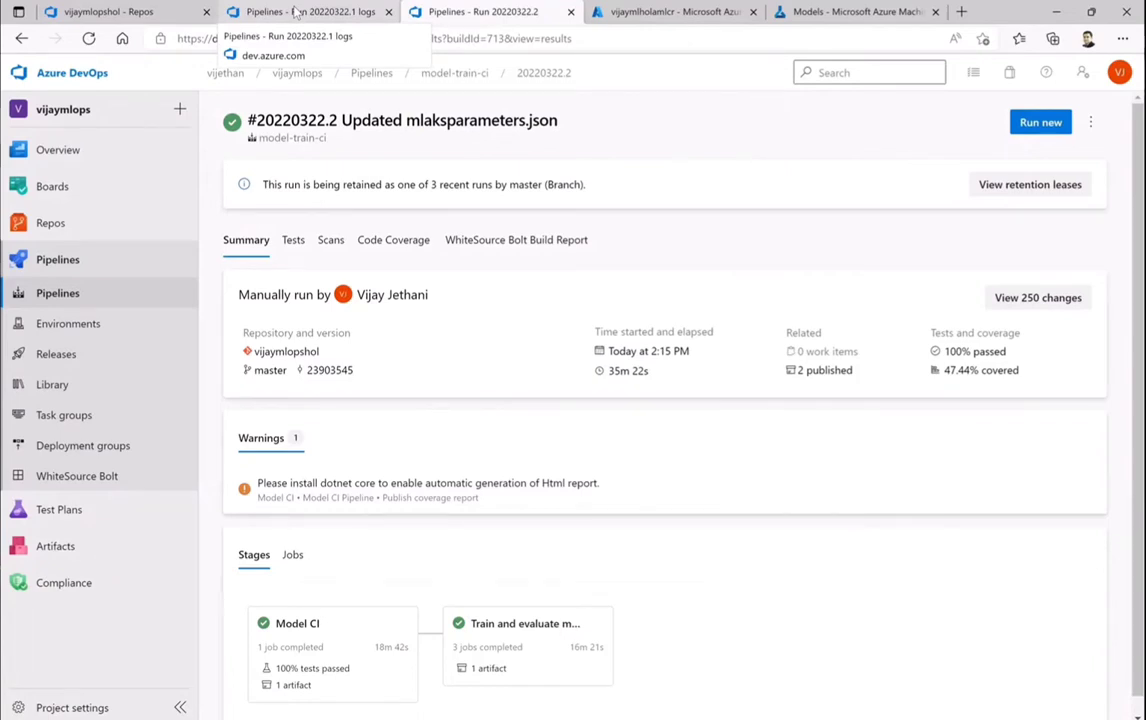
- Review the MLOps architecture diagram in the vijaymlopshol repository's readme in Azure DevOps
click(665, 11)
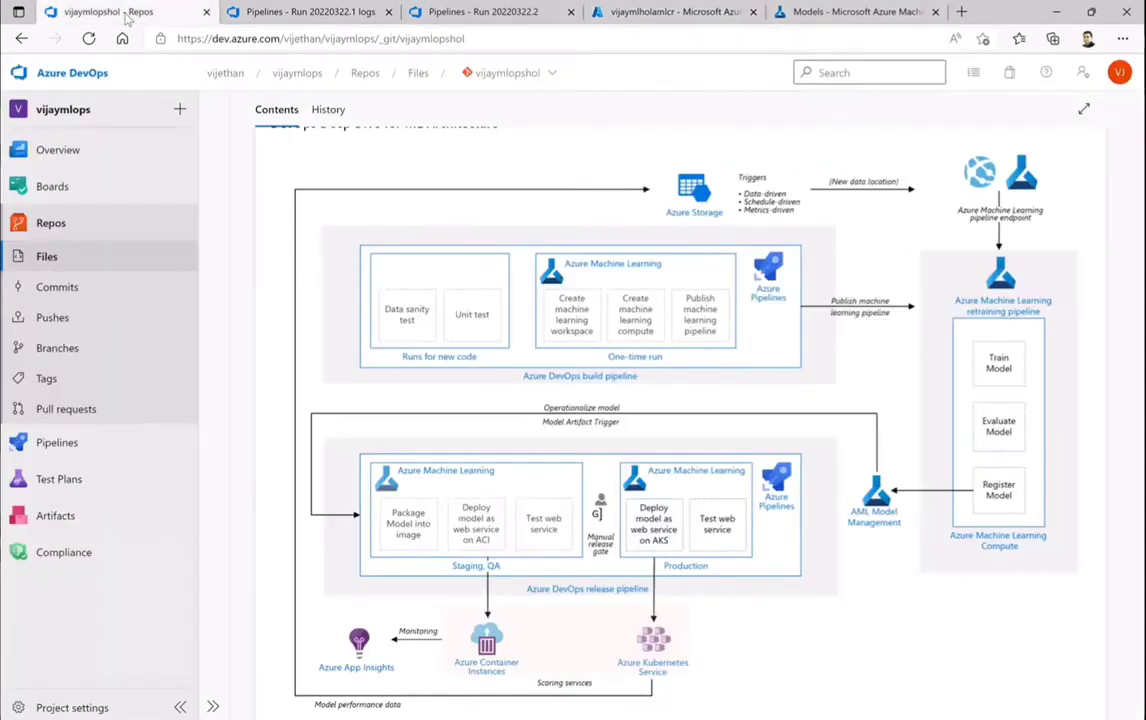
click(112, 13)
click(313, 13)
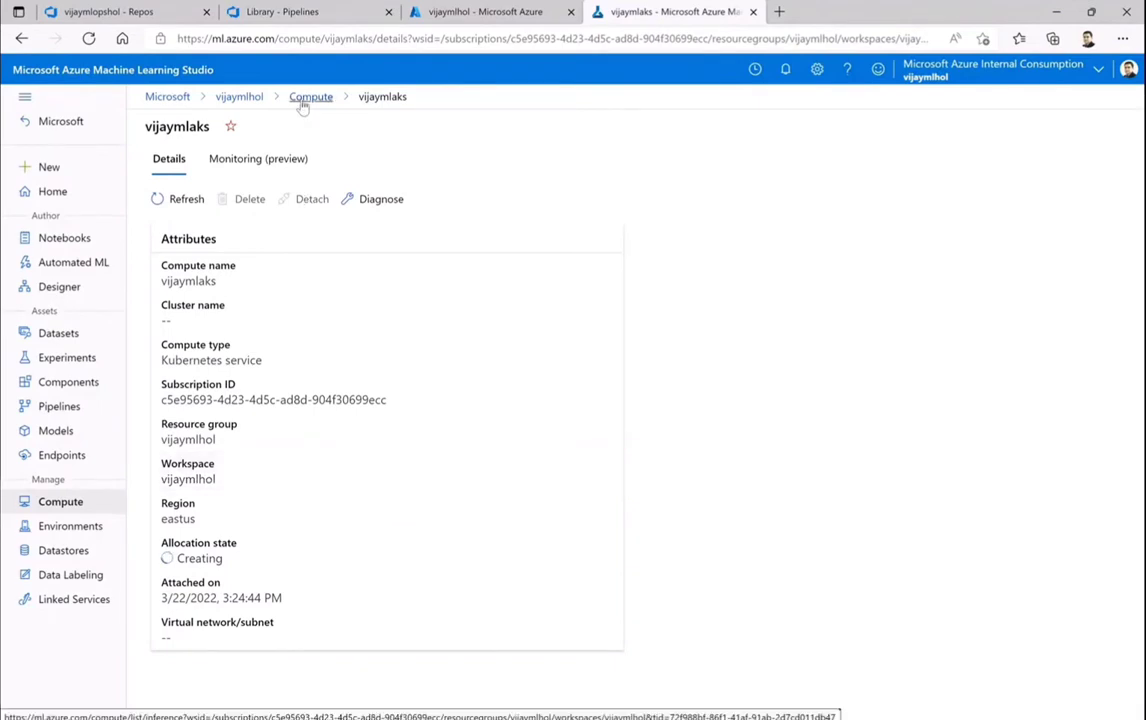
- List the inference clusters of the vijaymlhol workspace in Azure Machine Learning Studio
click(239, 105)
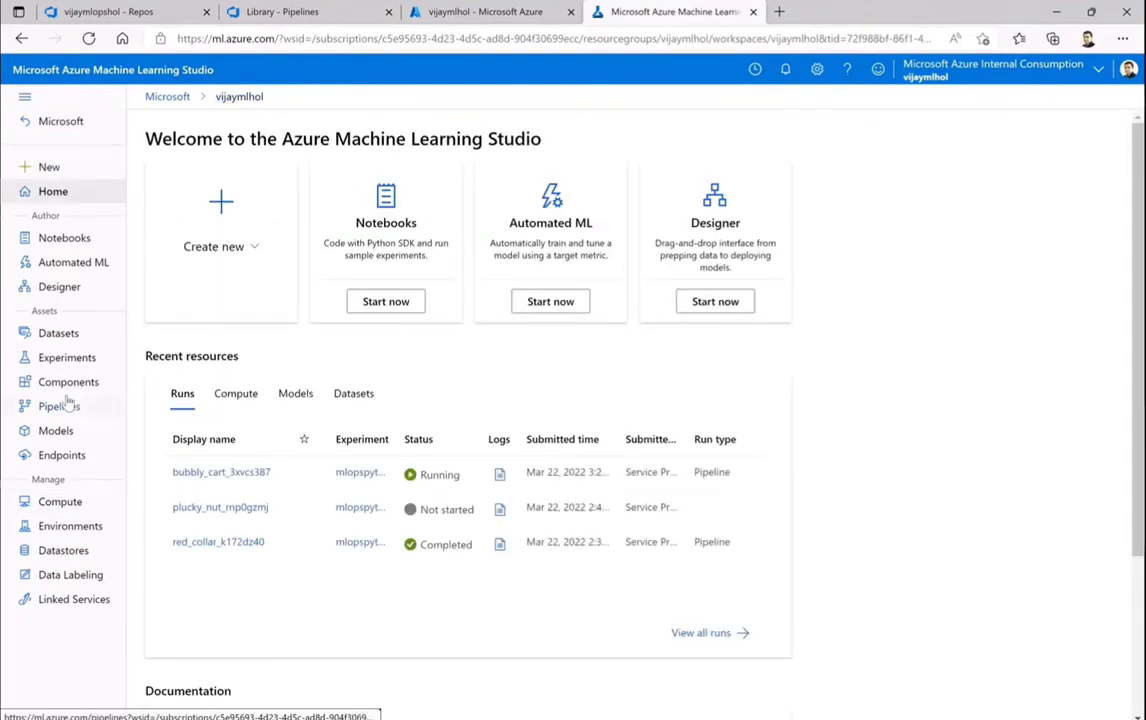
click(52, 502)
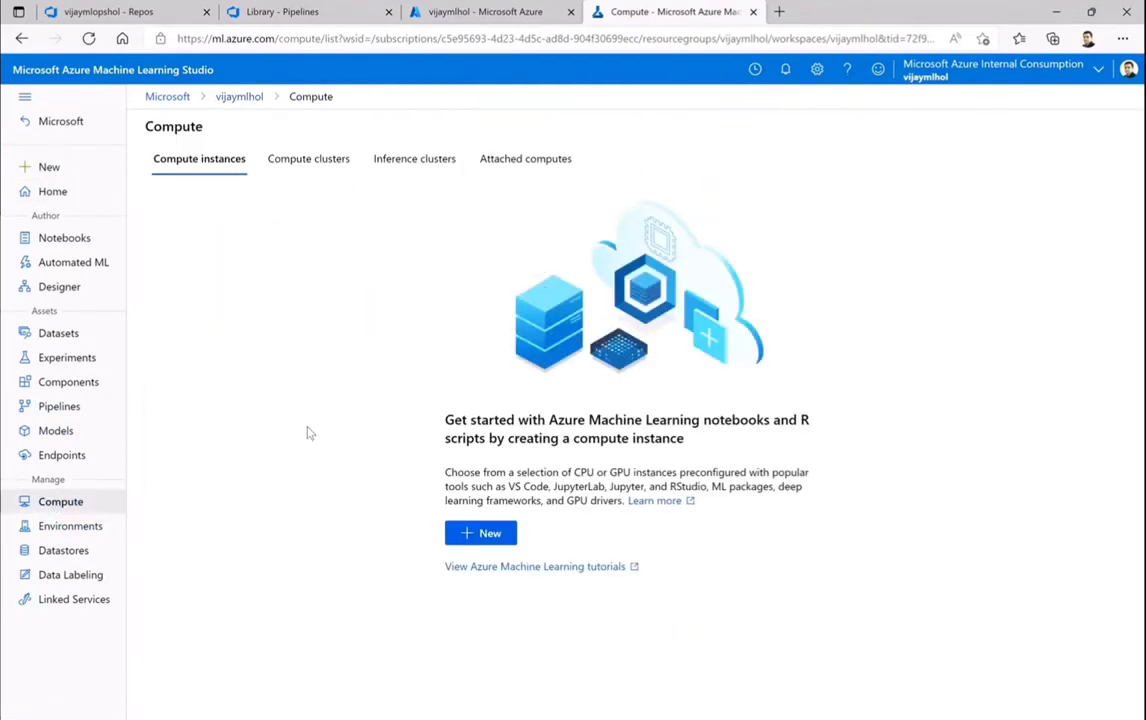
click(432, 168)
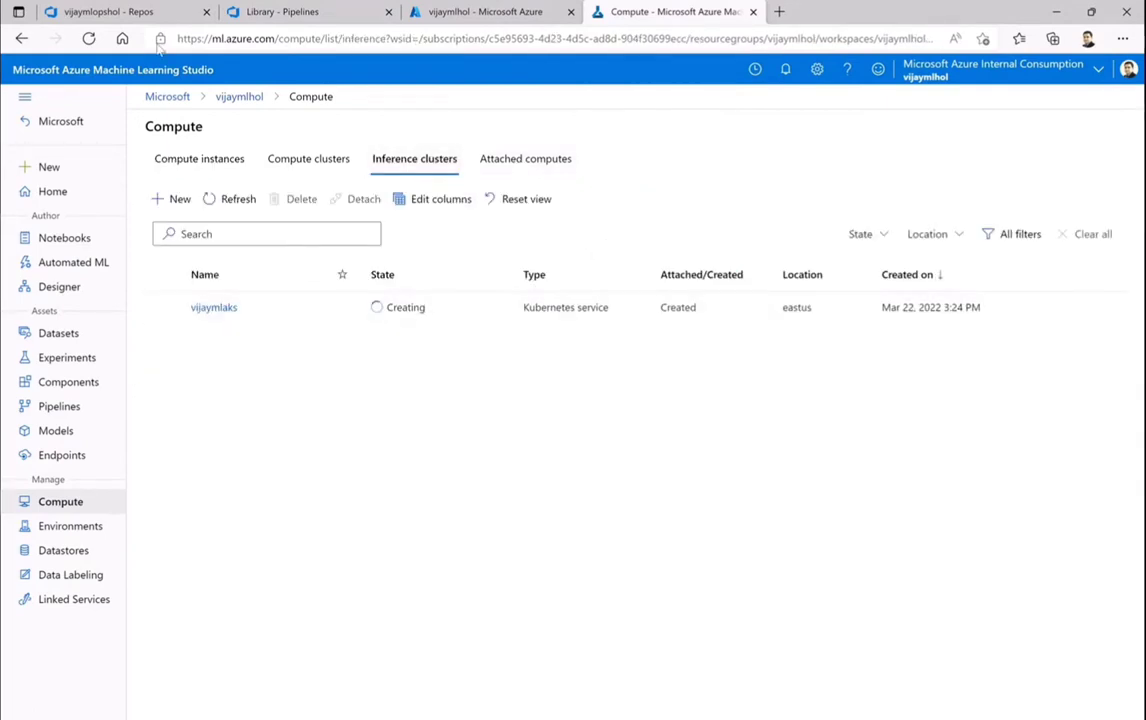
- Switch to Azure DevOps and open run #20220322.2 of the batch-scoring pipeline
click(285, 12)
click(110, 12)
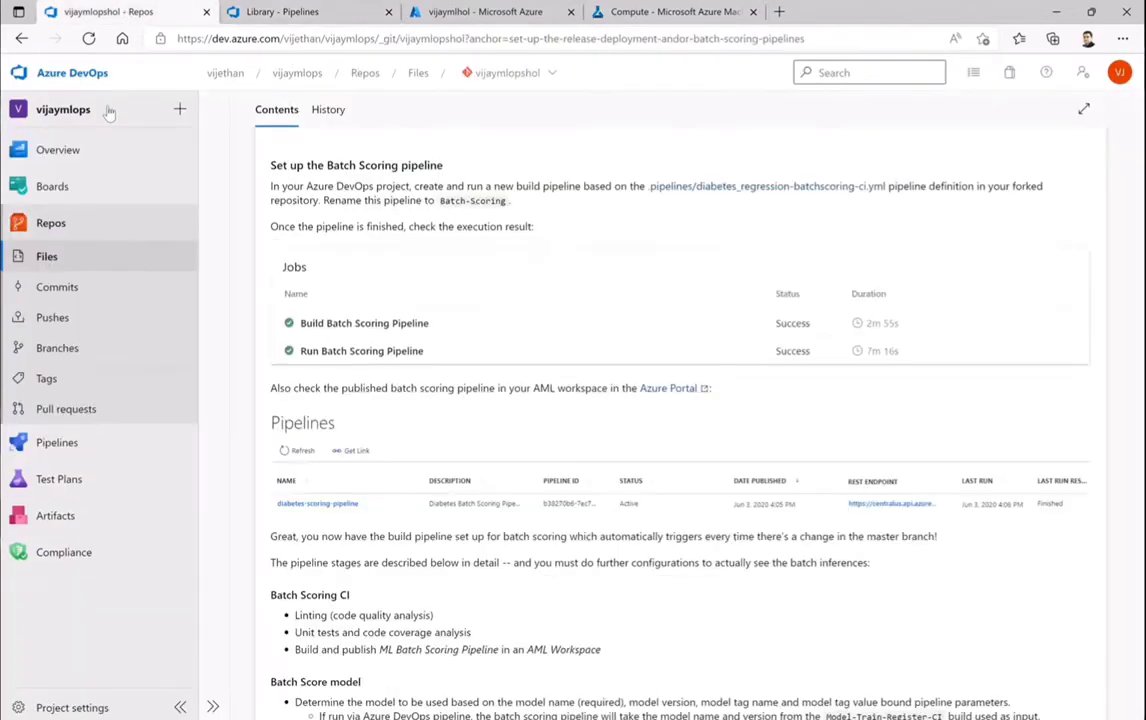
click(52, 442)
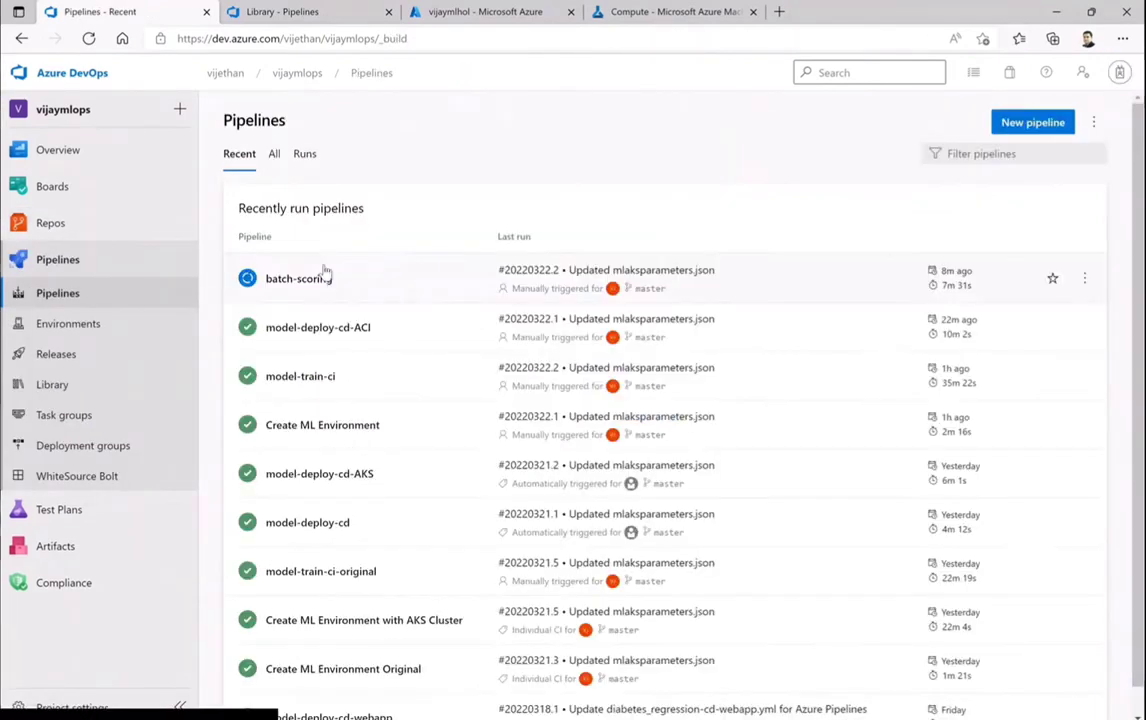
click(325, 275)
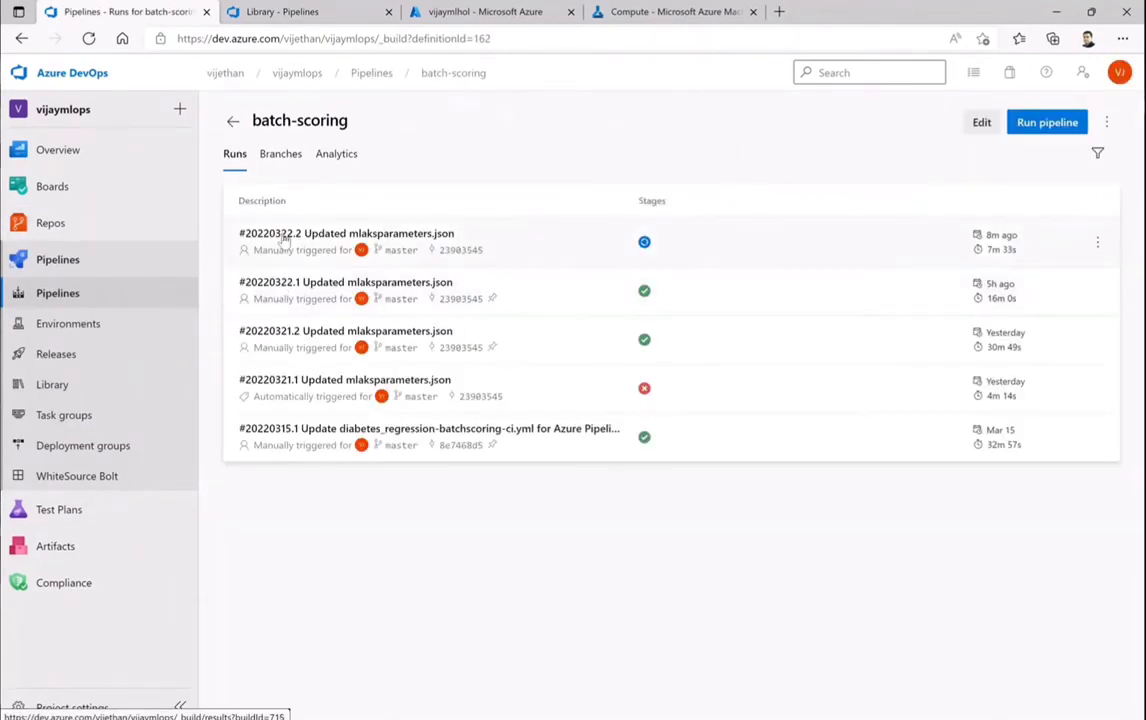
click(285, 237)
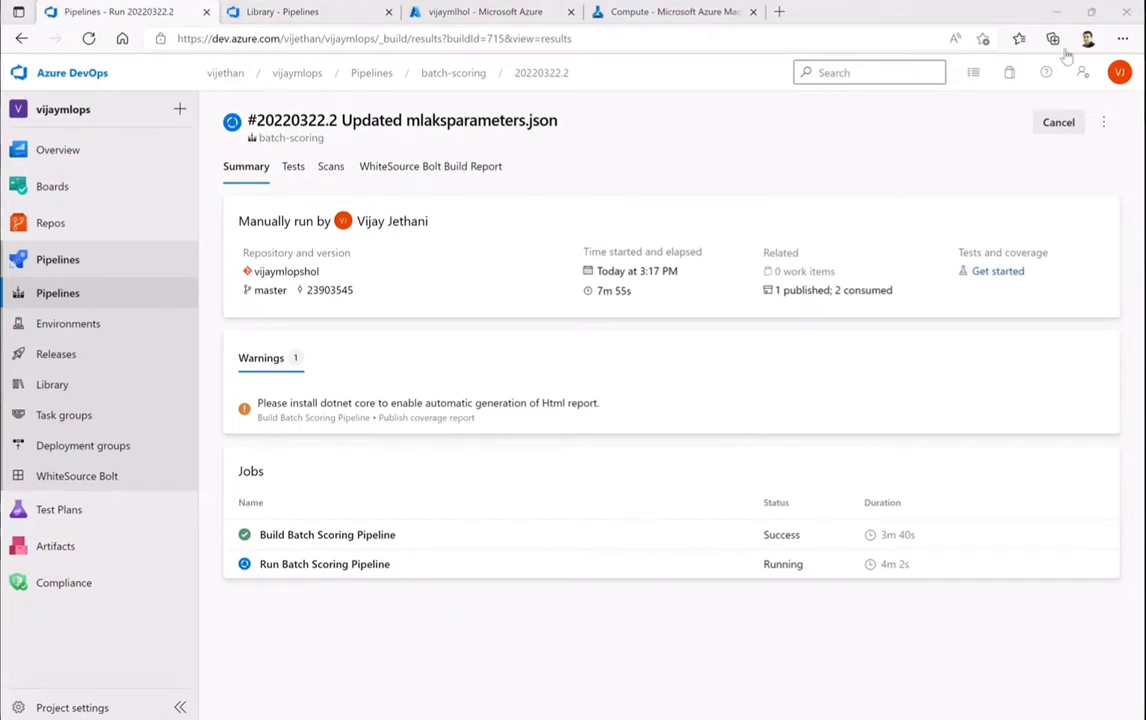
- Open the Run Batch Scoring Pipeline job and examine its Invoke Batch Scoring pipeline log, including the request and response parameters
click(957, 14)
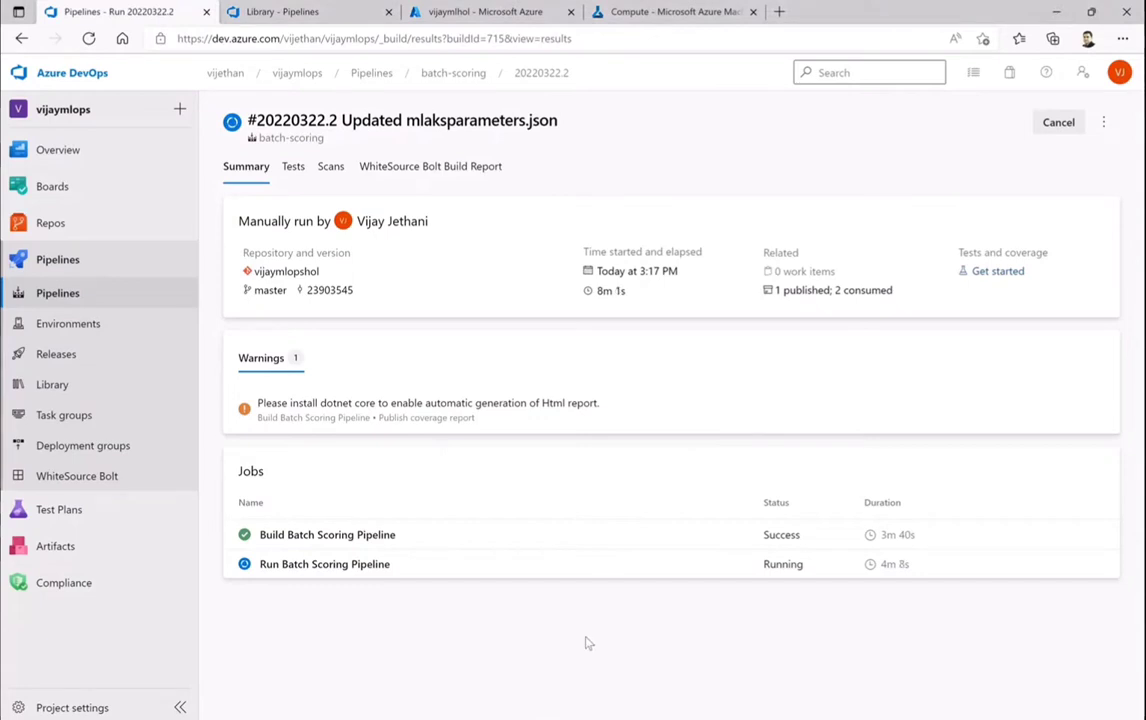
click(312, 566)
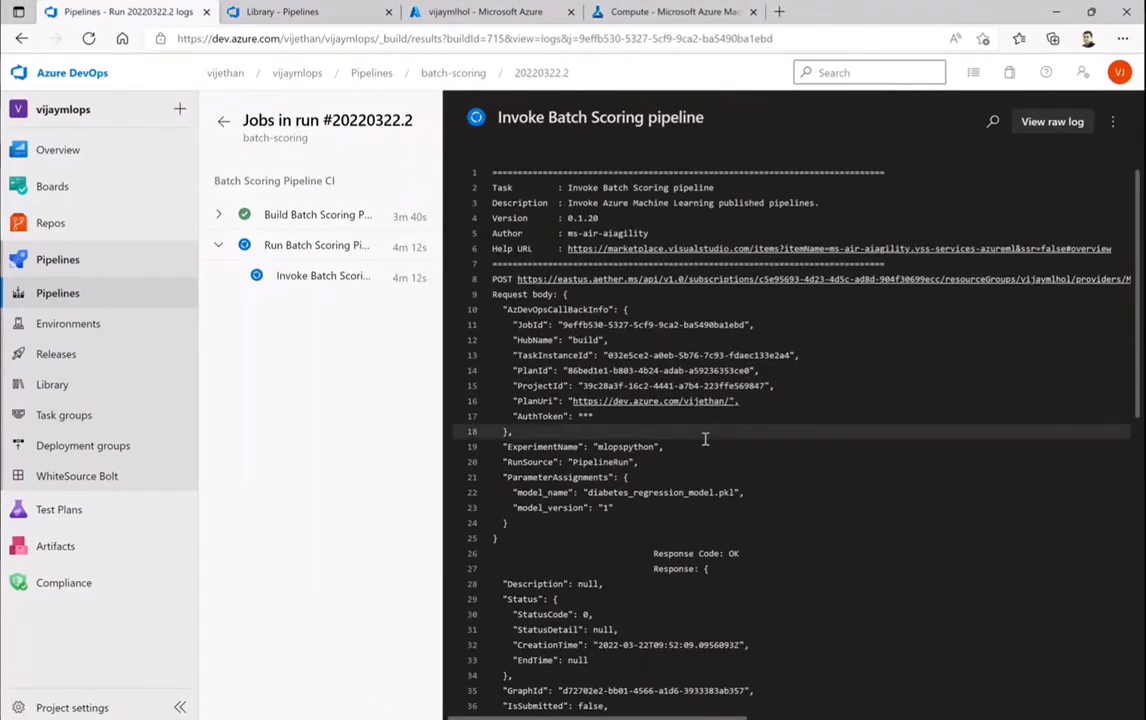
scroll(706, 440, down, 5)
scroll(706, 440, up, 5)
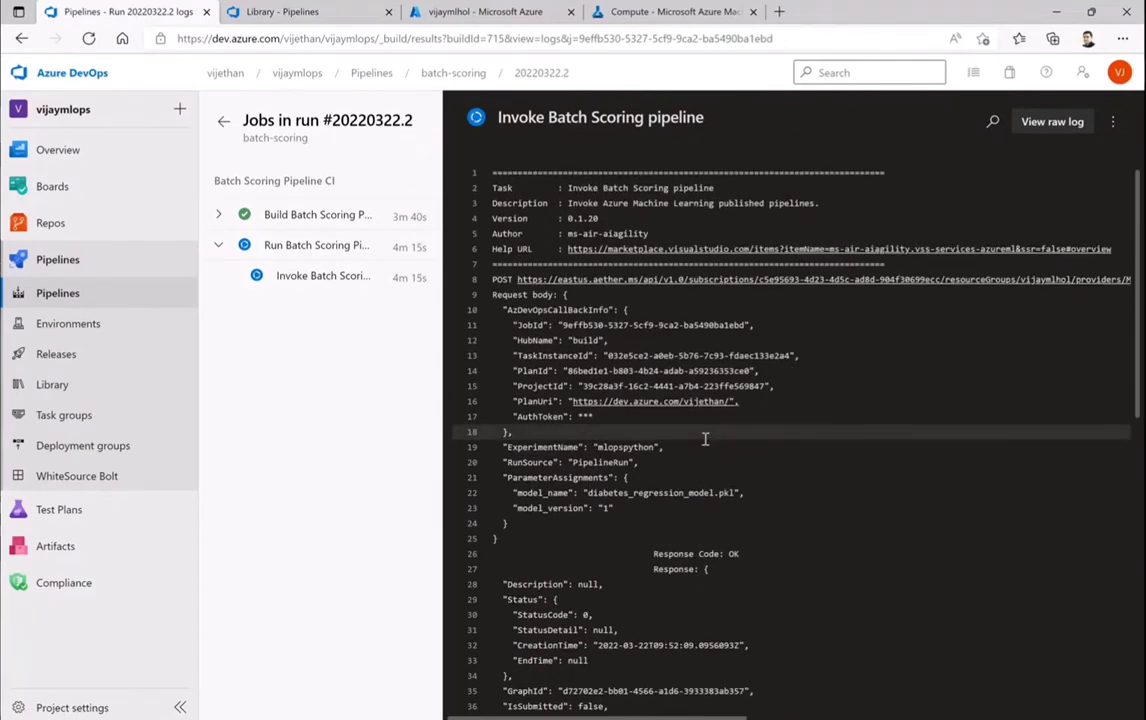
scroll(600, 443, down, 7)
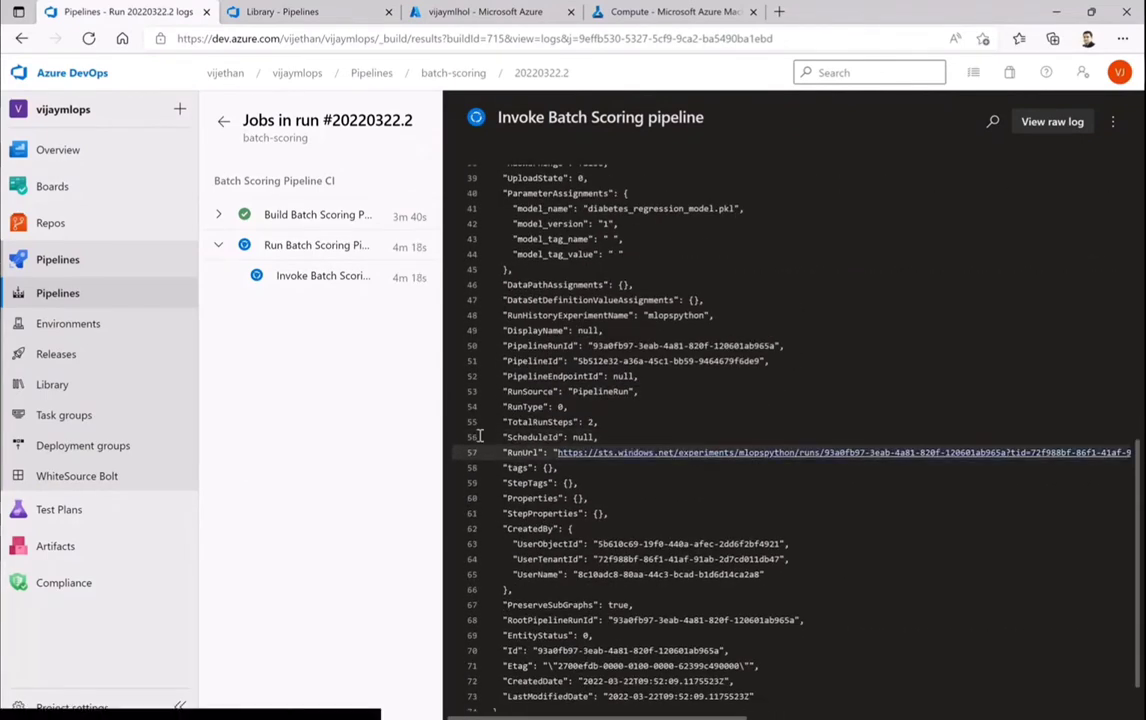
scroll(540, 444, down, 1)
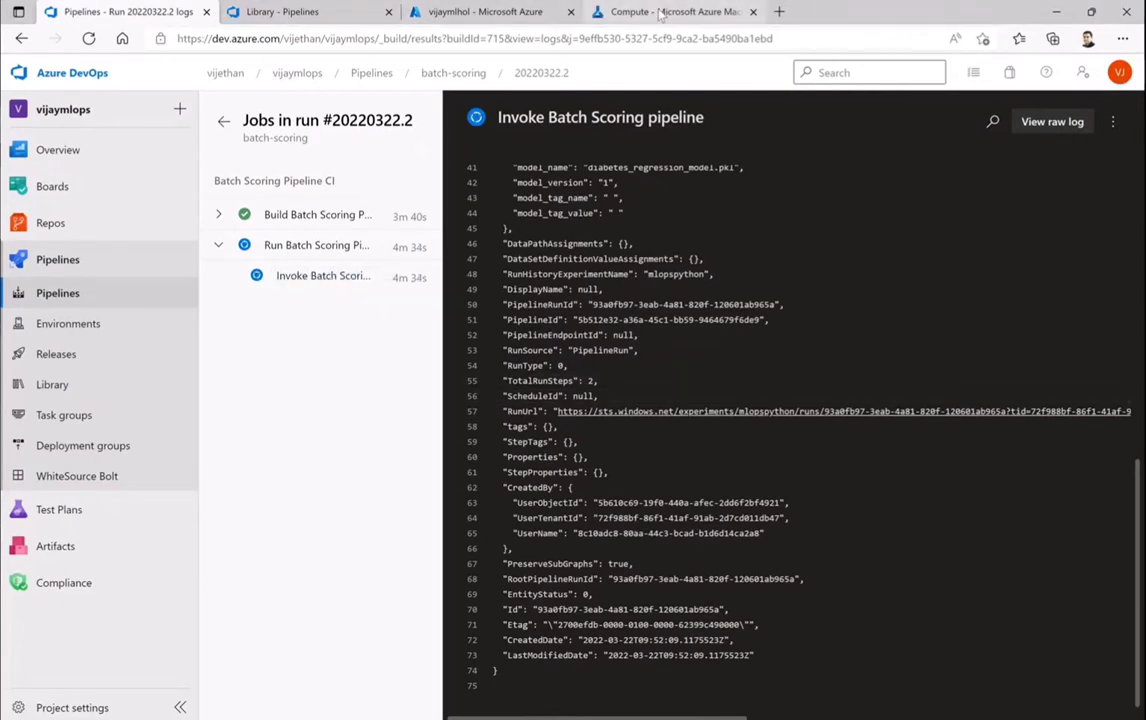
- Switch to Azure Machine Learning Studio and check the workspace's compute clusters and inference clusters
click(600, 12)
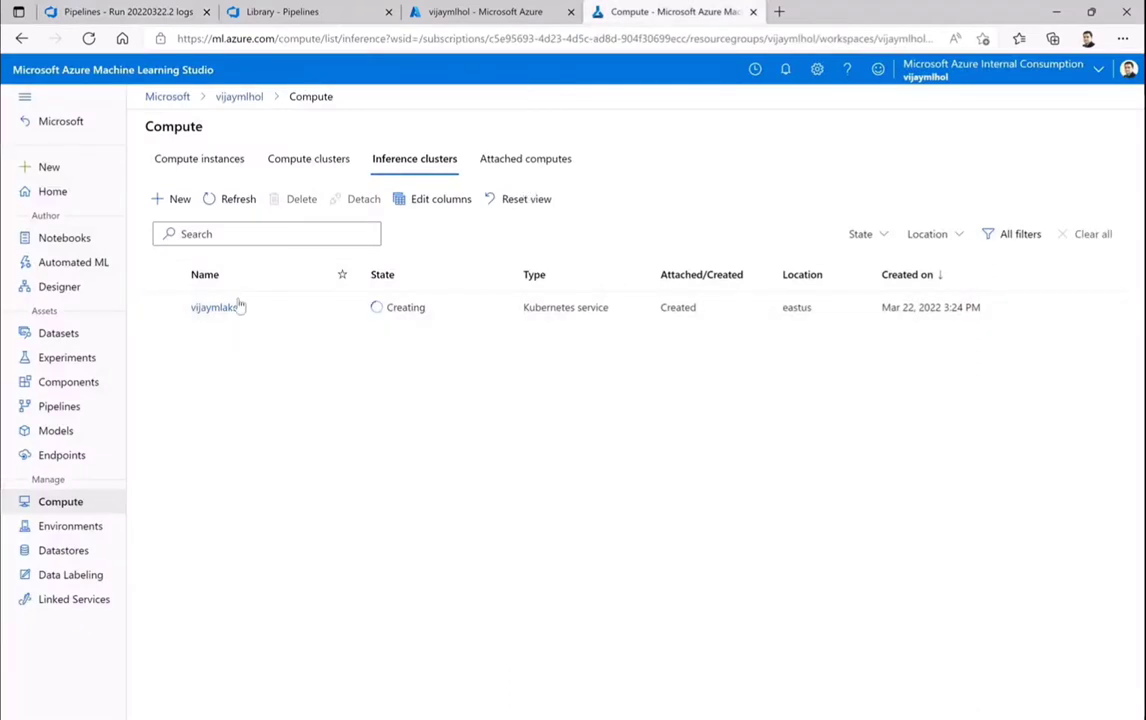
click(309, 165)
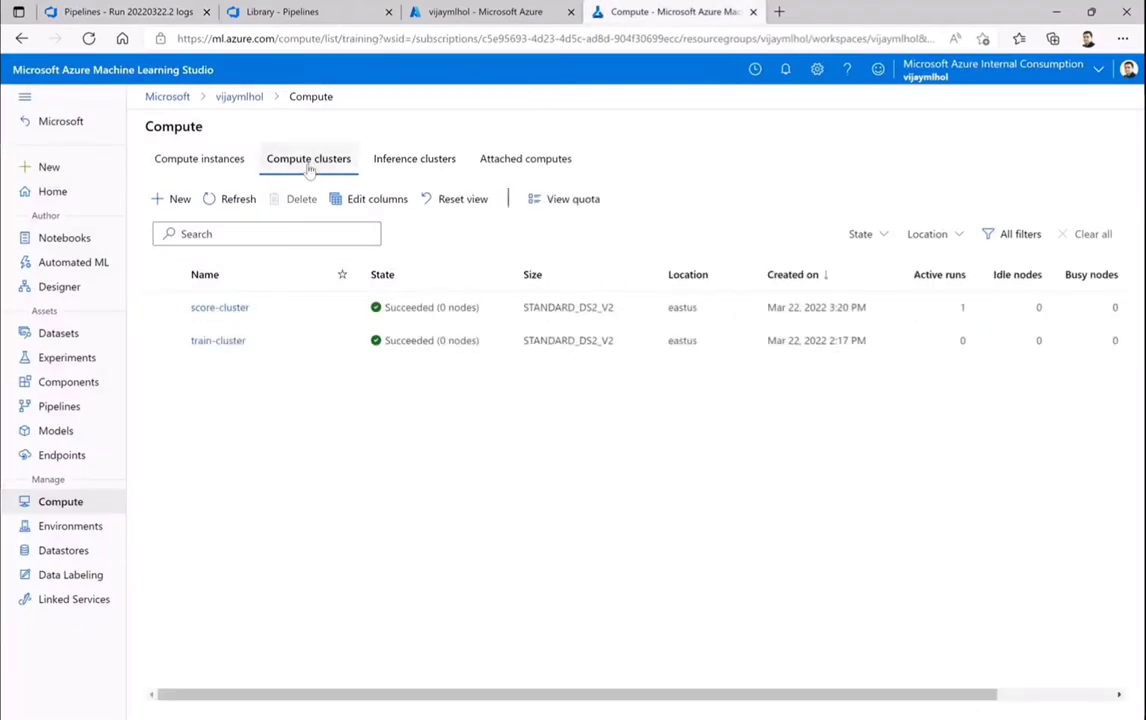
click(410, 162)
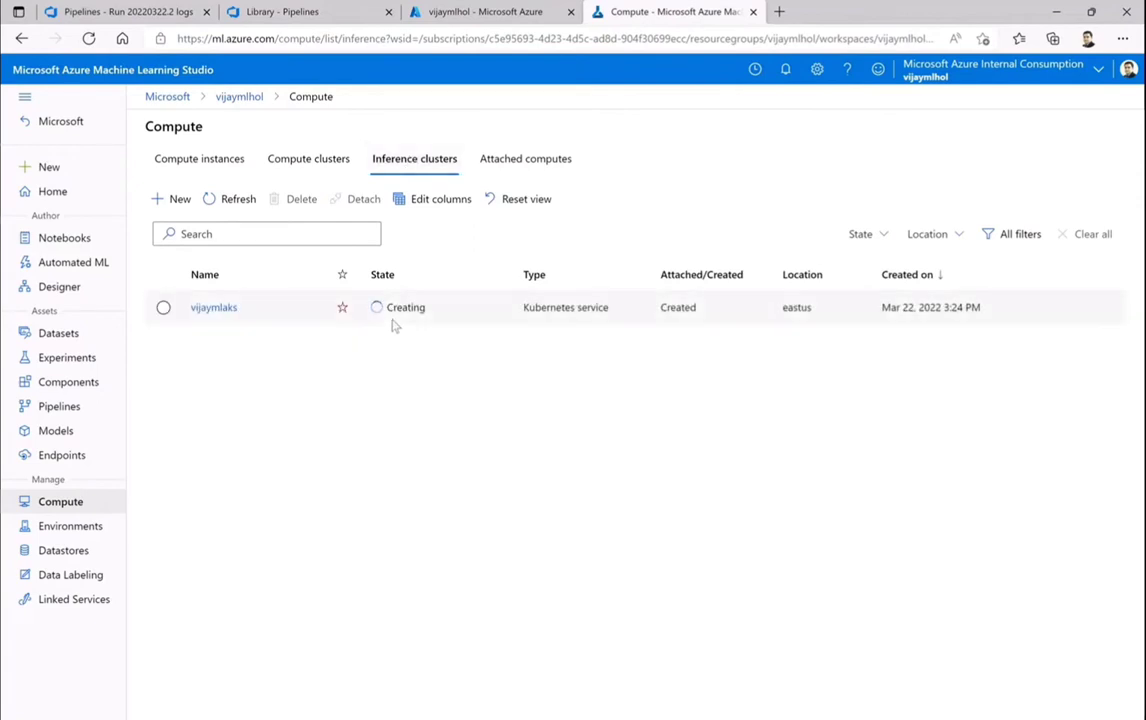
- Examine the details of score-cluster and the graph of the bubbly_cart_3xvcs387 pipeline run
click(292, 162)
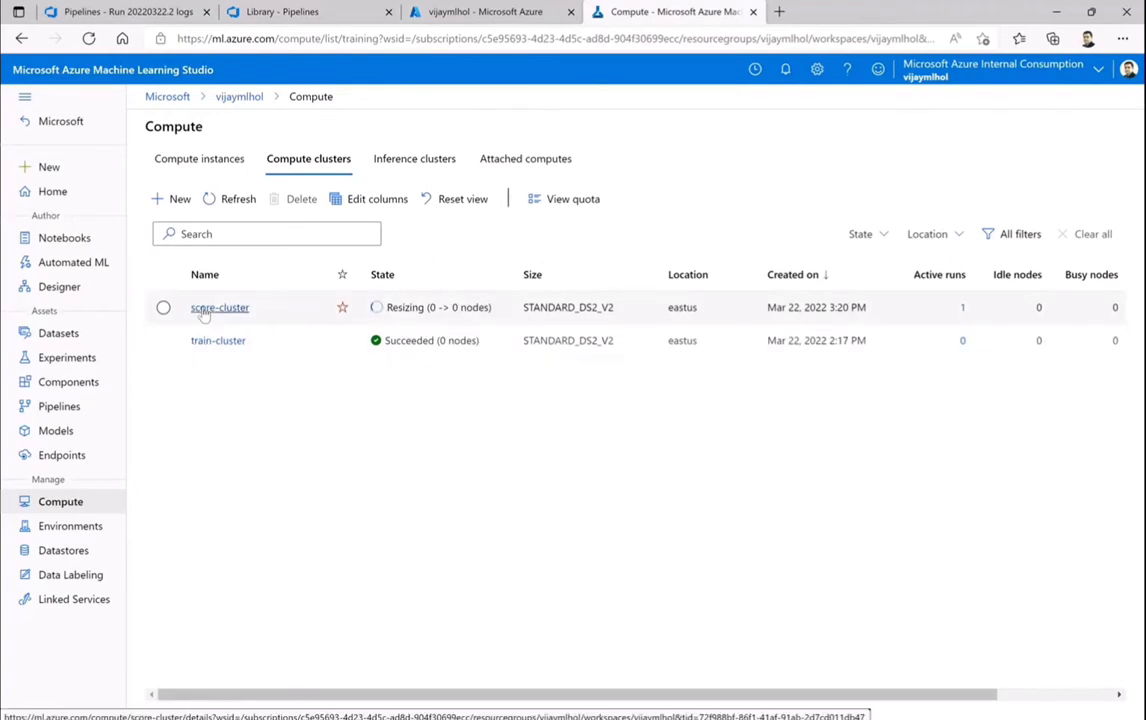
click(203, 310)
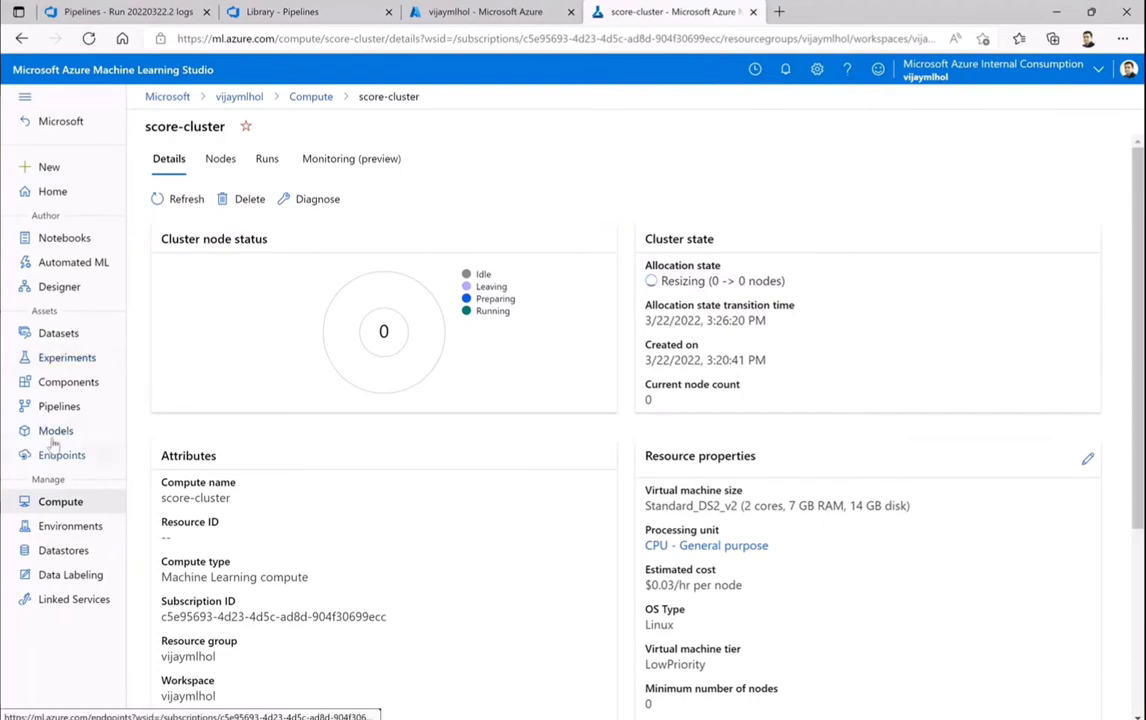
click(60, 406)
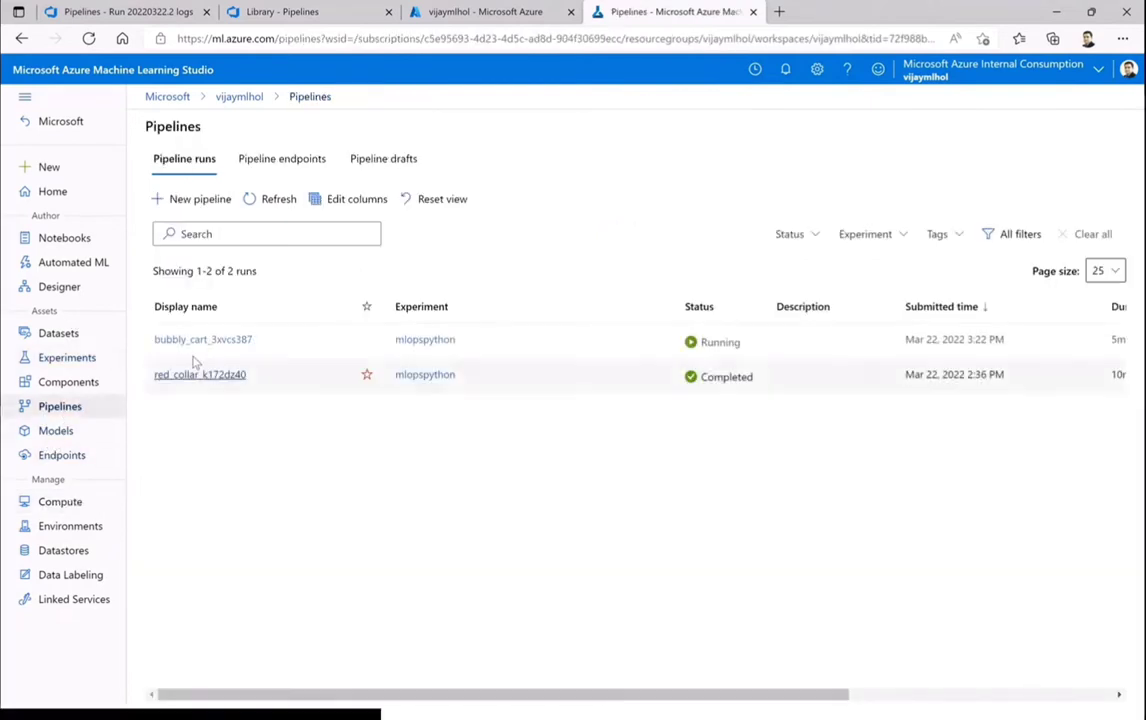
click(190, 341)
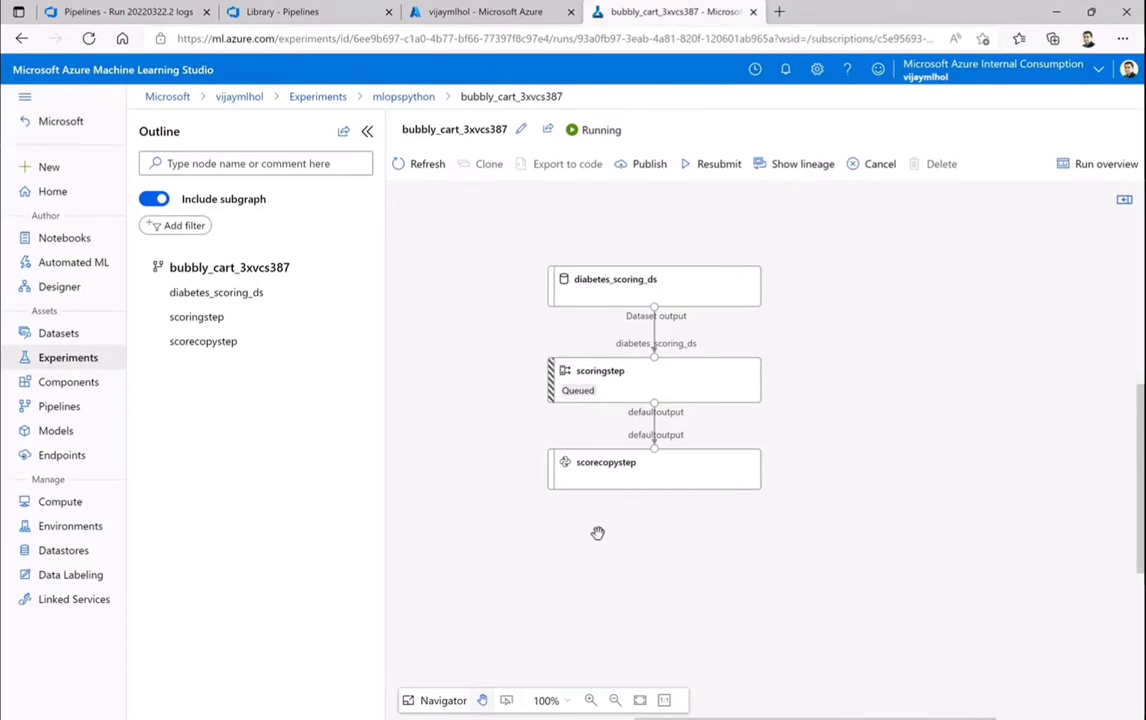
- Return to the batch-scoring run in Azure DevOps and reread the Invoke Batch Scoring pipeline log
click(444, 8)
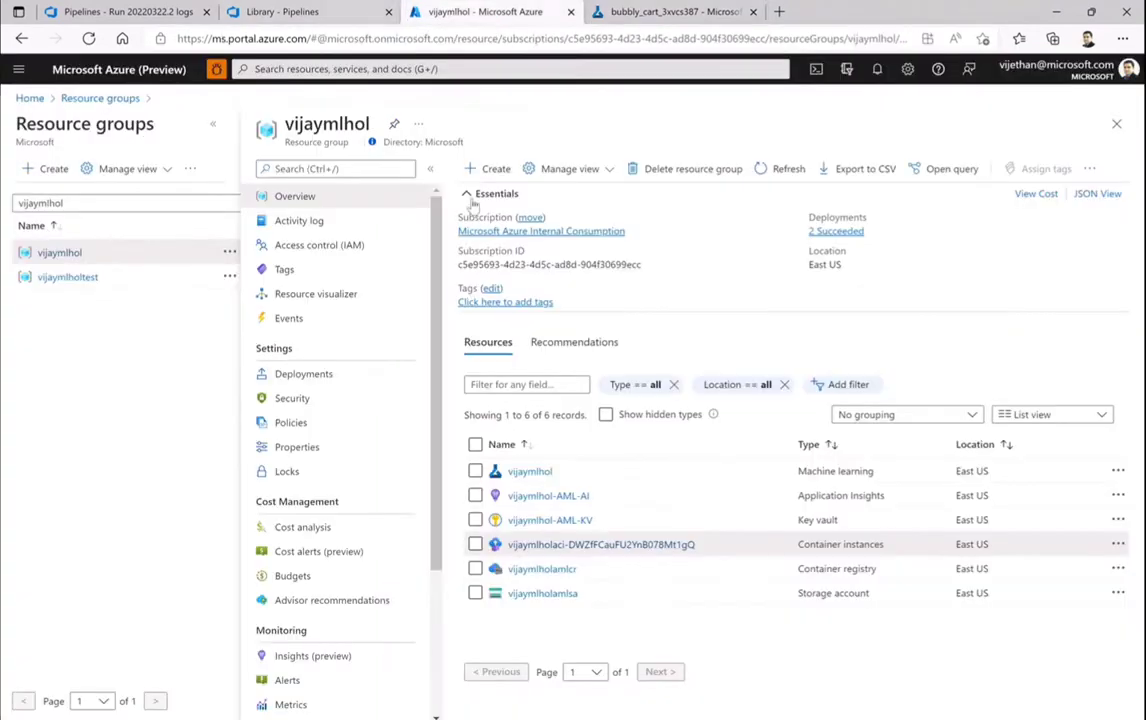
click(83, 12)
scroll(805, 573, down, 5)
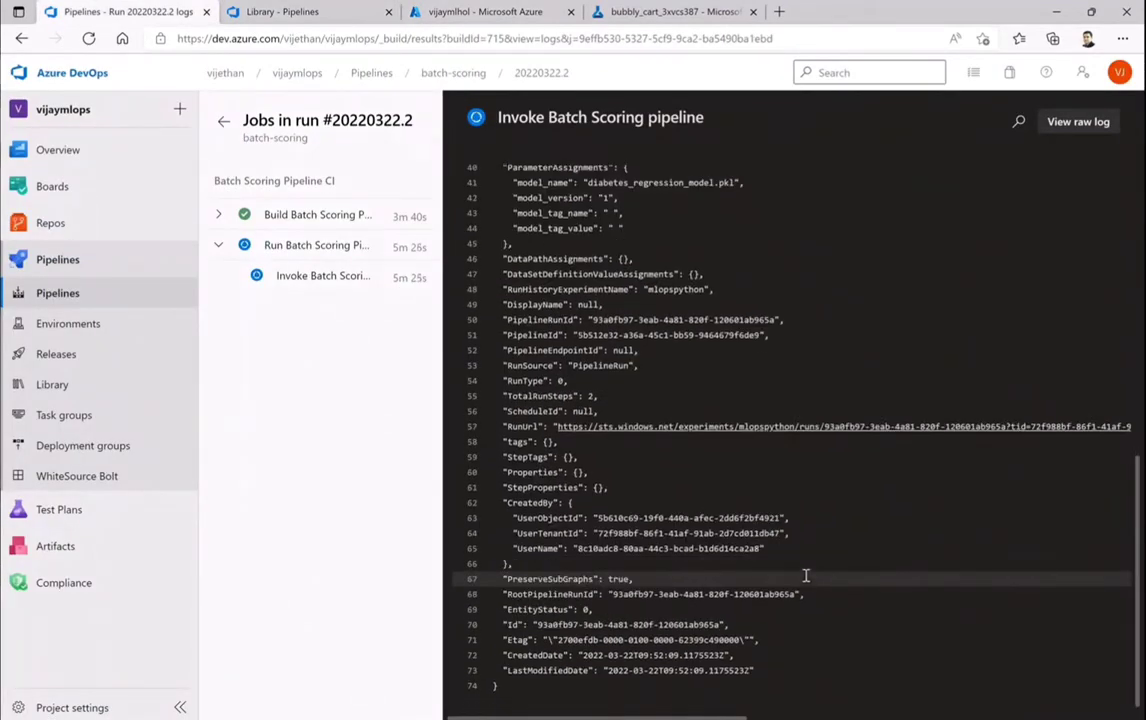
scroll(805, 575, up, 5)
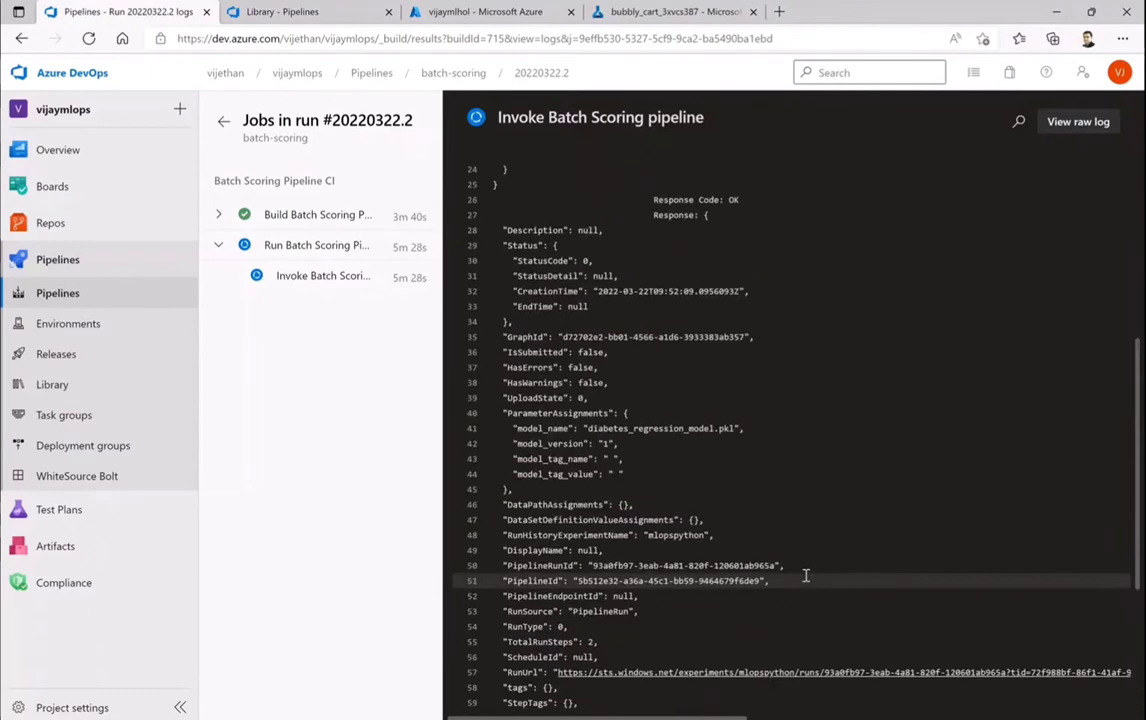
scroll(805, 575, up, 2)
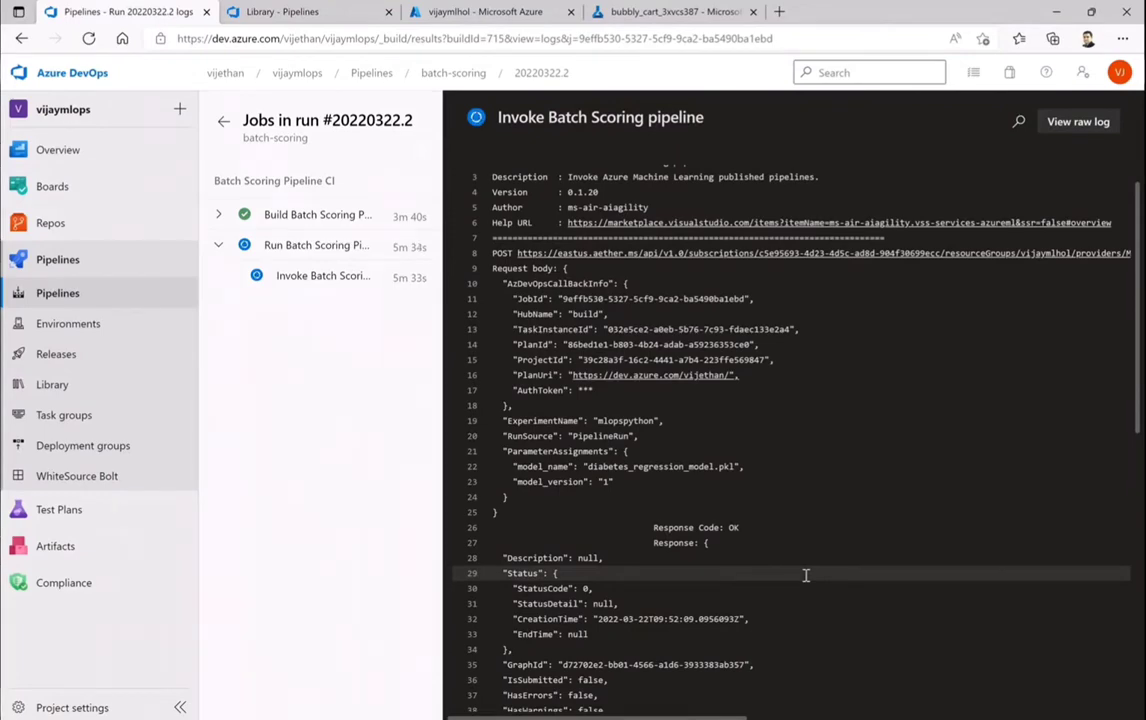
scroll(806, 575, down, 3)
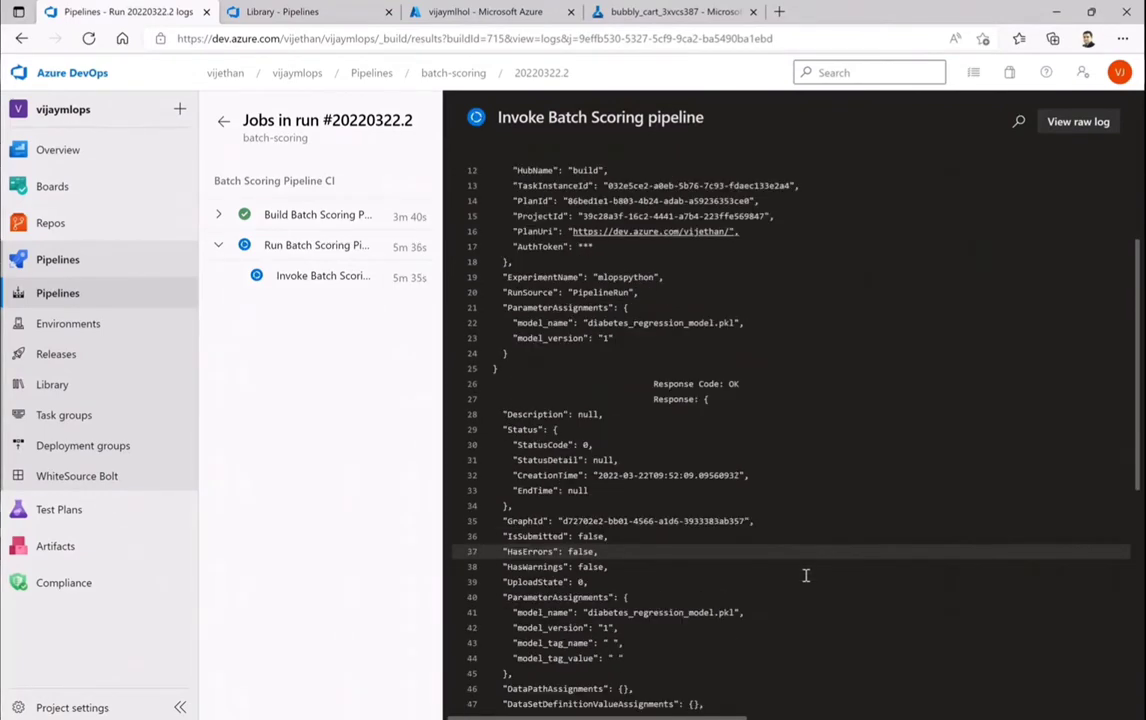
scroll(806, 575, down, 9)
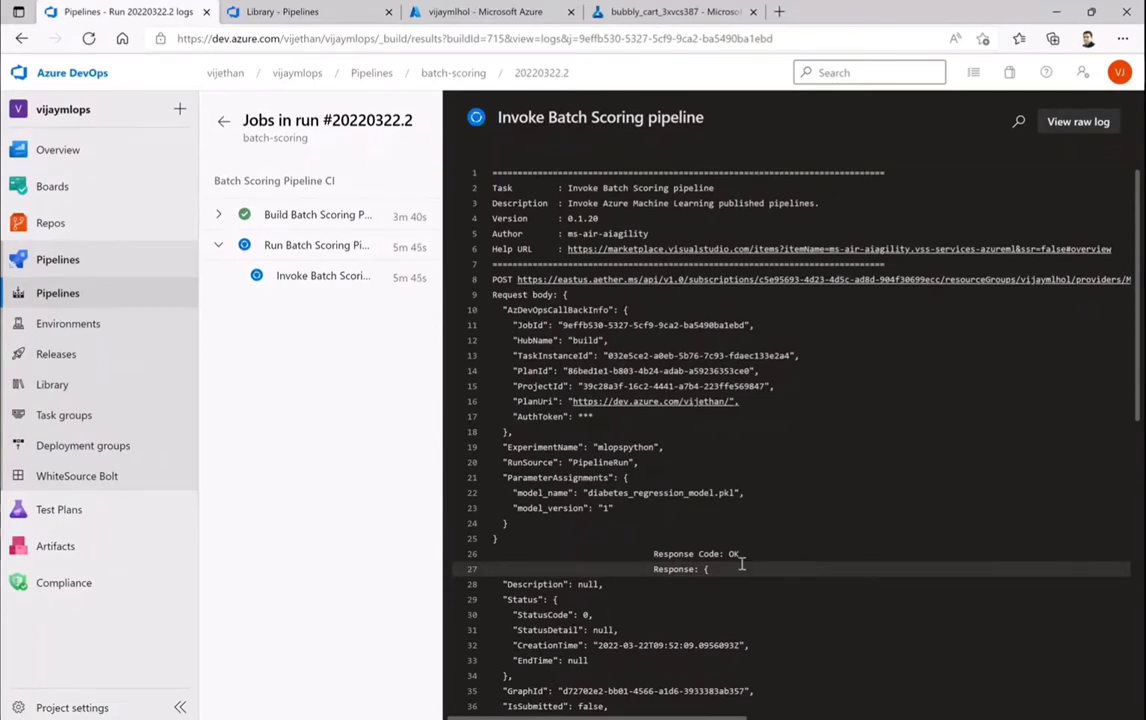
- Check the devopsforai-aml-vg variable group and the resources of the vijaymlhol resource group in the Azure portal
click(297, 12)
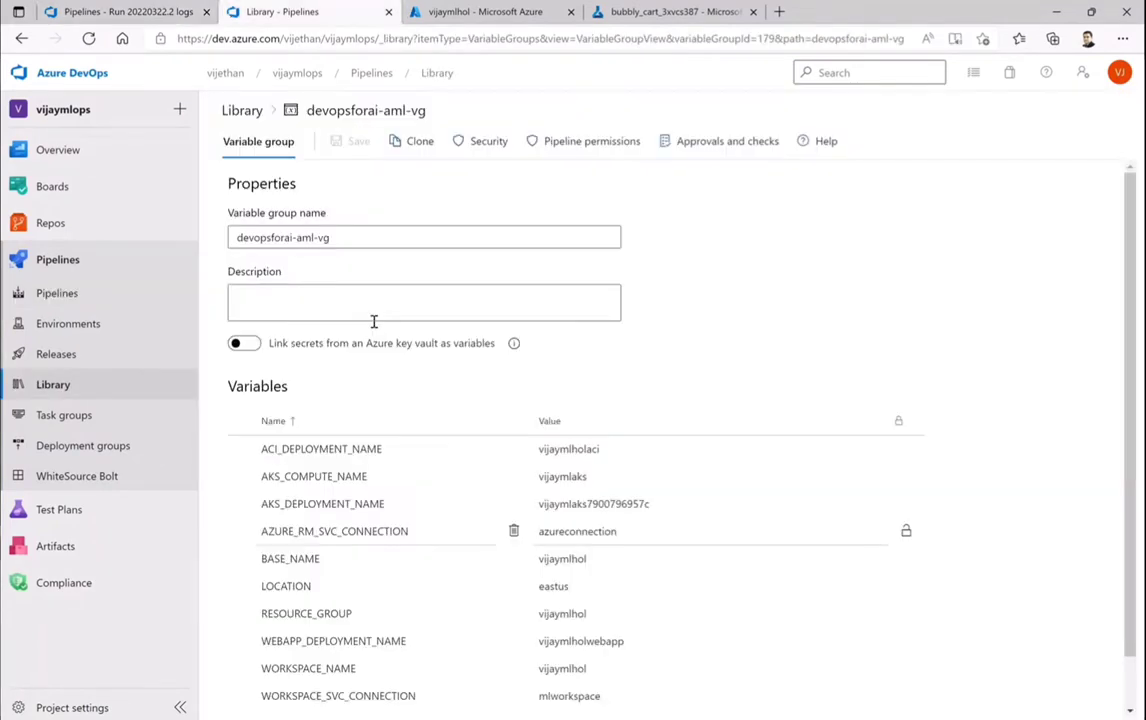
click(480, 12)
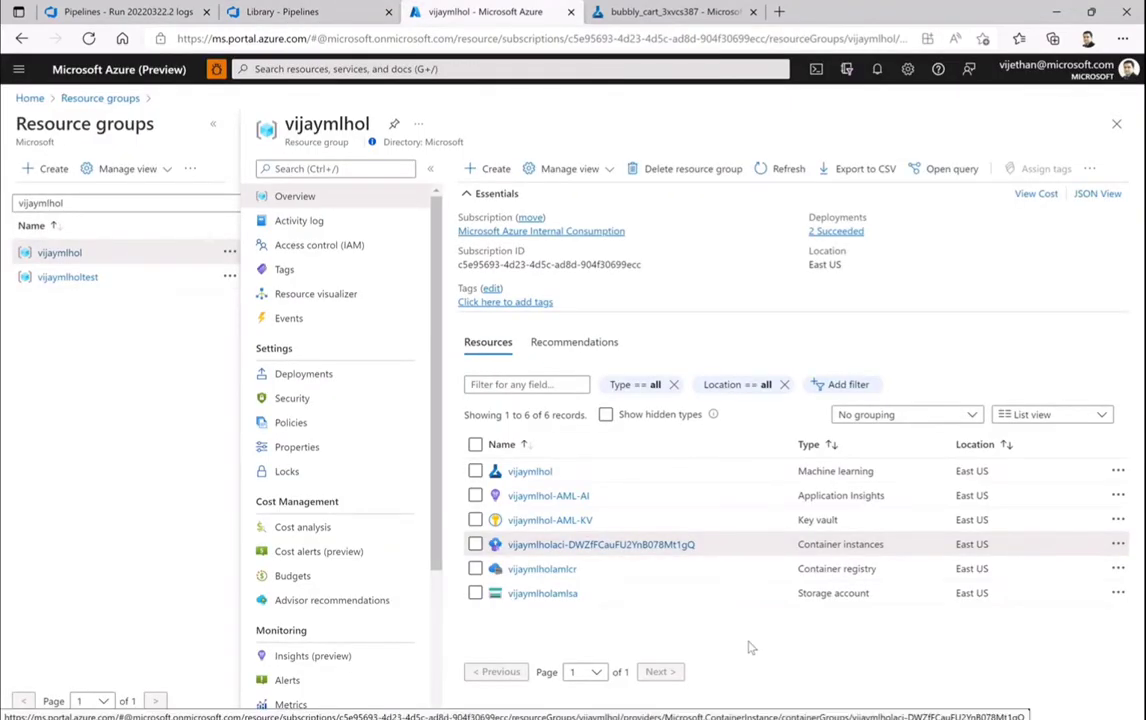
- Return to Azure Machine Learning Studio and check the state of score-cluster among the compute clusters, opening its details
click(670, 12)
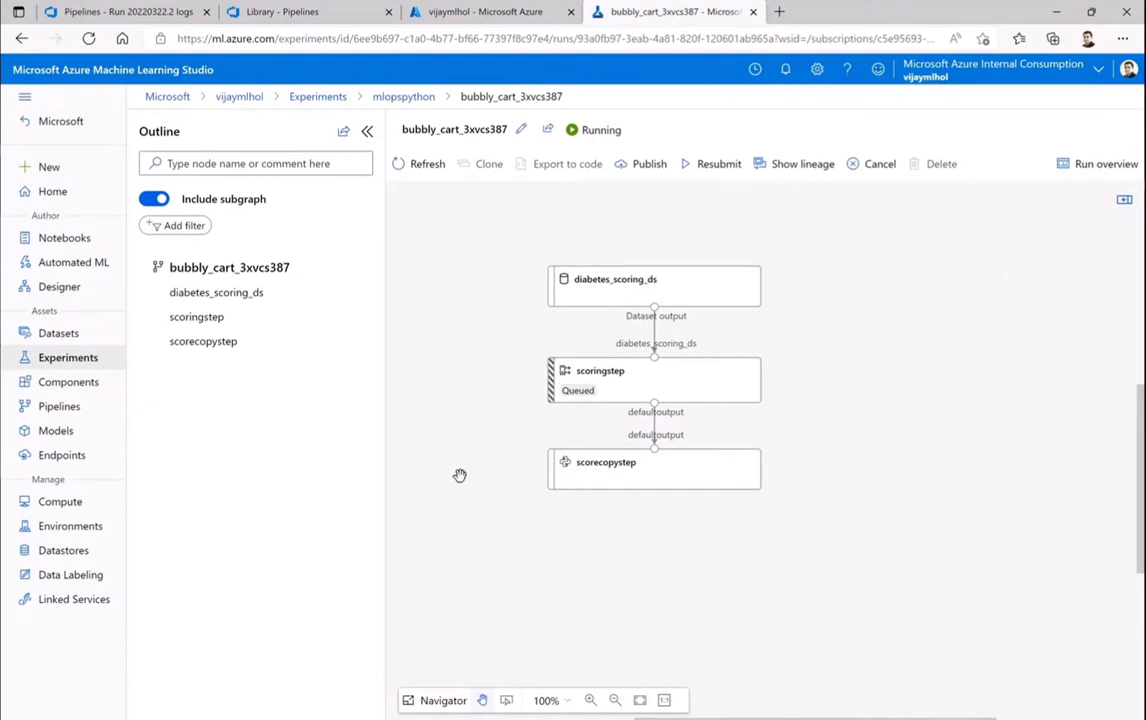
click(60, 503)
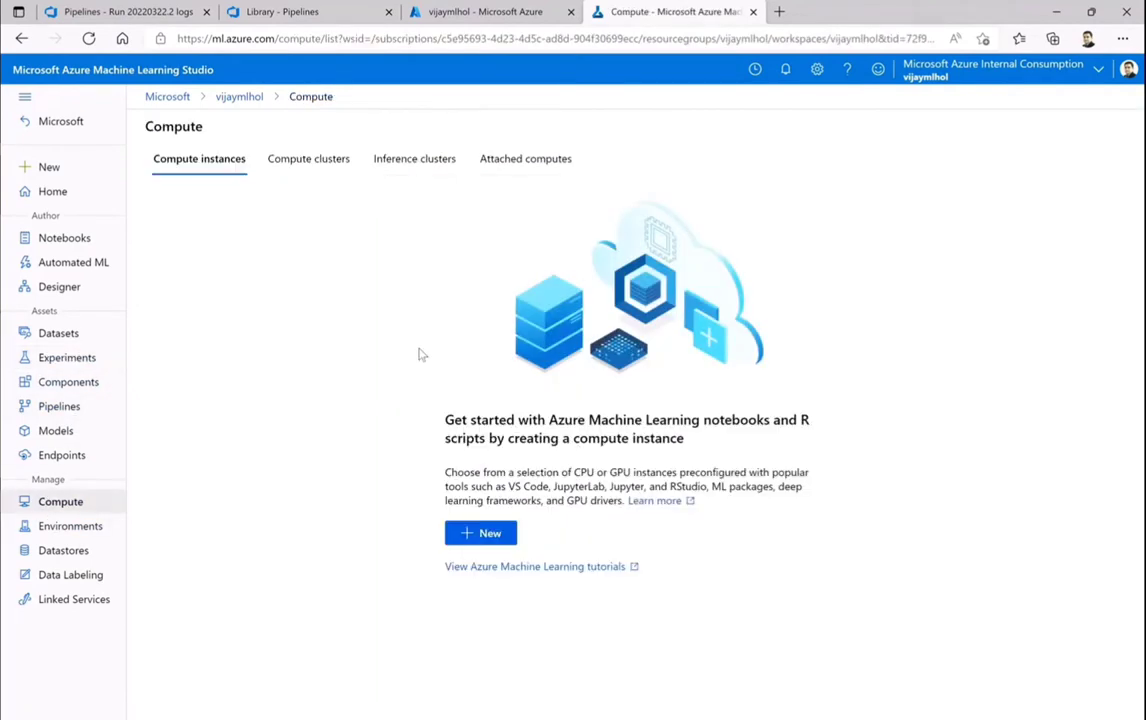
click(323, 170)
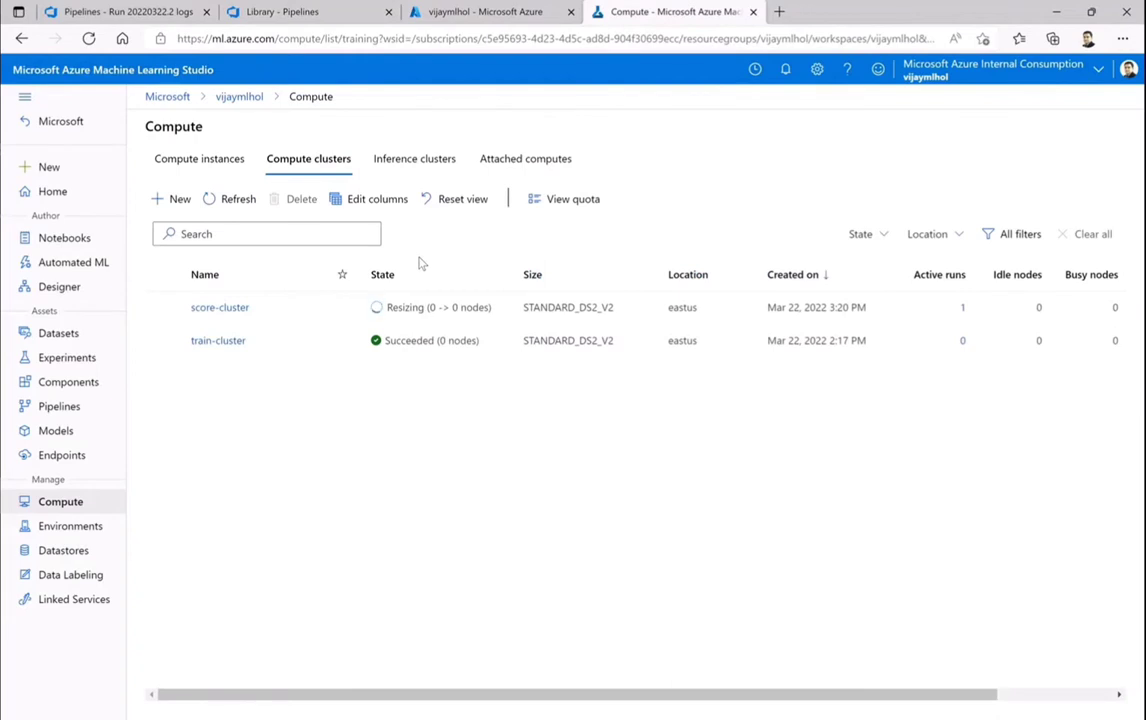
click(210, 308)
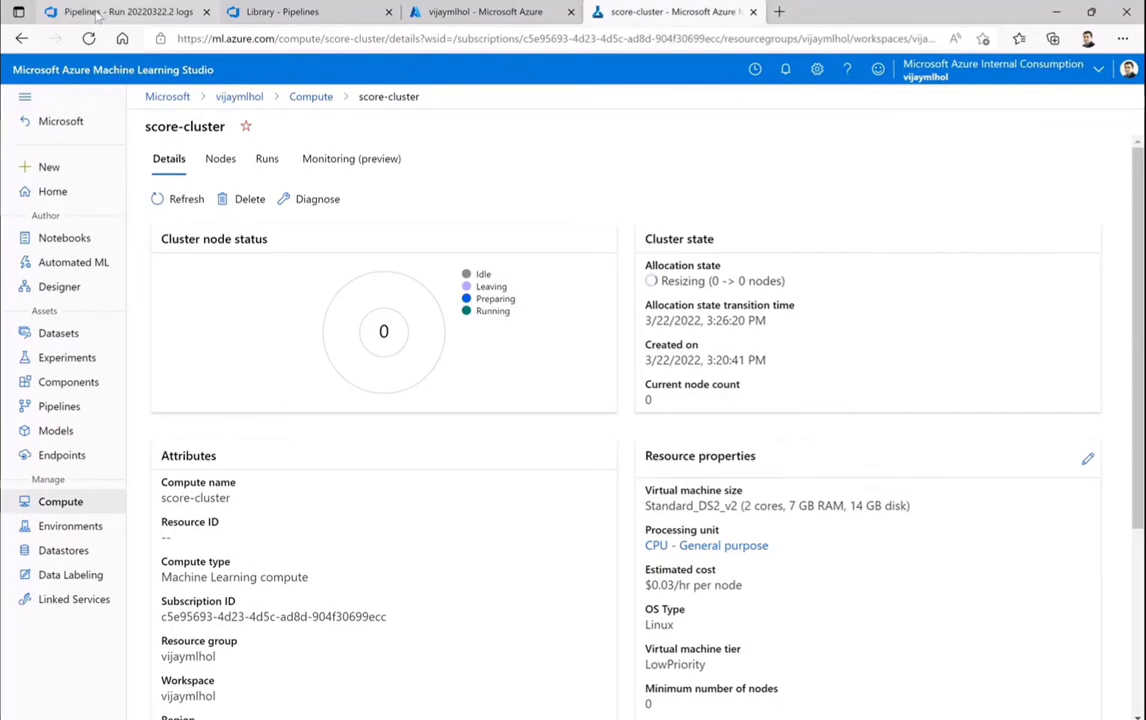
- Open the vijaymlopshol repository from Azure DevOps in a new browser tab and study the README's DevOps for ML architecture diagram
click(97, 14)
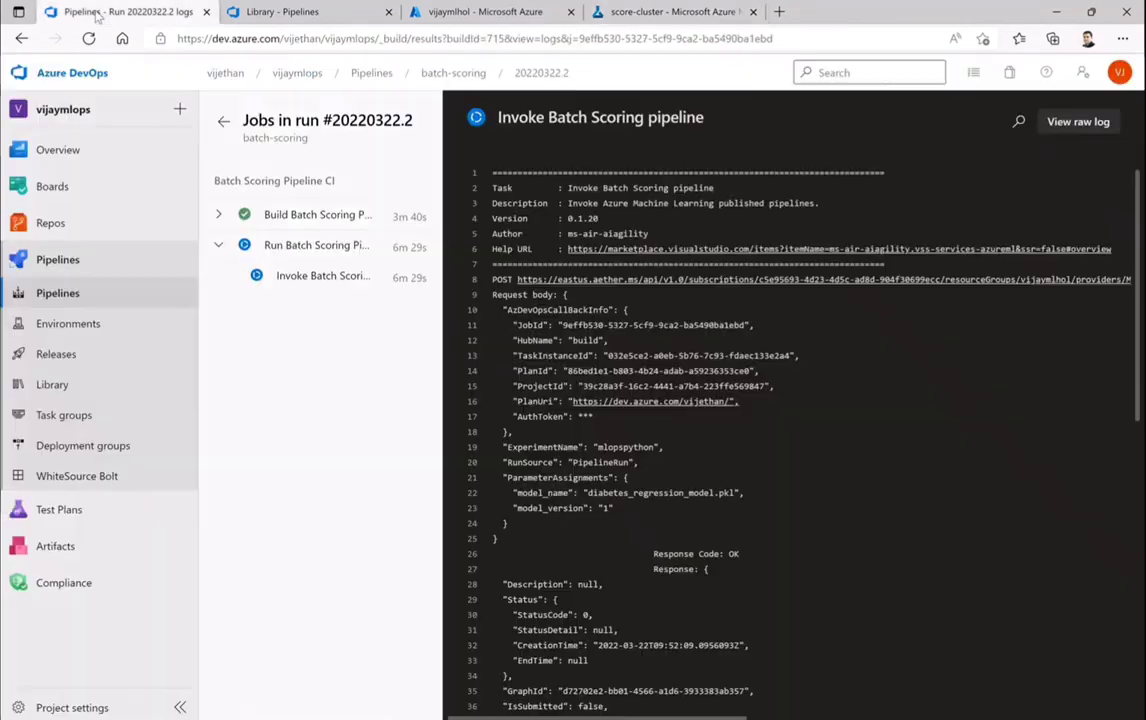
right_click(58, 228)
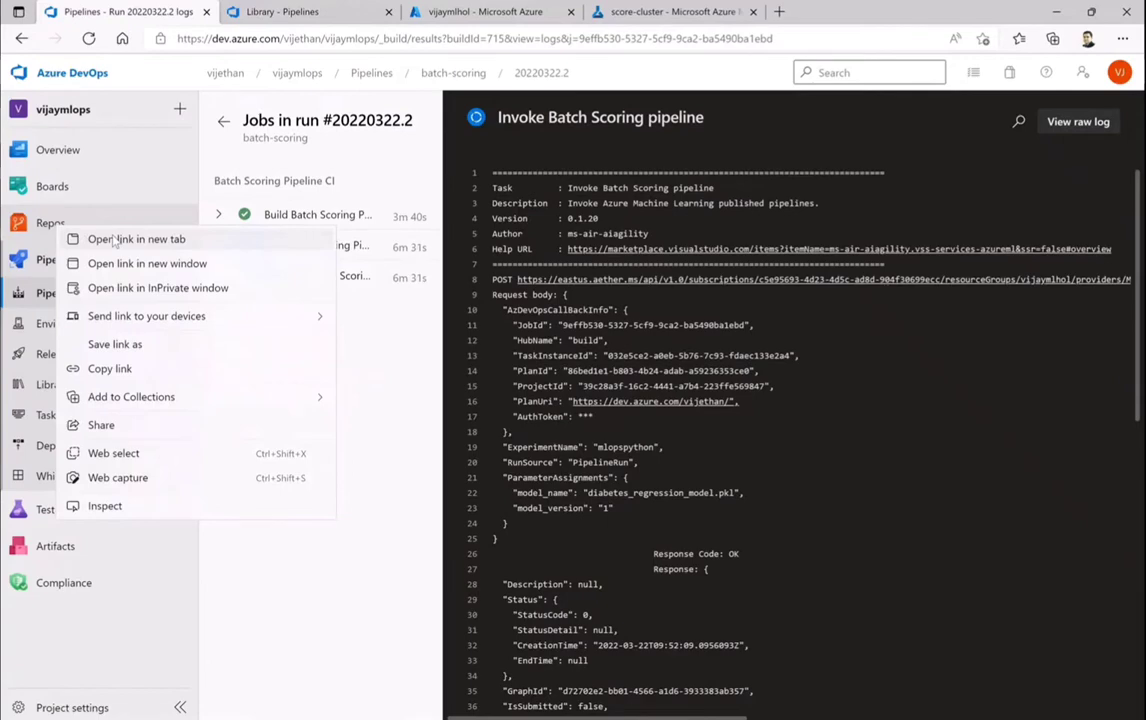
click(115, 240)
key(ctrl+Tab)
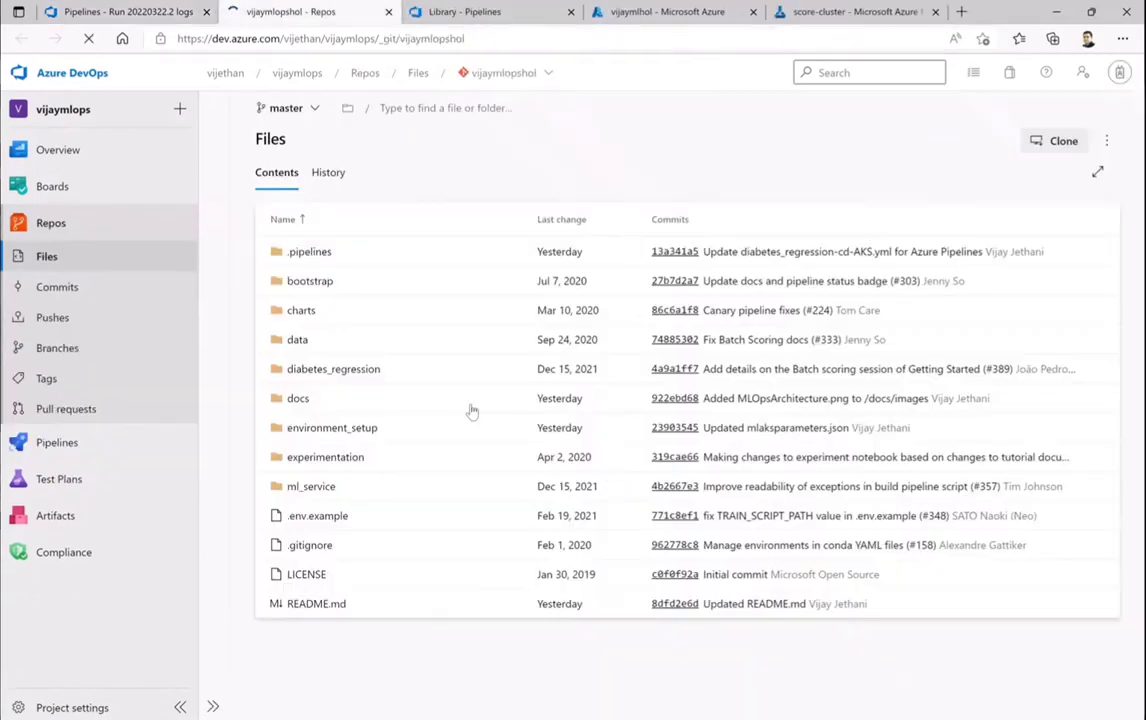
scroll(620, 485, down, 4)
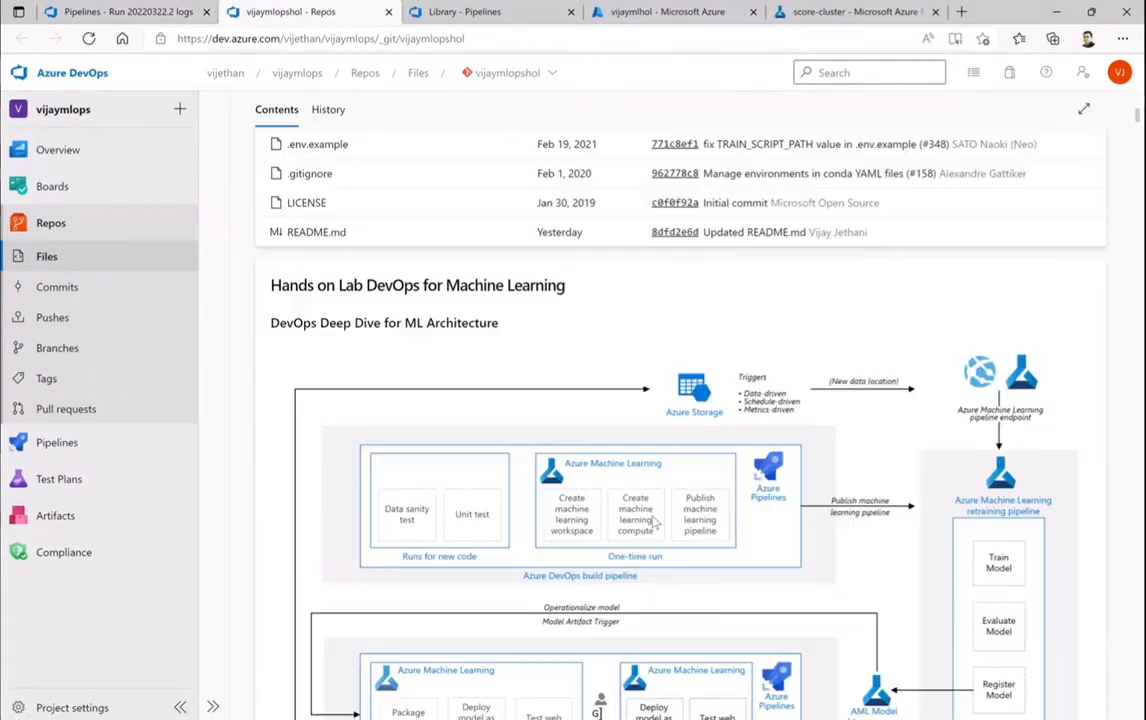
scroll(655, 522, down, 3)
scroll(368, 322, up, 1)
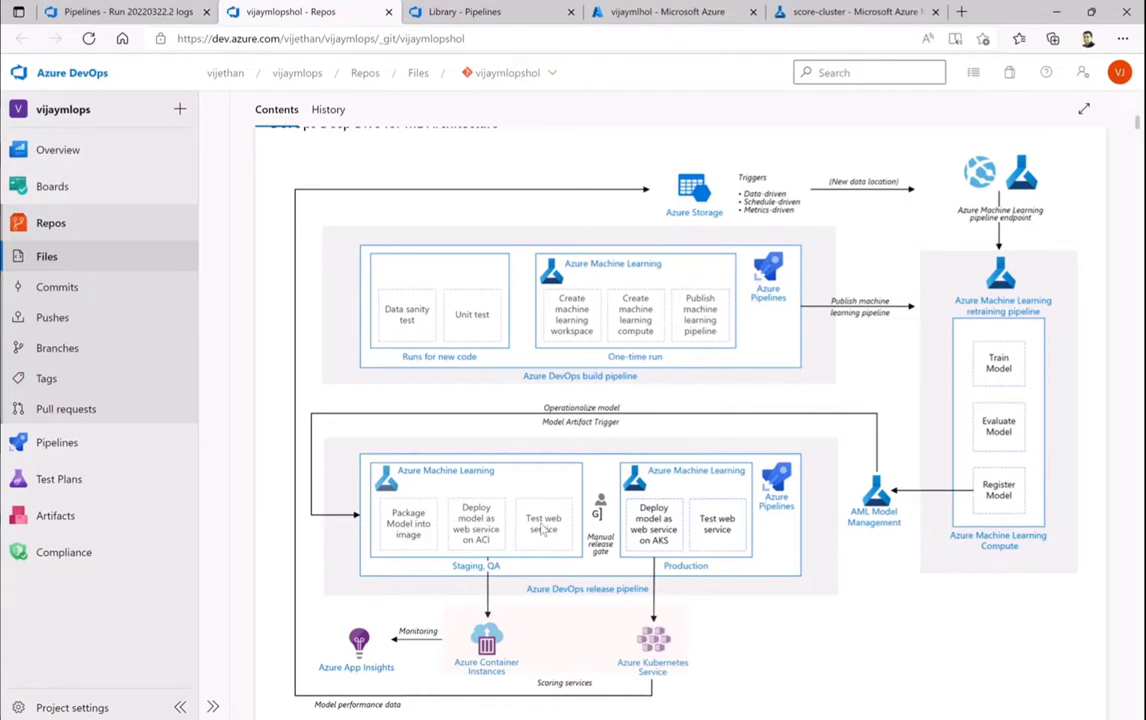
scroll(543, 530, down, 1)
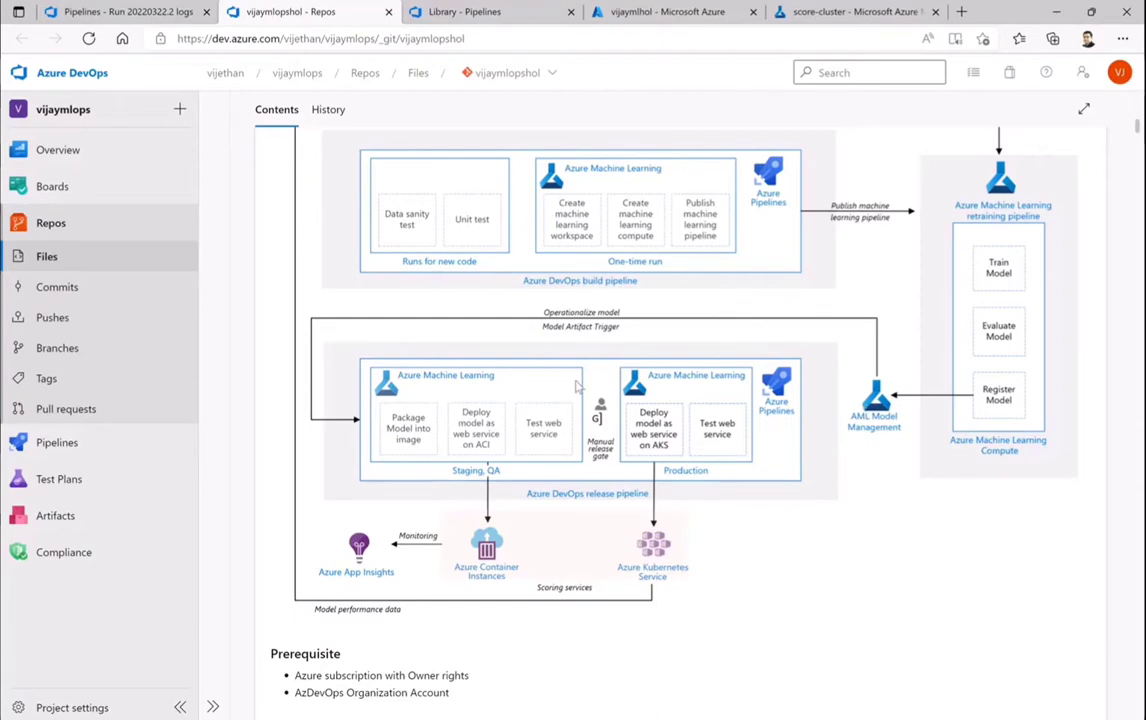
scroll(600, 228, up, 2)
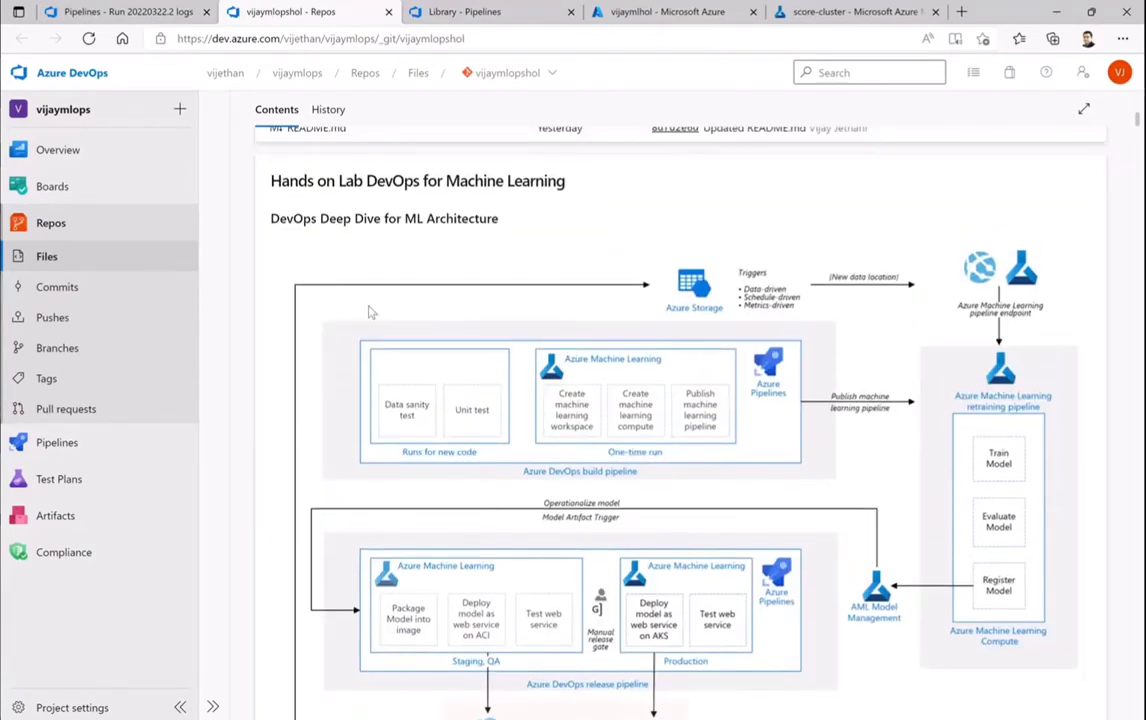
scroll(683, 375, down, 1)
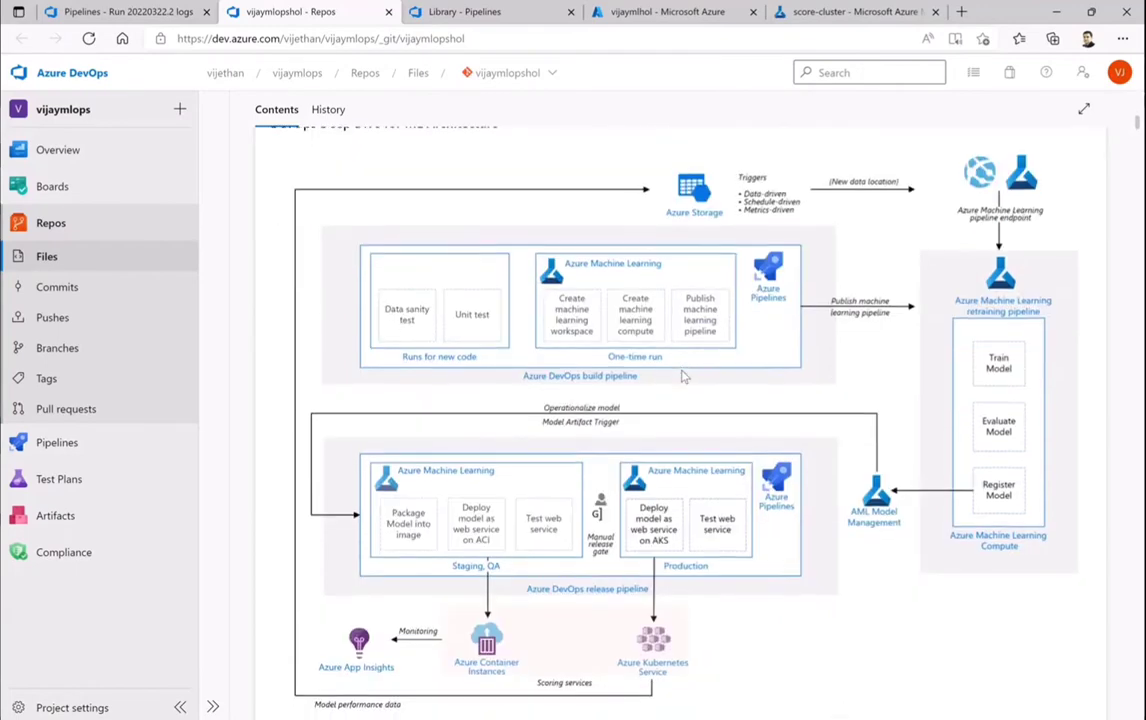
- Glance at the vijaymlhol resource group, then read the Invoke Batch Scoring pipeline log of run #20220322.2 to its end
click(648, 12)
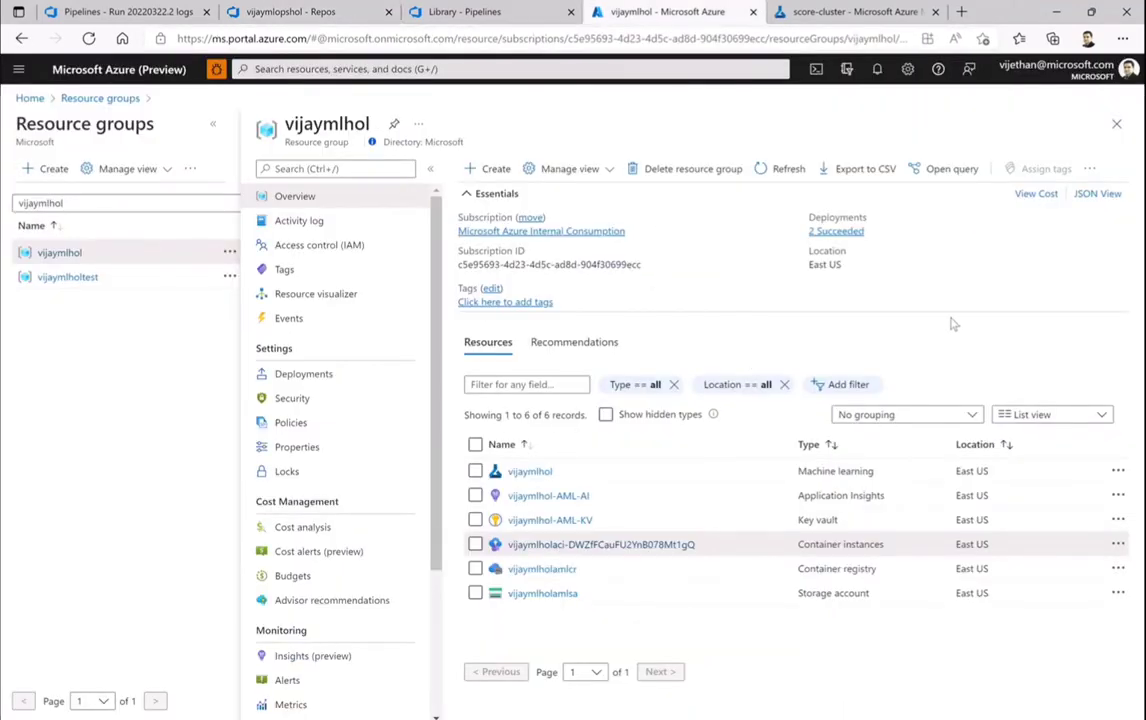
click(464, 12)
click(327, 13)
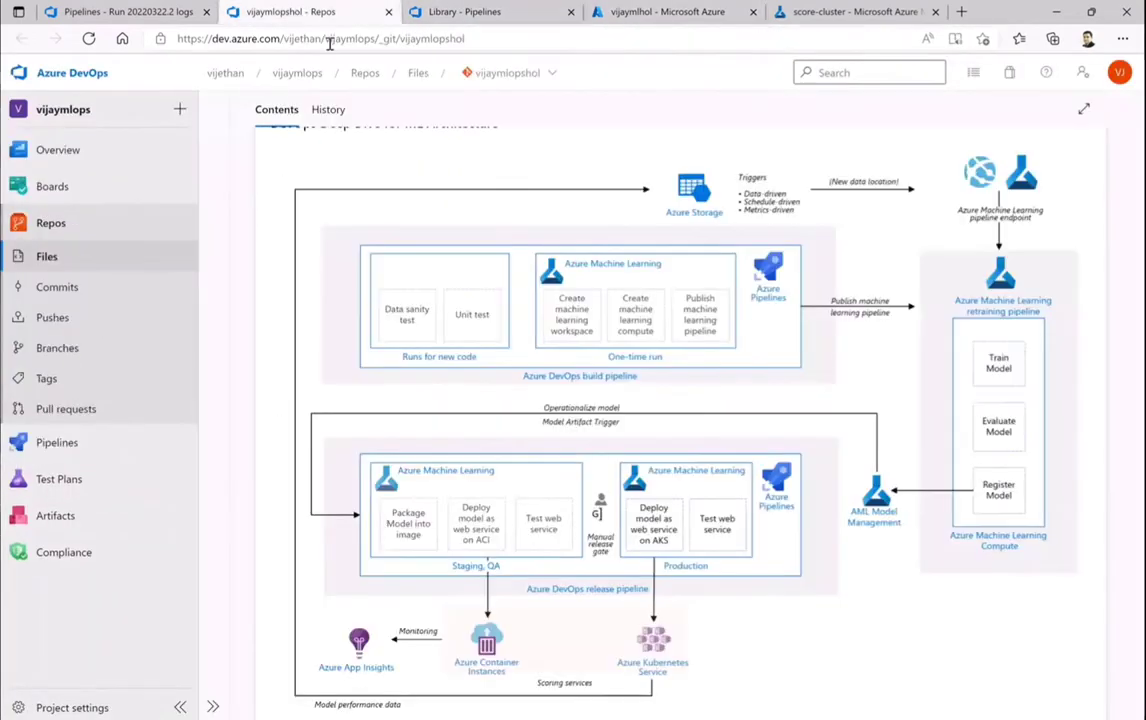
key(ctrl+1)
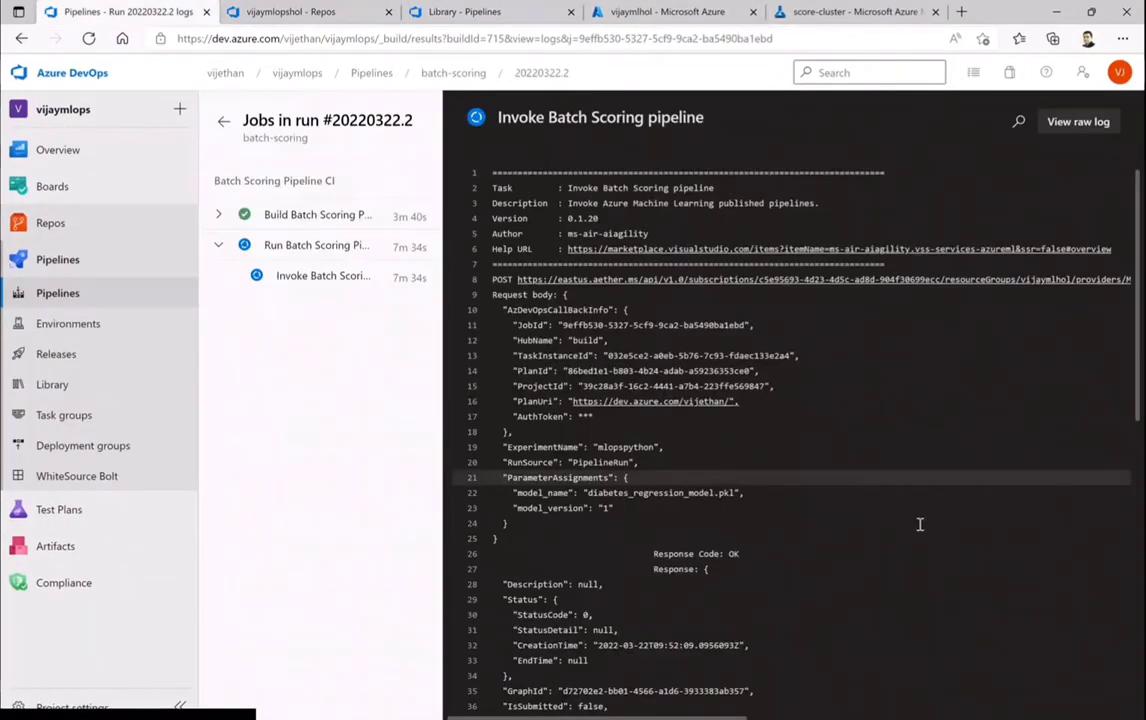
scroll(920, 524, down, 6)
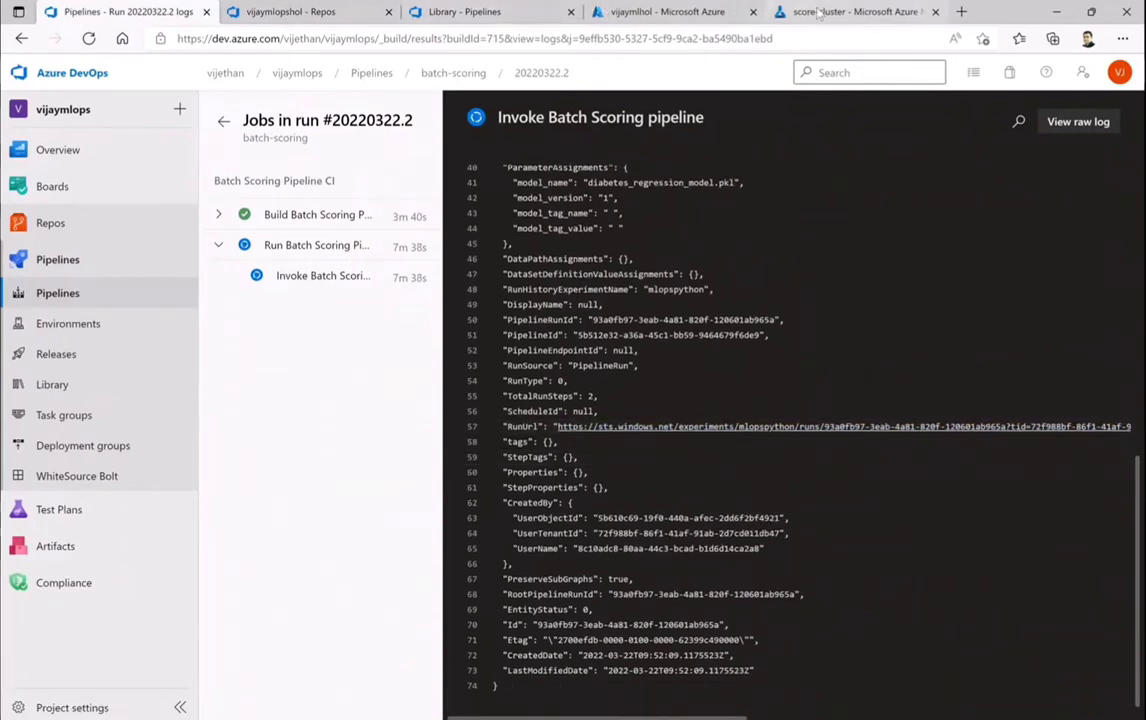
- Switch to Azure Machine Learning Studio, refresh the score-cluster details, and check its nodes and runs
click(818, 12)
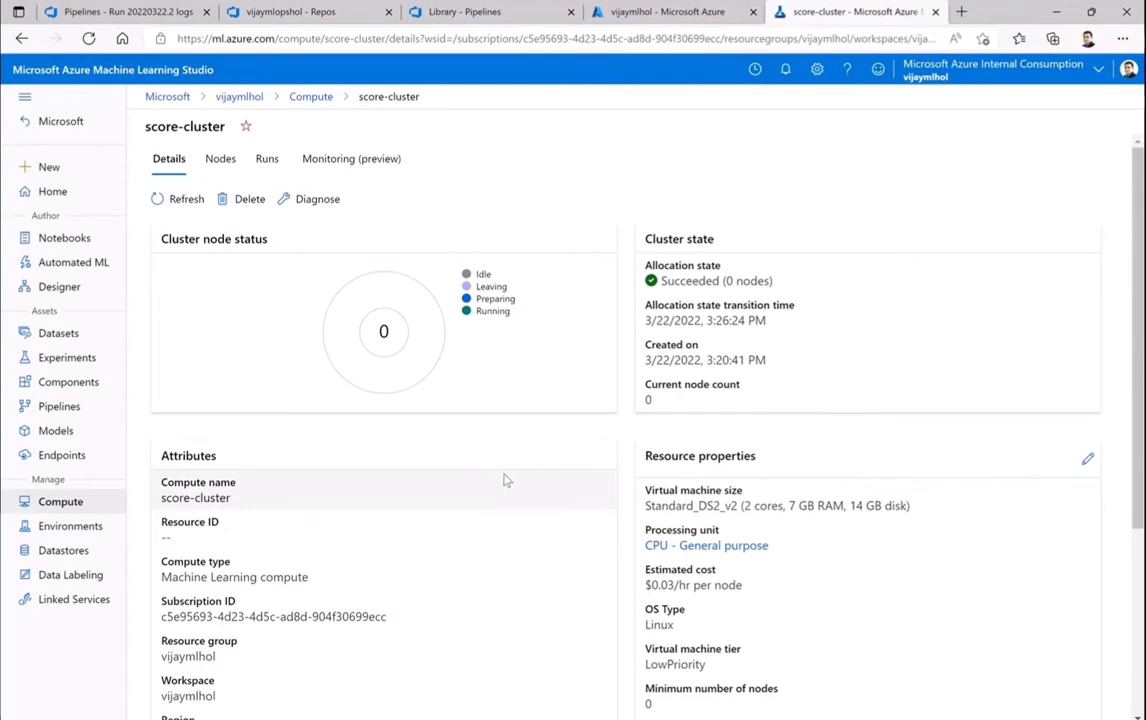
click(179, 200)
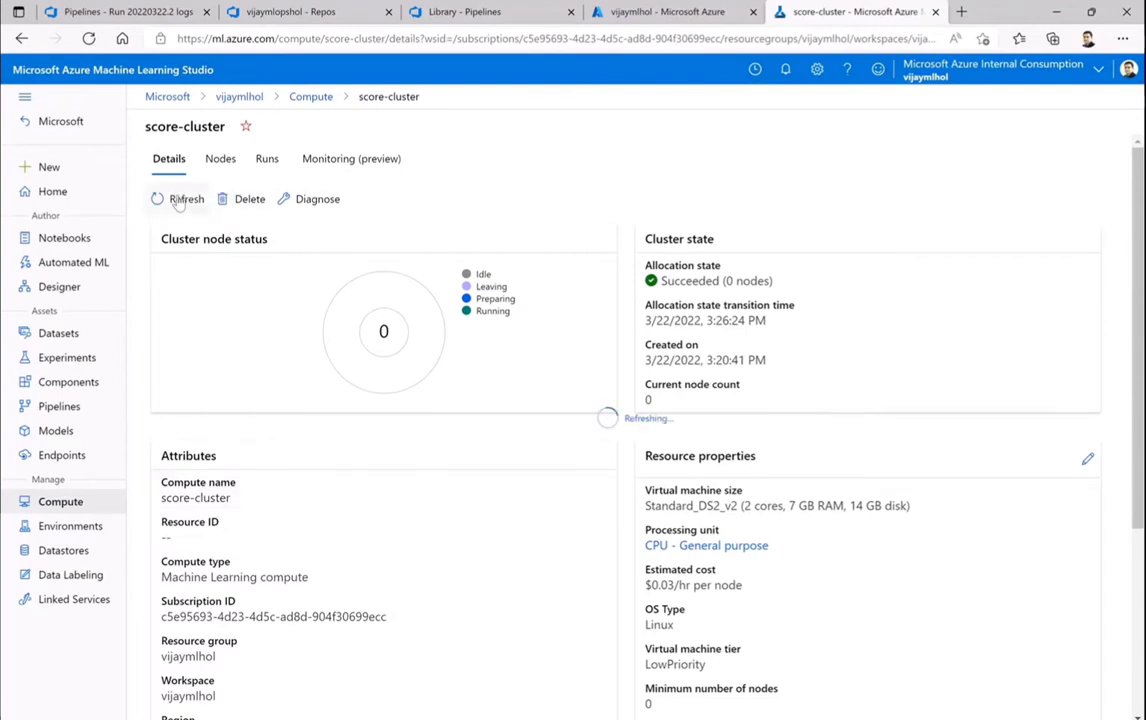
click(179, 200)
click(179, 200)
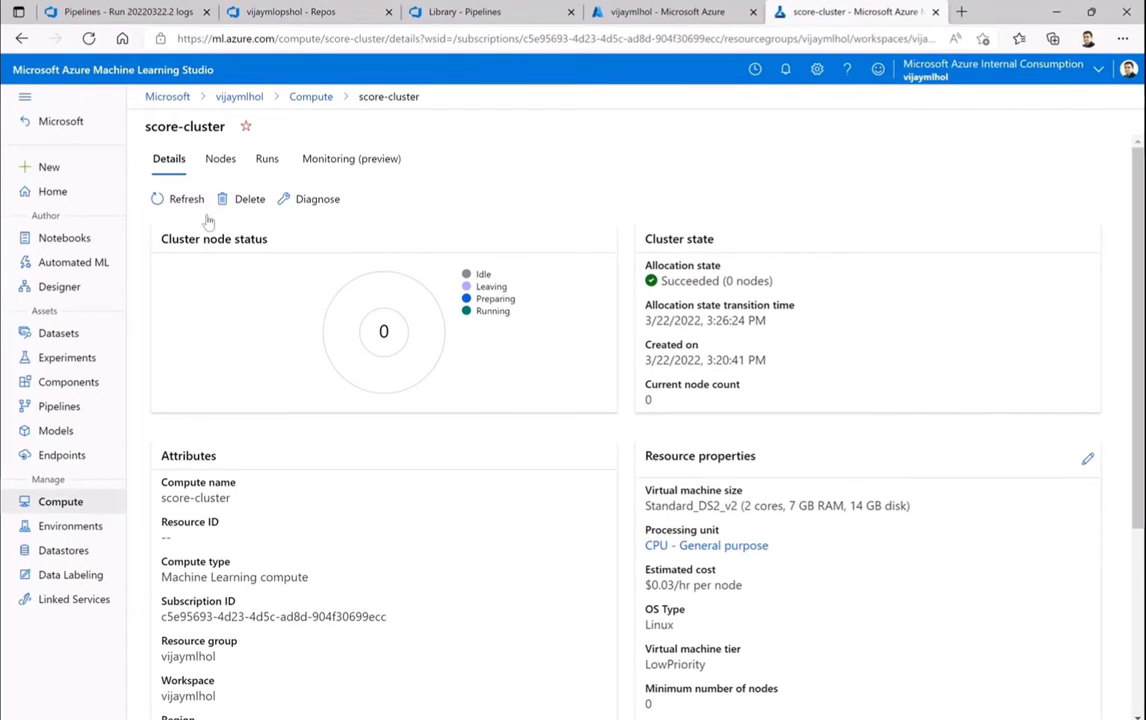
click(220, 160)
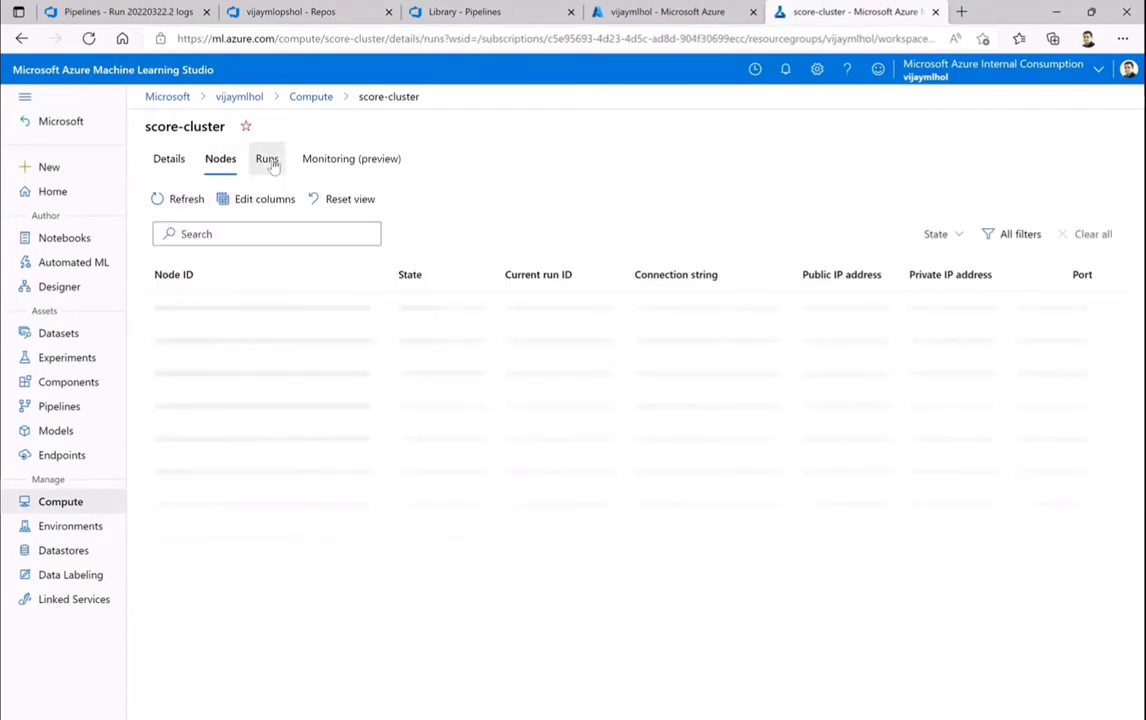
click(270, 162)
click(167, 160)
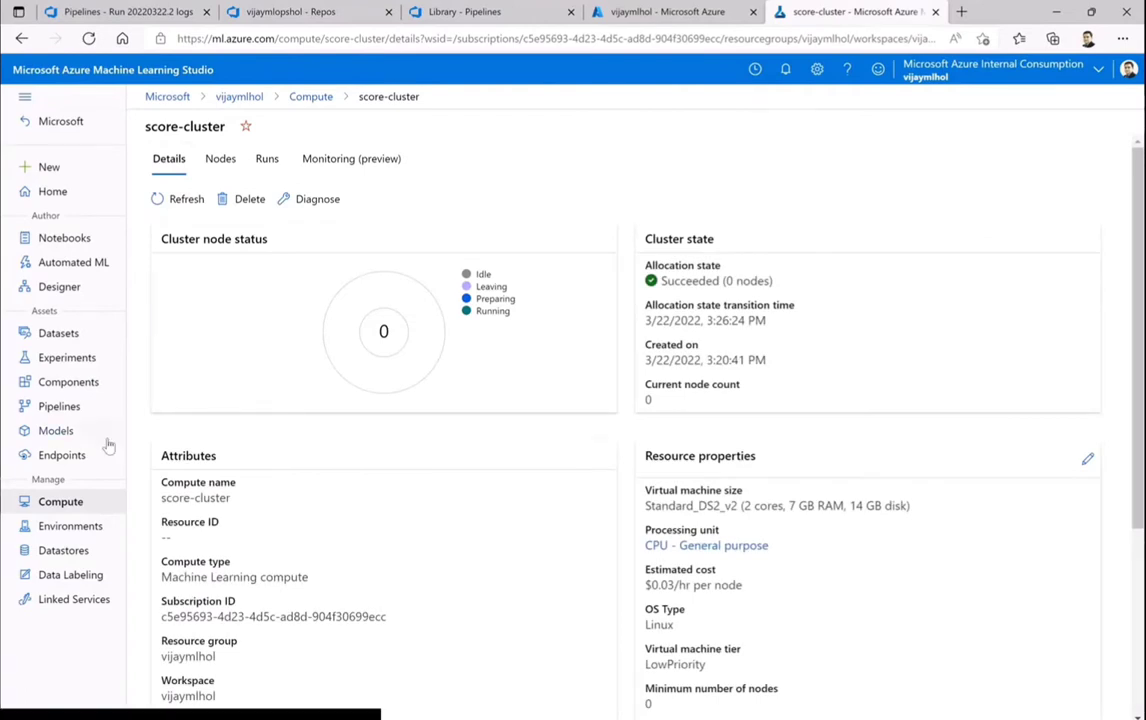
click(84, 511)
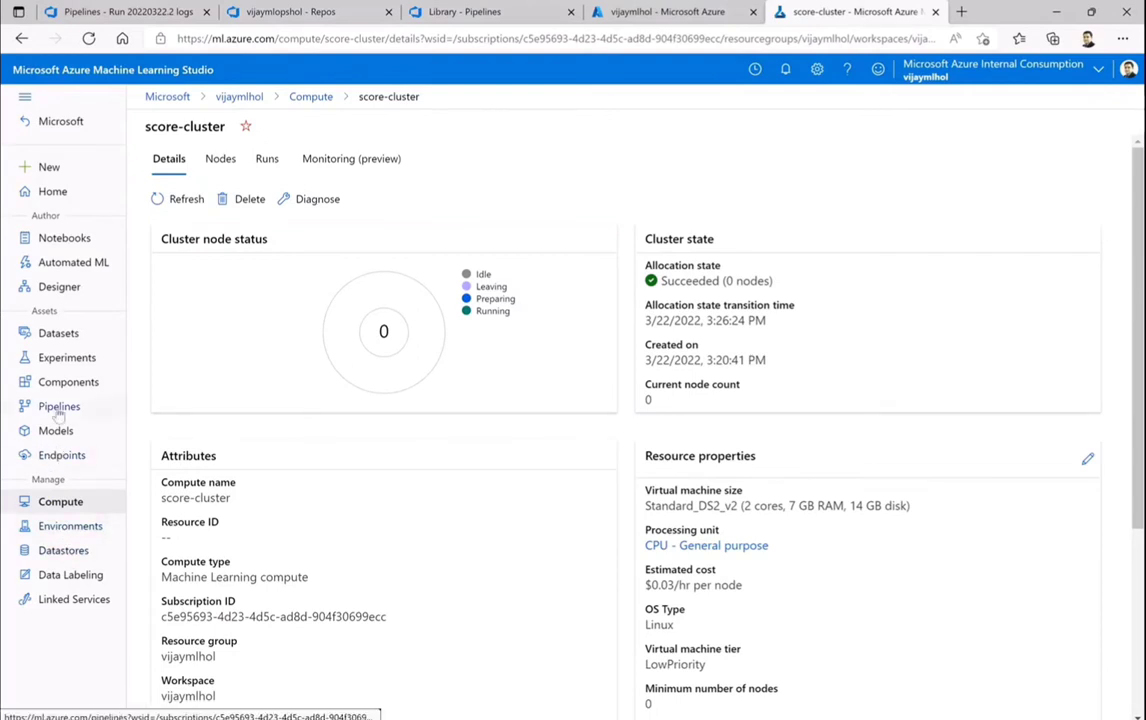
- Check the experiments, then open the bubbly_cart_3xvcs387 pipeline run, refresh its graph and inspect the scoringstep status
click(66, 360)
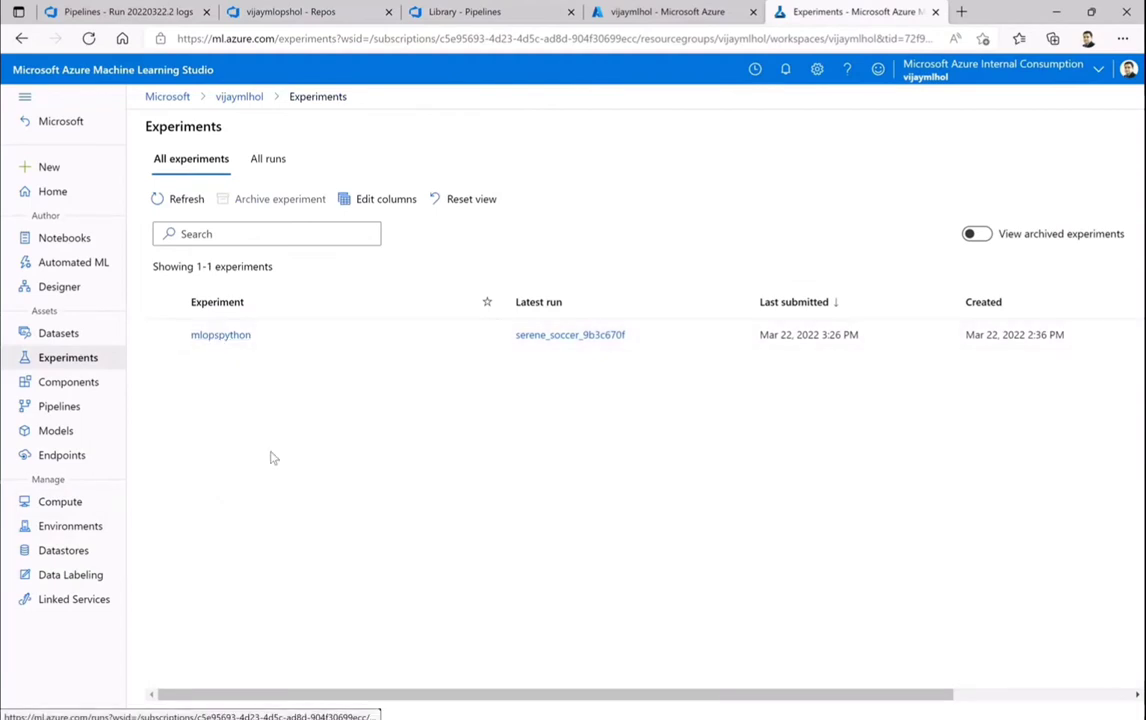
click(62, 408)
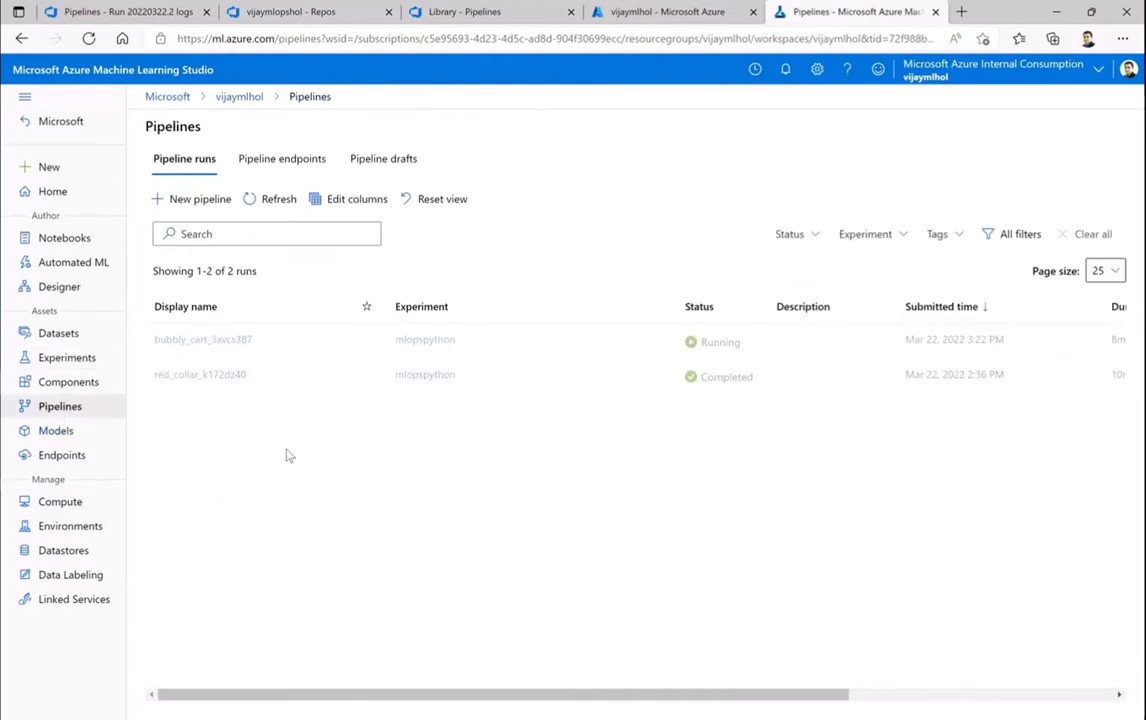
click(205, 339)
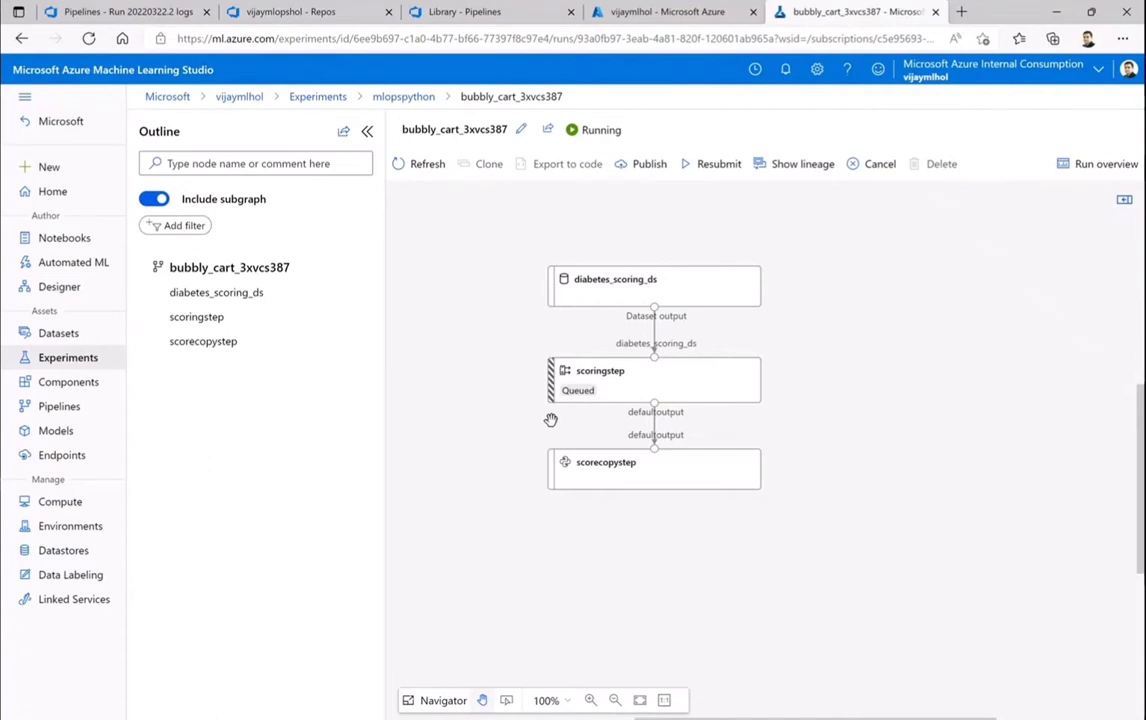
click(424, 166)
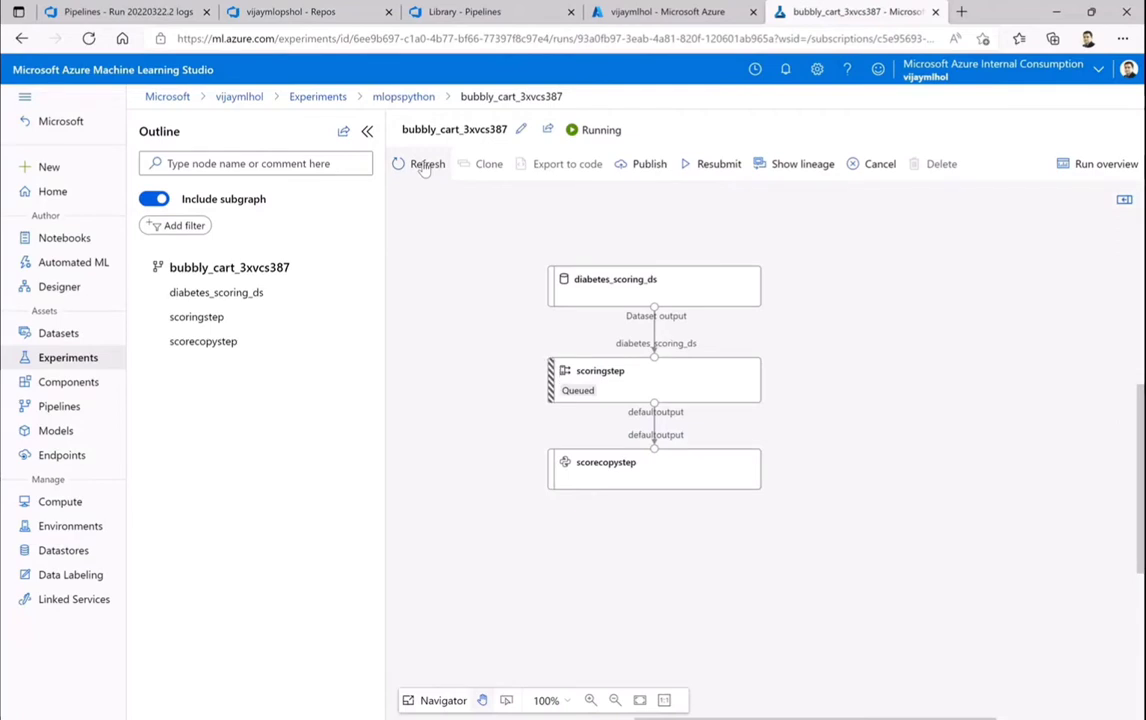
click(587, 389)
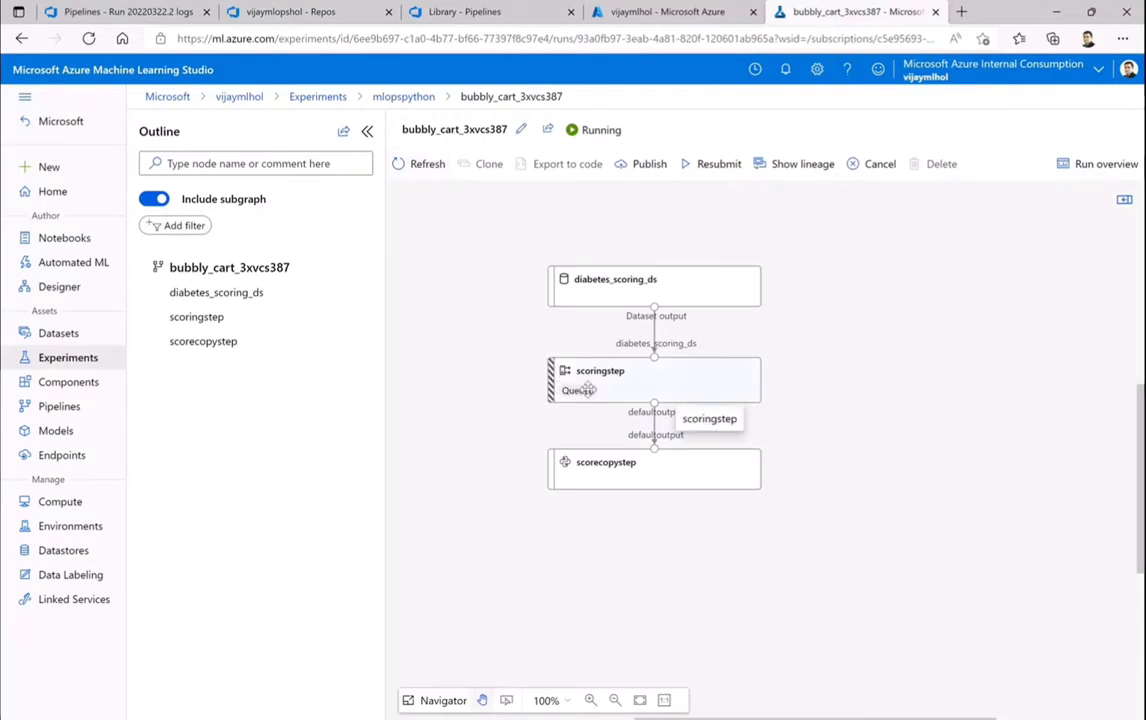
click(467, 430)
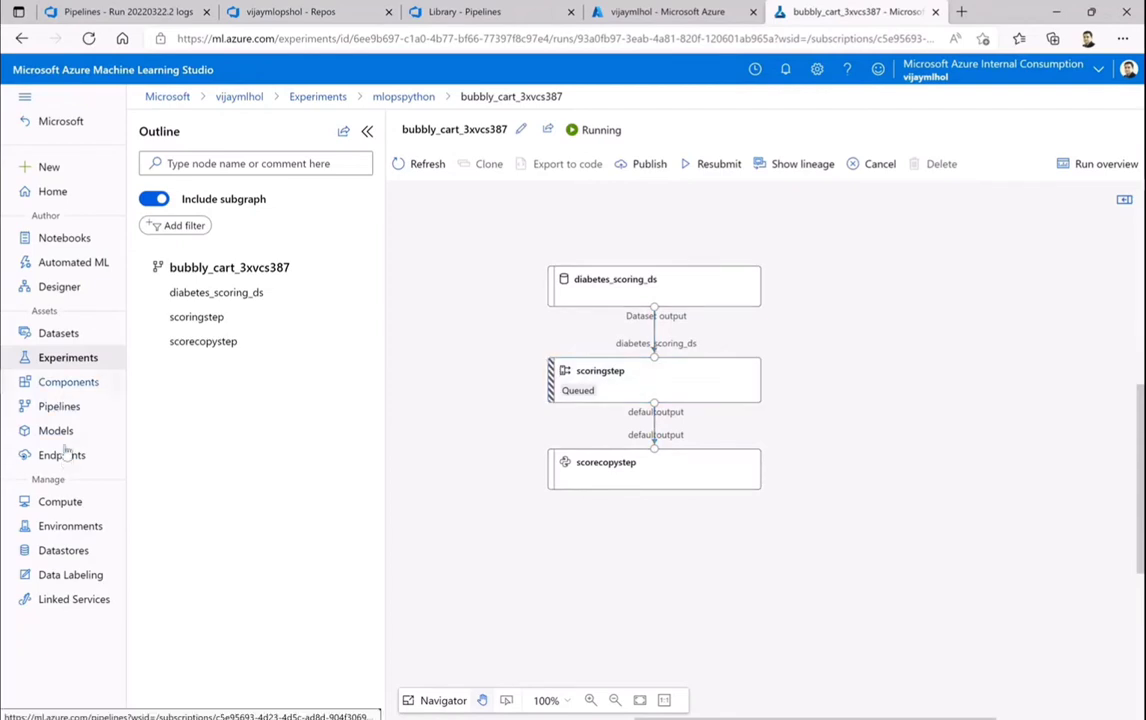
- Check score-cluster's state among the compute clusters, then view its details and nodes
click(62, 506)
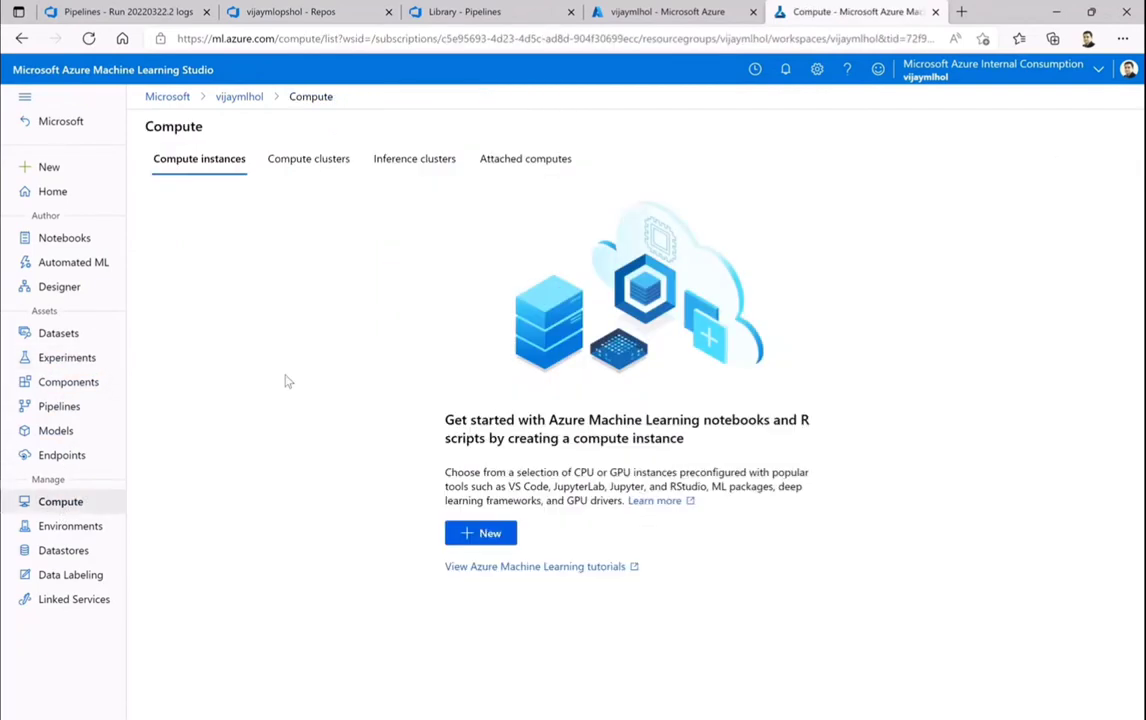
click(311, 162)
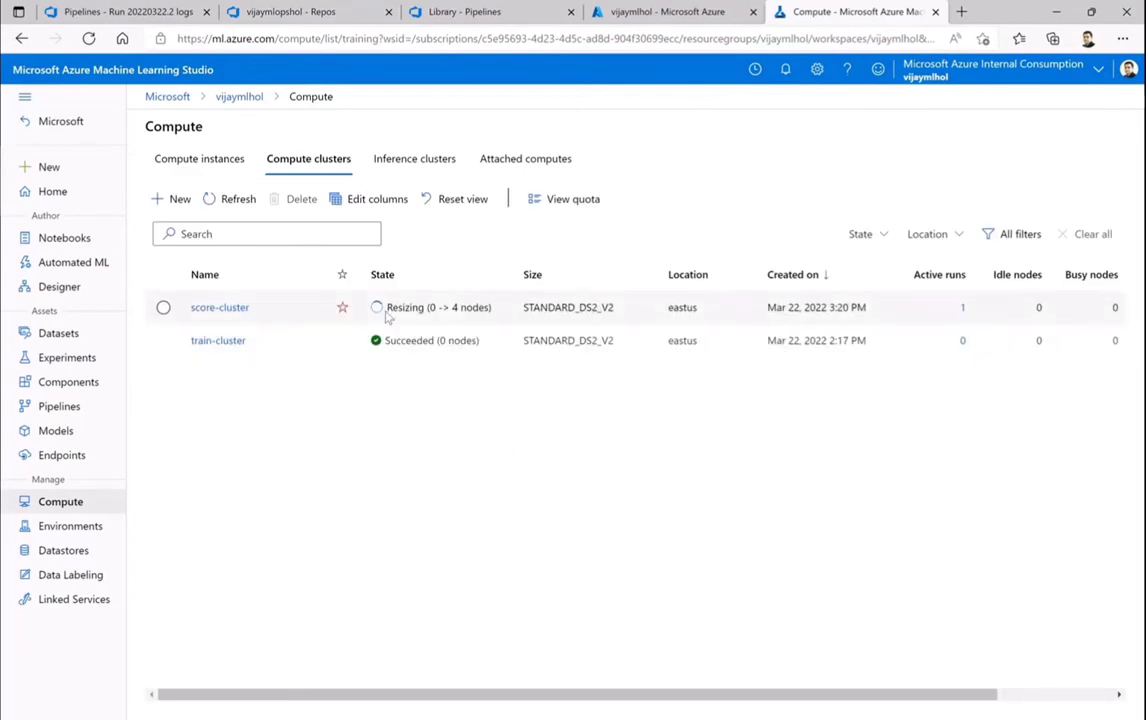
click(214, 308)
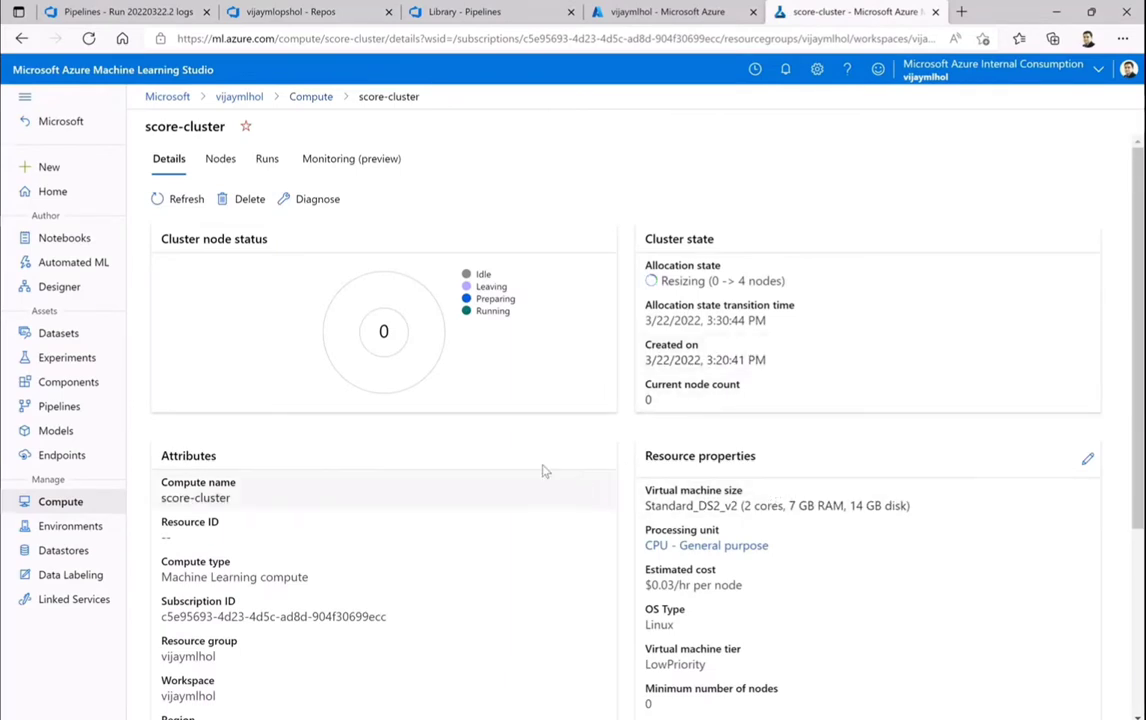
click(218, 162)
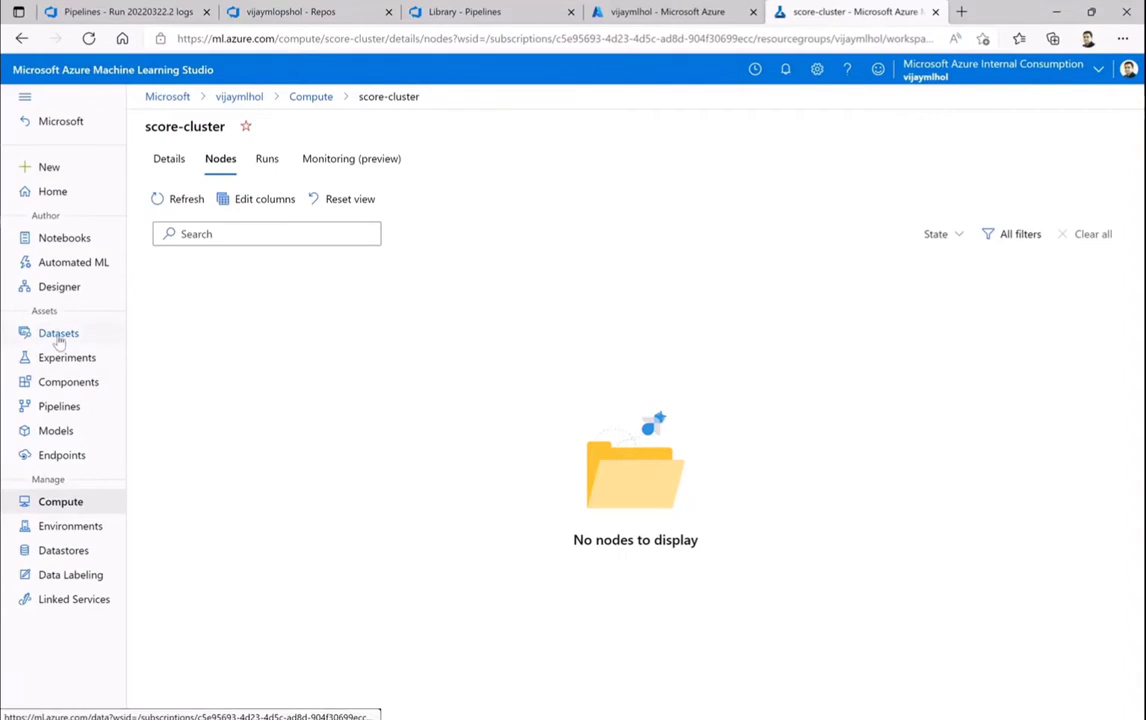
- Recheck the bubbly_cart_3xvcs387 pipeline run's graph, look over the experiments, and reopen the run from the pipeline runs
click(56, 410)
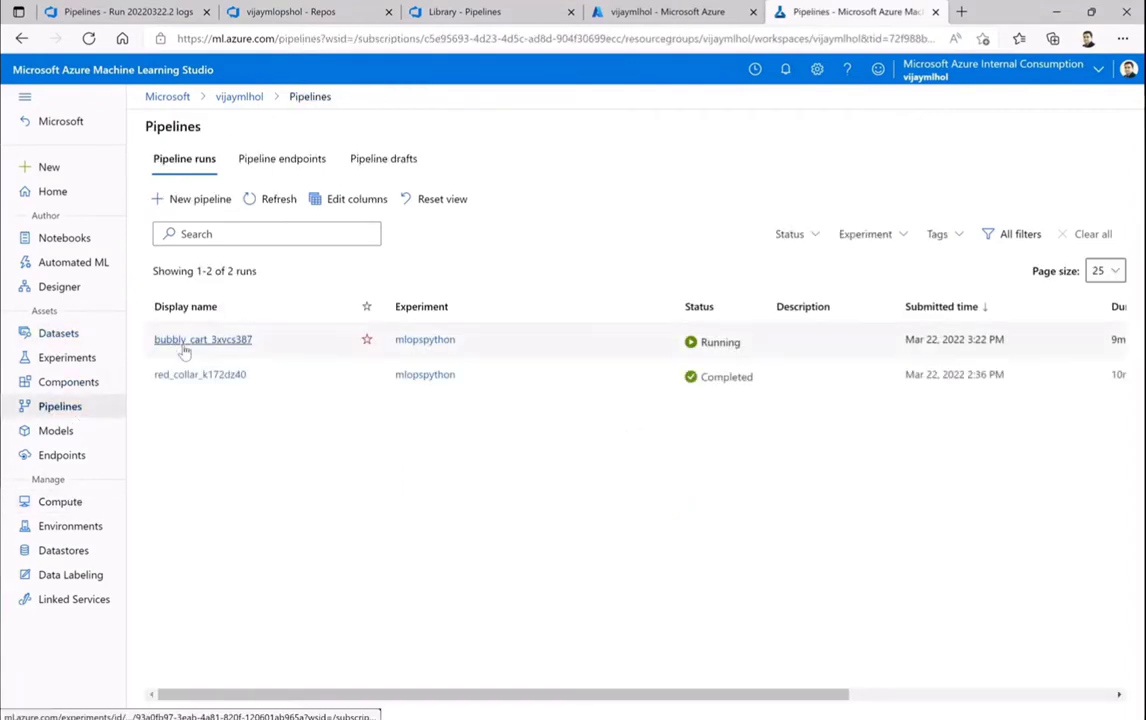
click(185, 345)
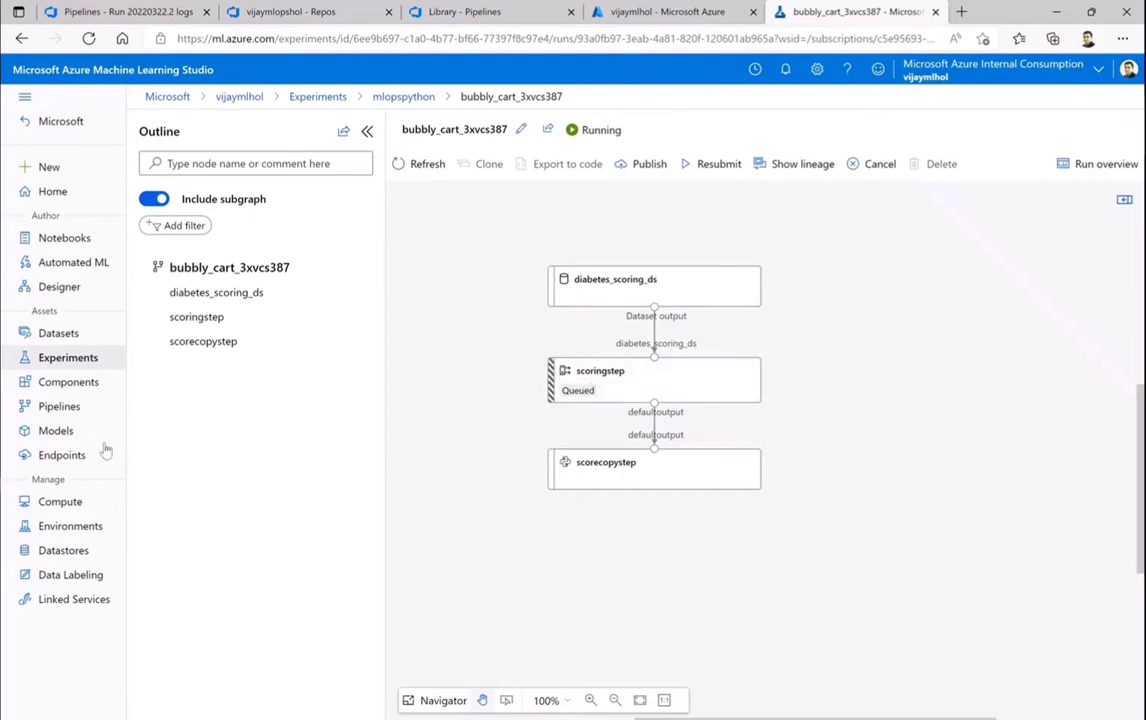
click(60, 382)
click(60, 358)
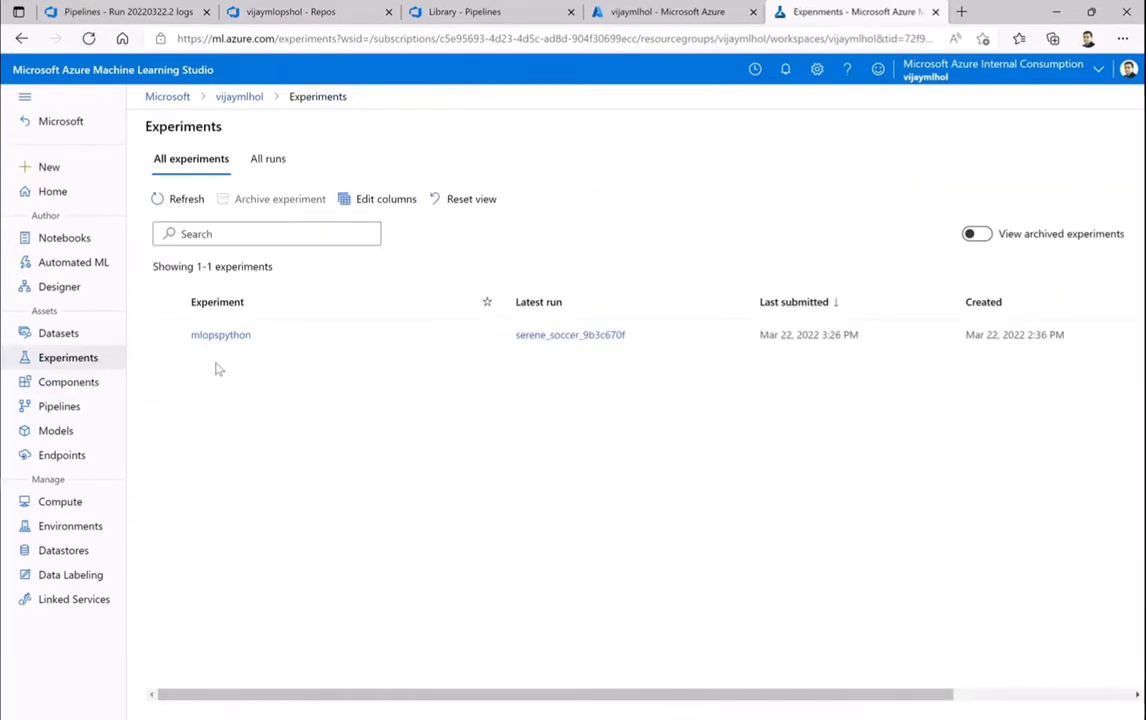
click(66, 409)
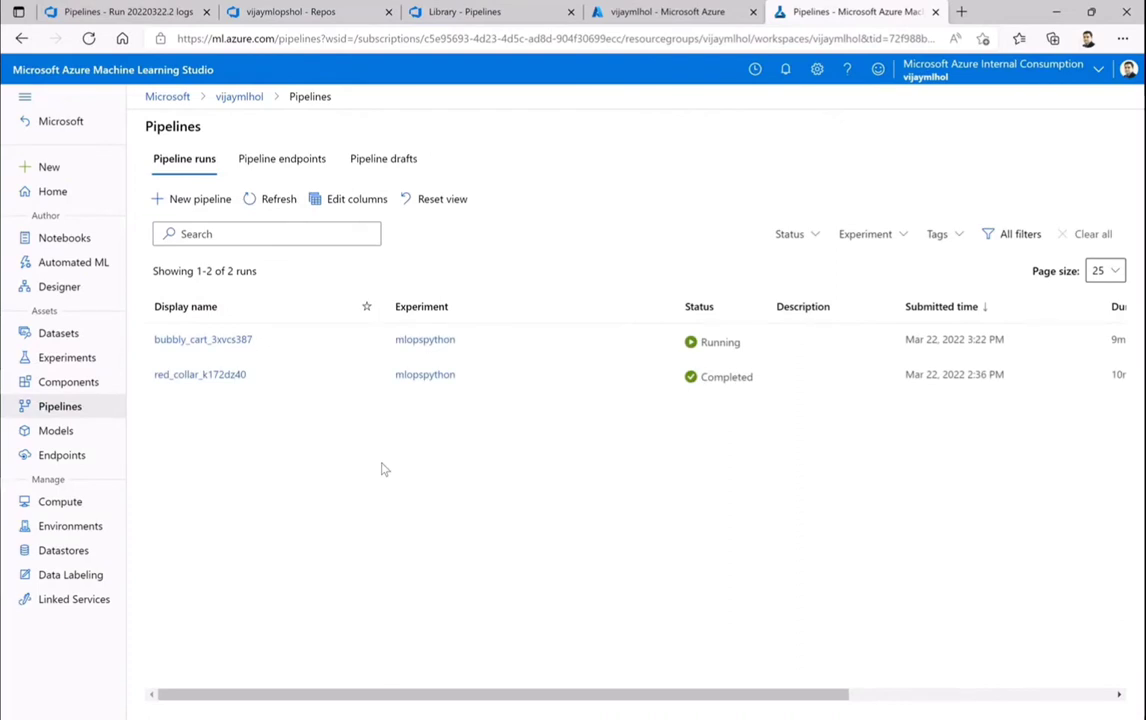
click(228, 342)
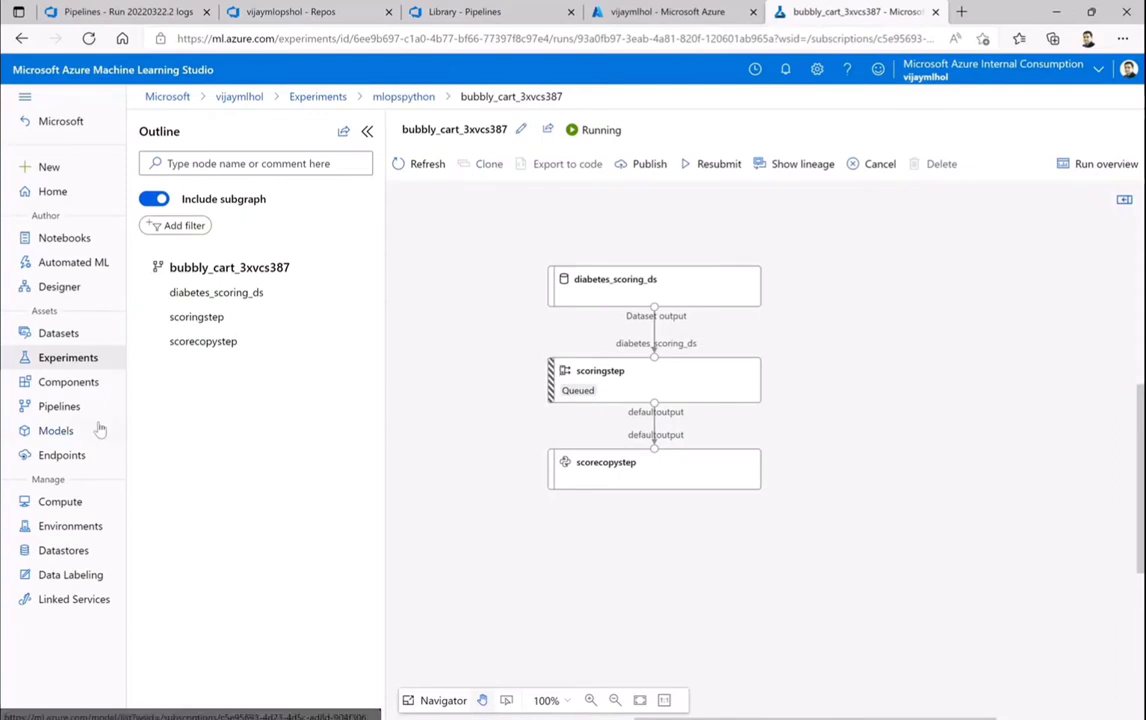
- View the workspace's inference clusters to check the state of vijaymlaks
click(60, 501)
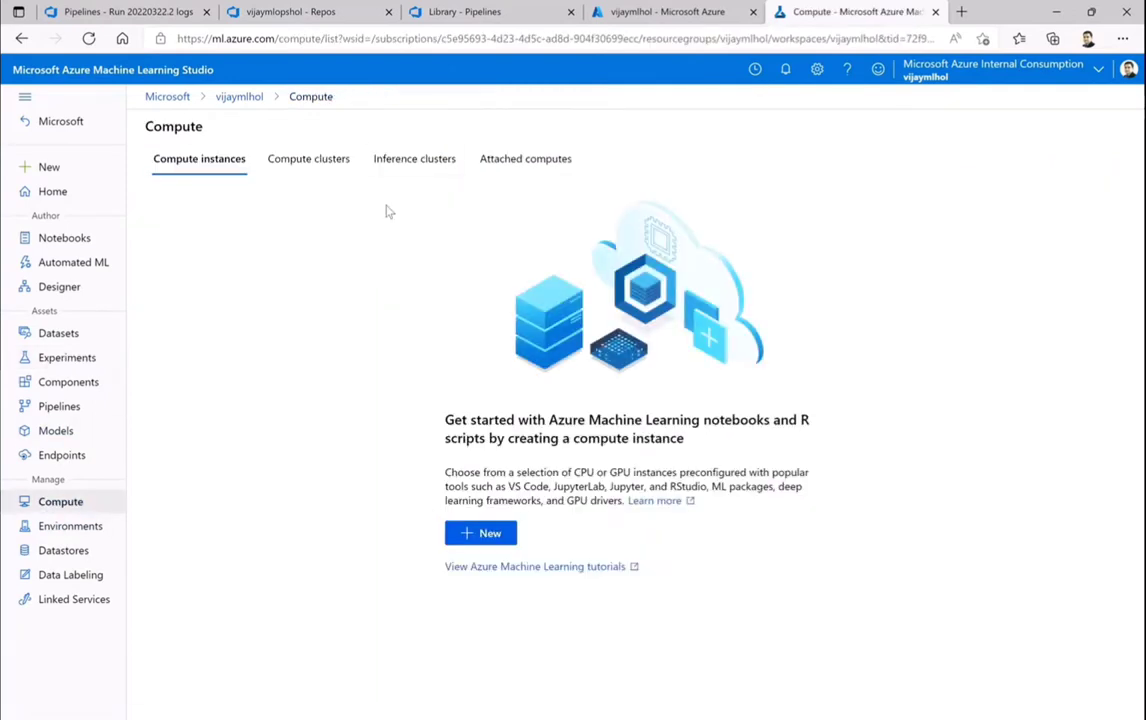
click(417, 161)
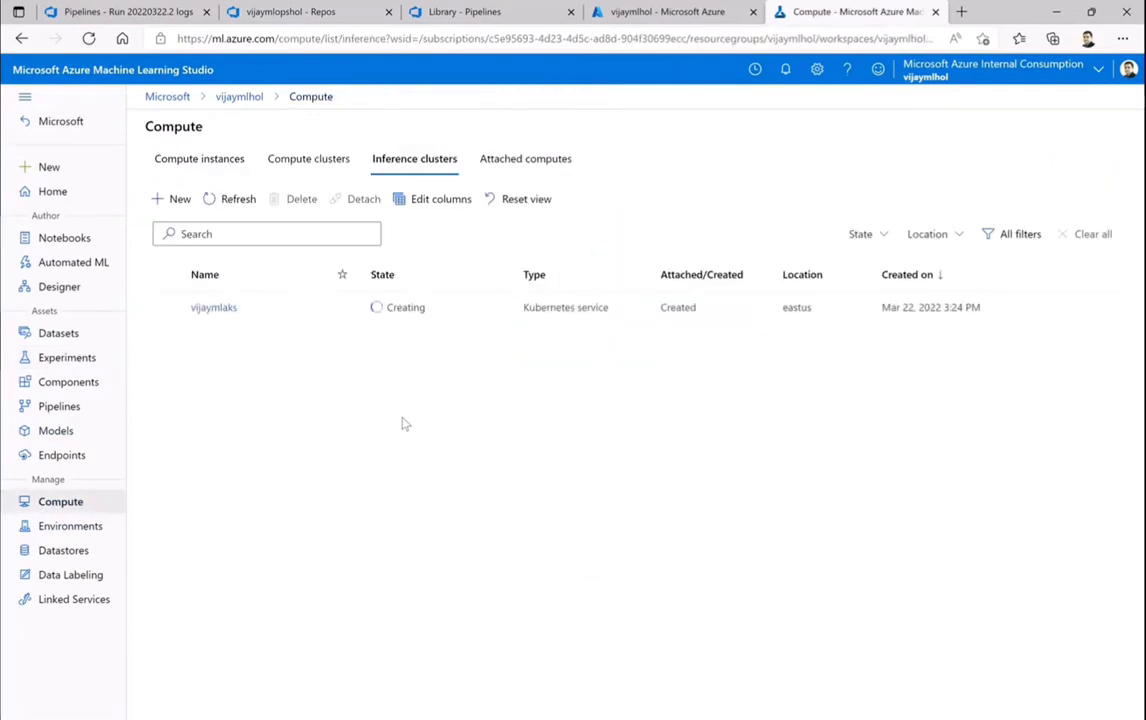
- View vijaymlaks's details, then in the Azure portal refresh the vijaymlhol resource group and copy the new Kubernetes service's name
click(213, 309)
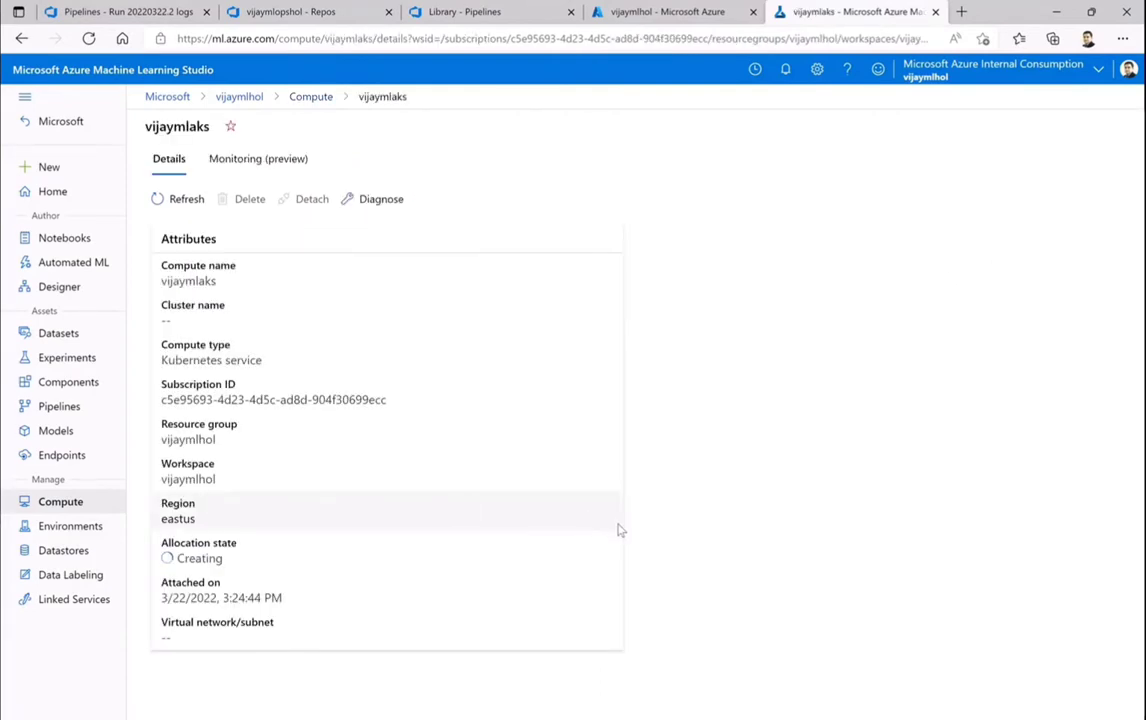
click(660, 12)
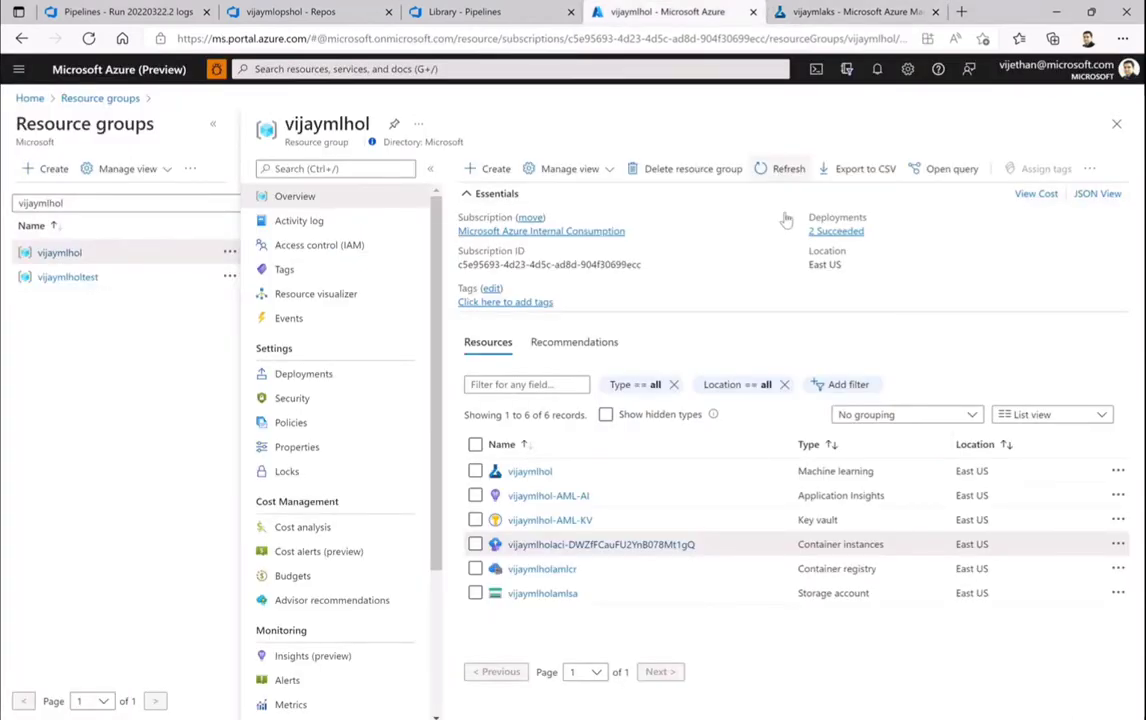
click(783, 169)
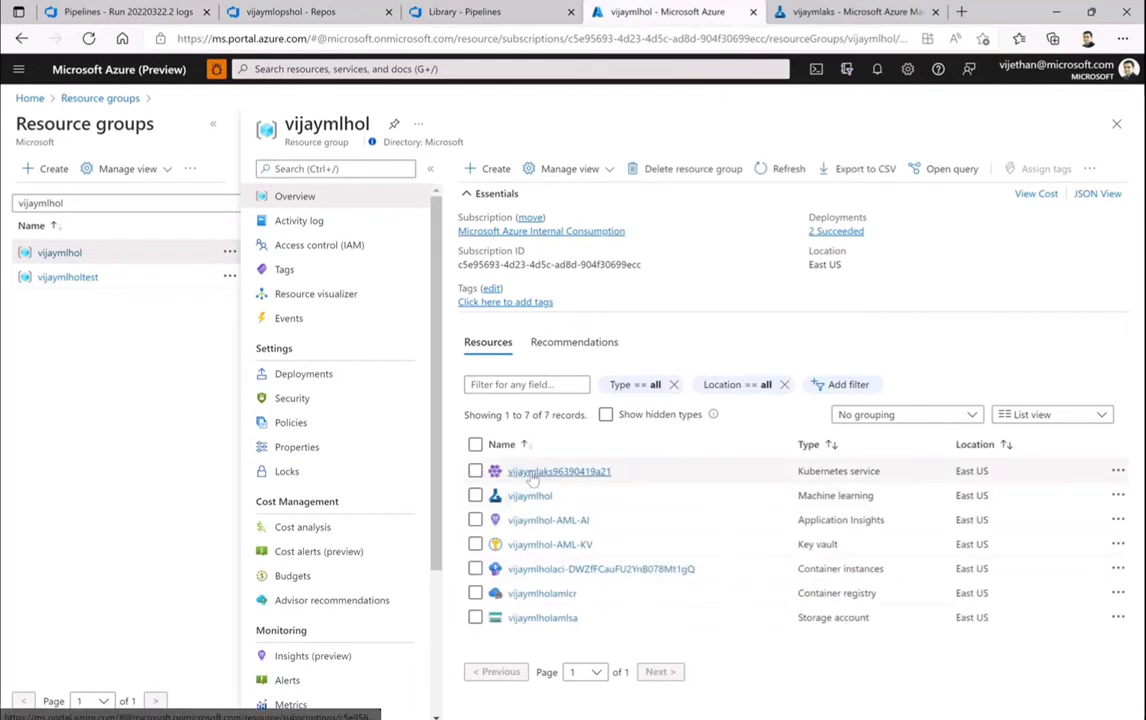
click(566, 474)
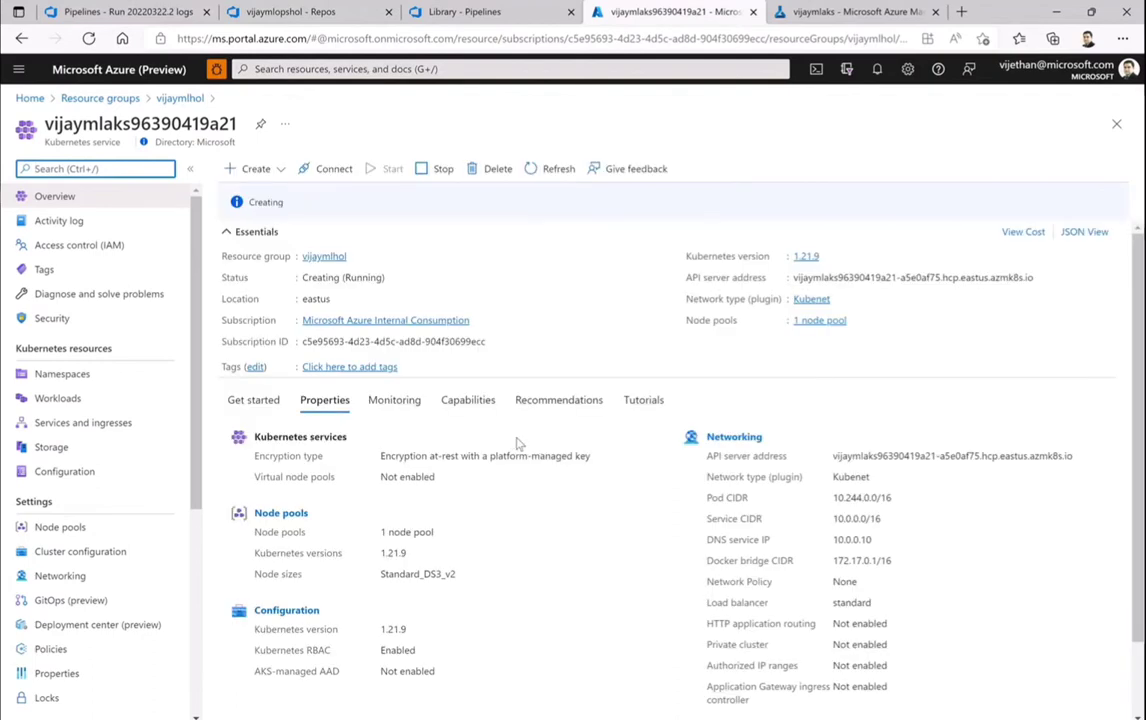
drag(237, 124, 44, 126)
key(ctrl+c)
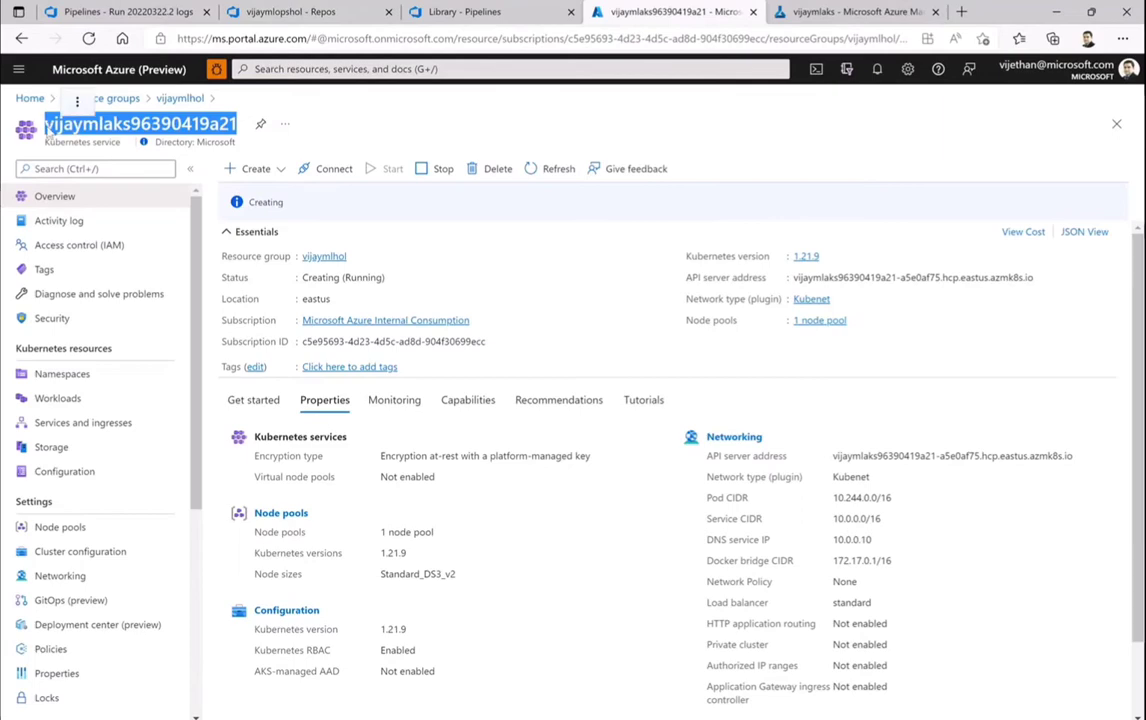
- Set AKS_DEPLOYMENT_NAME to vijaymlaks96390419a21 in the devopsforai-aml-vg variable group in Azure DevOps and save the group
click(85, 18)
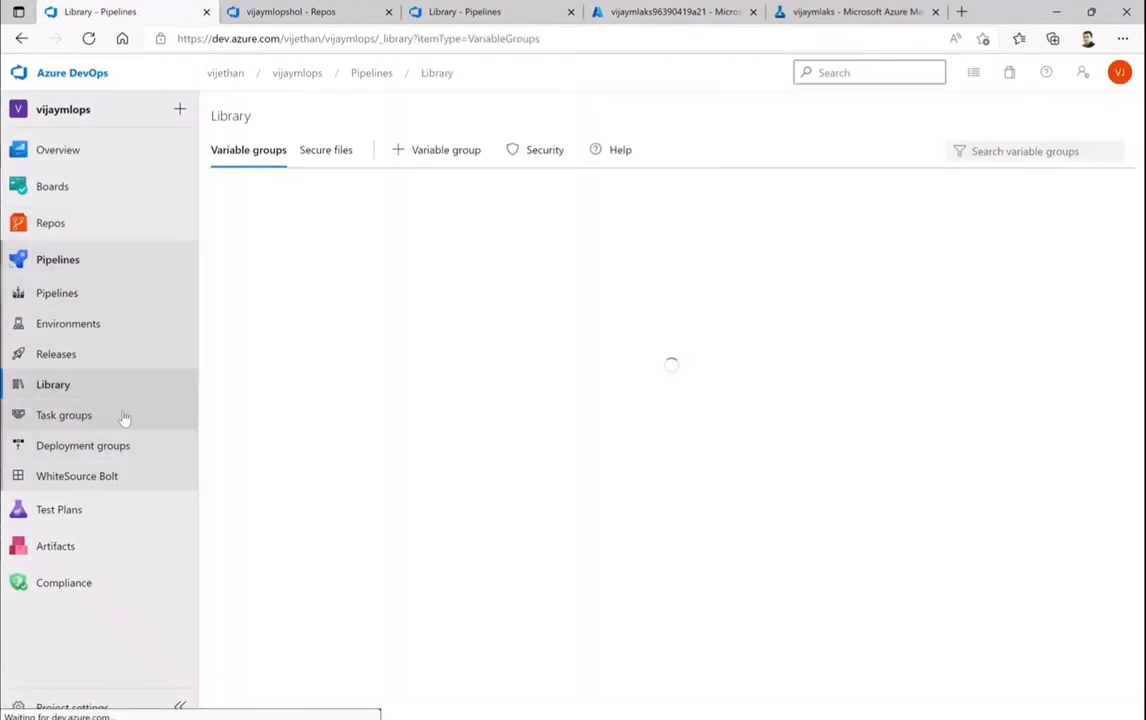
click(275, 222)
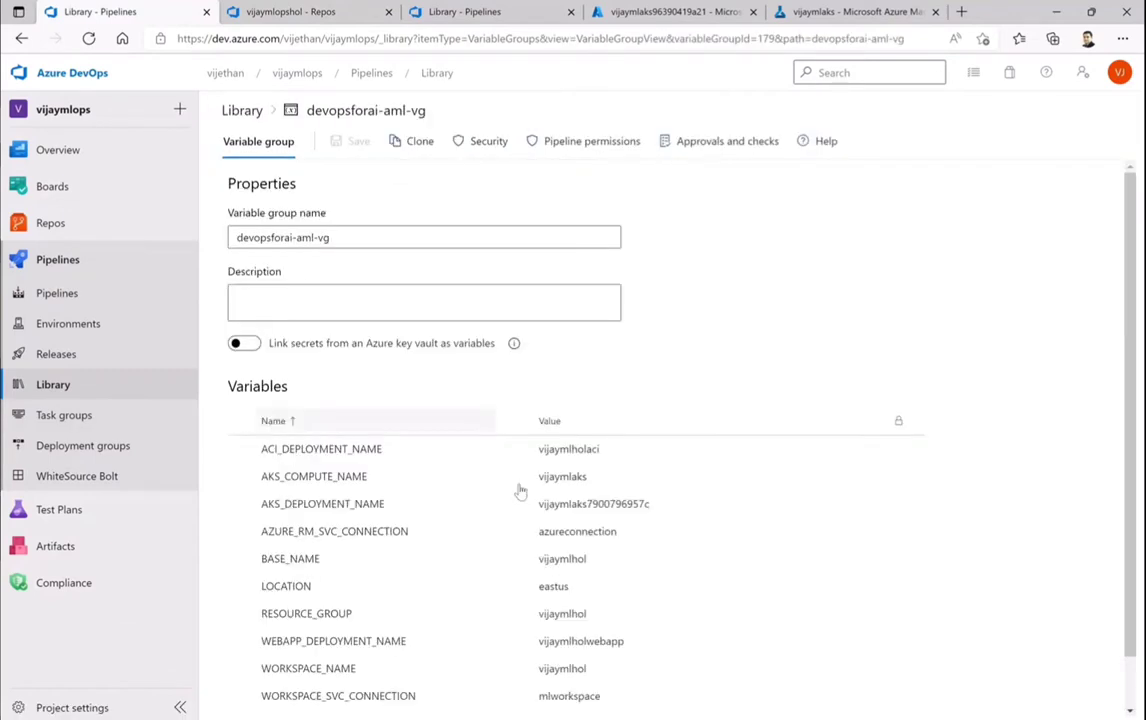
drag(665, 503, 540, 513)
key(ctrl+v)
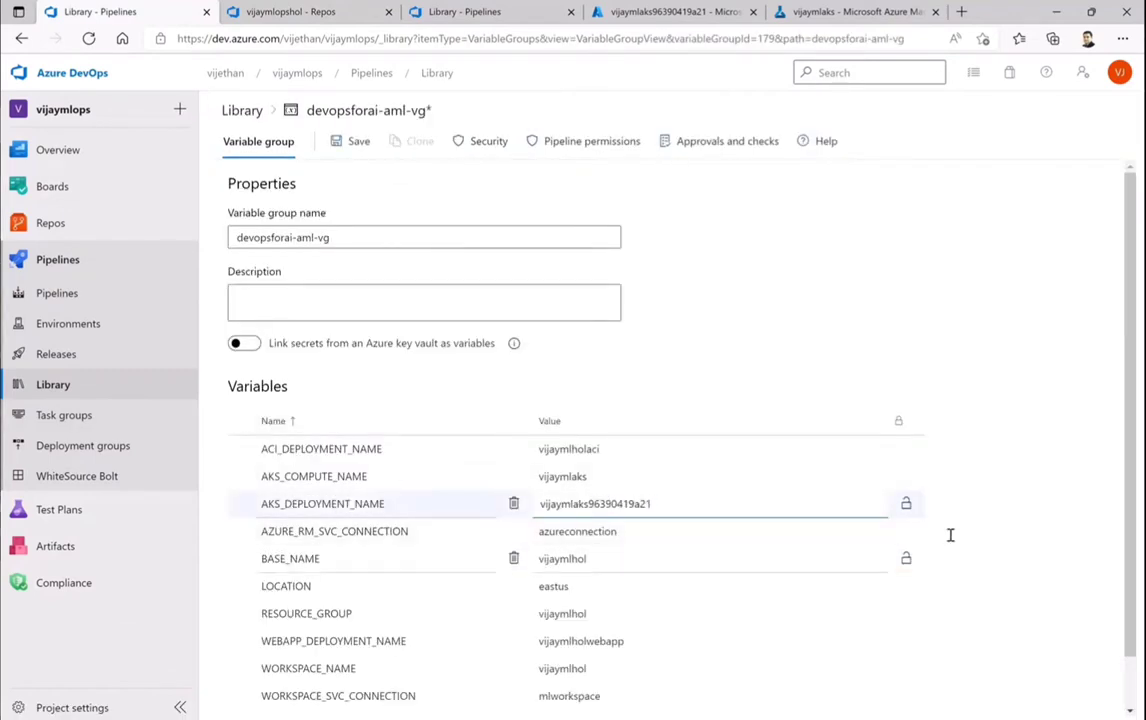
click(1035, 515)
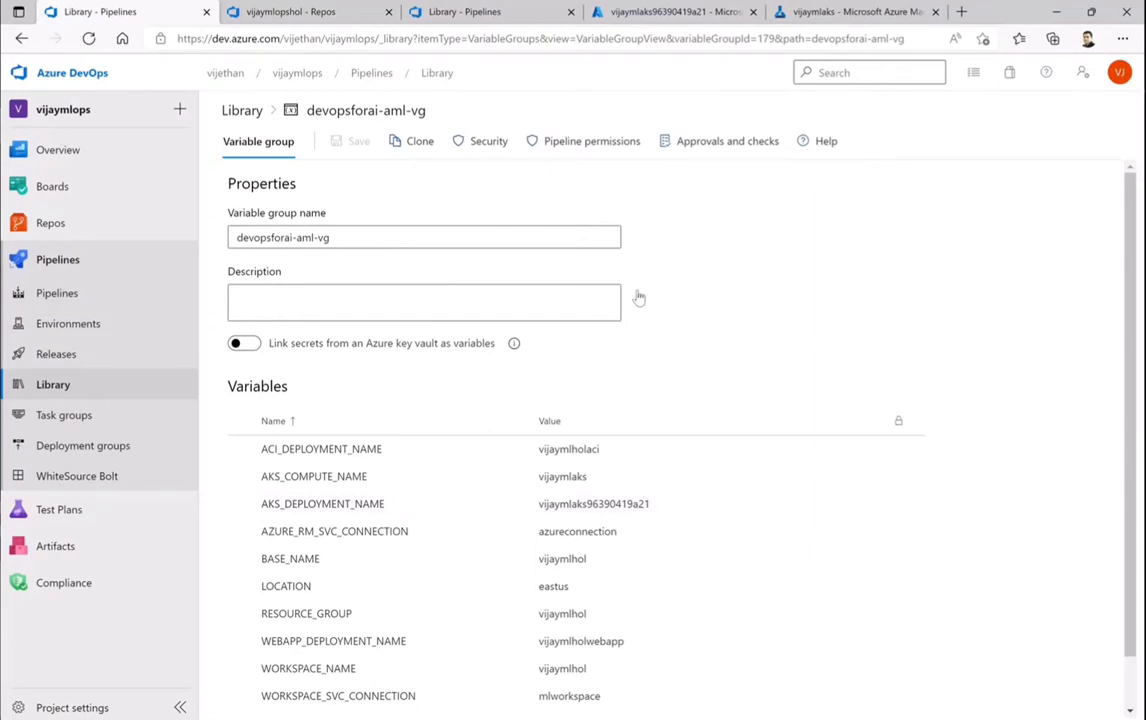
- Check the Kubernetes service's status in the Azure portal, then refresh vijaymlaks's details in Azure Machine Learning Studio
click(670, 12)
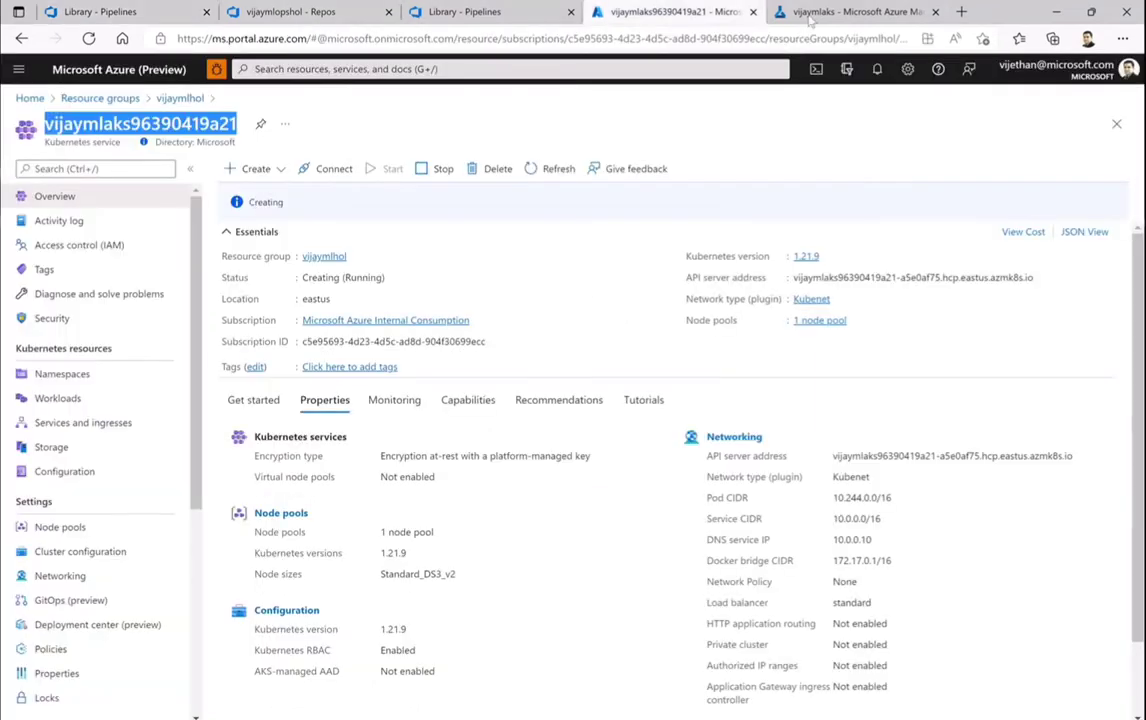
click(812, 14)
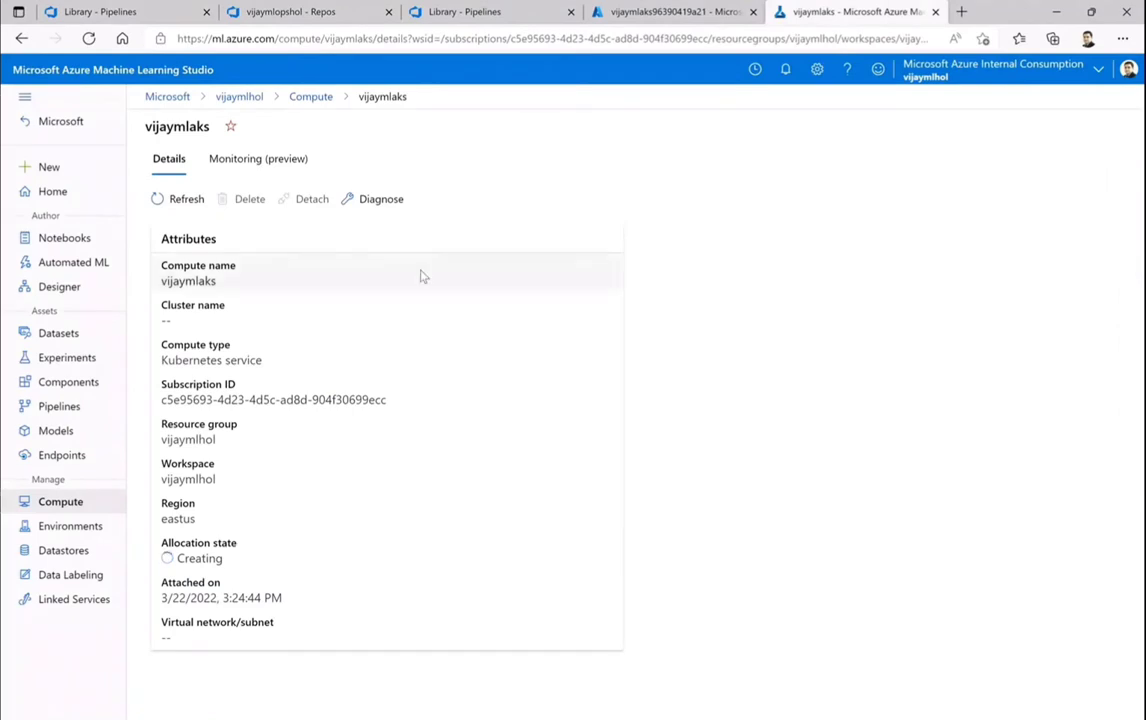
click(176, 201)
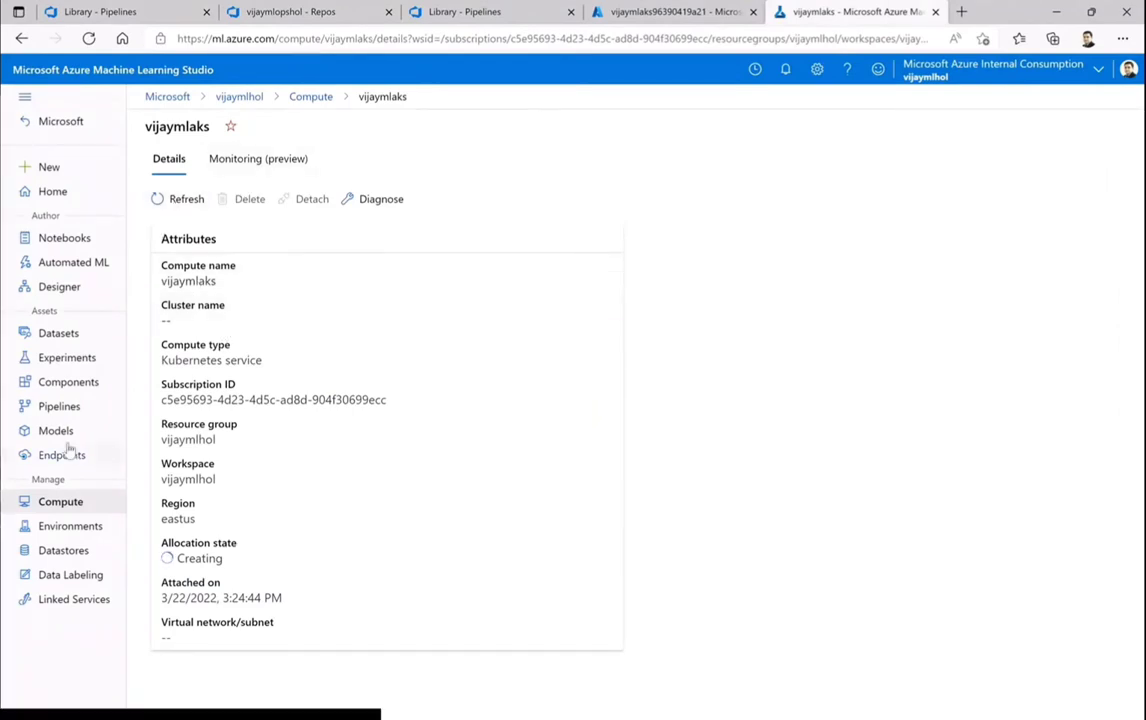
- Look over the experiments and open the bubbly_cart_3xvcs387 pipeline run to check its step statuses
click(60, 359)
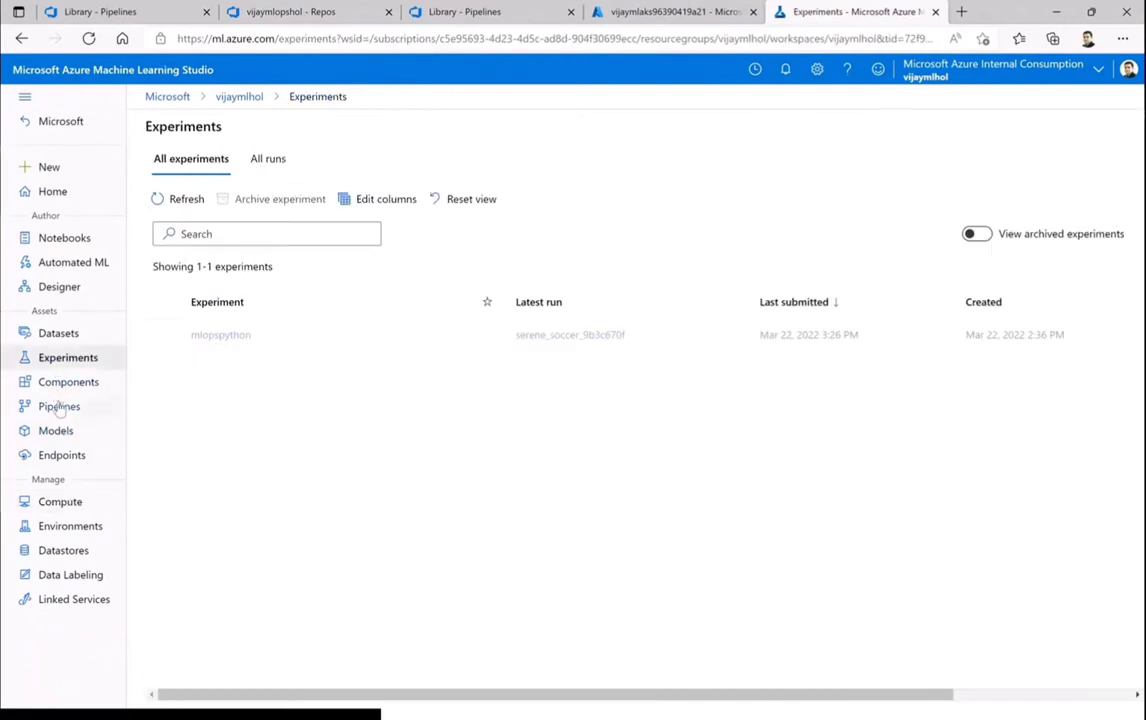
click(58, 410)
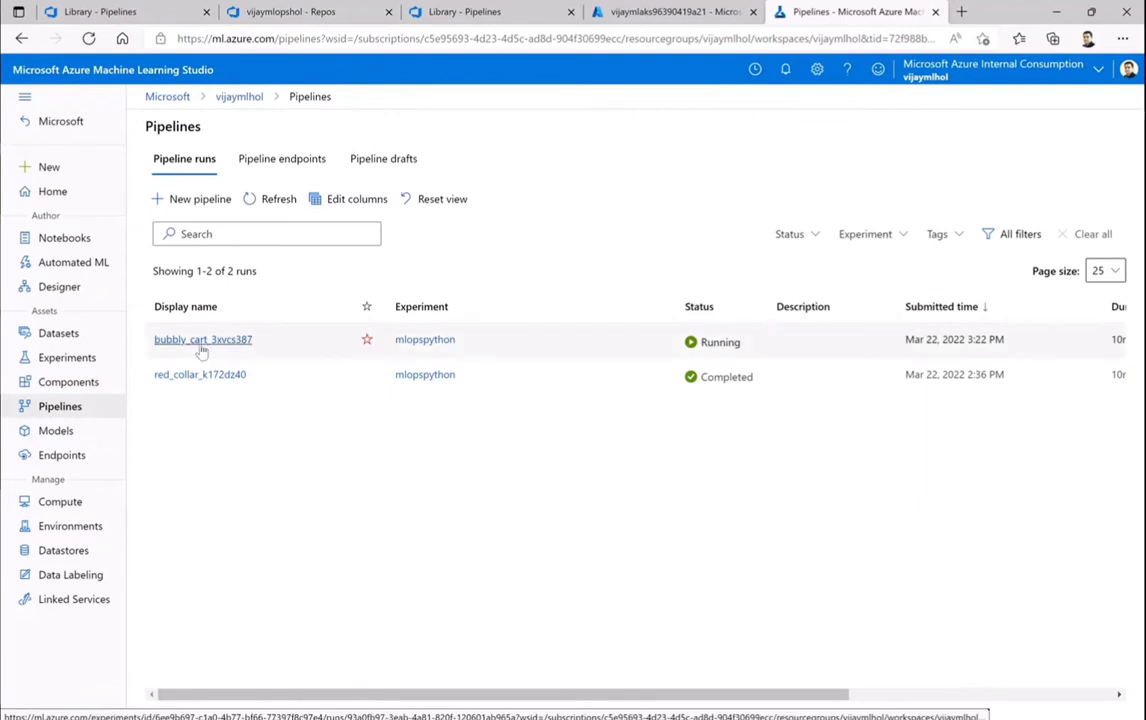
click(203, 342)
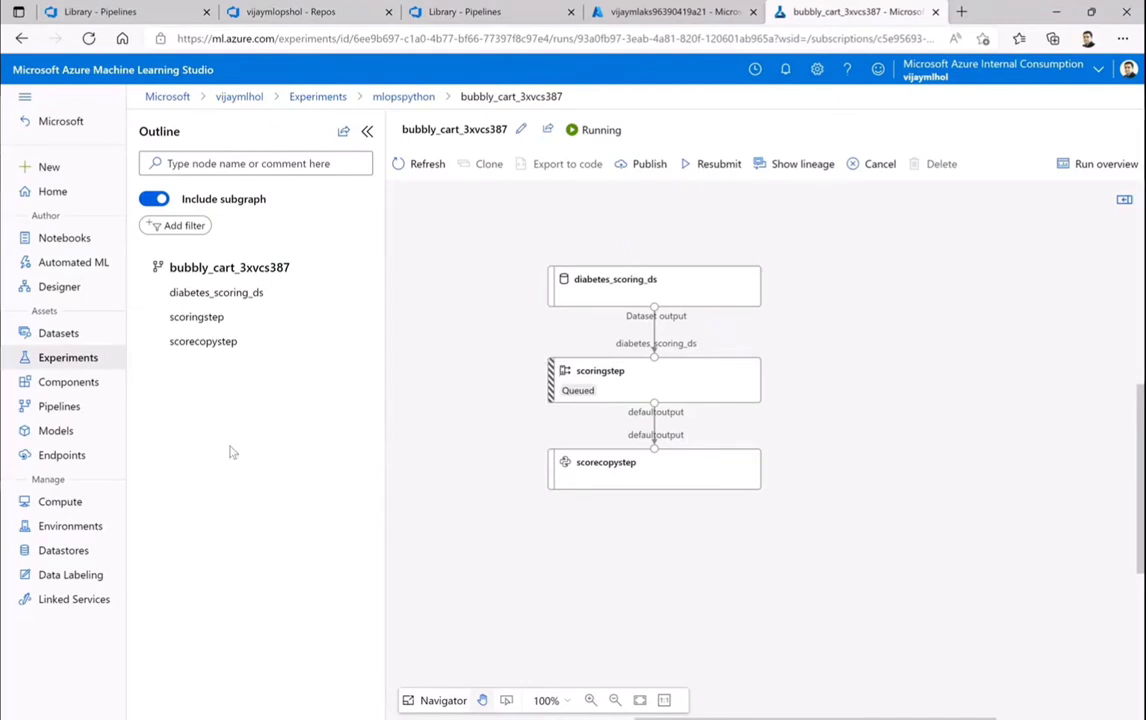
- Open score-cluster from the compute clusters, refresh its details, and examine its nodes and runs
click(59, 503)
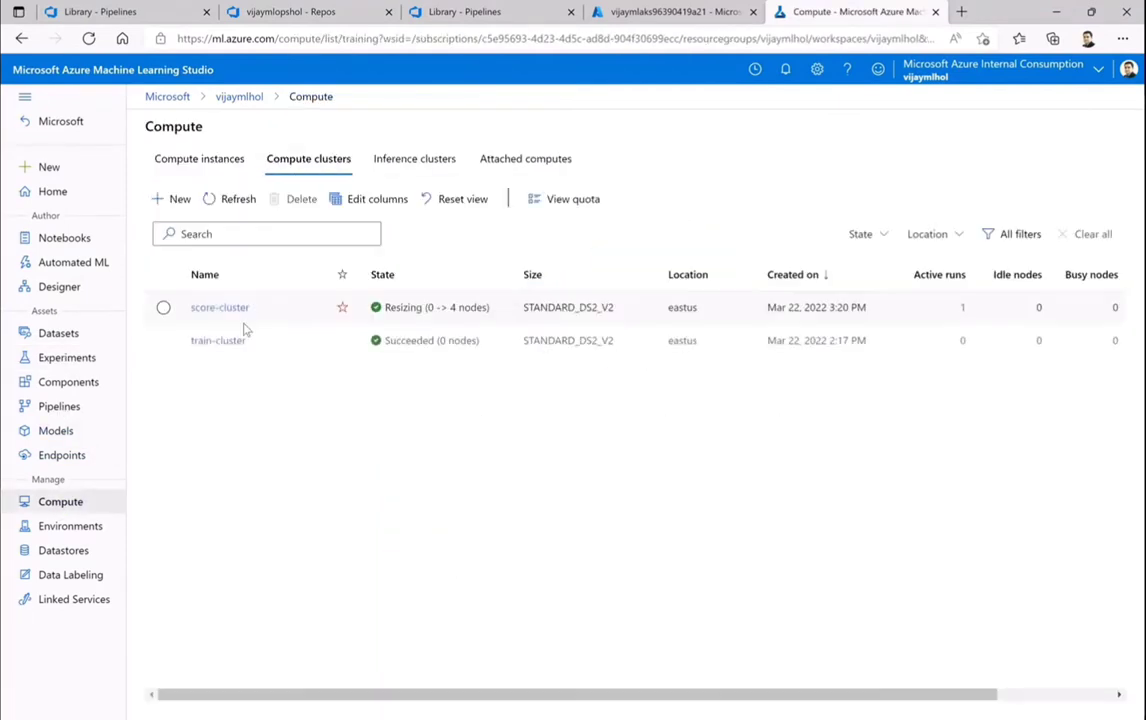
click(220, 307)
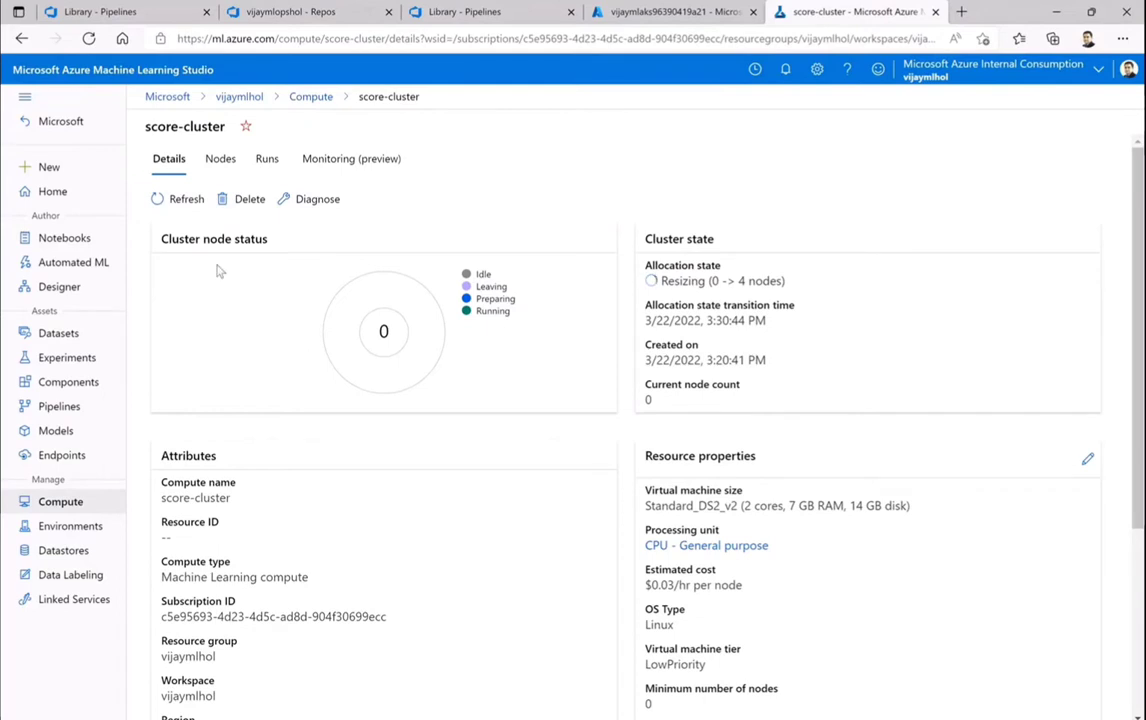
click(185, 200)
click(220, 158)
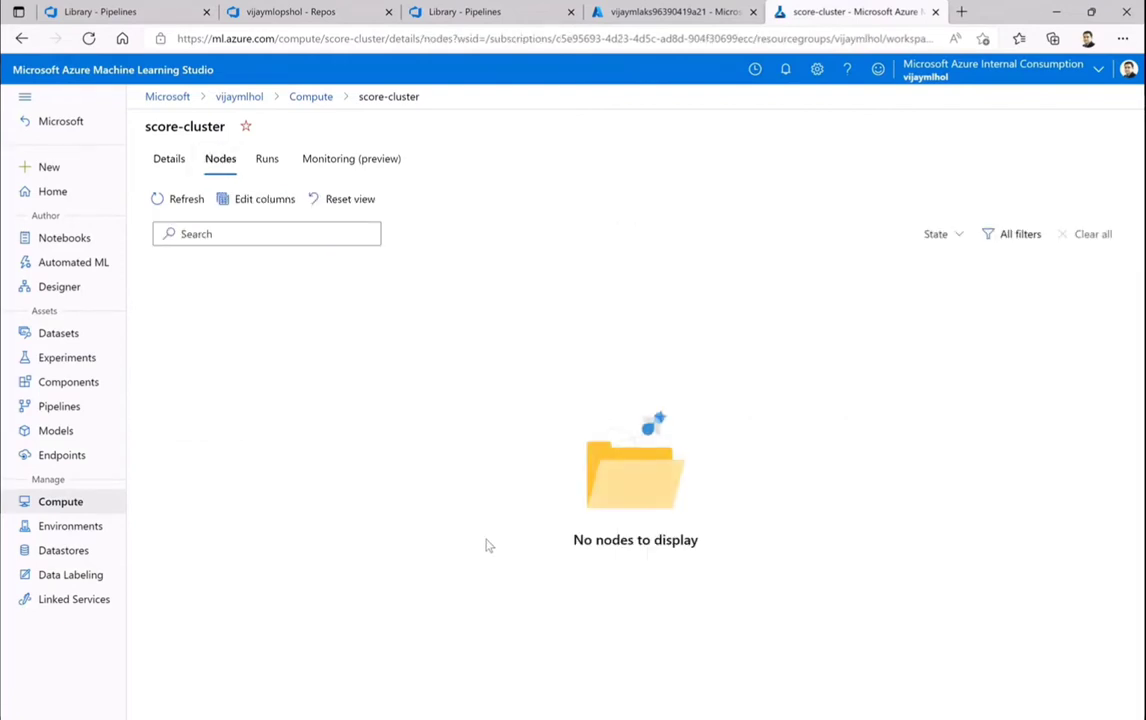
click(172, 164)
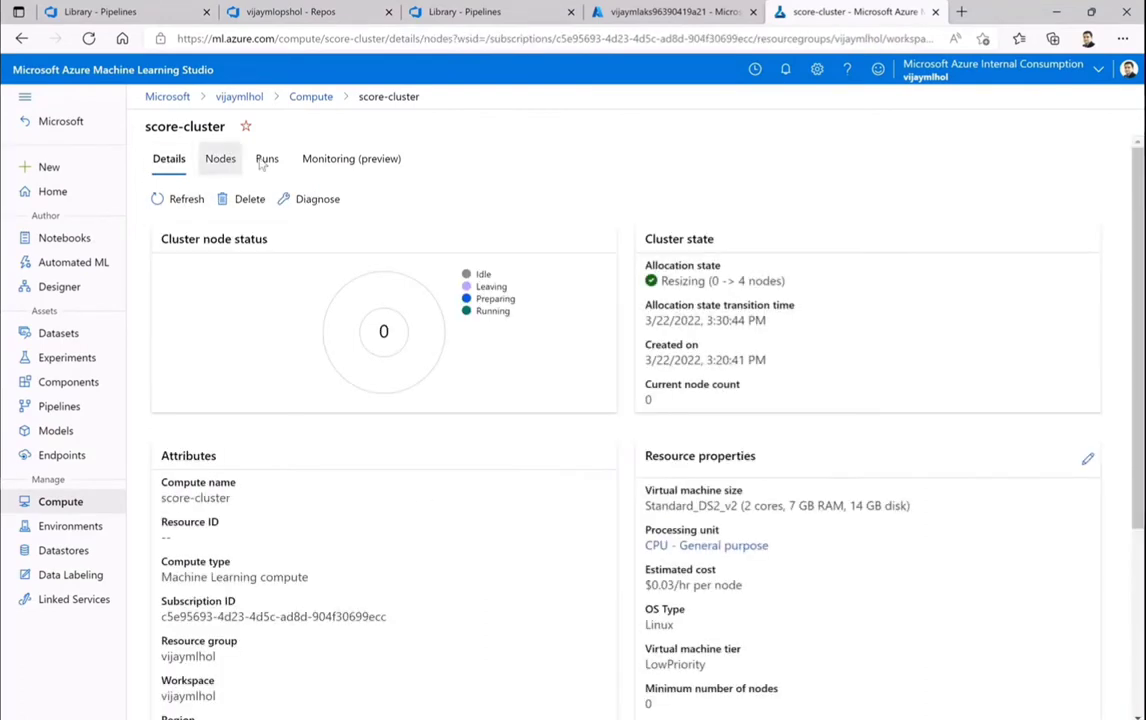
click(220, 160)
click(264, 160)
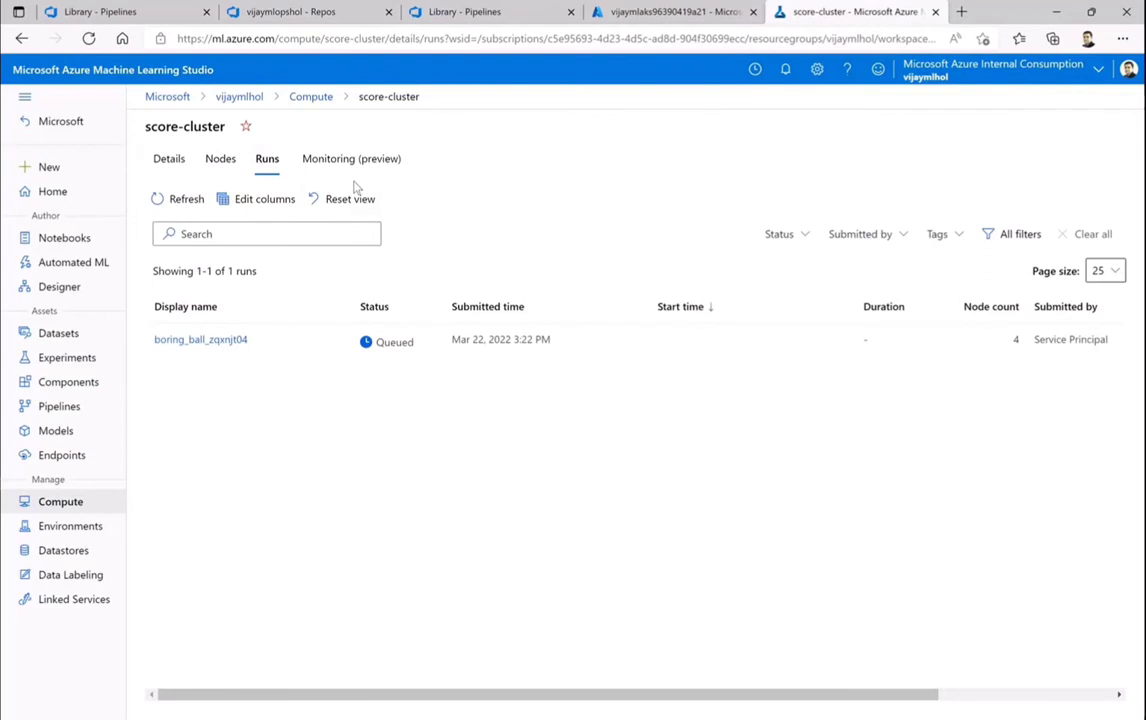
- Examine the boring_ball_zqxnjt04 run's status, arguments and compute target, and open its target score-cluster
click(185, 341)
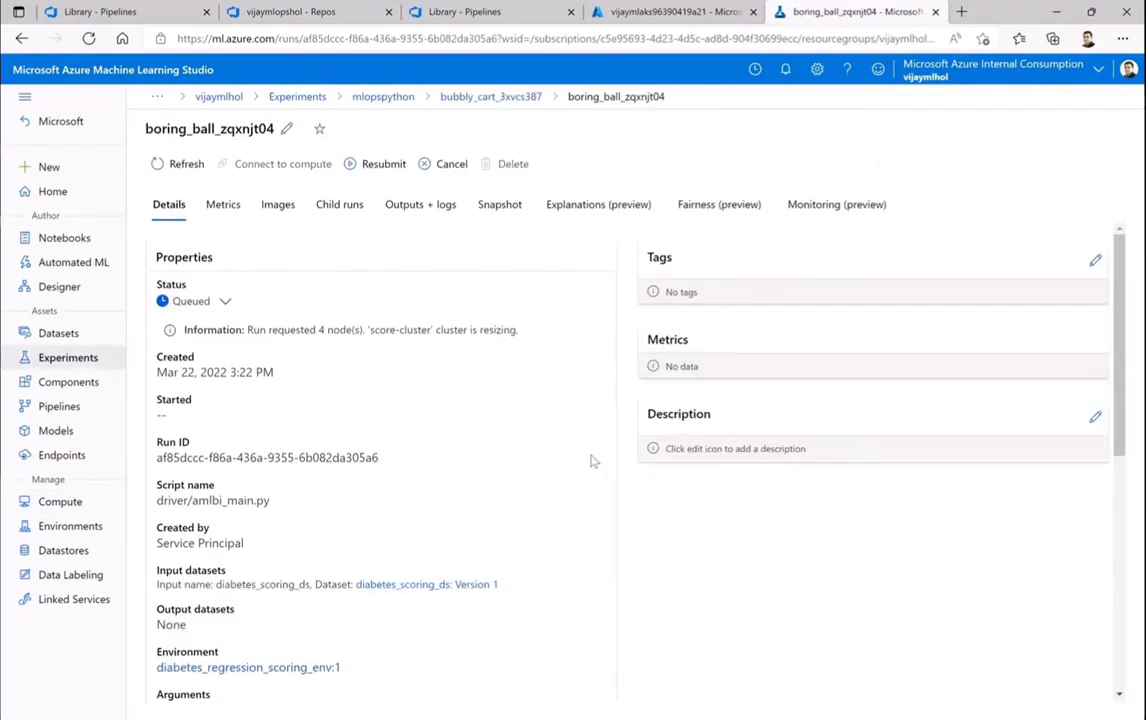
scroll(590, 461, down, 3)
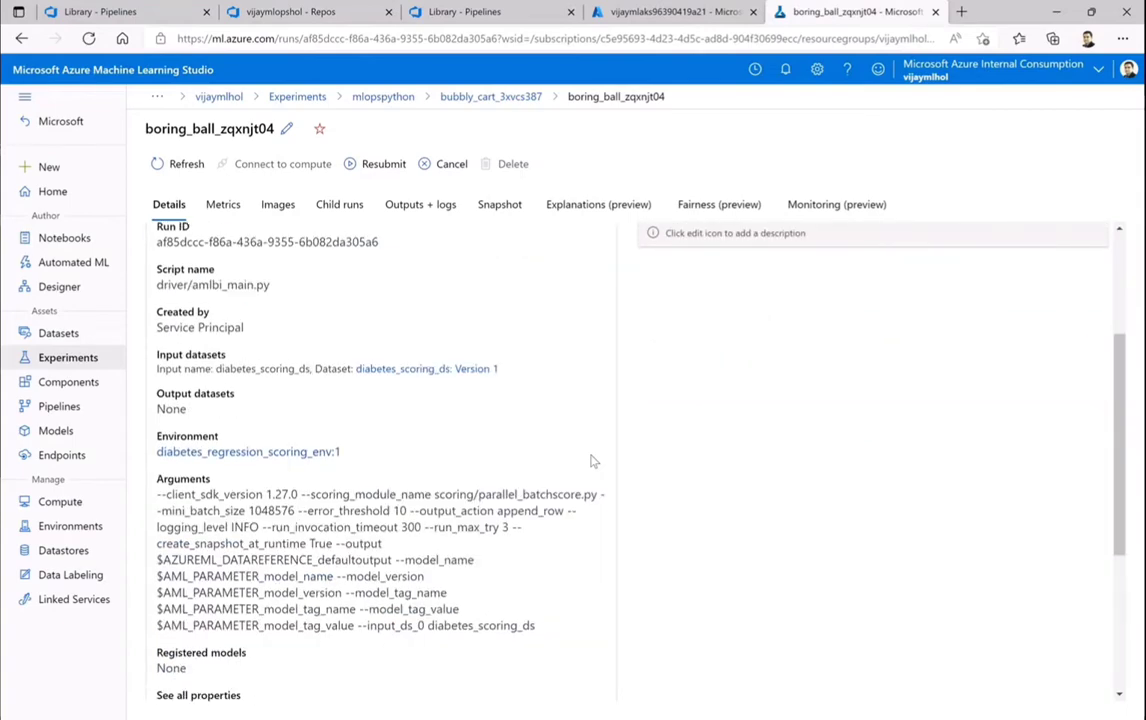
scroll(590, 461, down, 1)
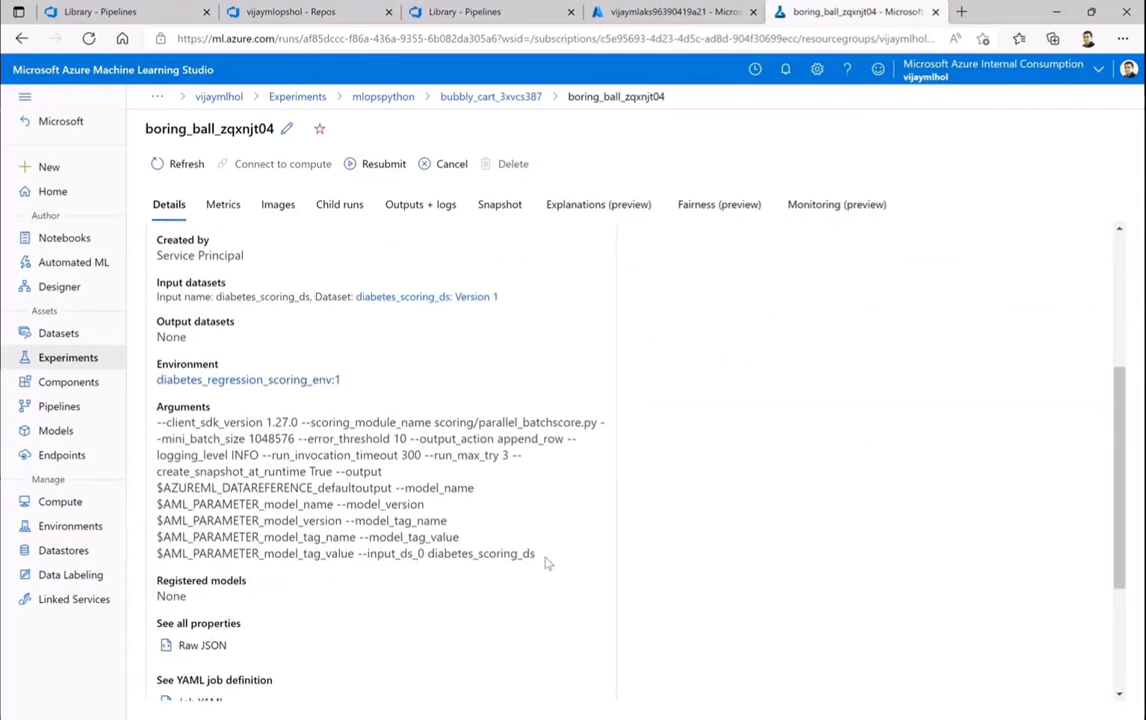
drag(540, 556, 158, 422)
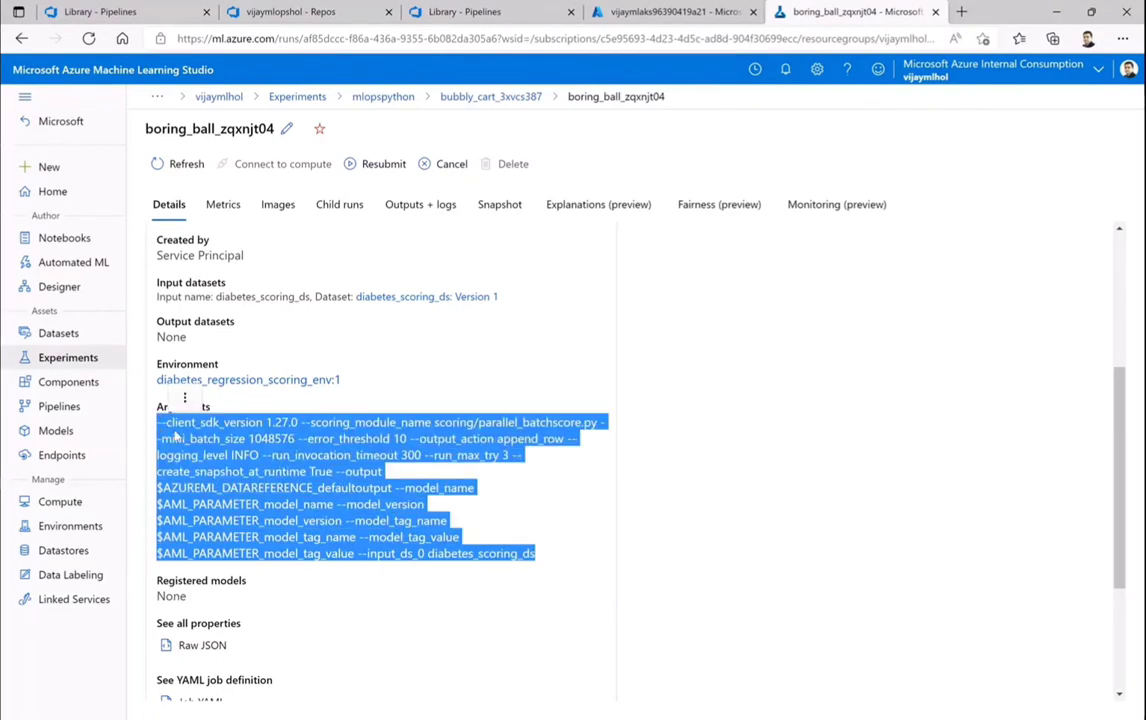
scroll(563, 547, down, 3)
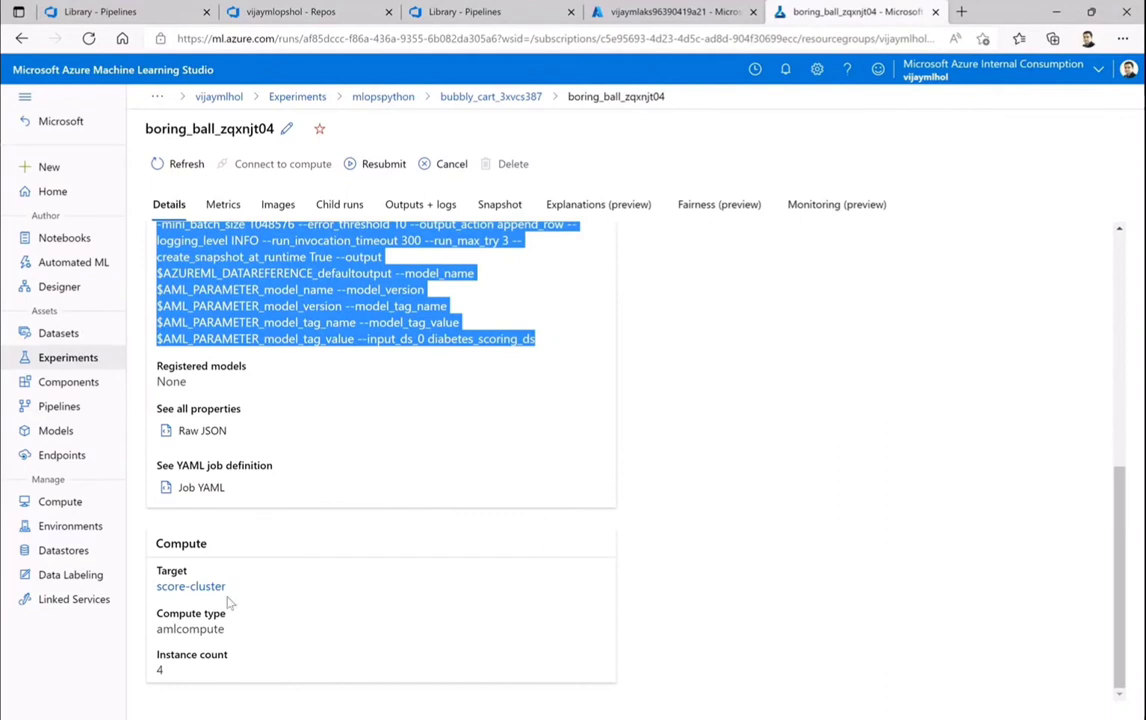
click(190, 586)
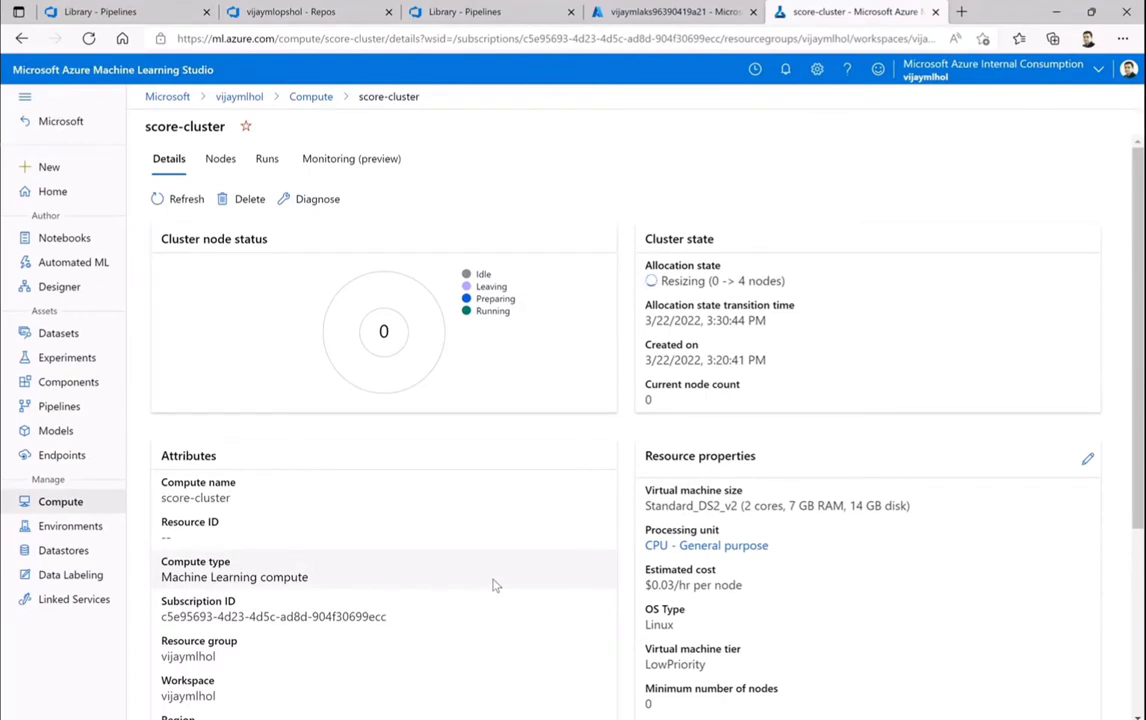
- Switch to Azure DevOps and view the Run Batch Scoring Pipeline job's log in batch-scoring run #20220322.2
click(680, 11)
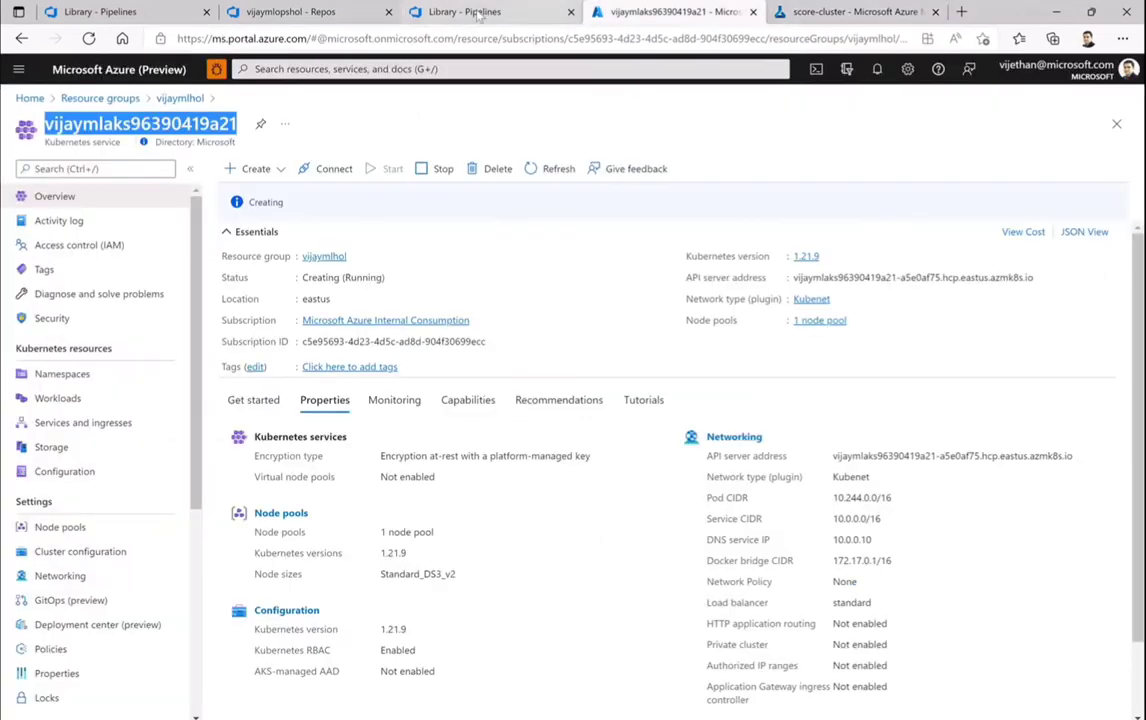
click(478, 14)
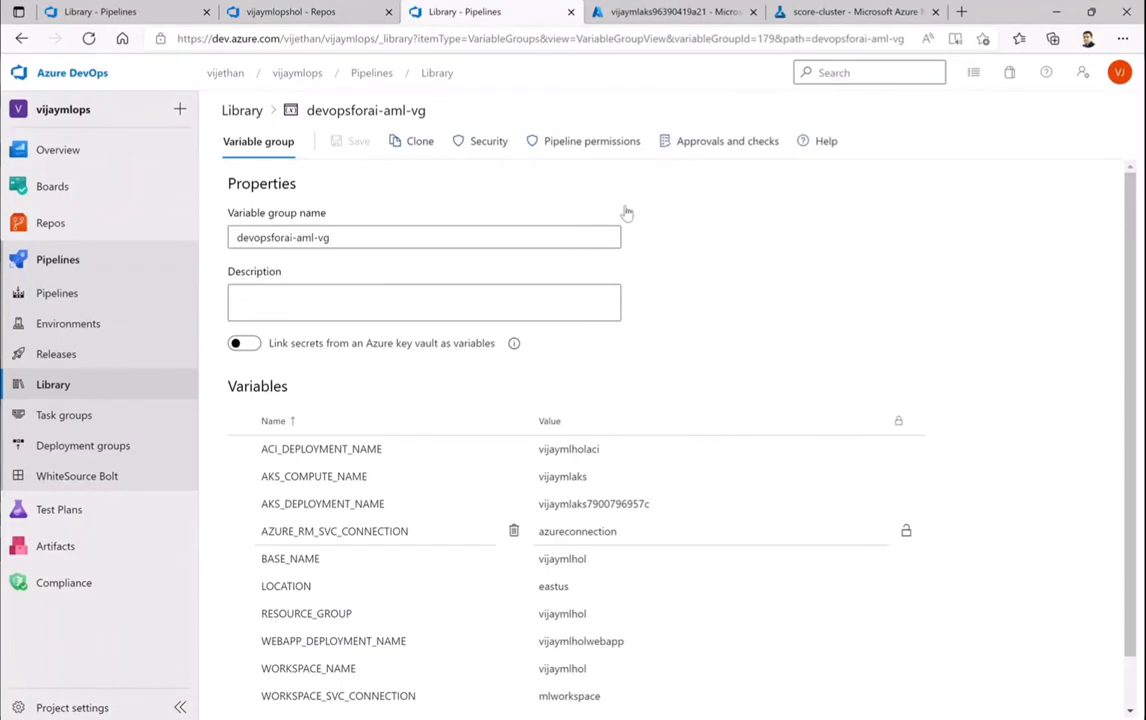
click(372, 75)
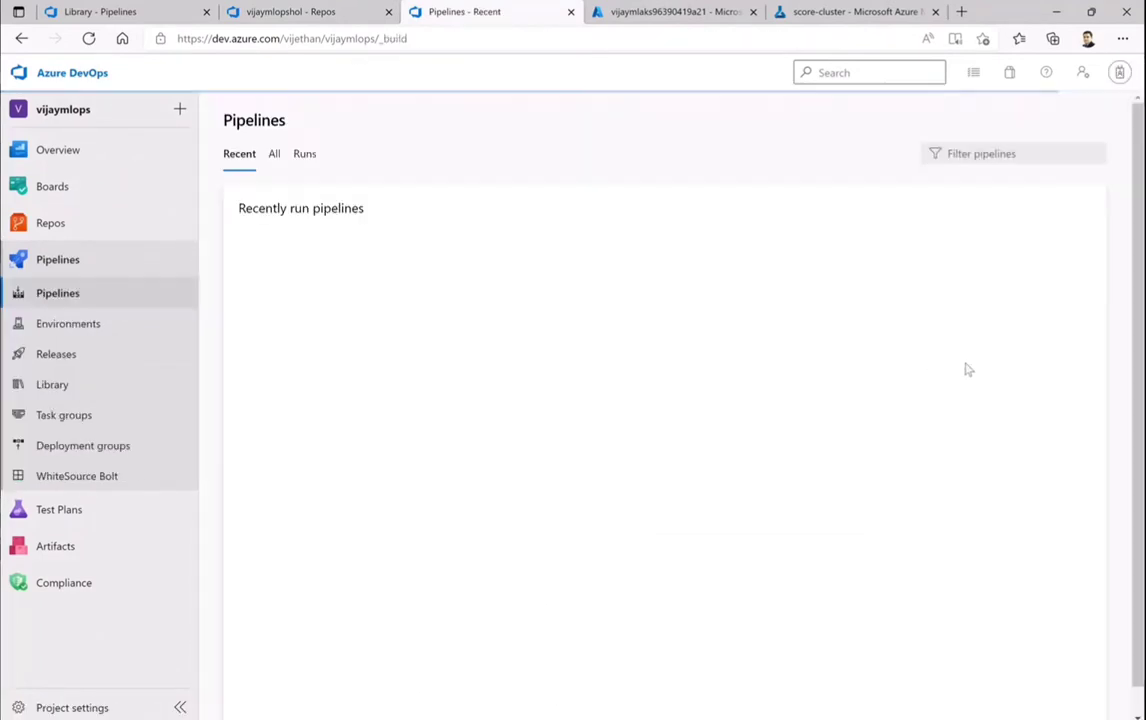
click(296, 282)
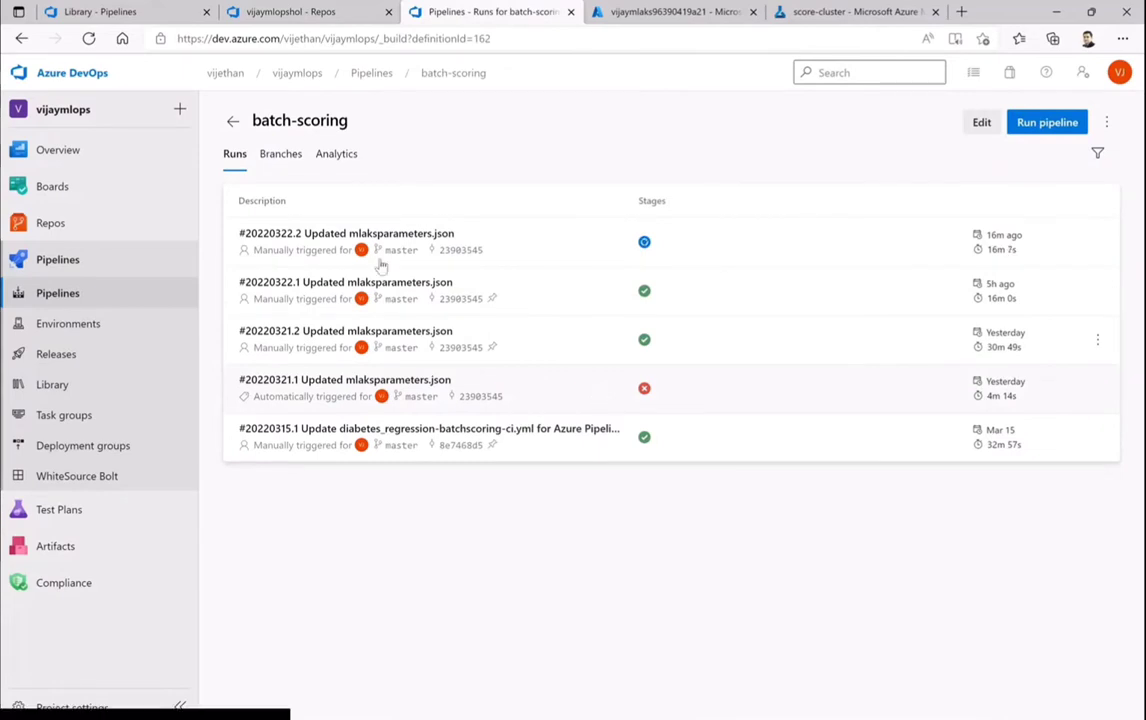
click(327, 235)
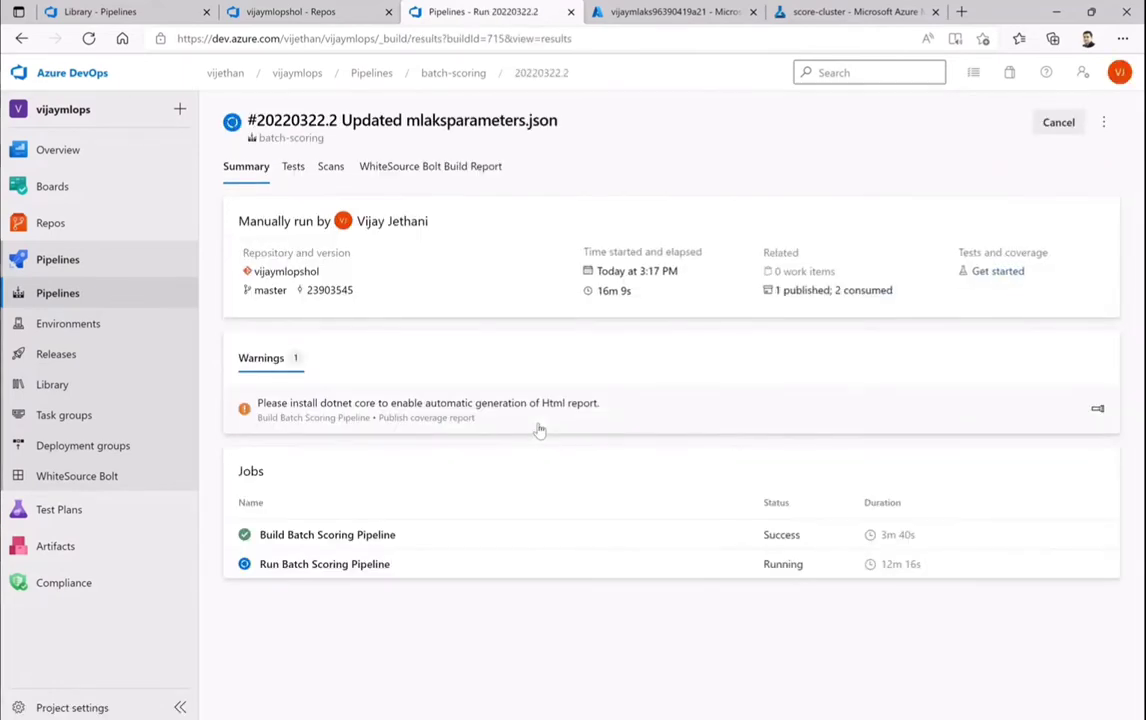
click(312, 562)
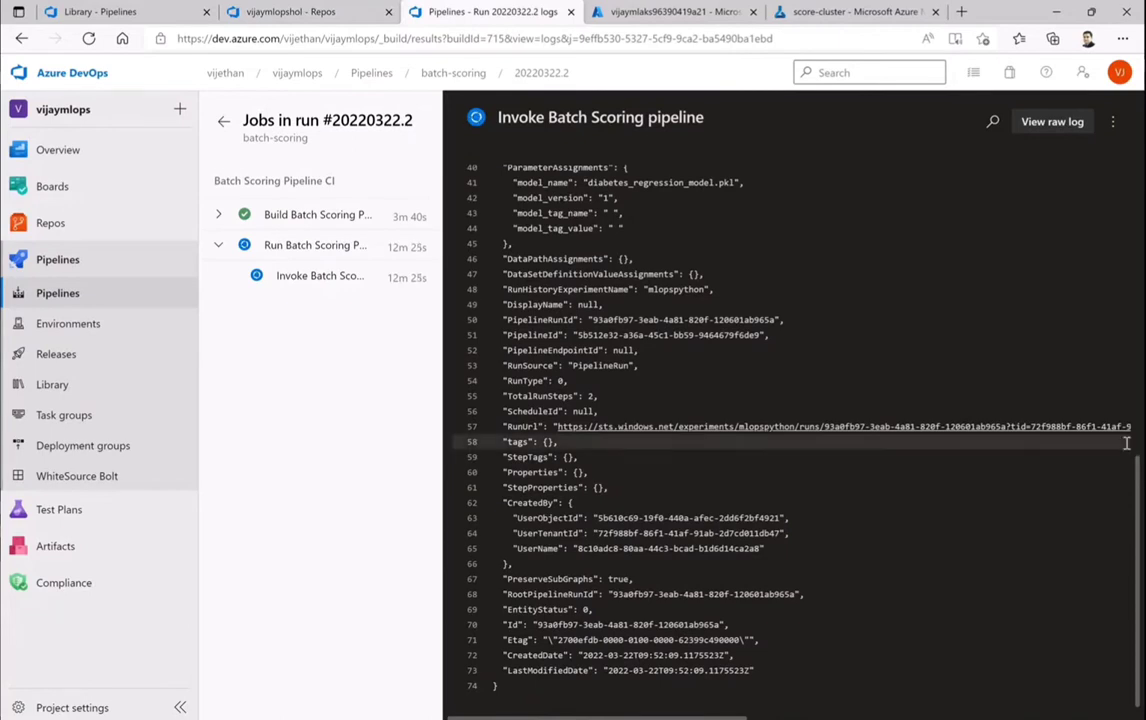
- Return to score-cluster in Azure Machine Learning Studio, refresh its details and inspect the cluster node status
click(845, 12)
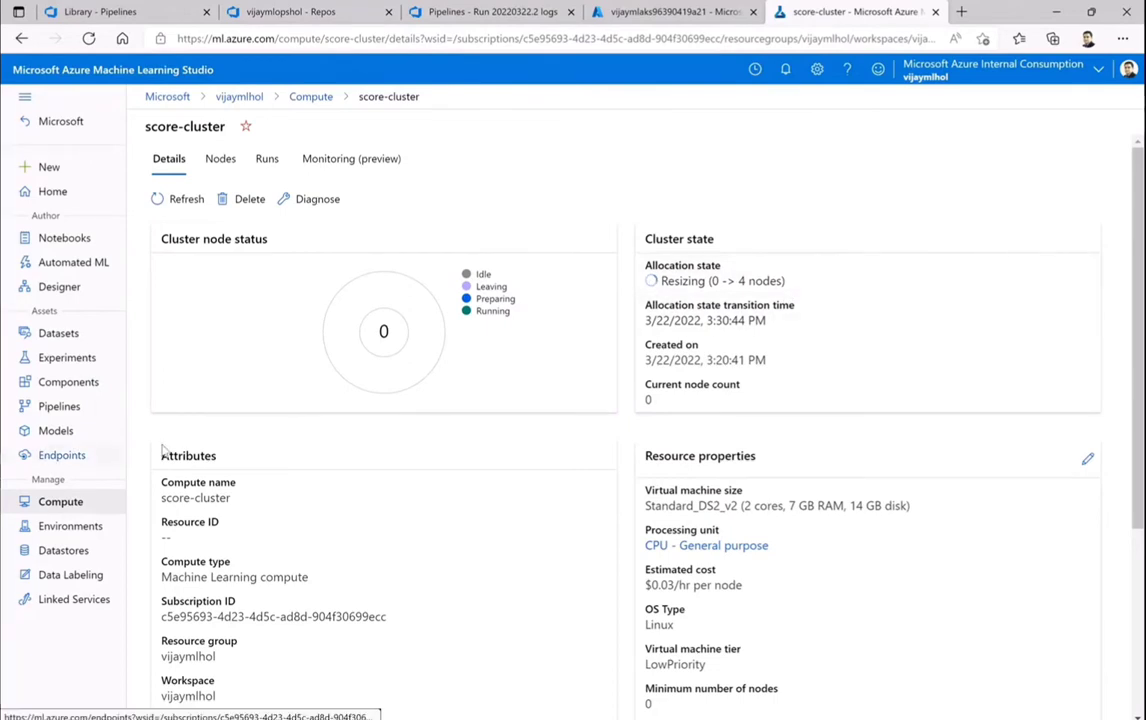
click(171, 209)
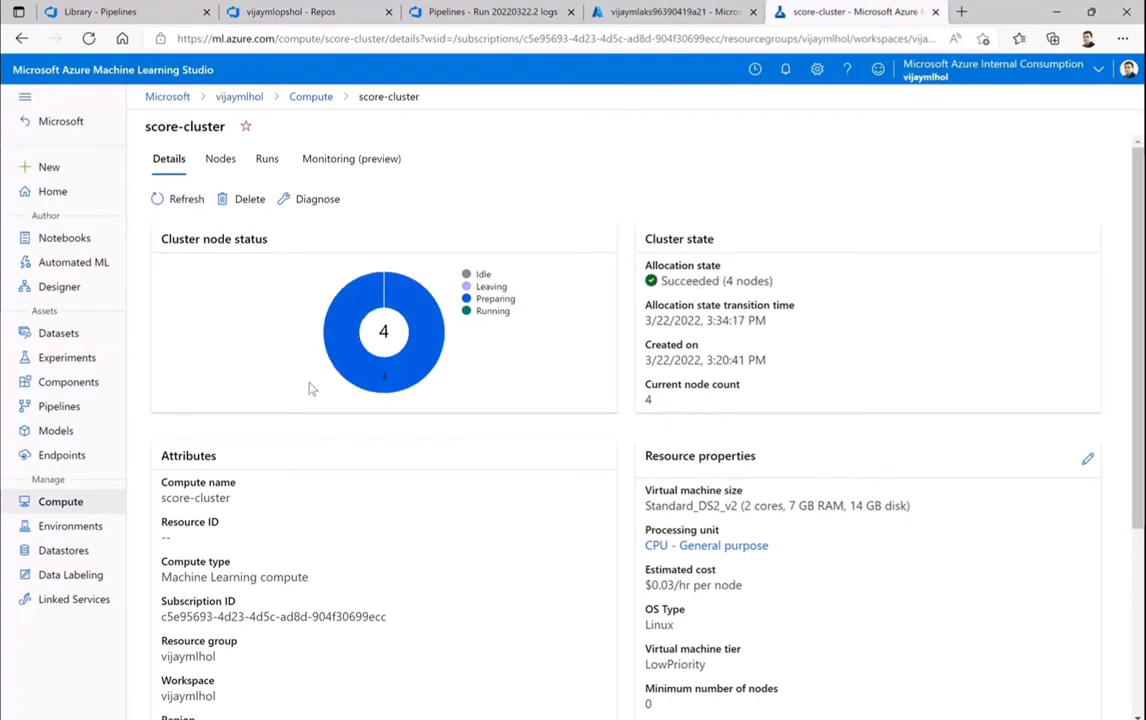
mouse_move(356, 360)
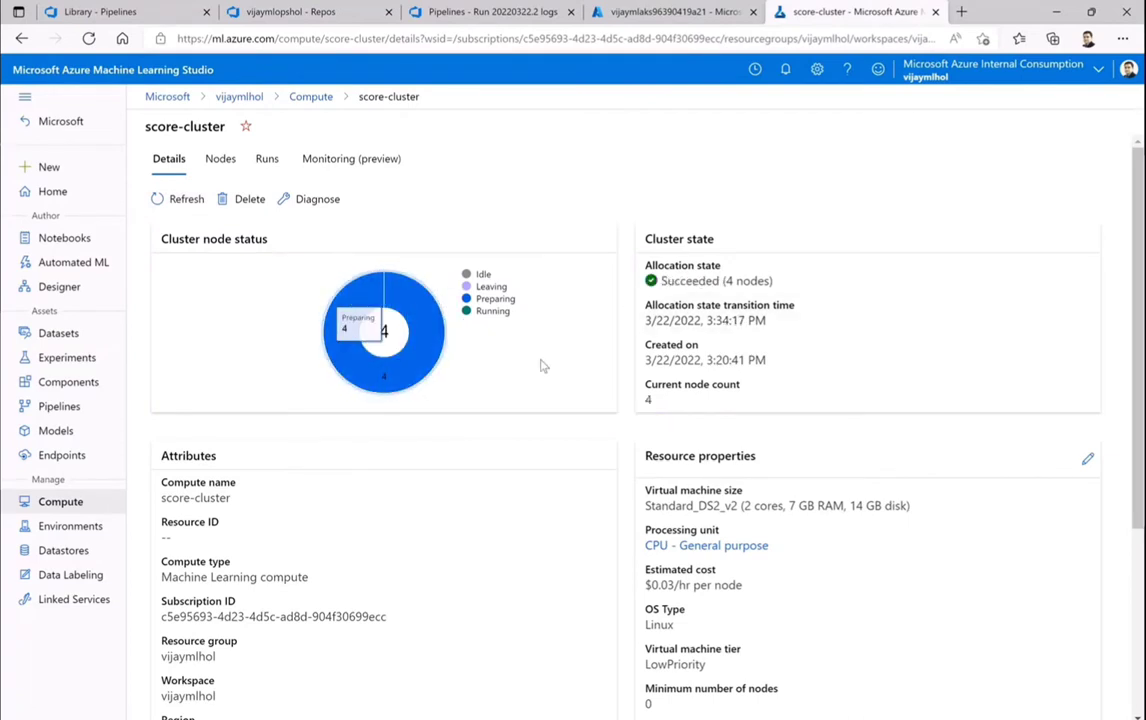
- Open the bubbly_cart_3xvcs387 pipeline run and refresh its graph repeatedly to check the scoringstep status
click(62, 410)
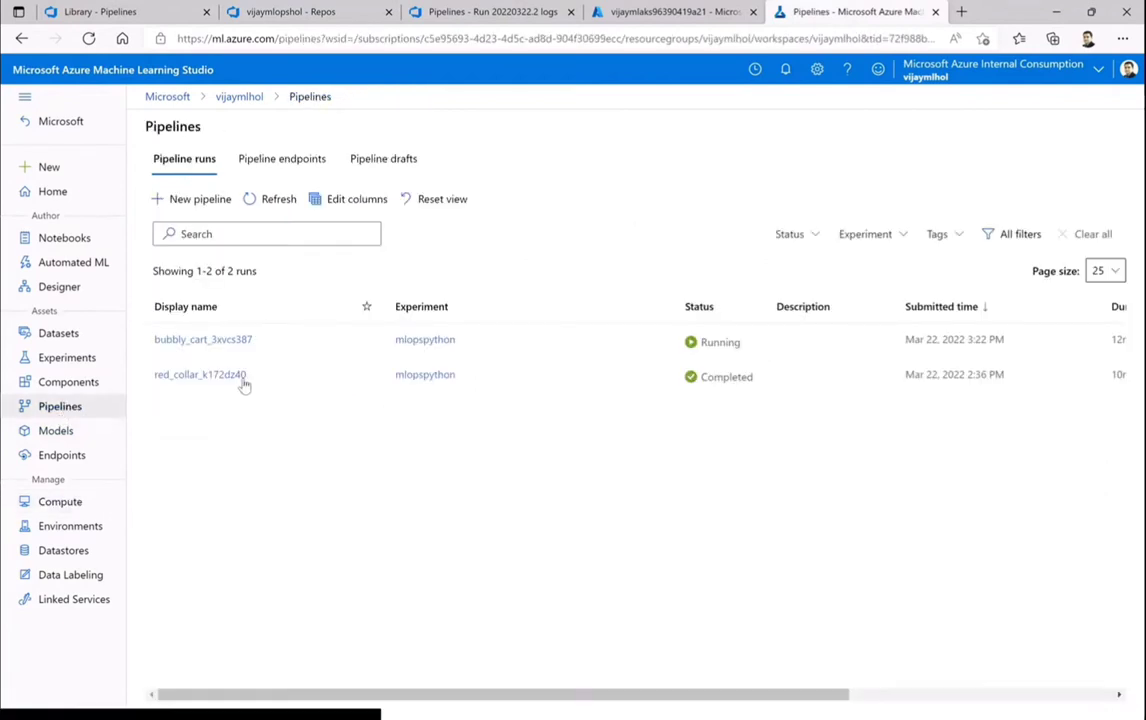
click(205, 338)
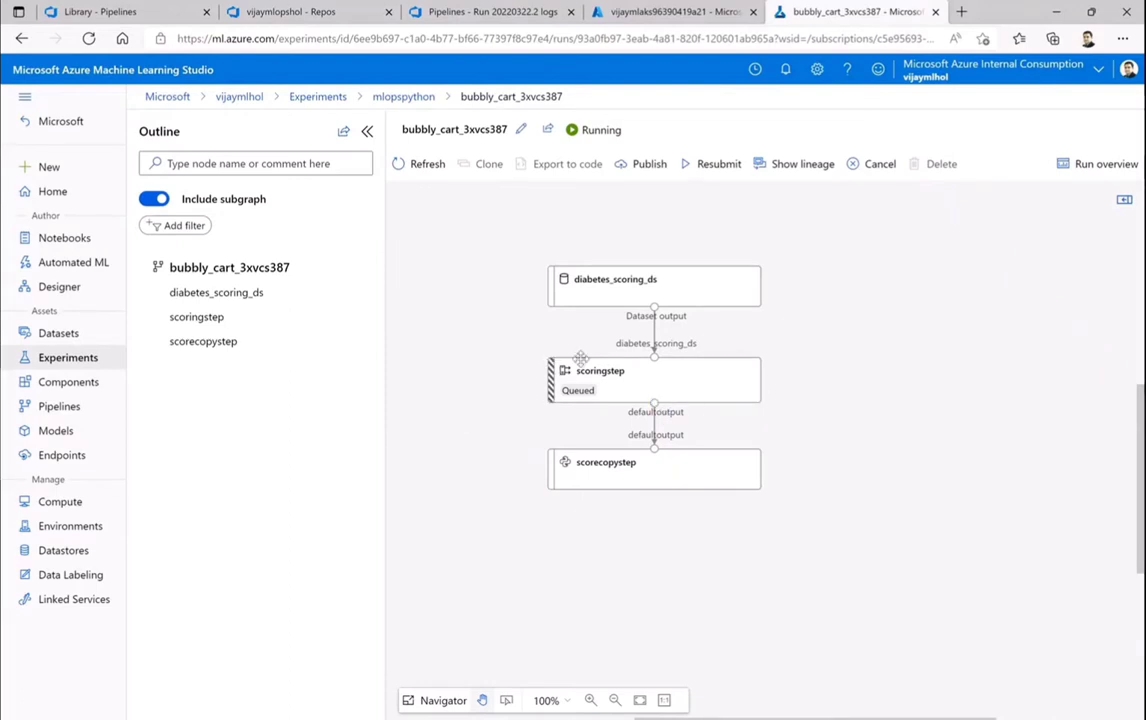
click(425, 166)
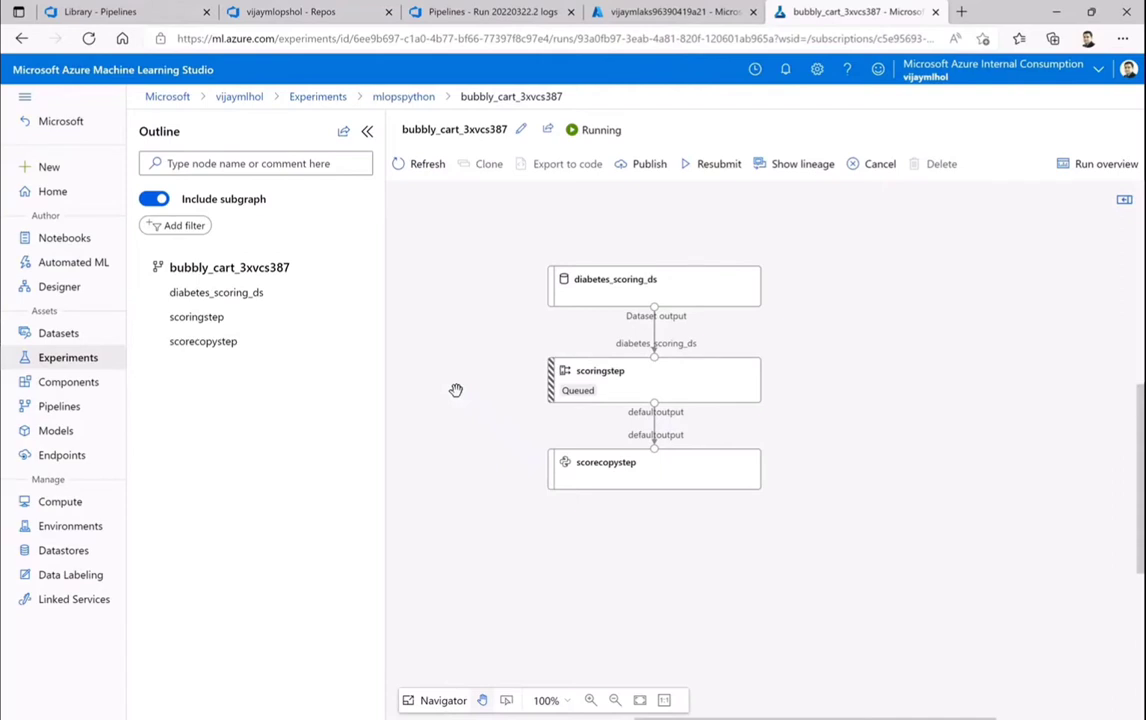
click(424, 166)
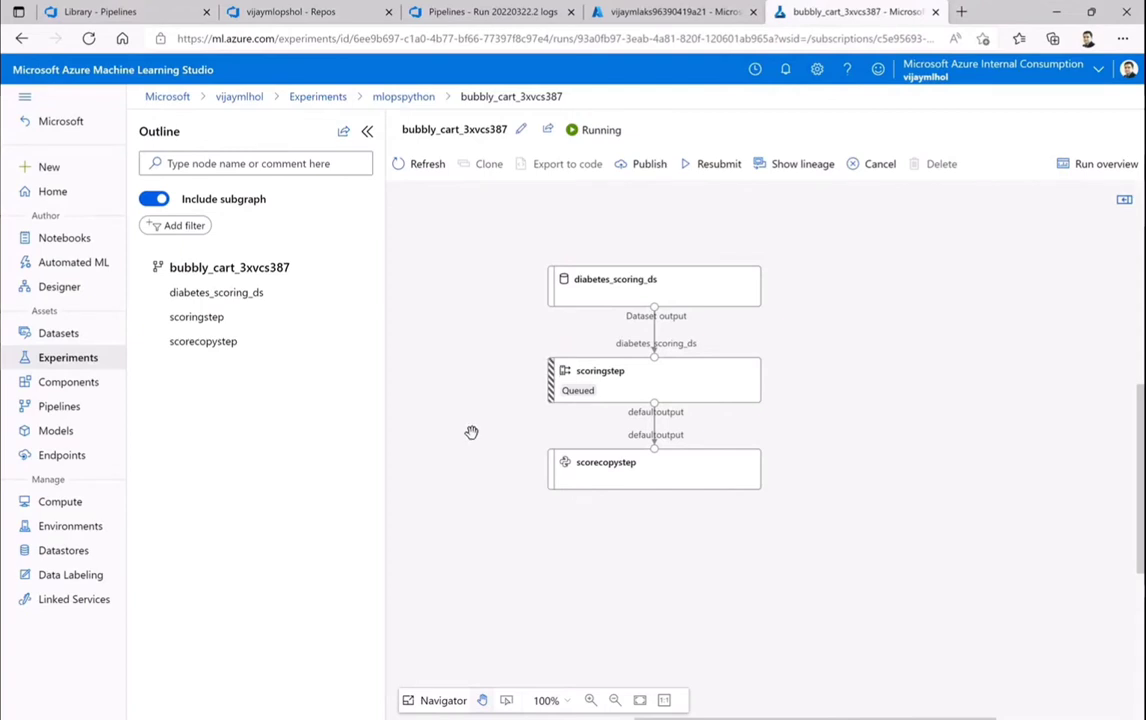
click(425, 170)
click(421, 166)
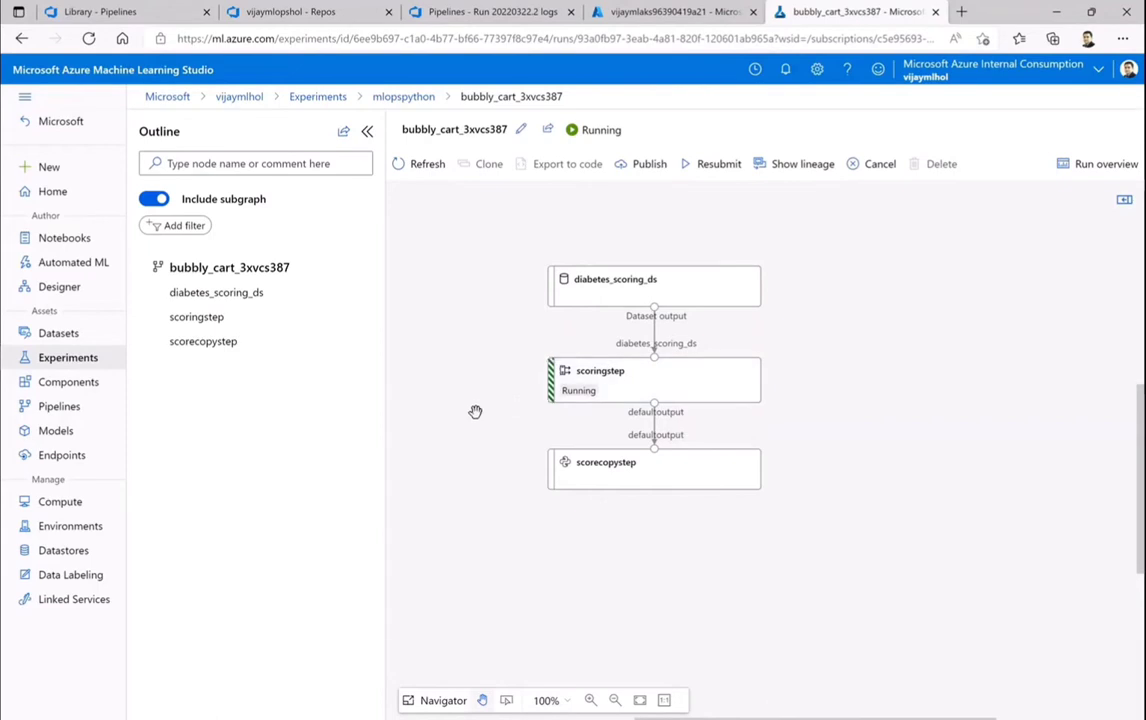
- View the registered models list, and open and refresh the real-time endpoints list
click(55, 430)
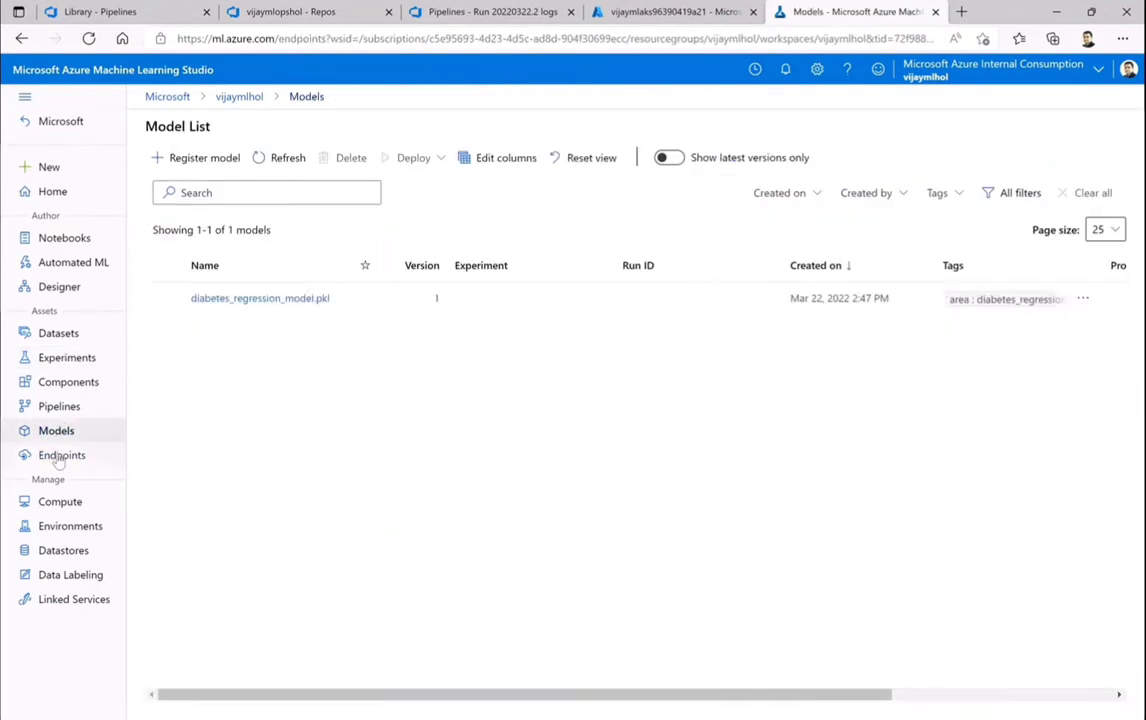
click(60, 456)
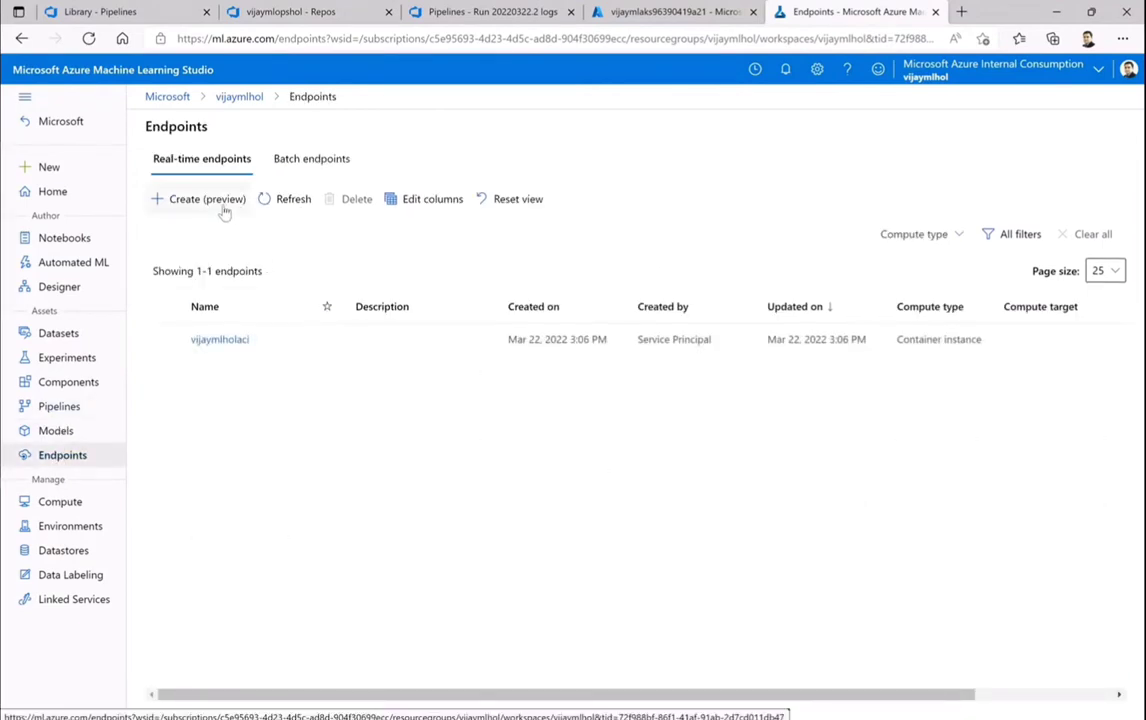
click(291, 199)
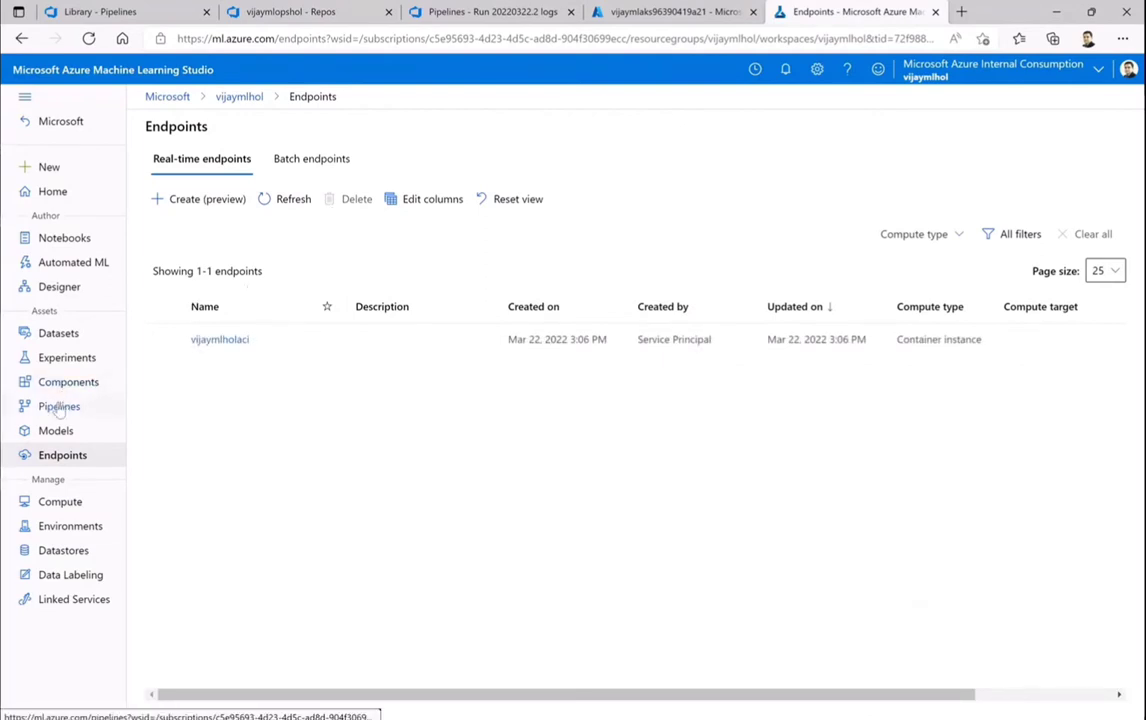
- Reopen the bubbly_cart_3xvcs387 pipeline run and consult the architecture diagram in the Azure DevOps repo before returning to the run
click(59, 407)
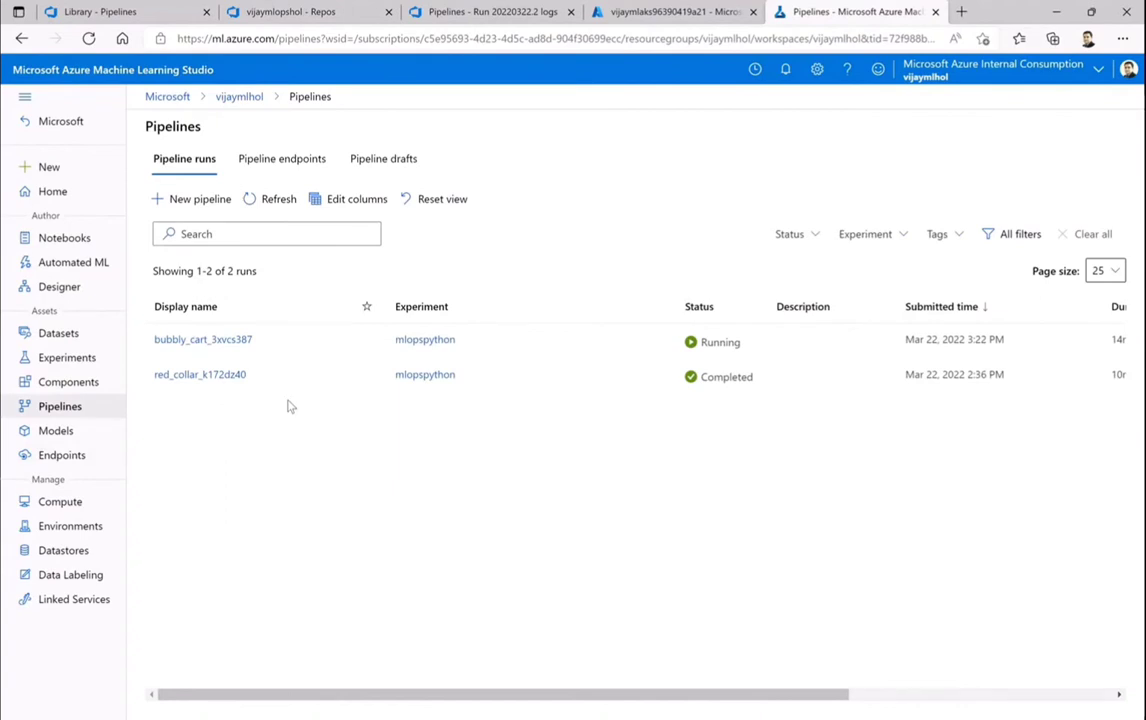
click(210, 340)
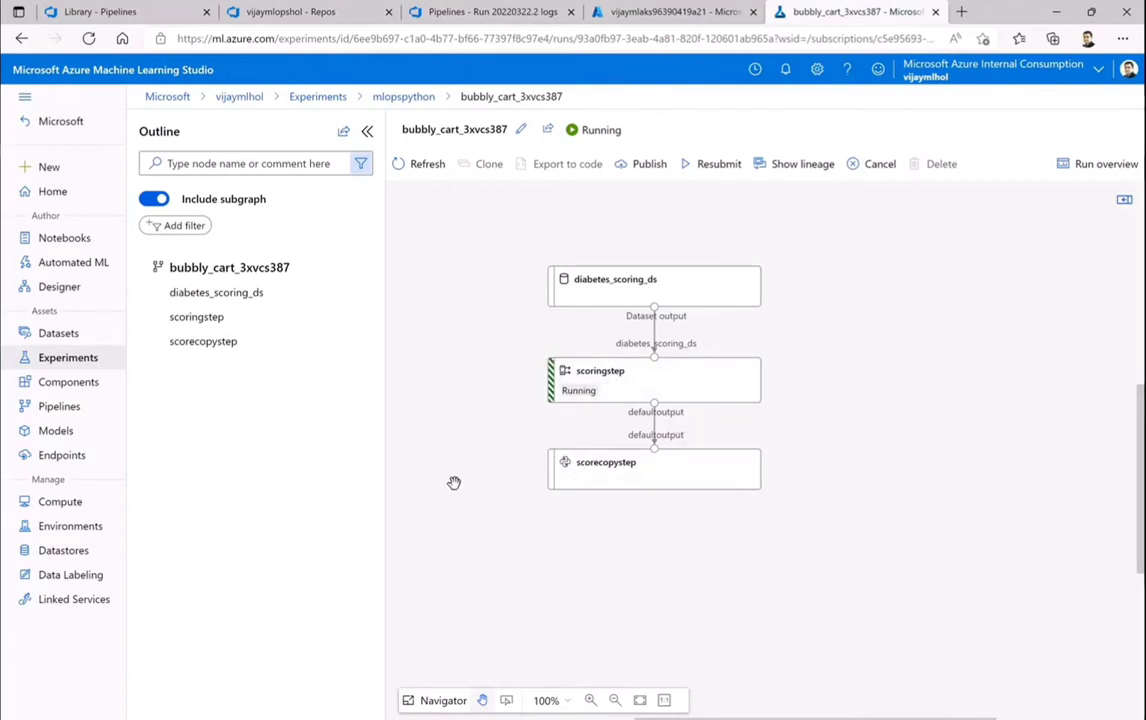
click(252, 15)
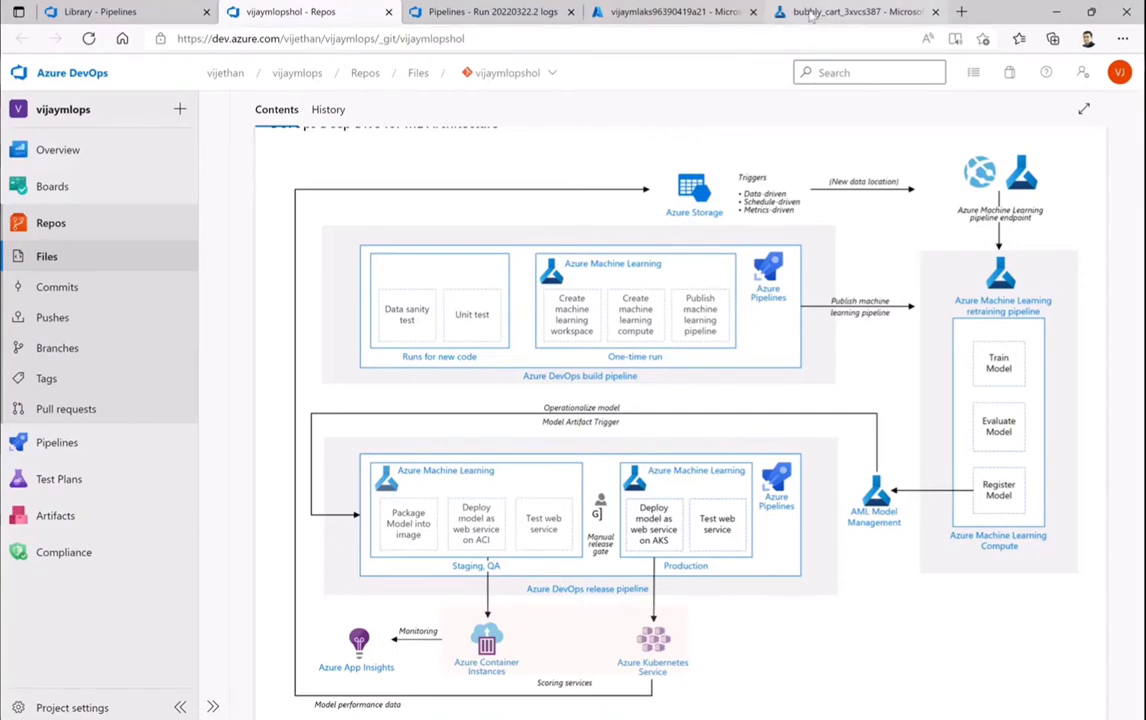
click(855, 11)
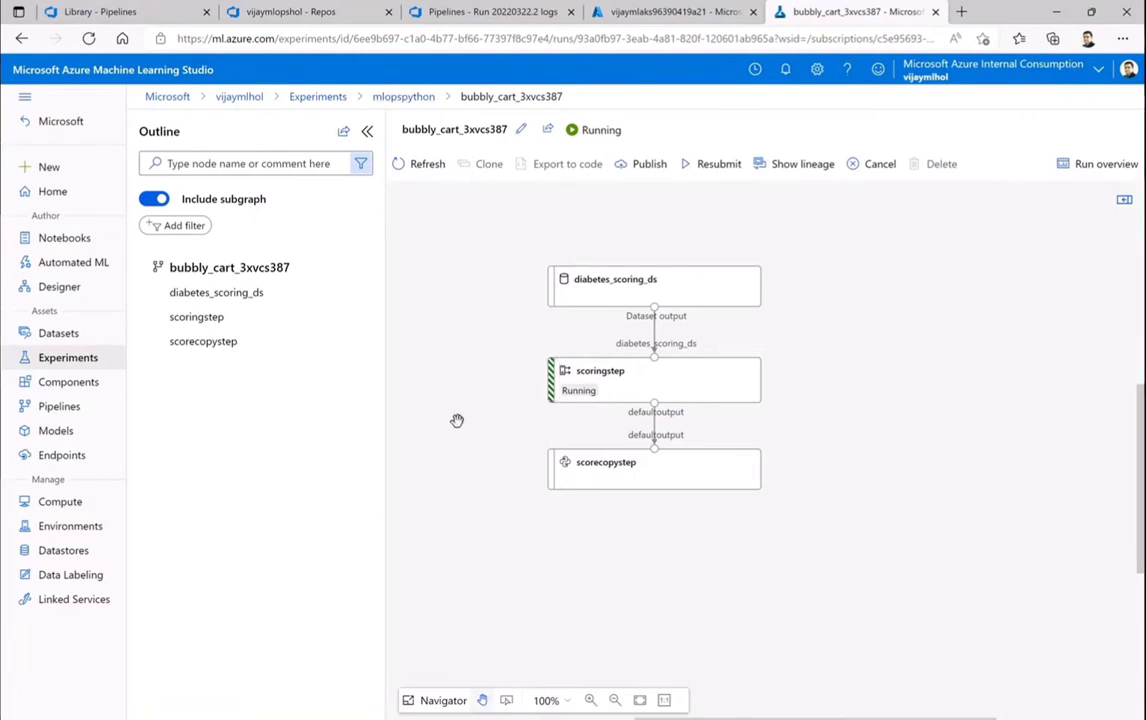
- Open the vijaymlaks inference cluster's details from the workspace compute and check its allocation state
click(60, 501)
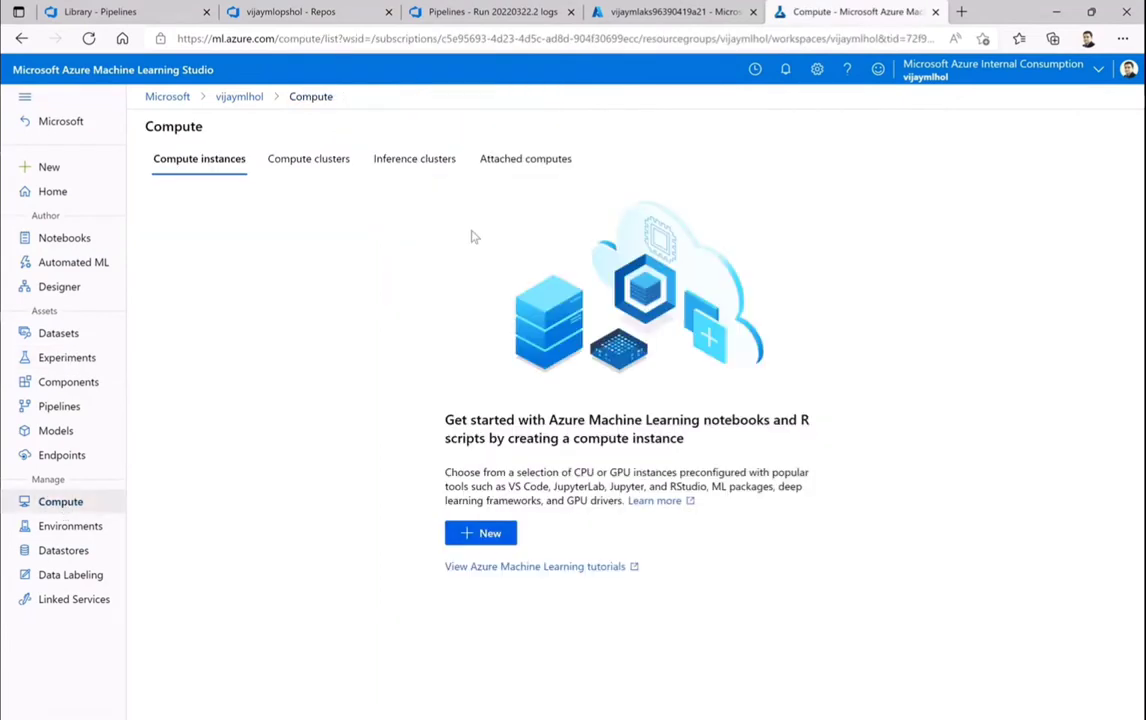
click(425, 159)
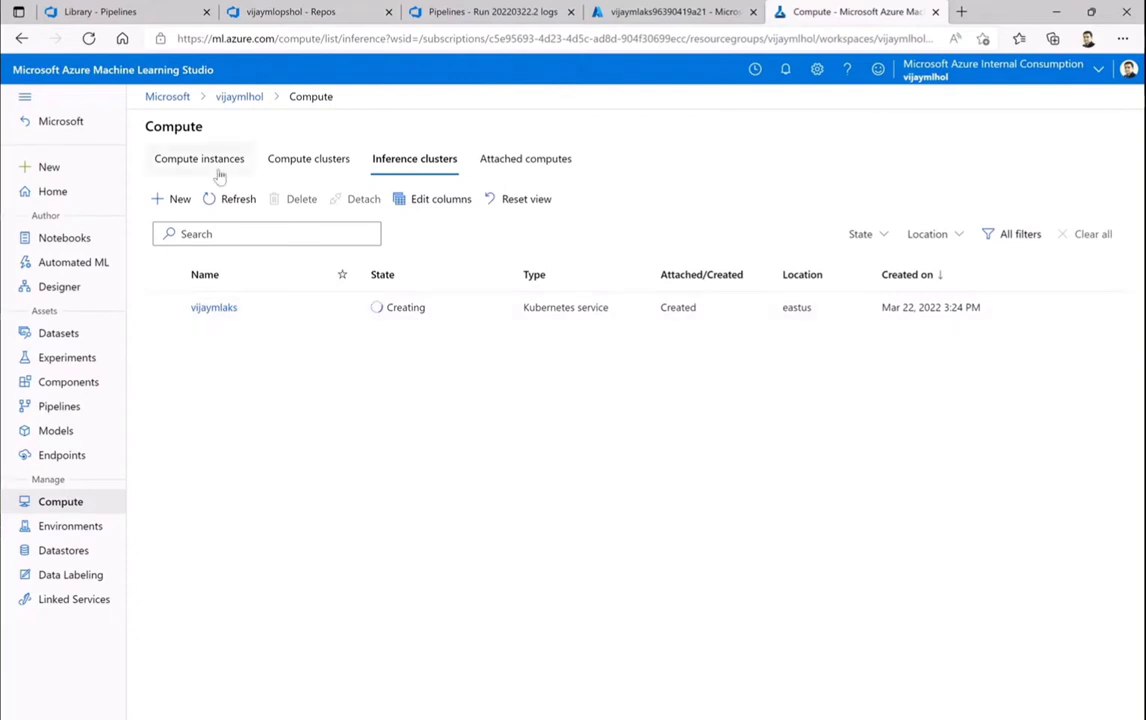
click(214, 308)
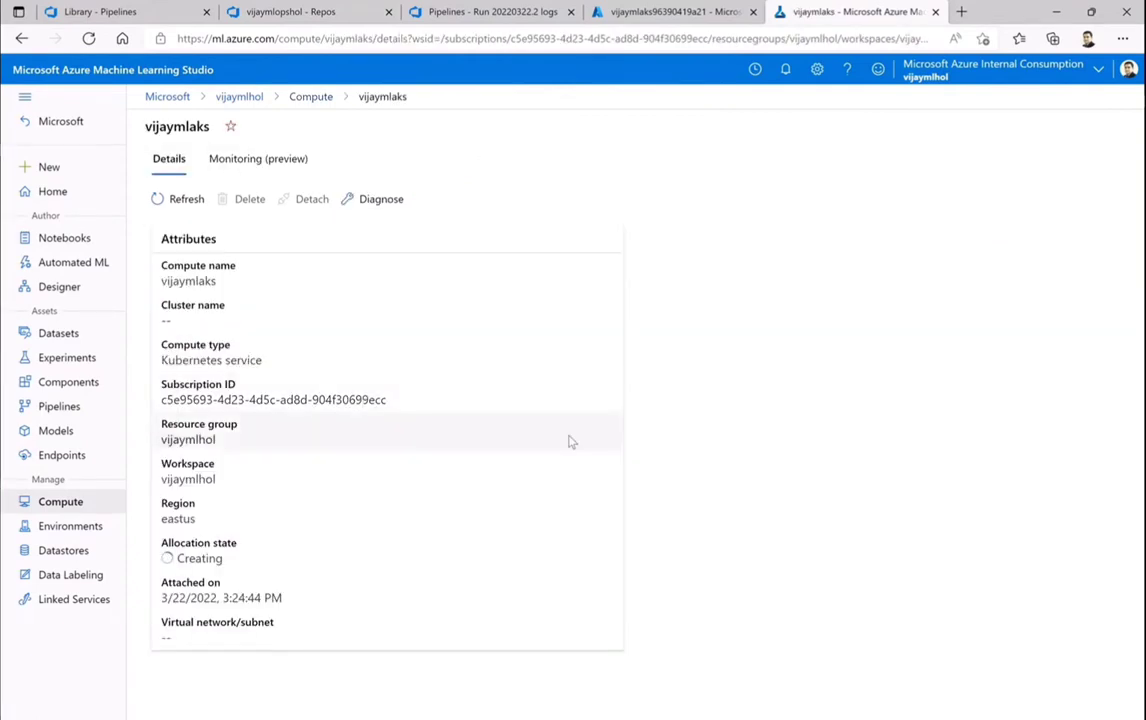
- Check the vijaymlaks96390419a21 Kubernetes service in the Azure portal through its resource group, and refresh vijaymlaks in Azure Machine Learning Studio
click(672, 12)
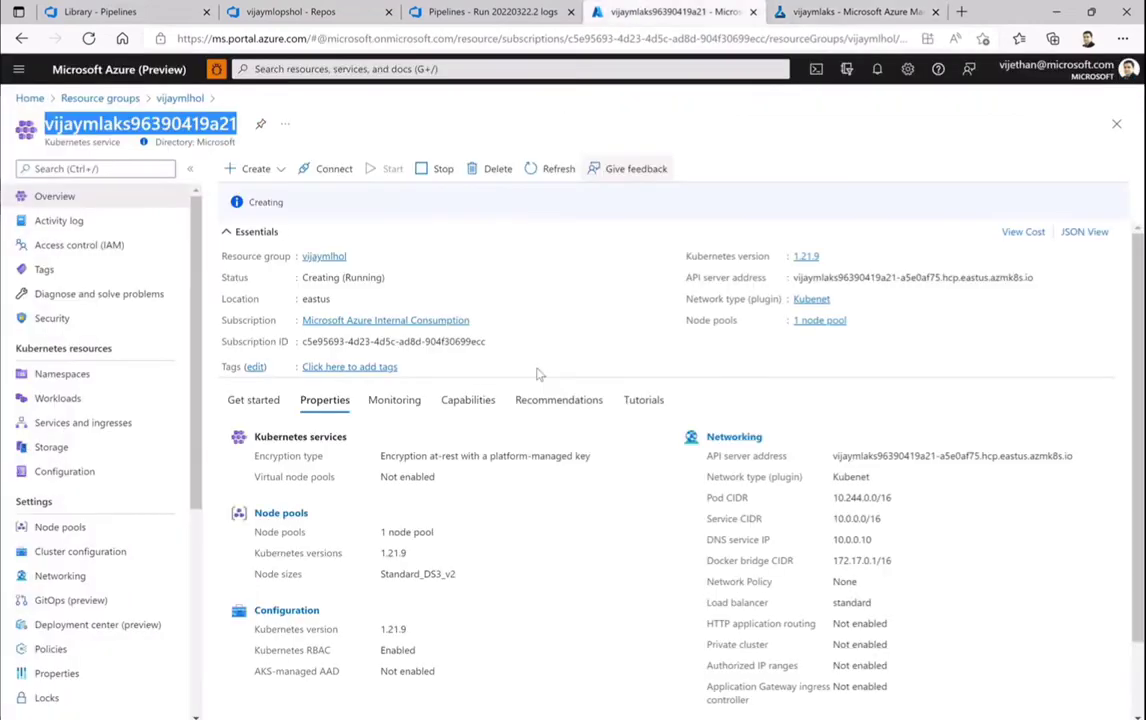
click(168, 98)
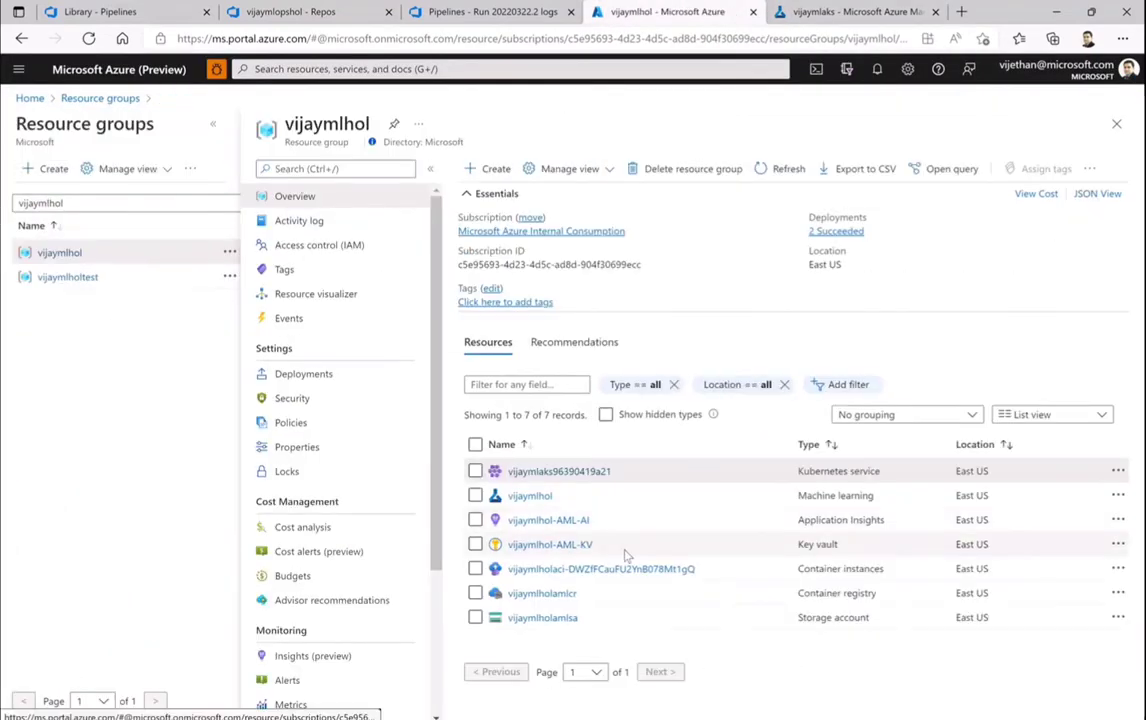
click(542, 476)
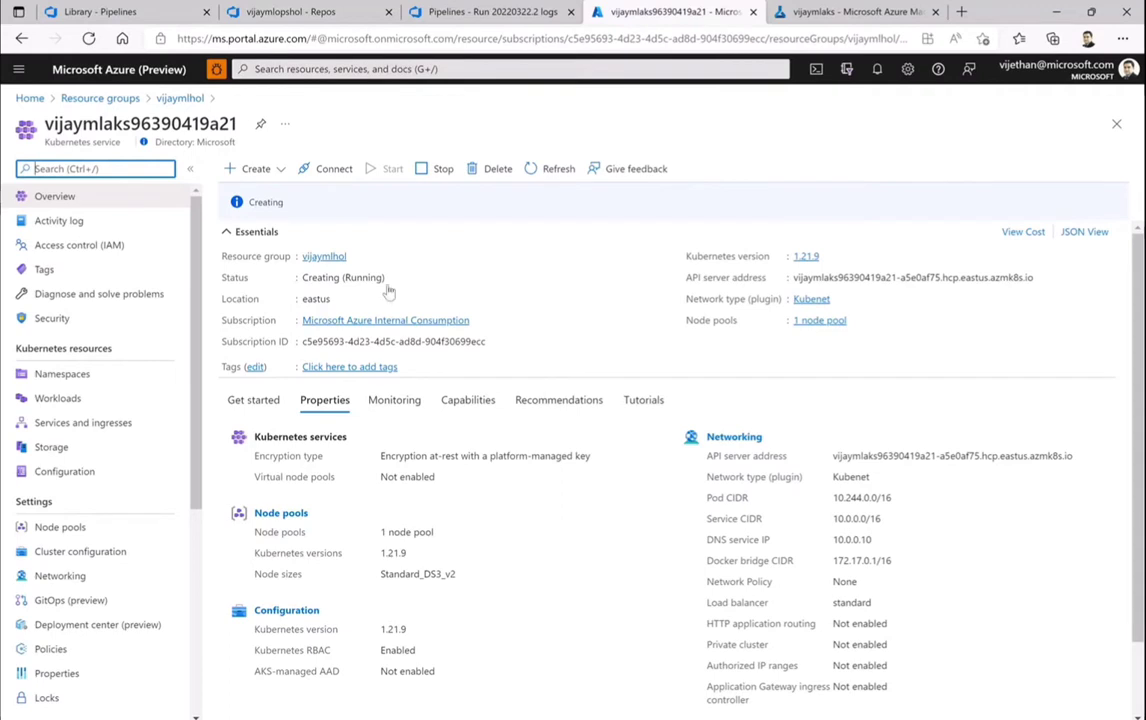
click(845, 11)
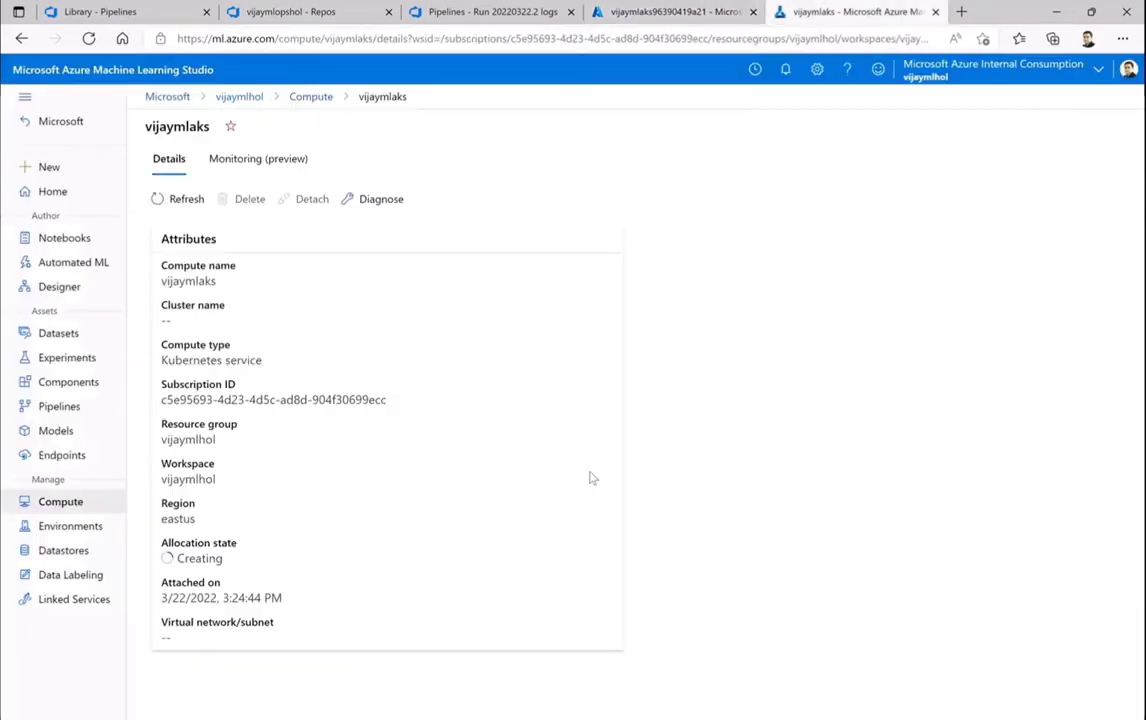
click(182, 201)
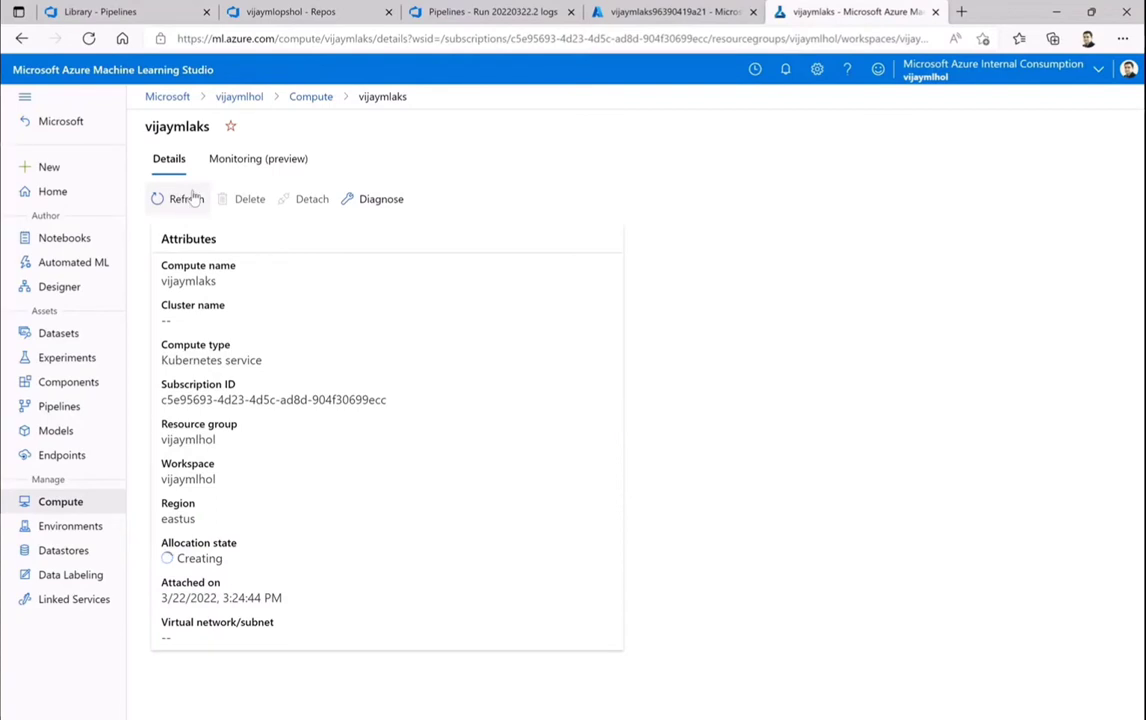
- Reopen the bubbly_cart_3xvcs387 run graph and switch to Azure DevOps to look over the Run Batch Scoring Pipeline job's log
click(56, 410)
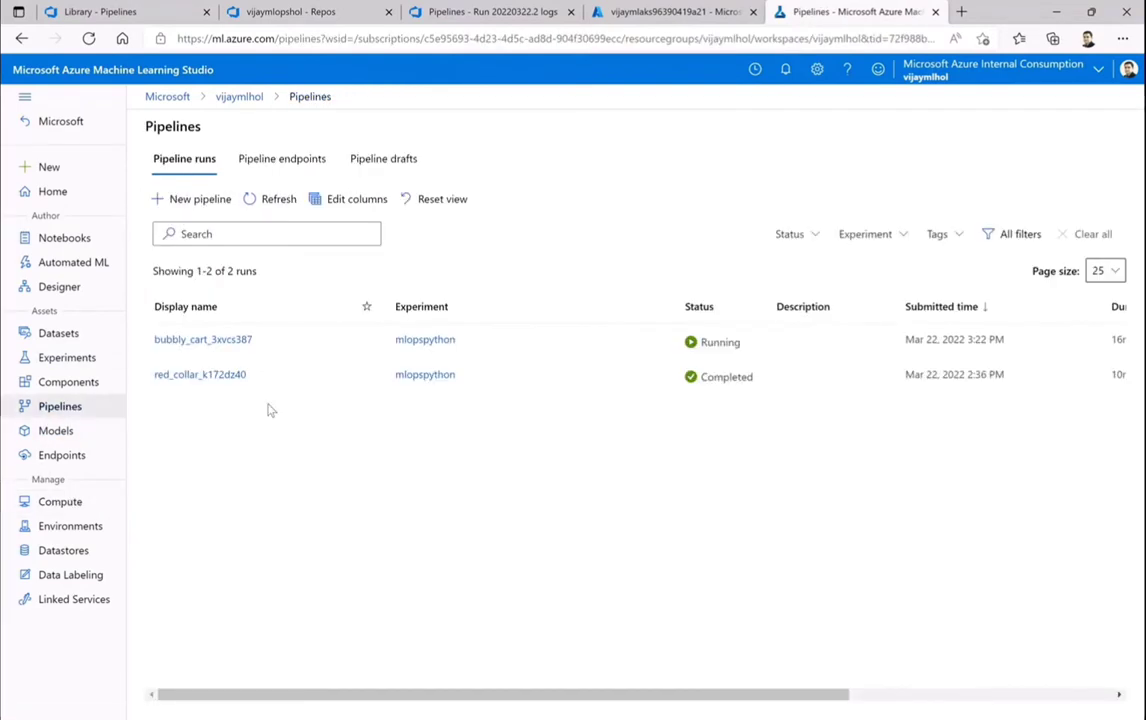
click(203, 339)
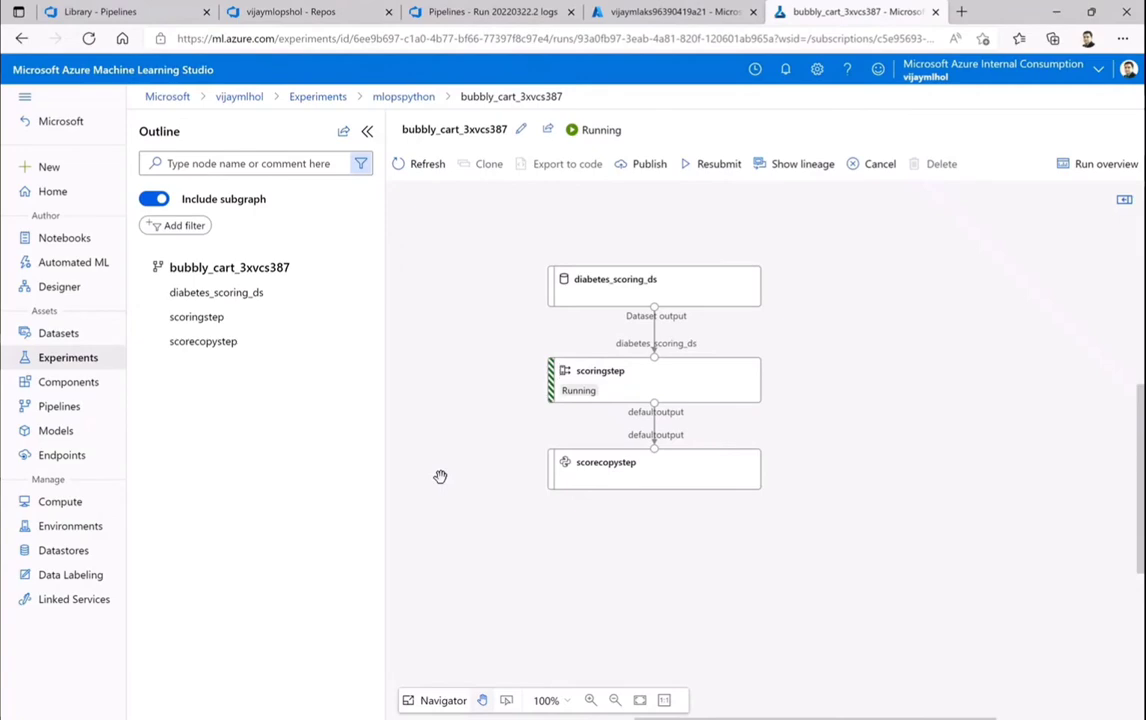
click(446, 18)
scroll(765, 668, down, 6)
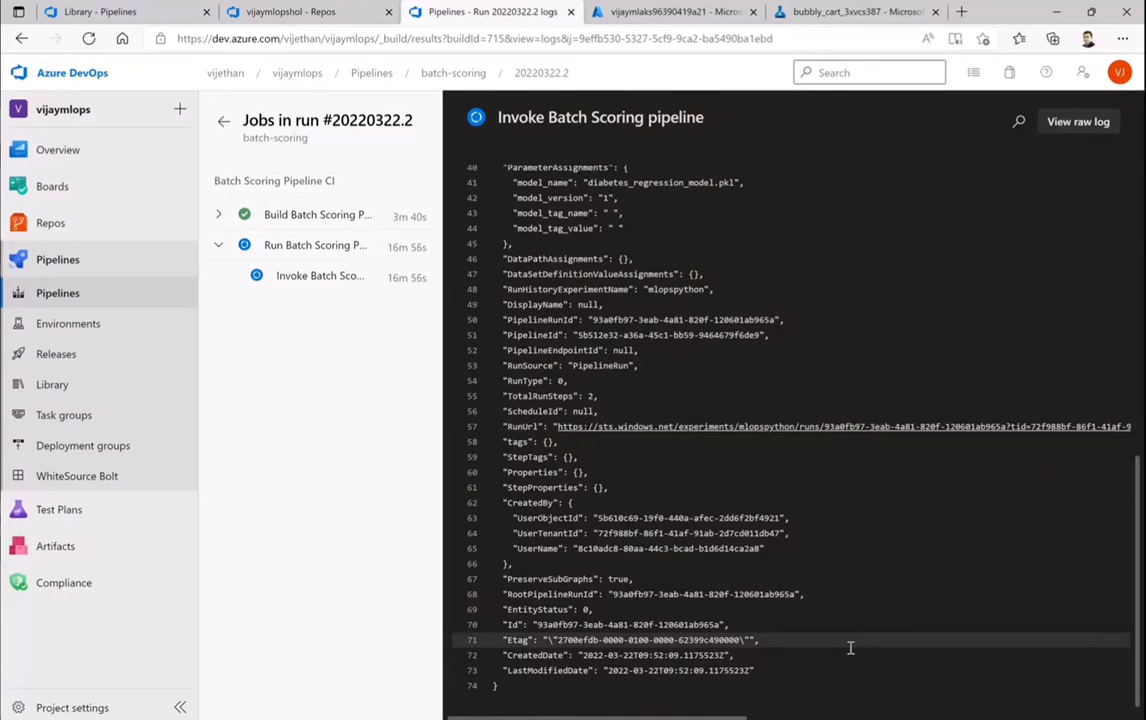
scroll(760, 630, up, 6)
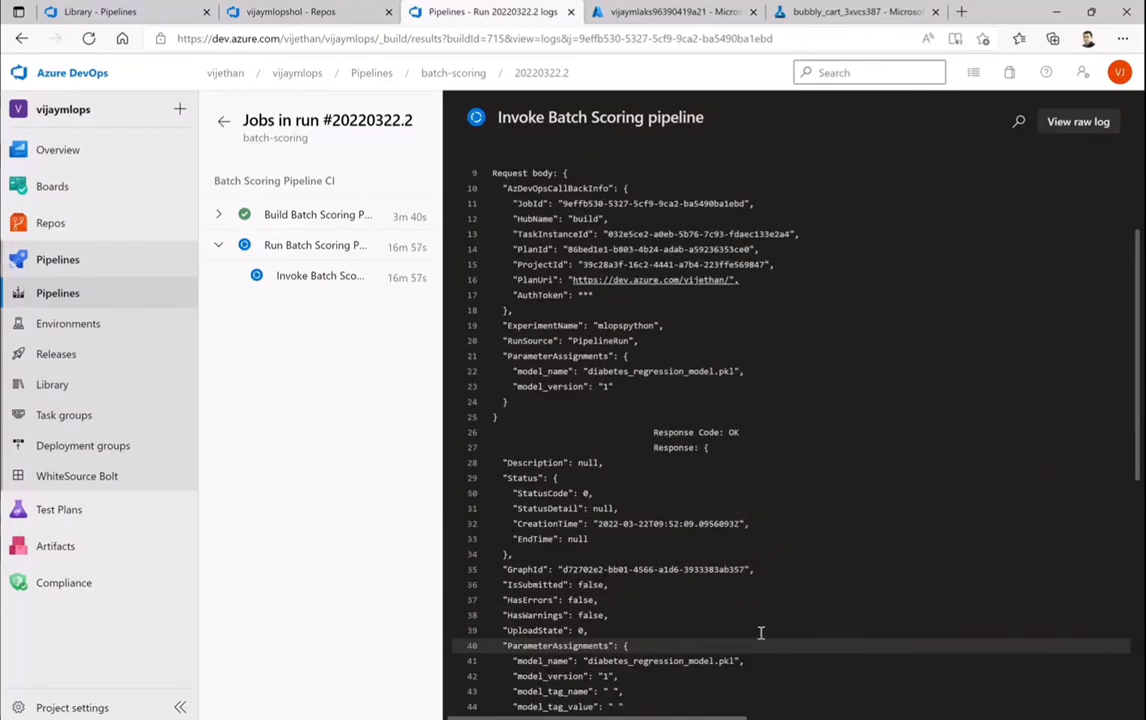
- Open the Invoke Batch Scoring pipeline task's log and examine its request body, response and run details through to the end
click(287, 279)
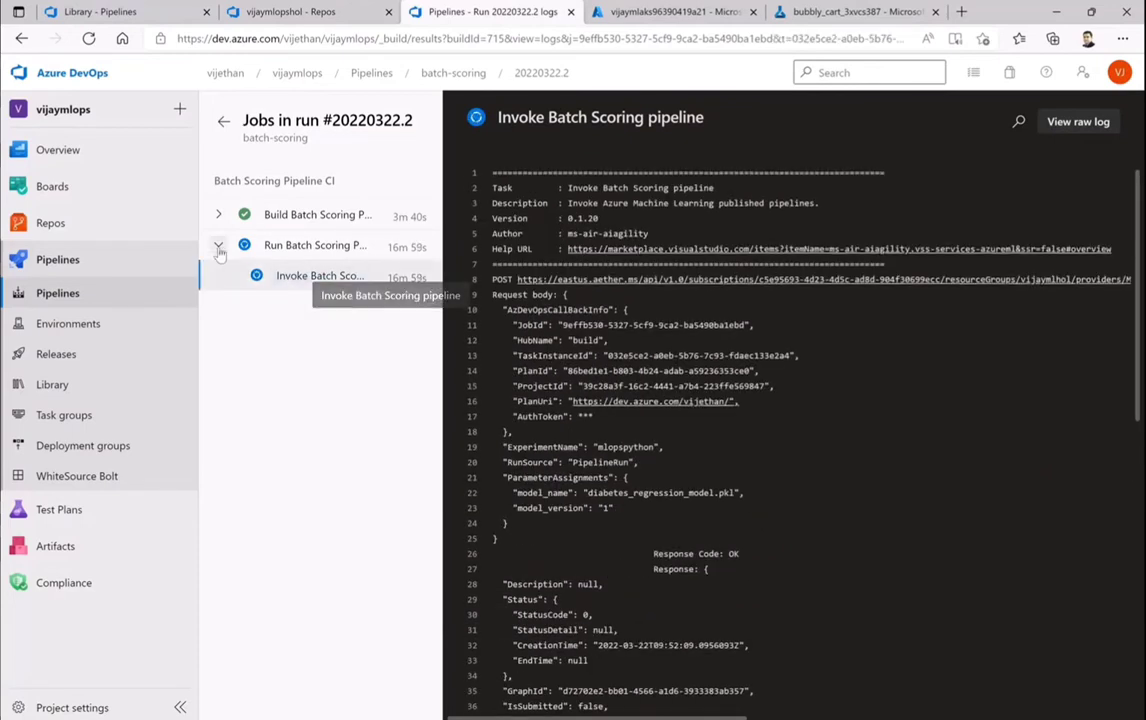
click(218, 246)
click(219, 247)
click(300, 280)
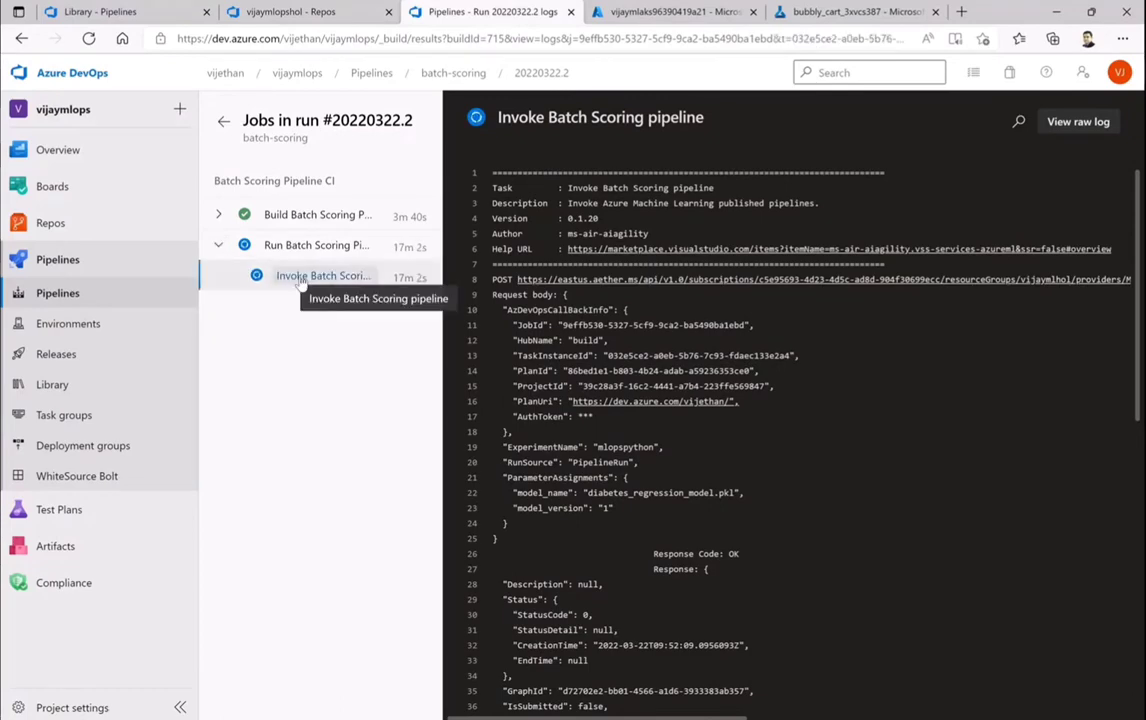
scroll(765, 583, down, 1)
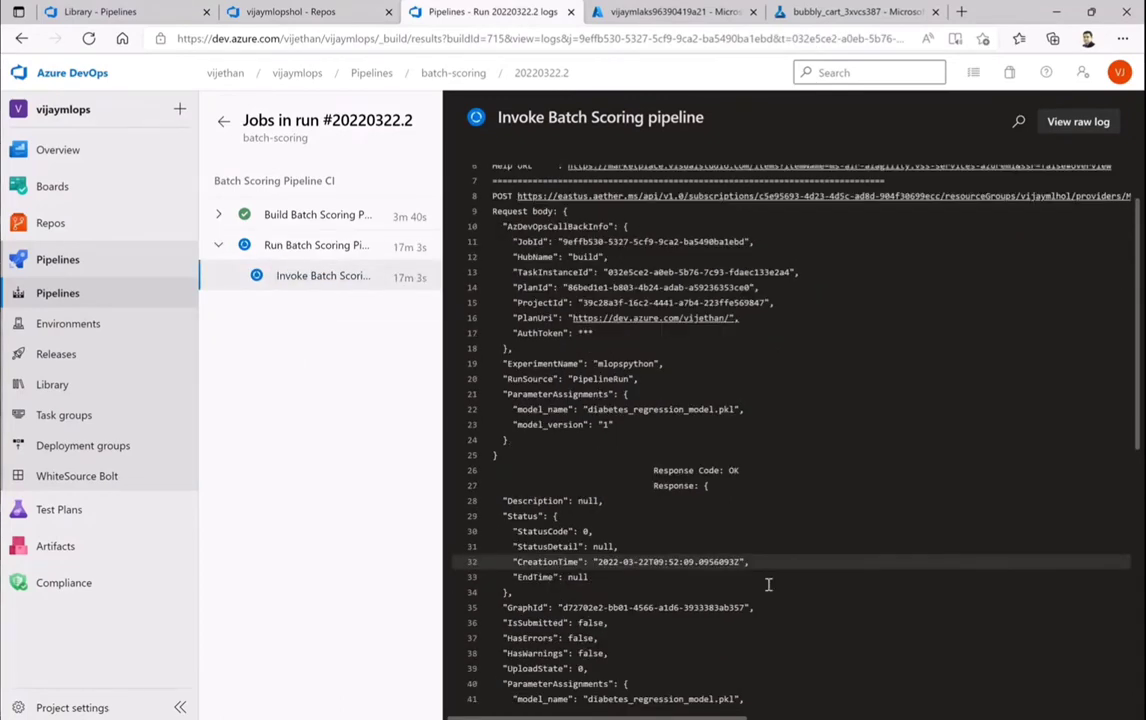
scroll(768, 584, down, 3)
scroll(768, 584, down, 2)
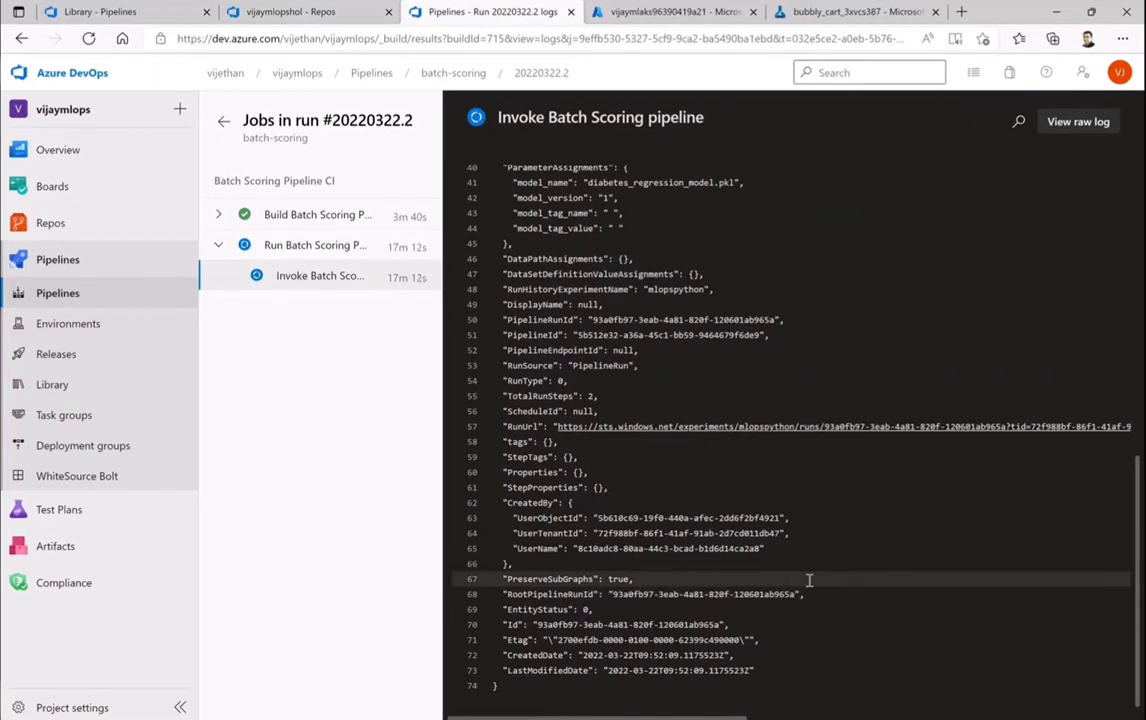
scroll(809, 580, up, 2)
scroll(809, 580, up, 4)
scroll(809, 580, down, 5)
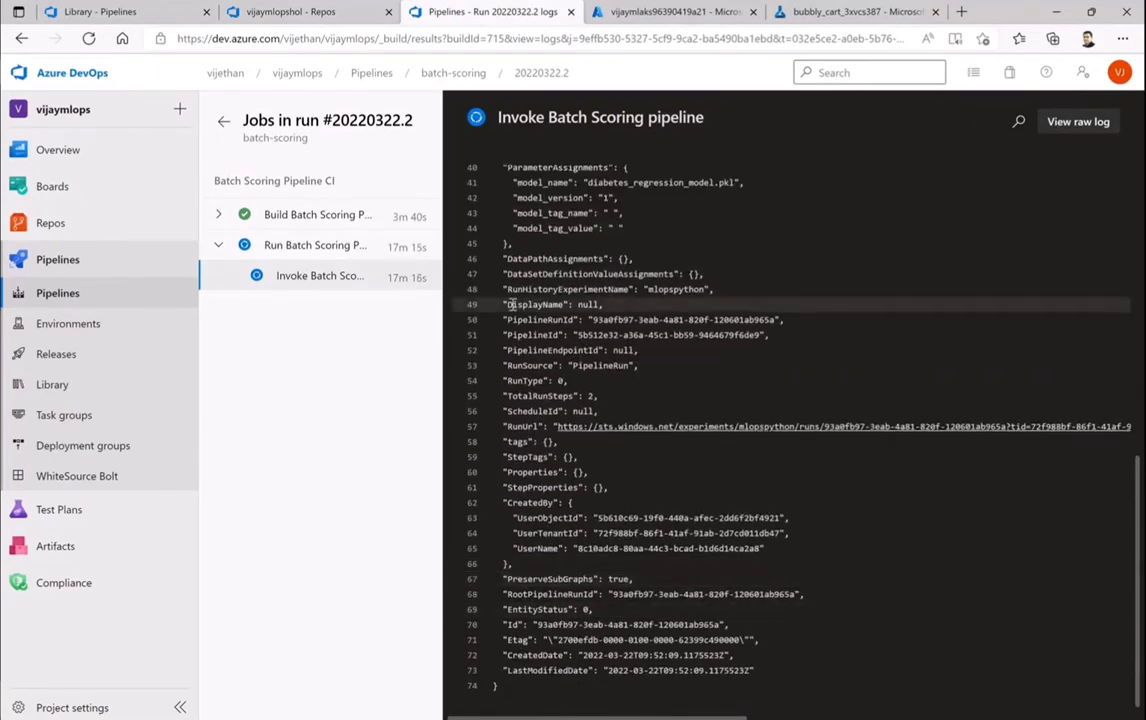
- View the repo's MLOps architecture diagram and return to the end of the Invoke Batch Scoring pipeline log
click(287, 14)
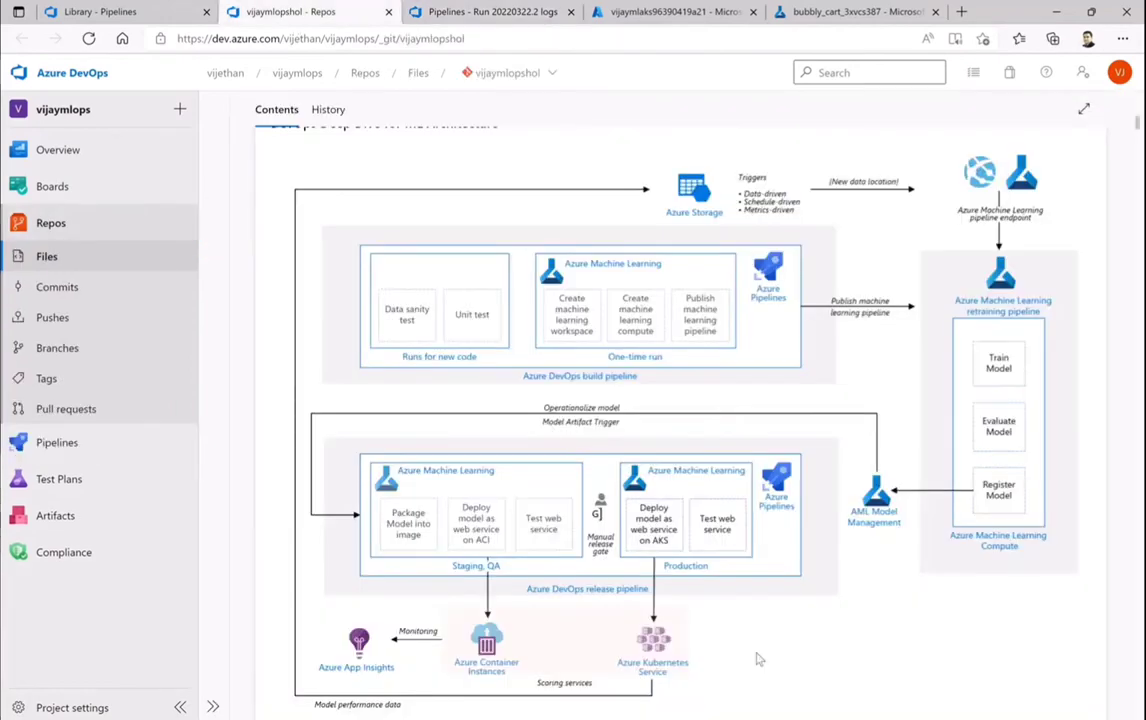
click(458, 12)
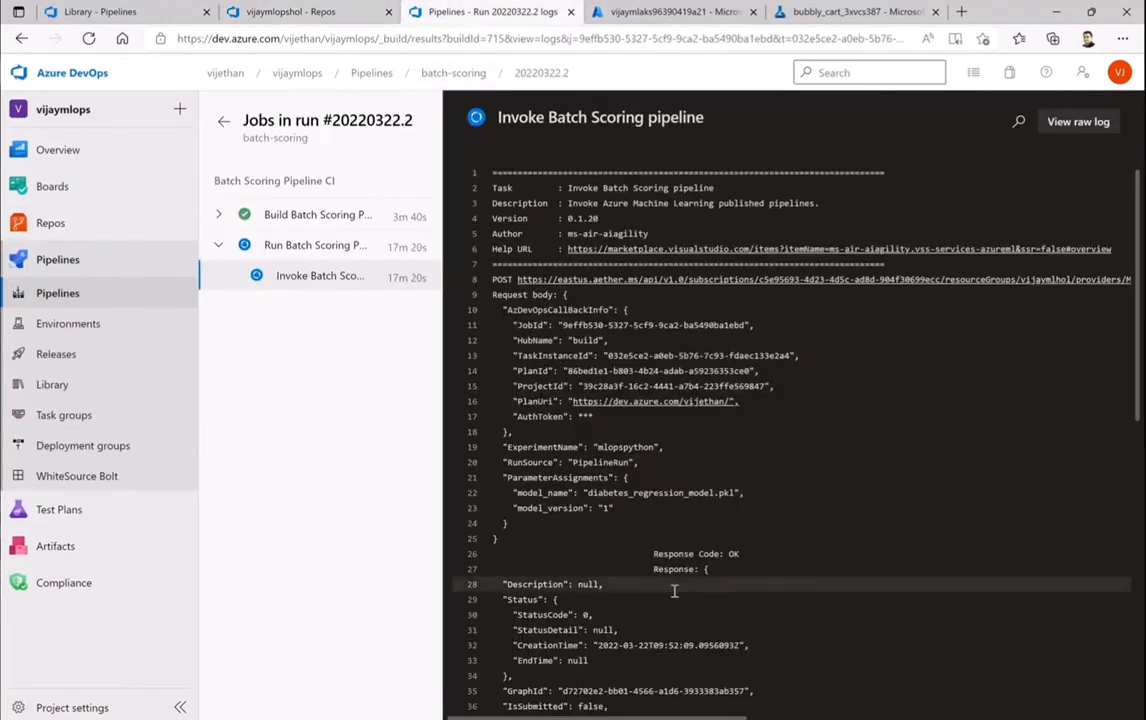
scroll(674, 589, down, 5)
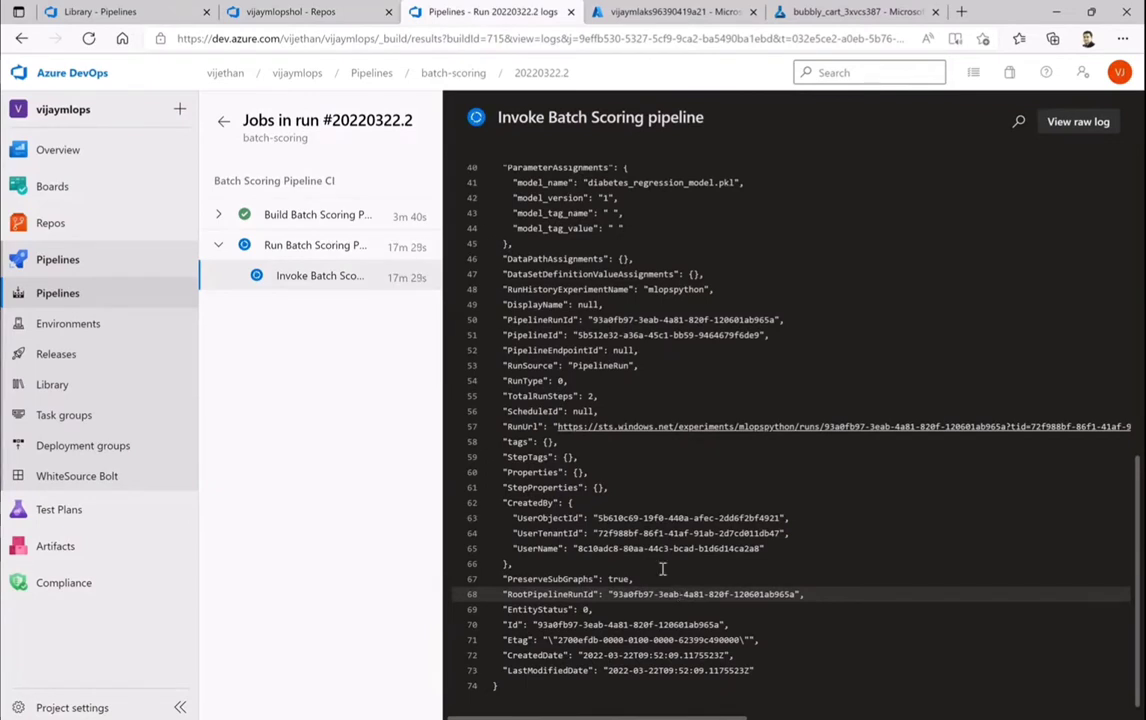
- Switch to the bubbly_cart_3xvcs387 run in Azure Machine Learning Studio and inspect the scoringstep and scorecopystep statuses
click(817, 13)
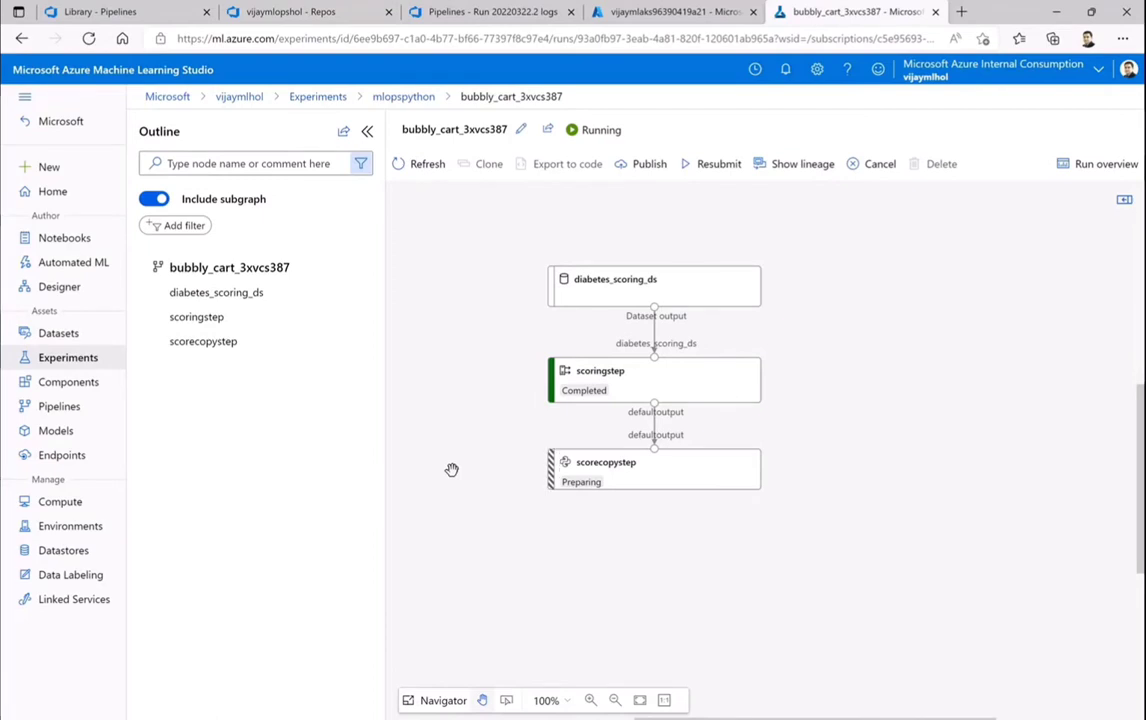
click(583, 390)
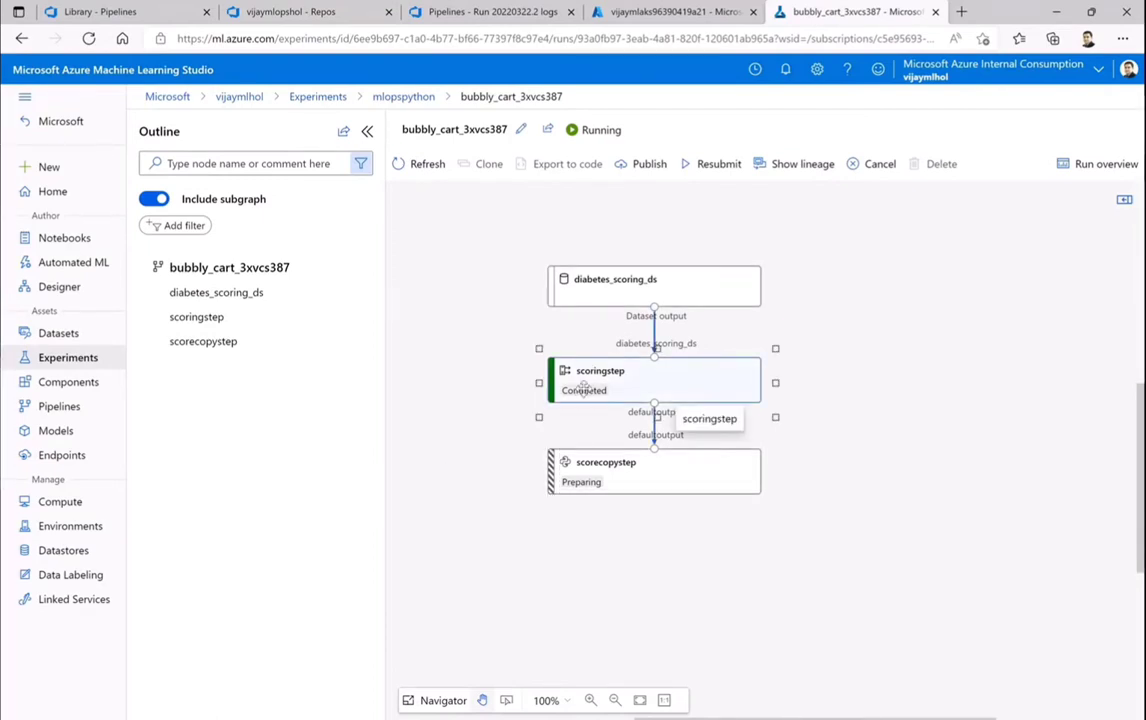
click(503, 413)
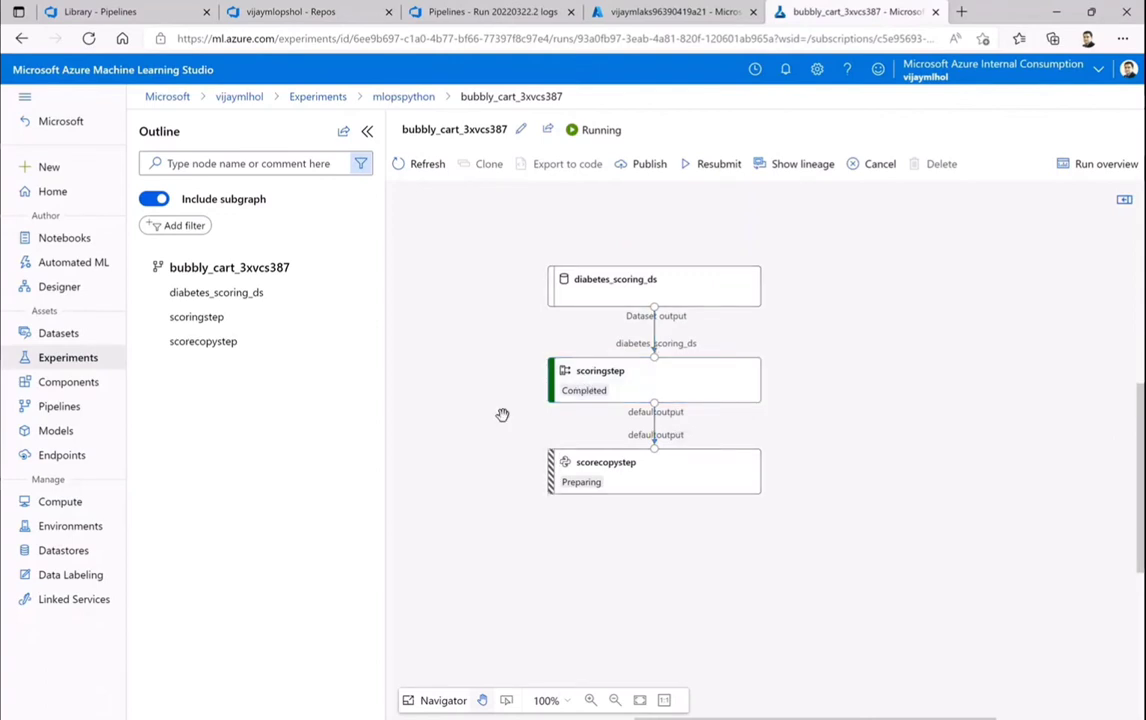
- Select scorecopystep, check the AKS cluster in Azure Portal and the batch scoring log in Azure DevOps, and return to the Machine Learning Studio run
click(586, 466)
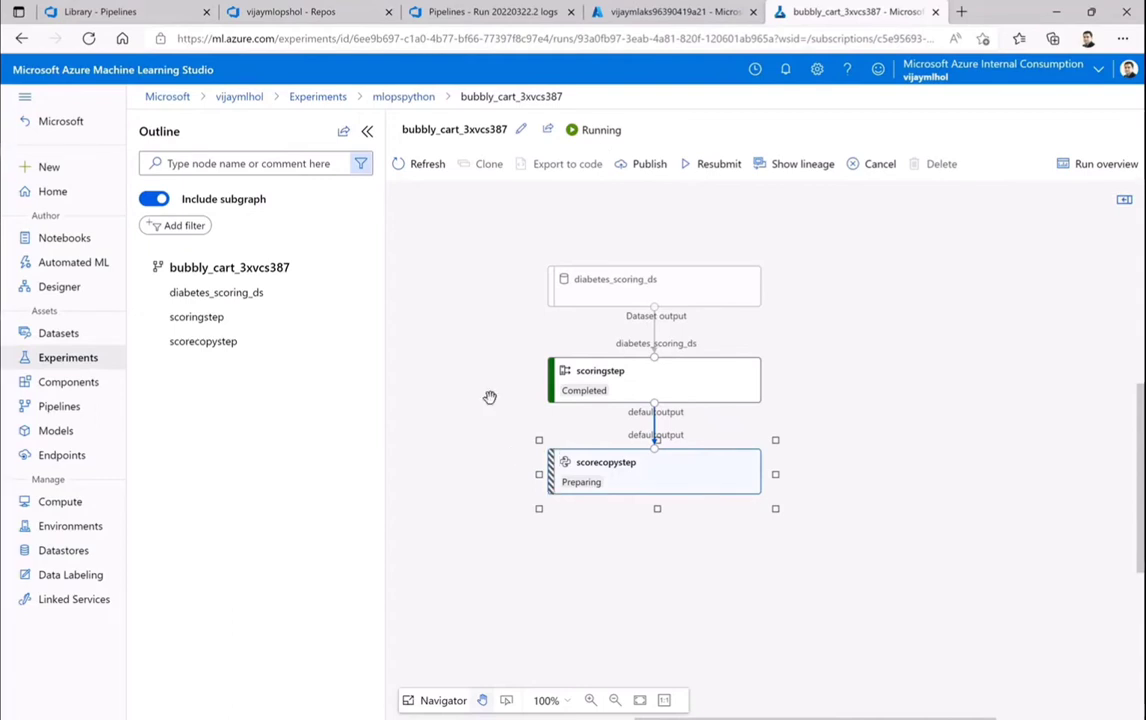
click(648, 12)
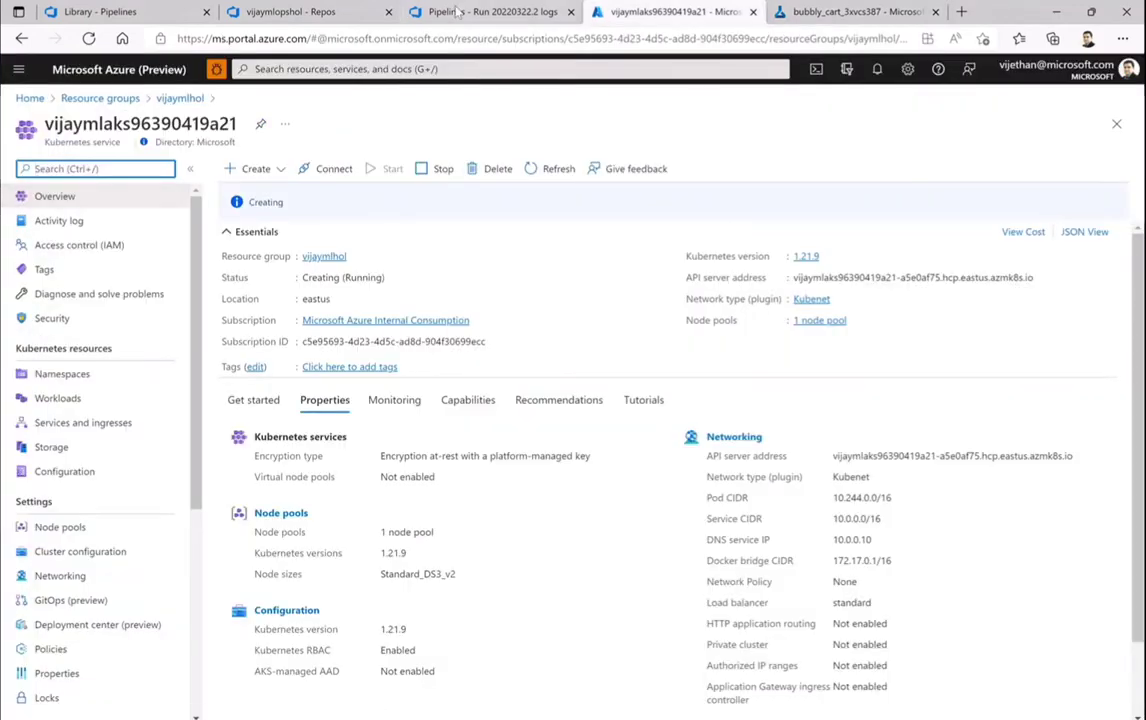
key(ctrl+shift+Tab)
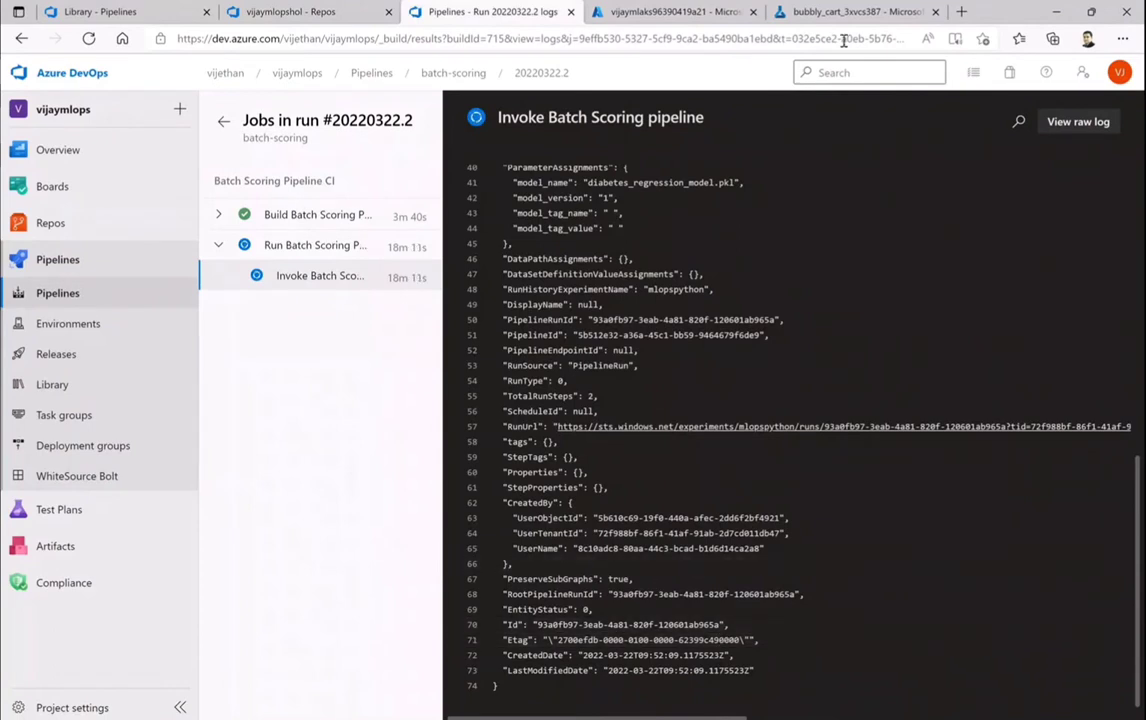
click(829, 12)
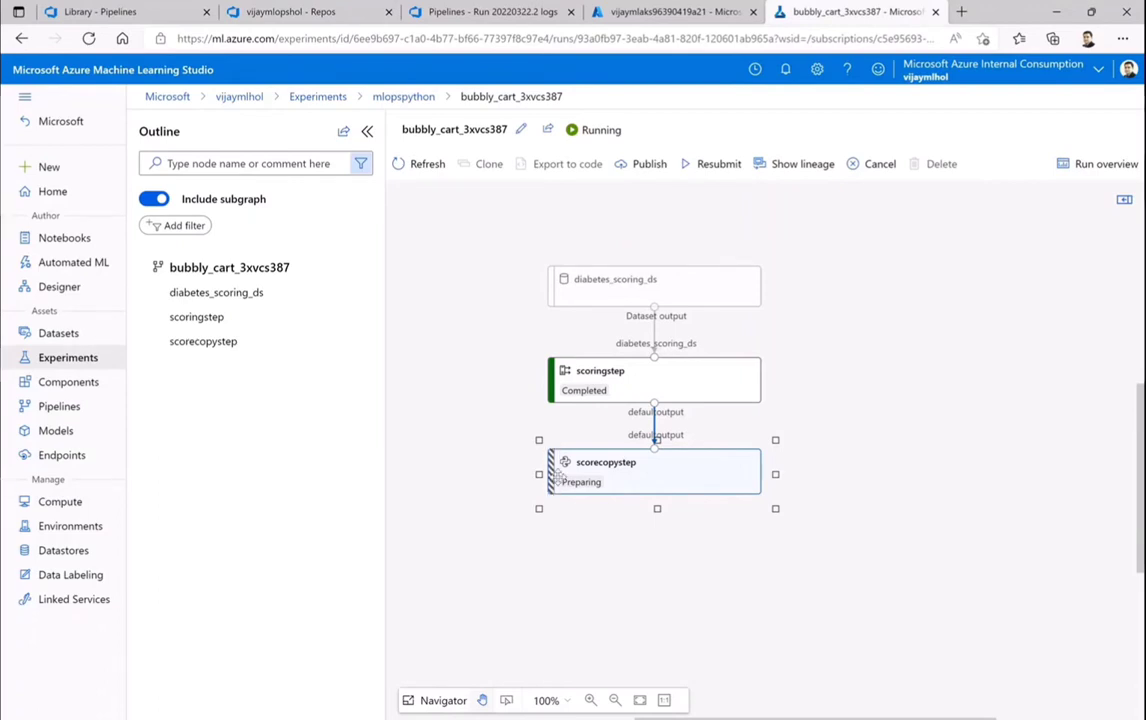
- Refresh the workspace's pipeline runs list and reopen the bubbly_cart_3xvcs387 run graph to check its step statuses
click(56, 431)
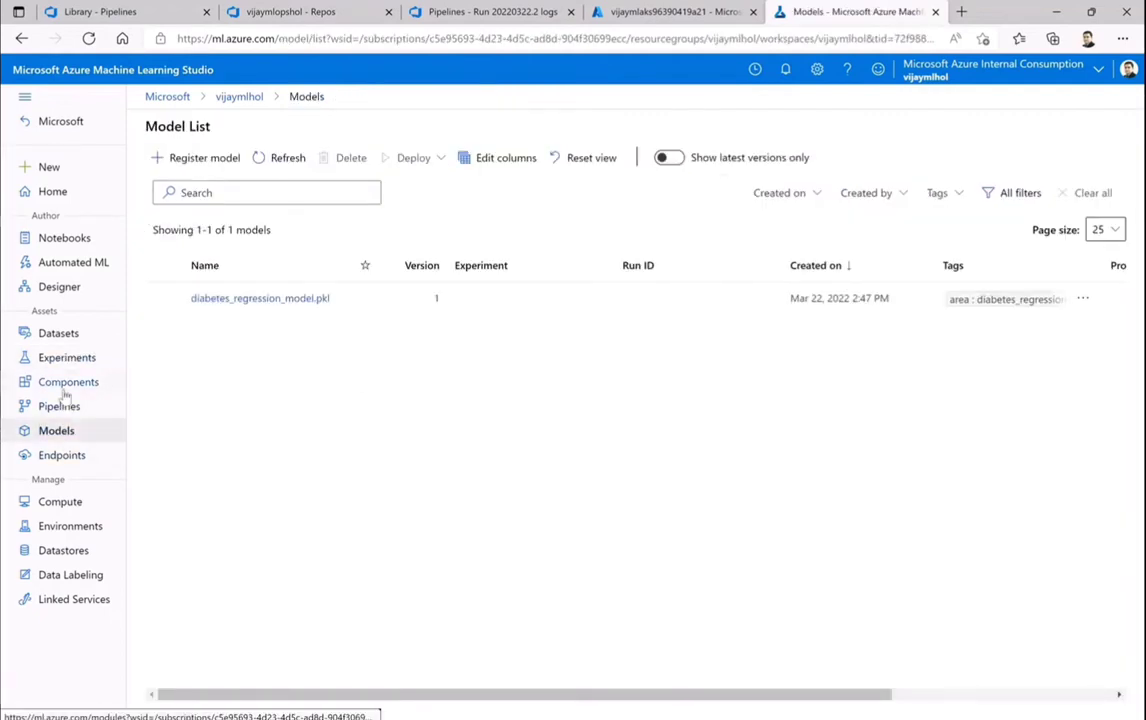
click(60, 408)
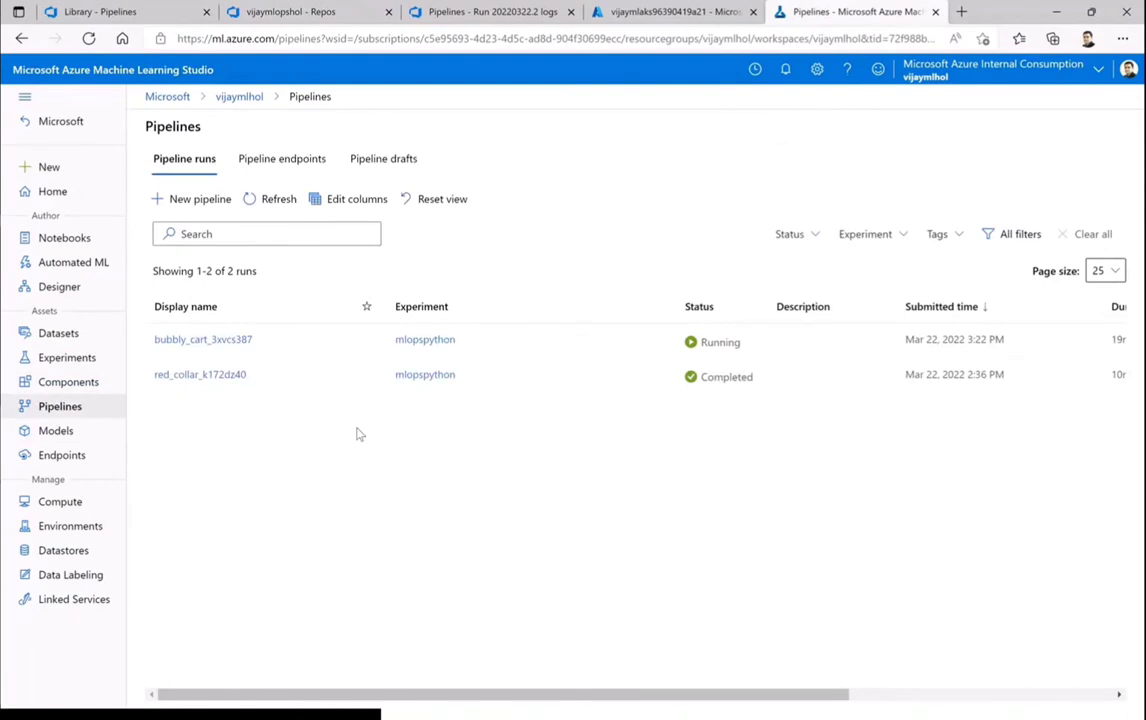
click(276, 204)
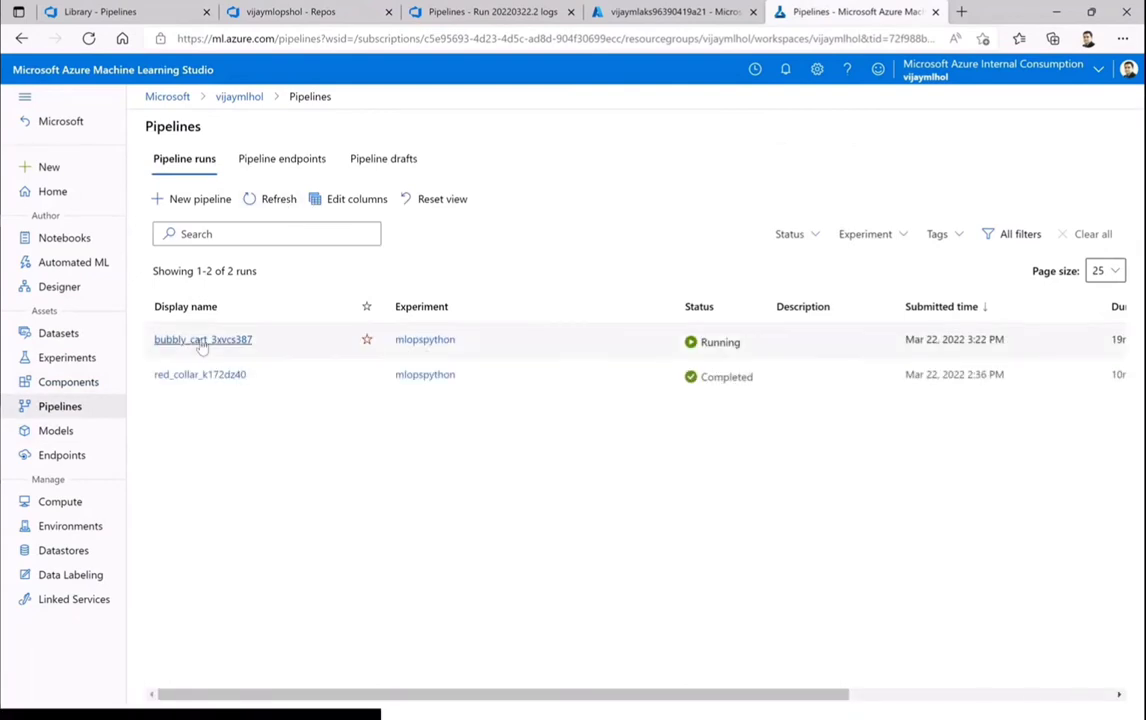
click(202, 340)
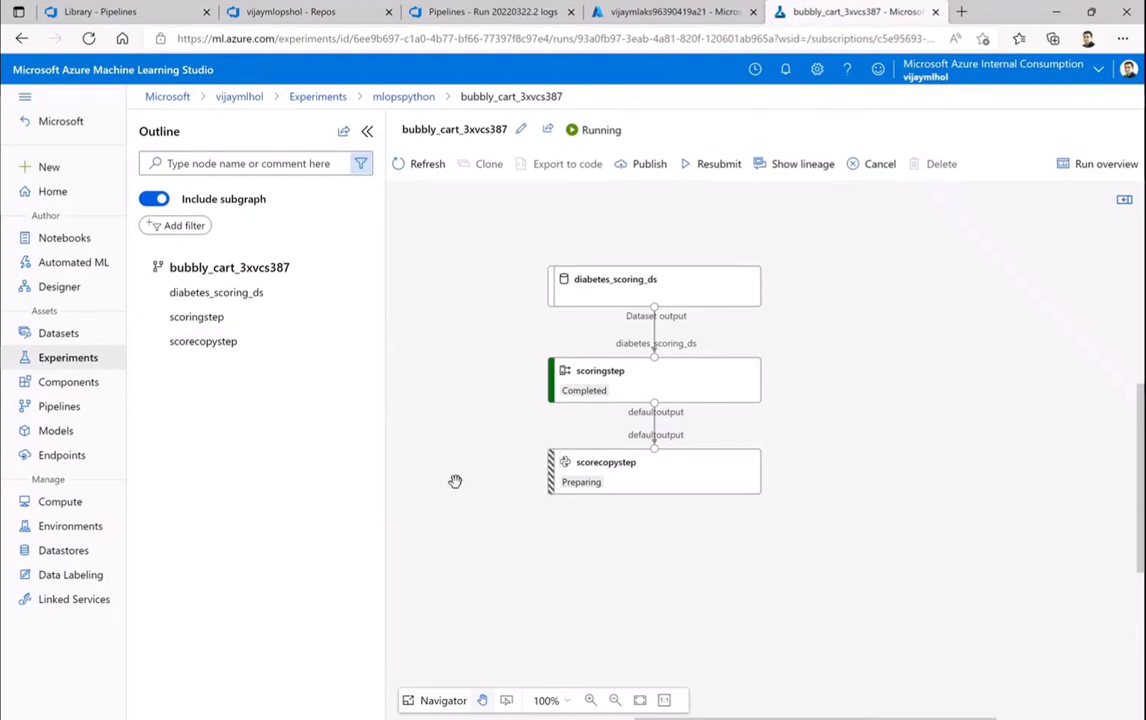
- Refresh the inference clusters list under Compute, open the Kubernetes service cluster's details and refresh its allocation state
click(60, 502)
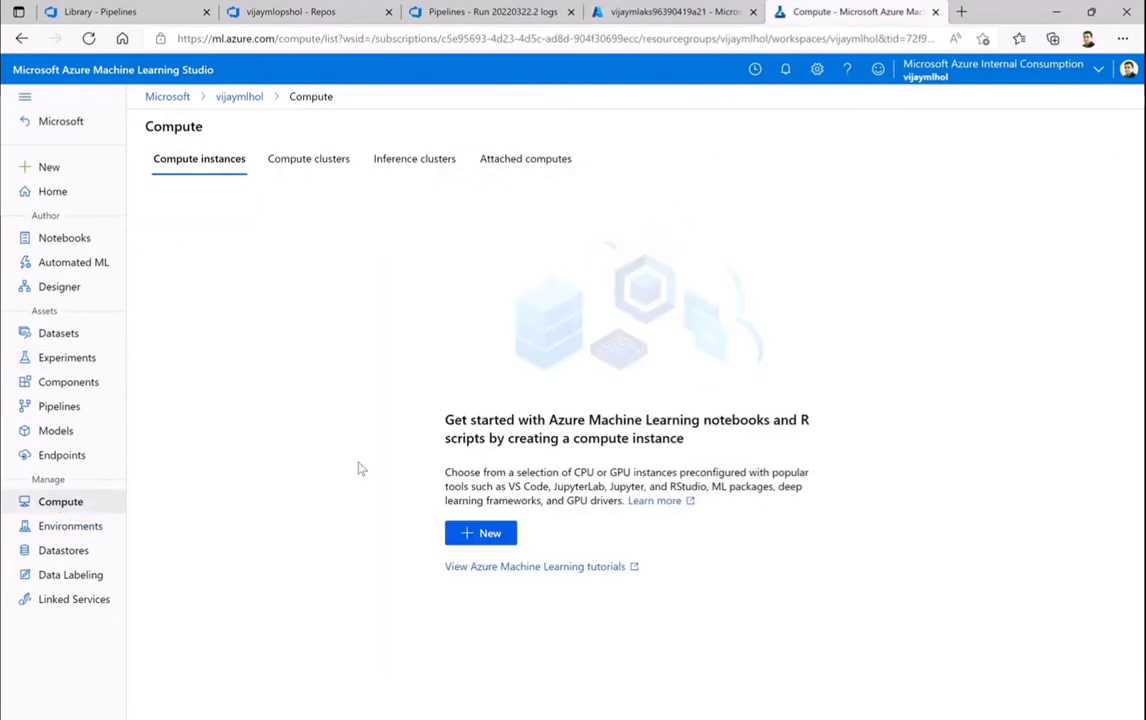
click(408, 159)
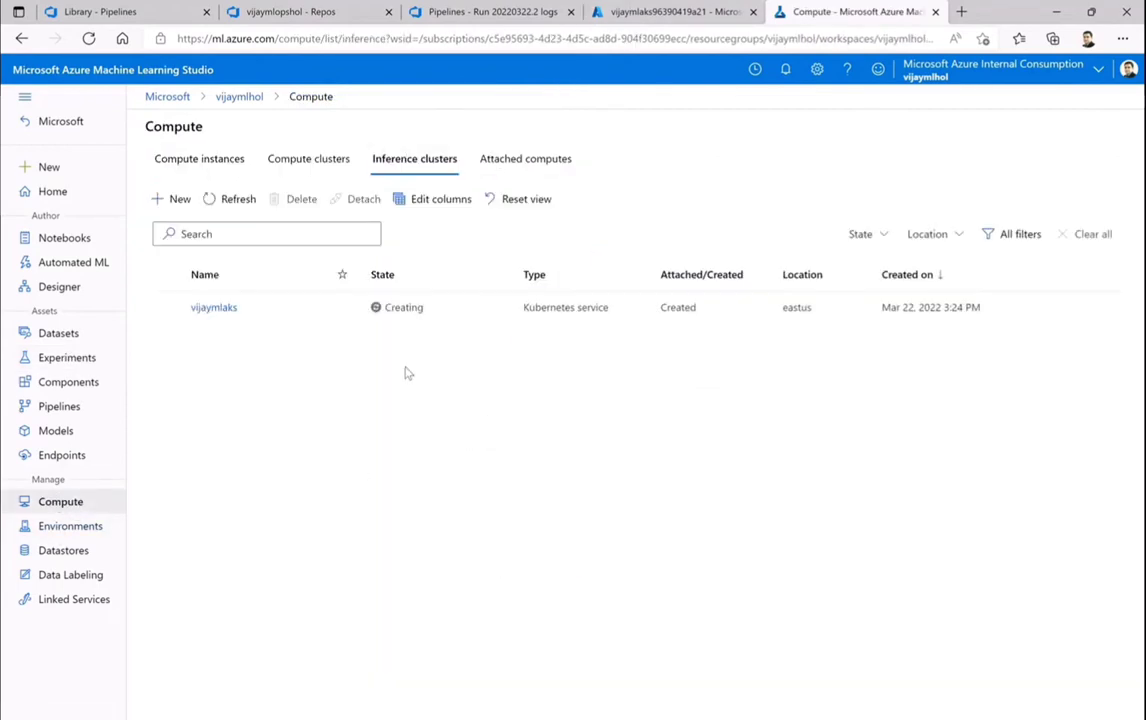
click(230, 200)
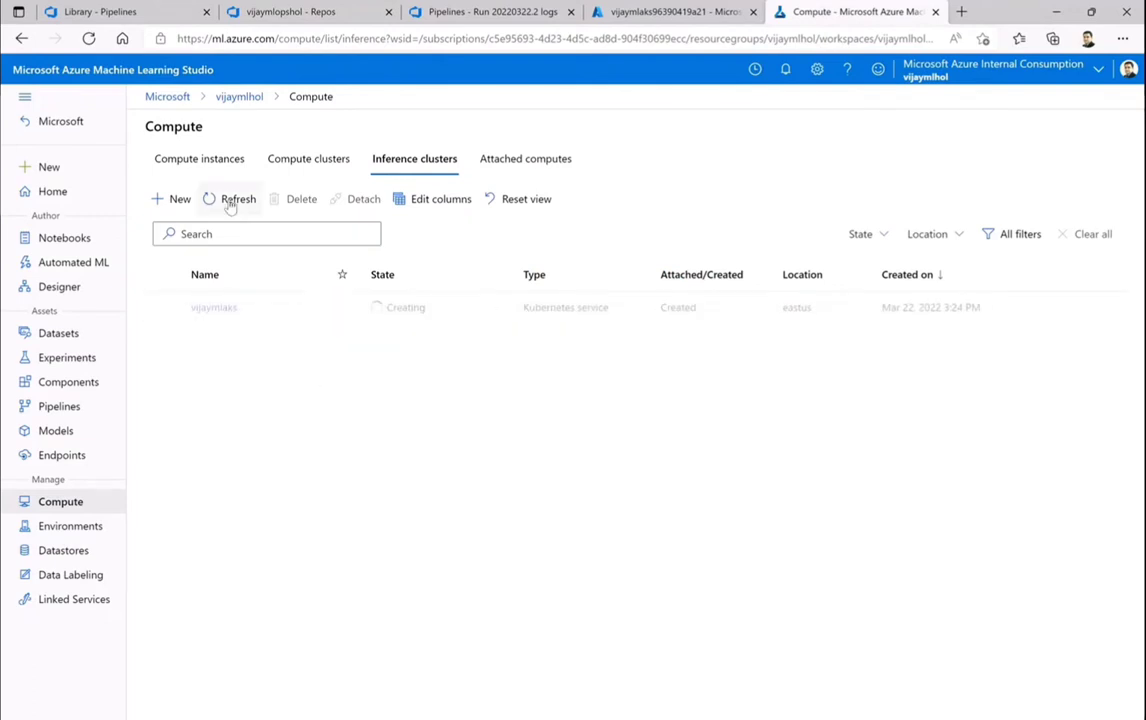
click(230, 202)
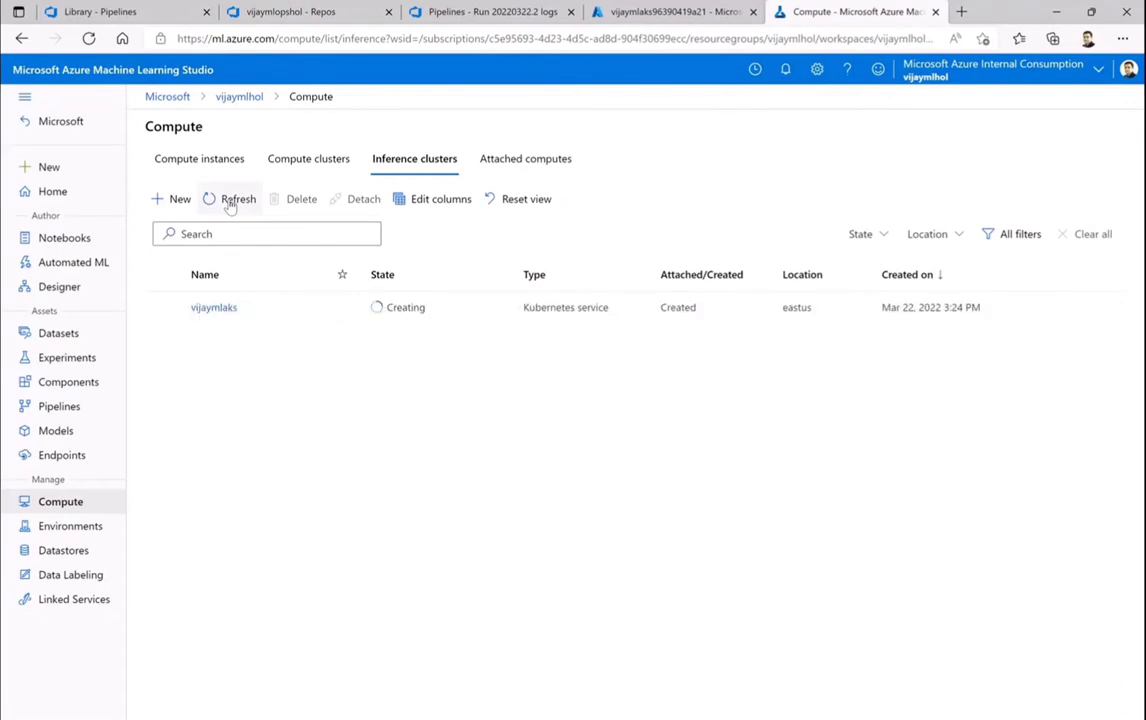
click(229, 201)
click(195, 313)
click(200, 309)
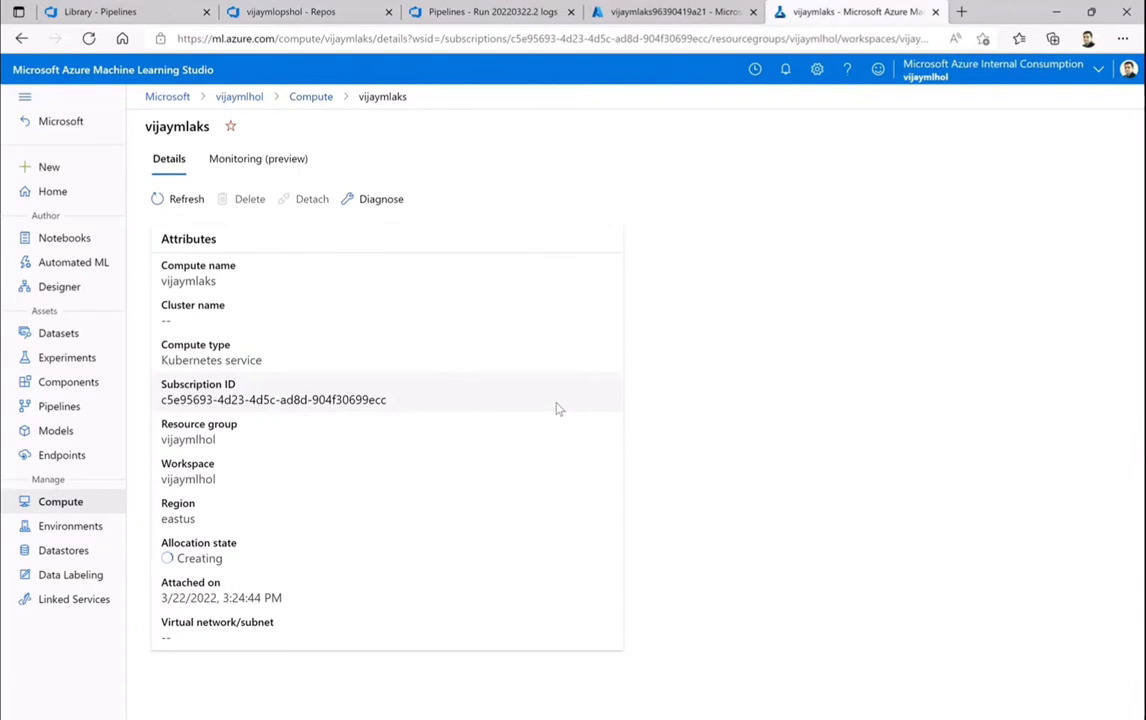
click(186, 200)
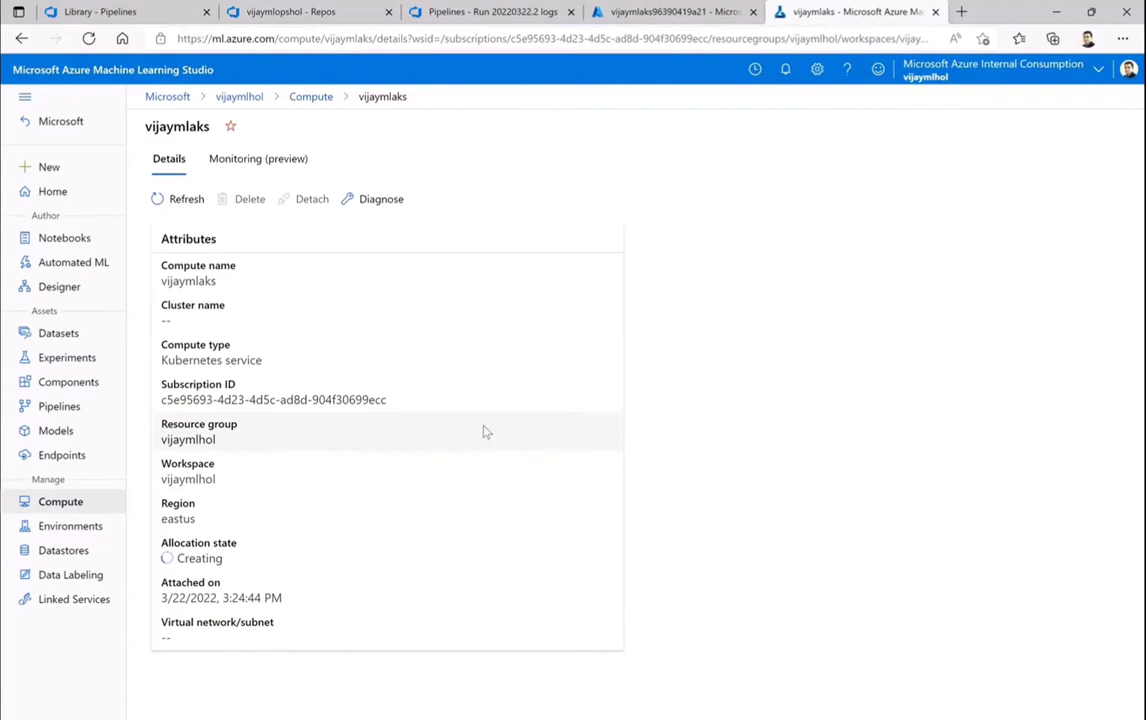
- Reopen the bubbly_cart_3xvcs387 run graph and switch to Azure DevOps to check the Invoke Batch Scoring pipeline task's log
click(62, 410)
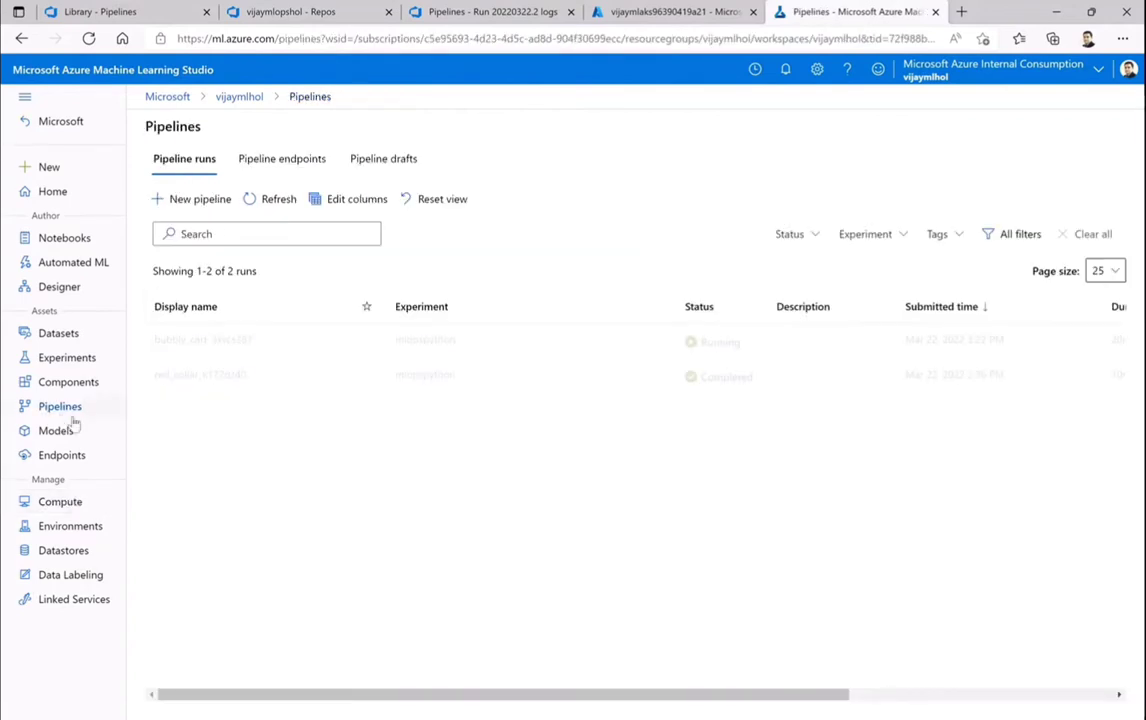
click(203, 339)
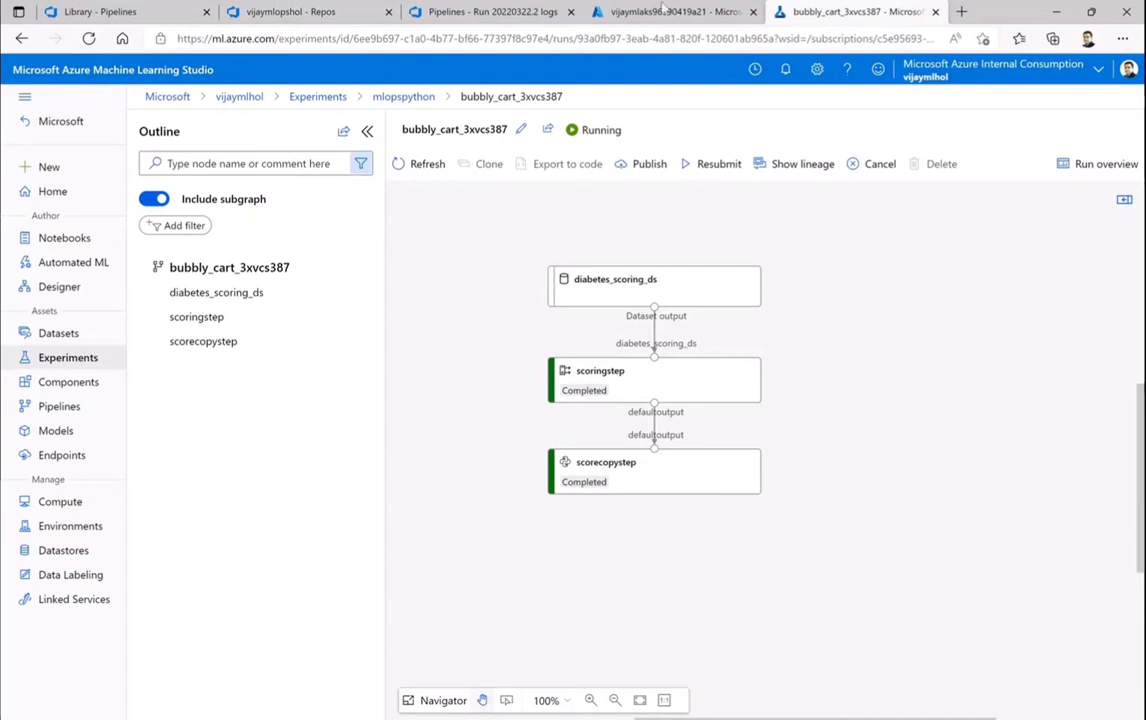
click(300, 11)
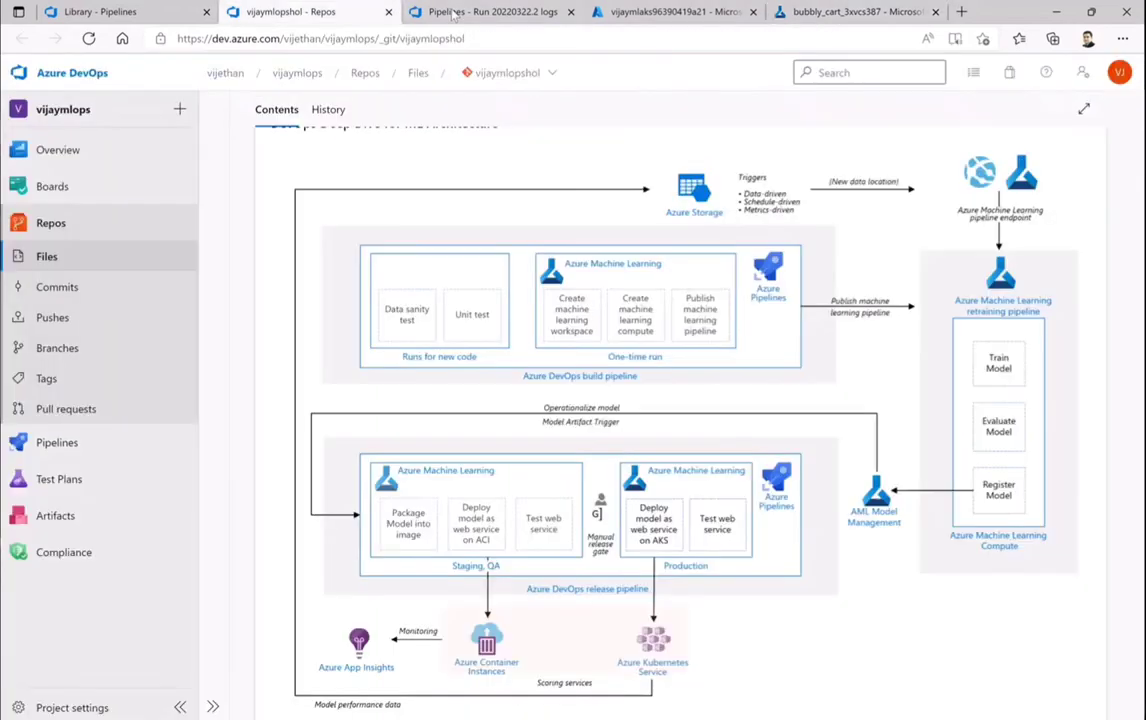
click(437, 15)
scroll(700, 400, down, 5)
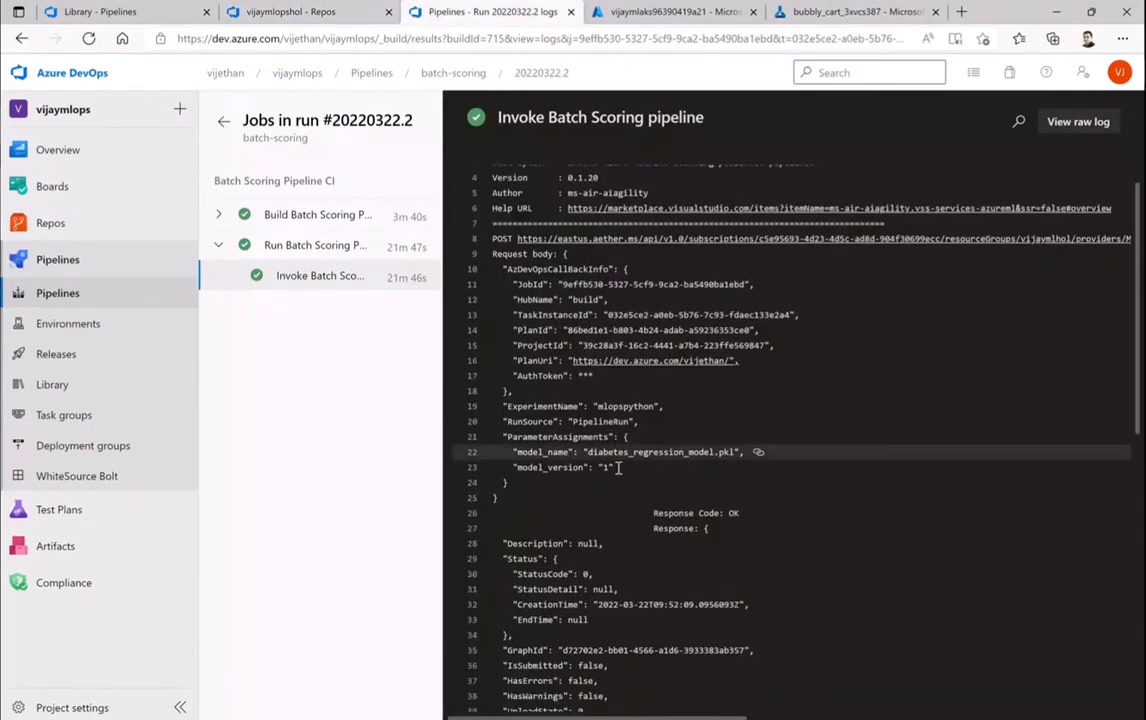
- Review the batch-scoring run's summary and the pipeline's run history, and return to the list of recently run pipelines
click(223, 121)
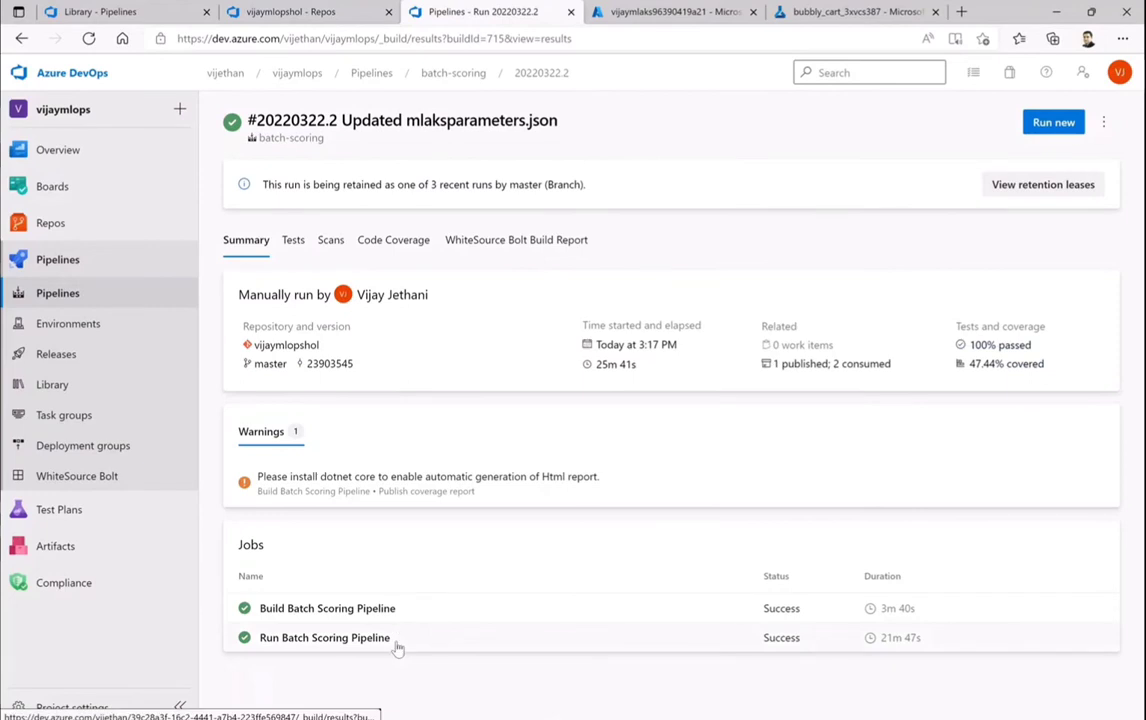
click(436, 77)
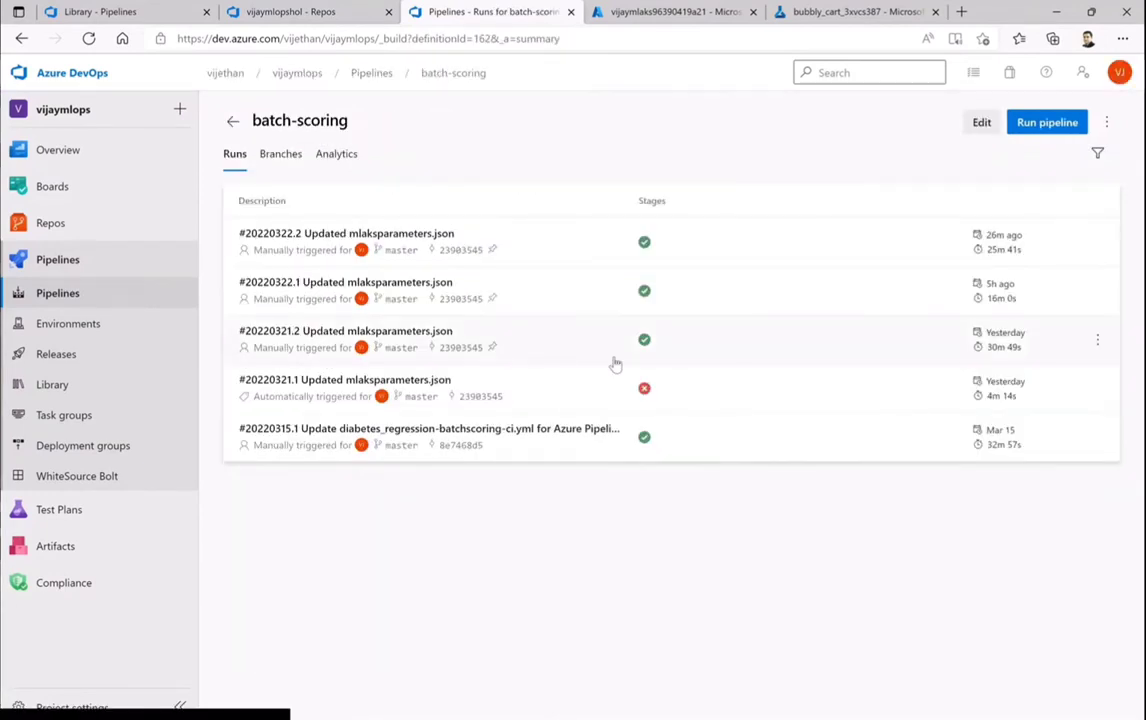
click(50, 262)
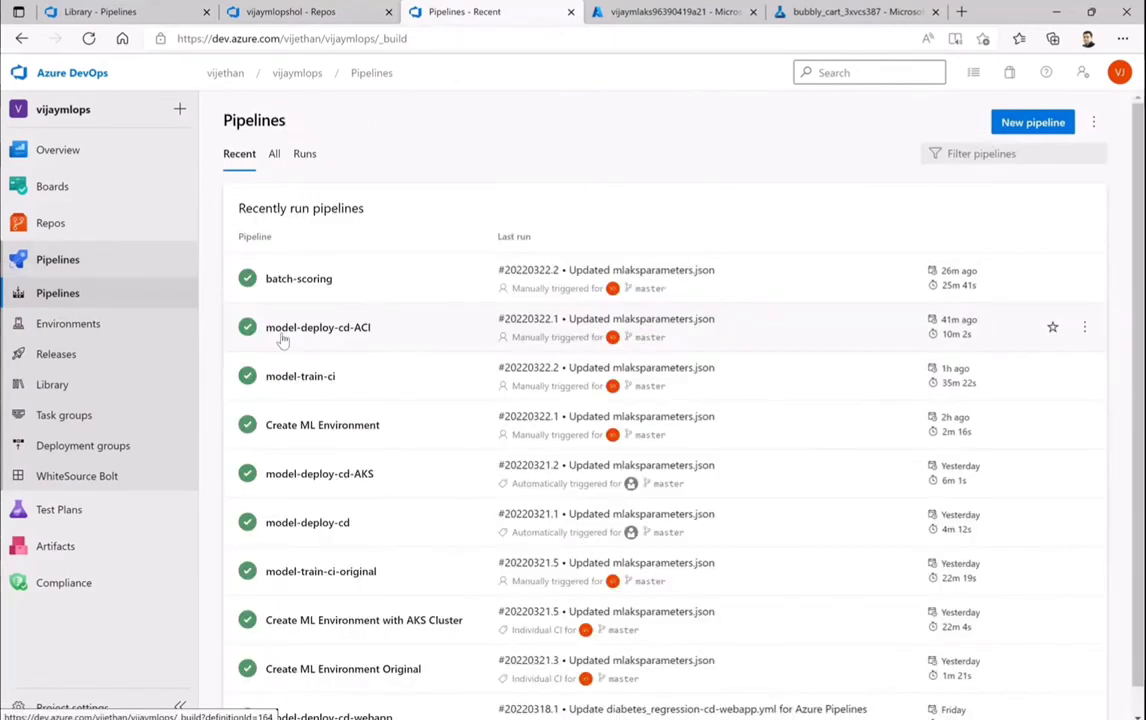
- Look over the devopsforai-aml-vg variable group and examine the ML architecture diagram in the repo's README
click(100, 11)
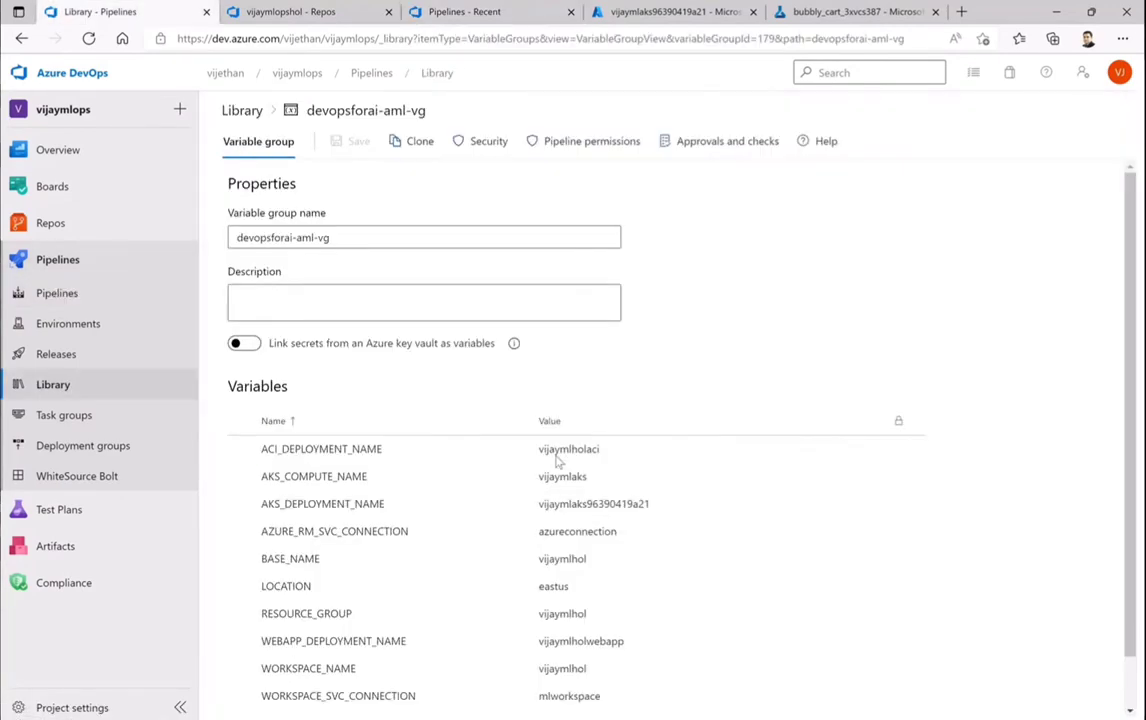
scroll(308, 288, down, 1)
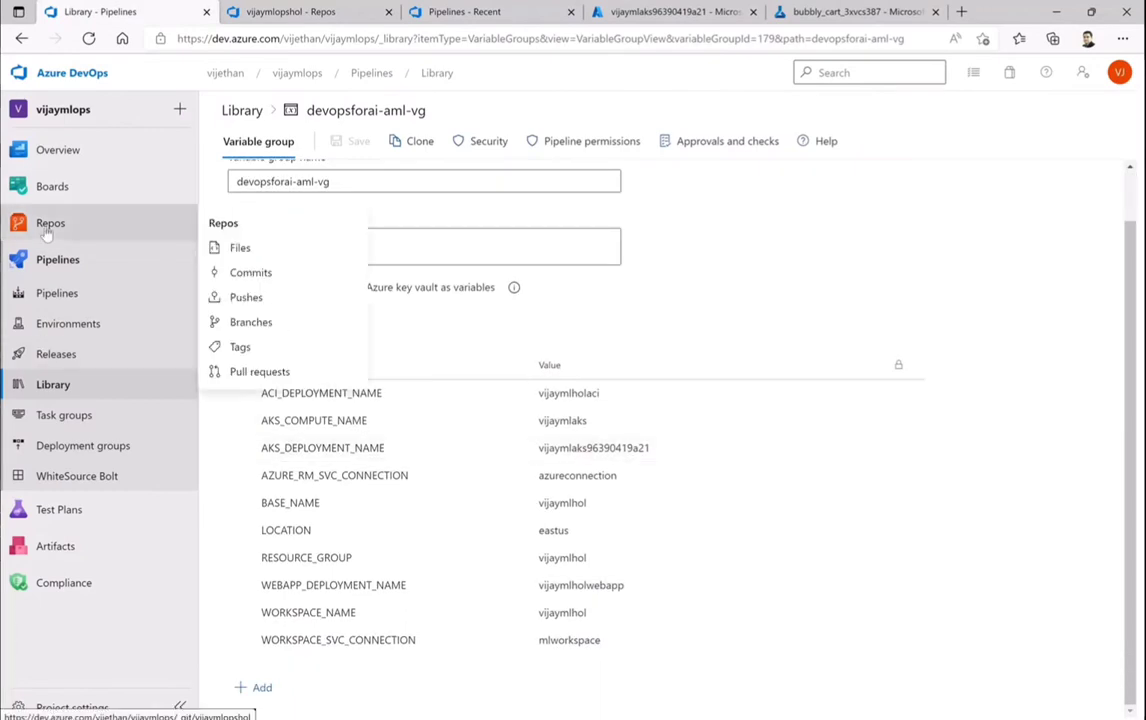
click(58, 236)
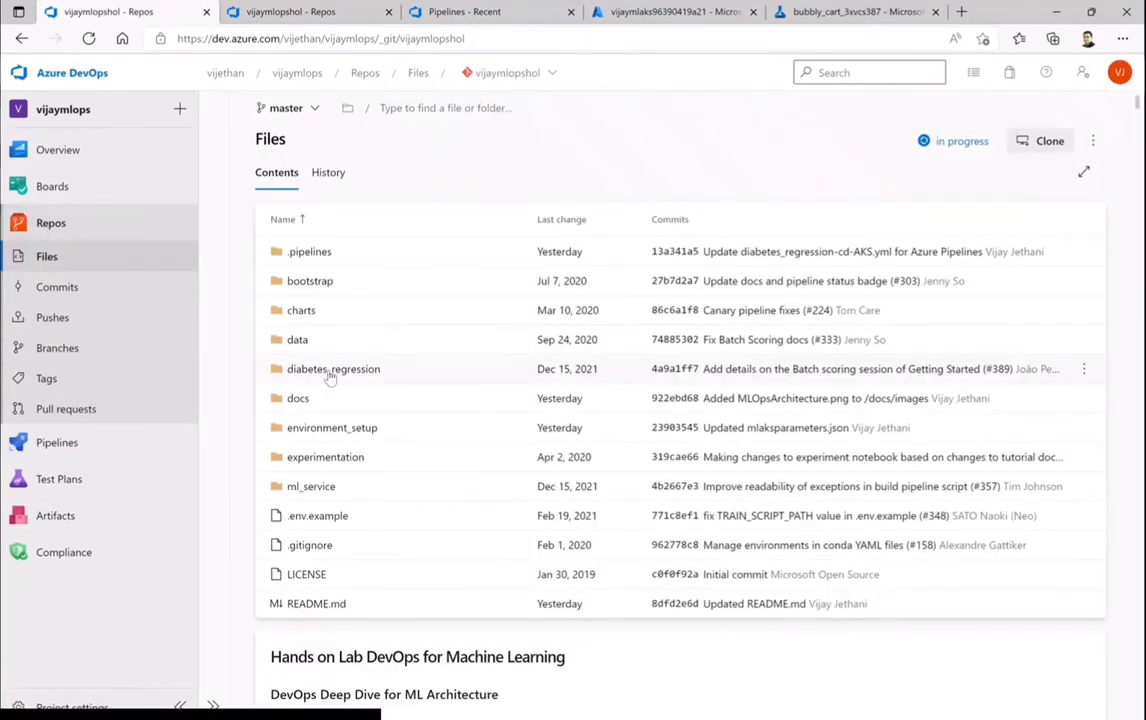
scroll(512, 477, down, 6)
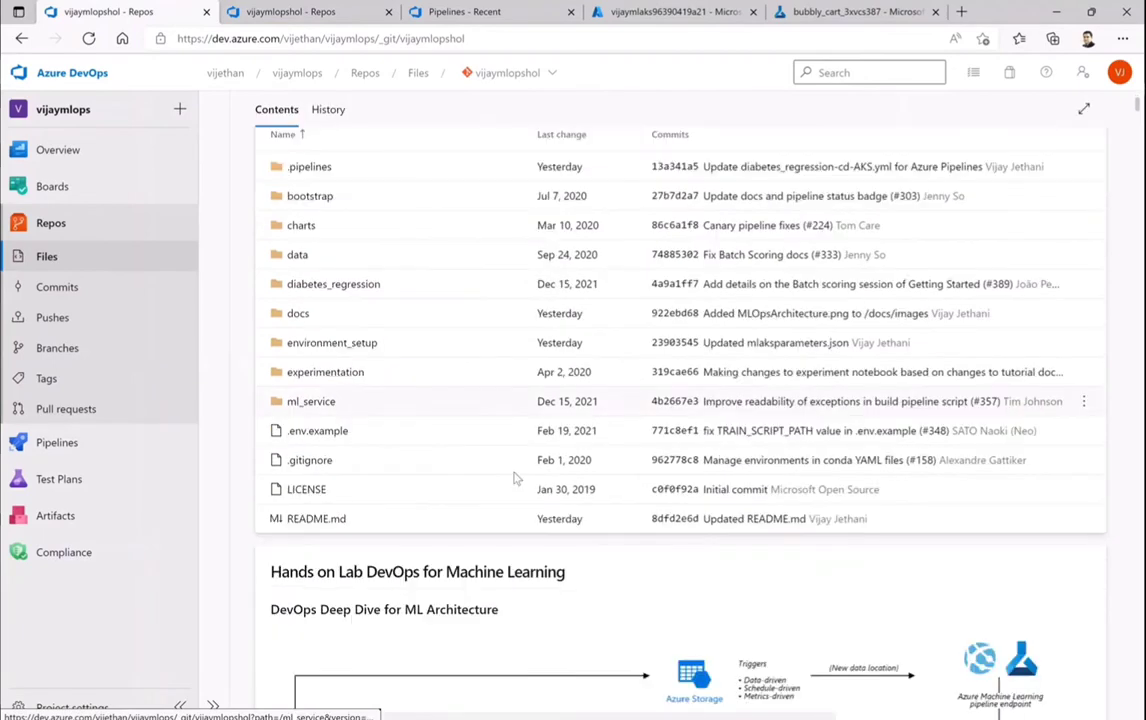
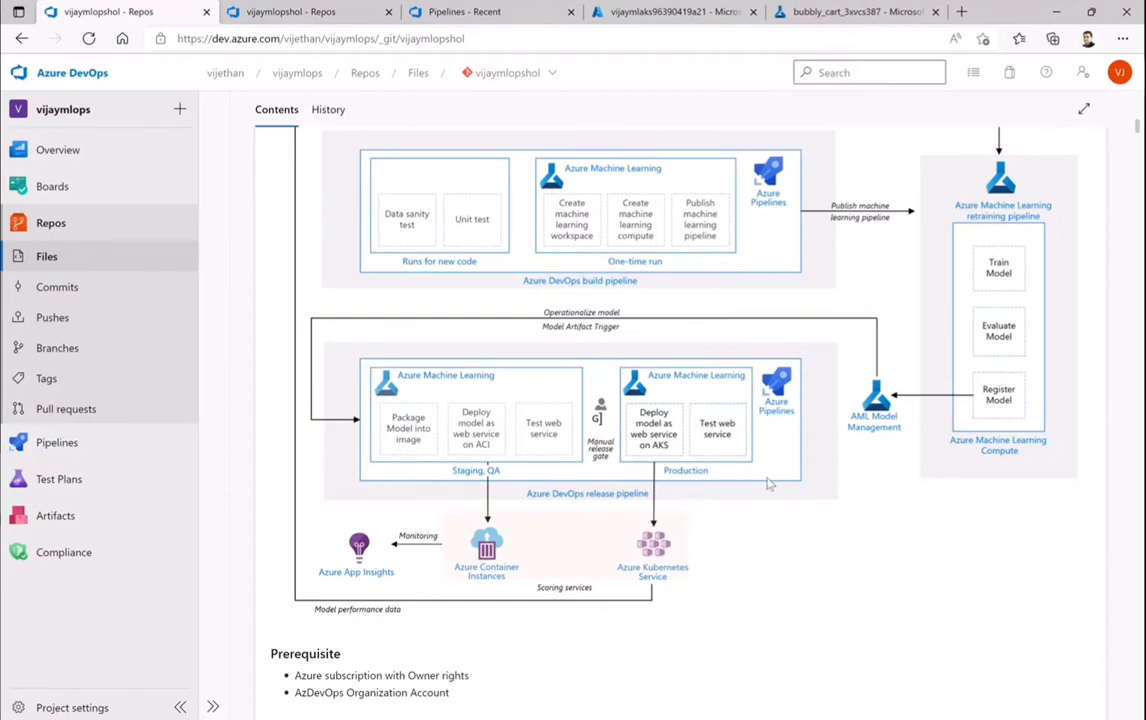
scroll(758, 484, up, 2)
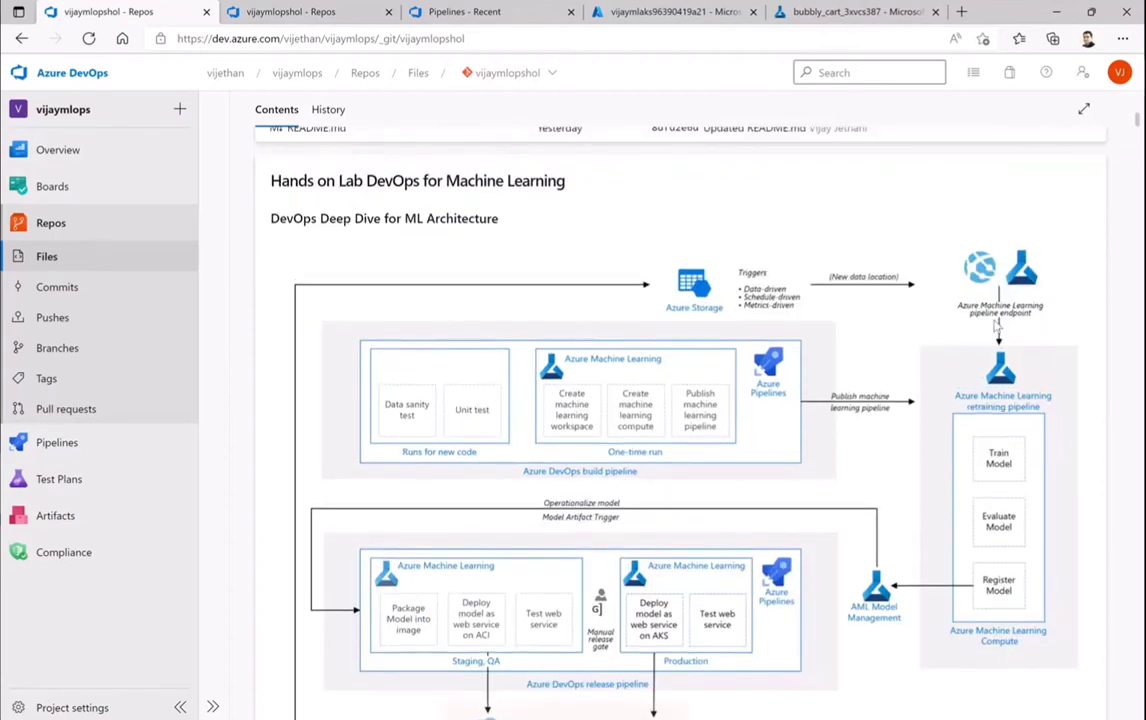
scroll(920, 460, down, 2)
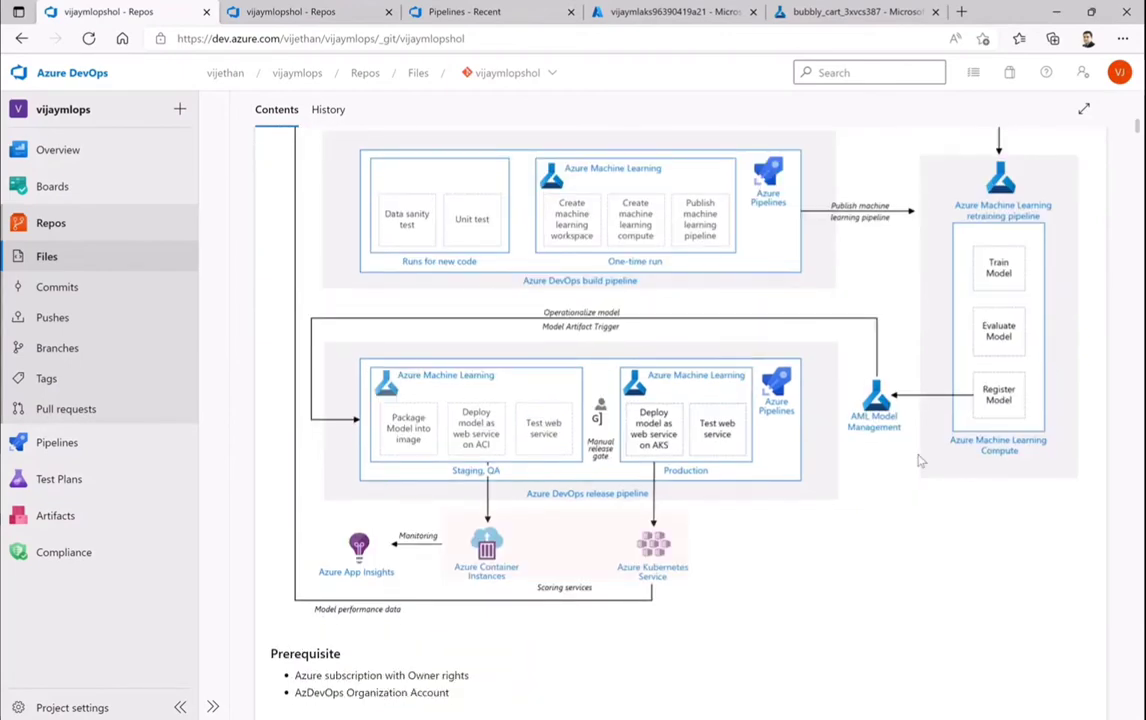
click(294, 13)
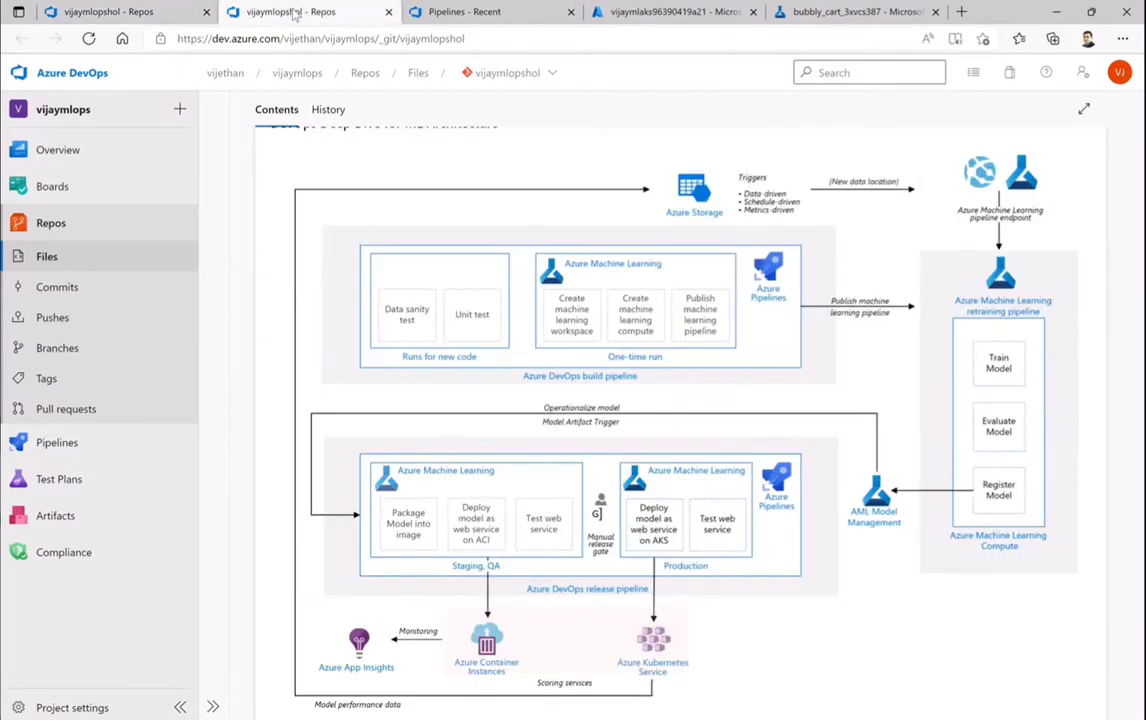
- Switch to Azure Machine Learning Studio and recheck the inference cluster, refreshing both its details and the inference clusters list
click(836, 14)
click(57, 499)
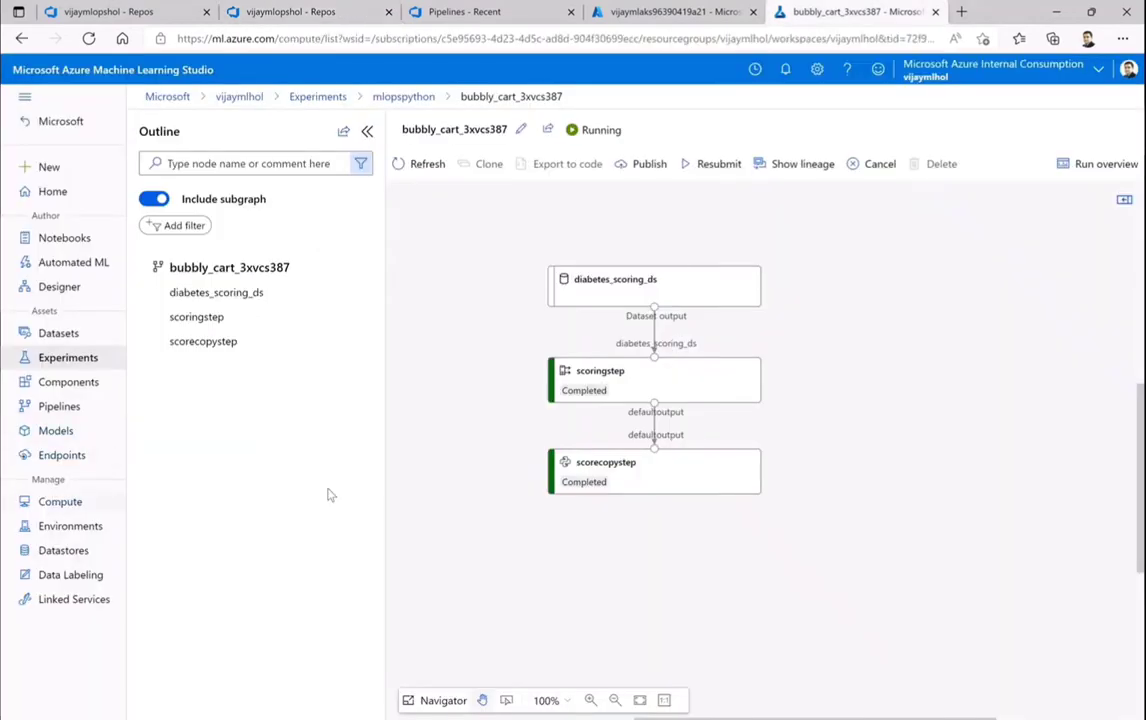
click(399, 166)
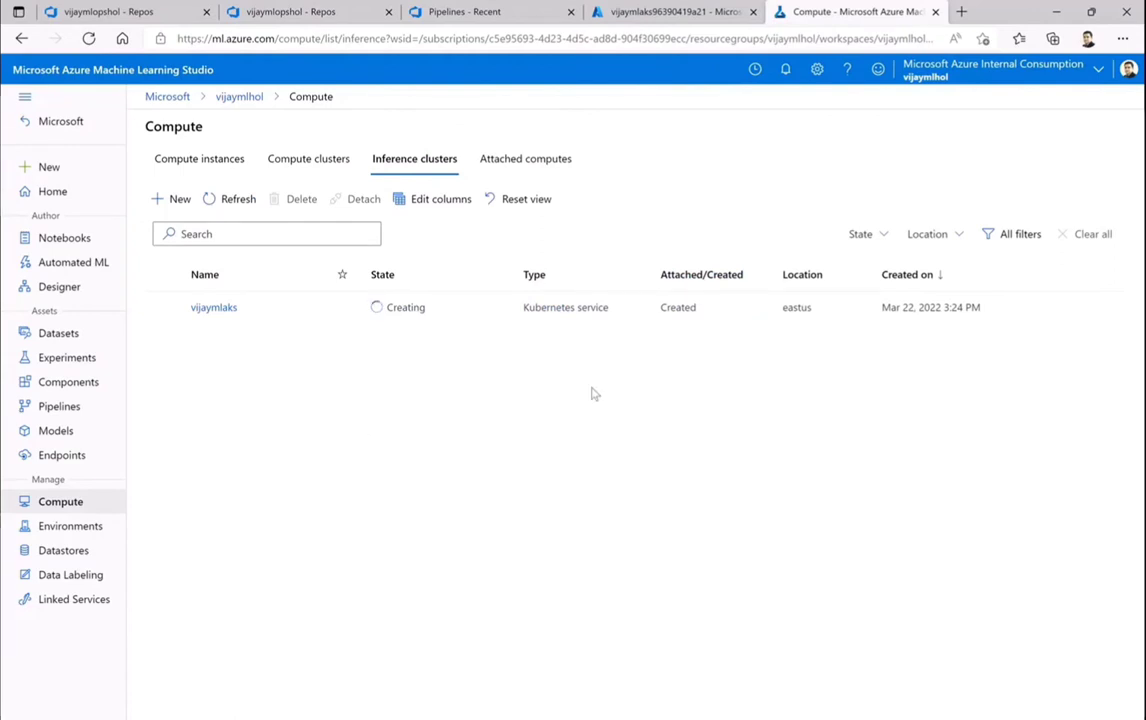
click(212, 309)
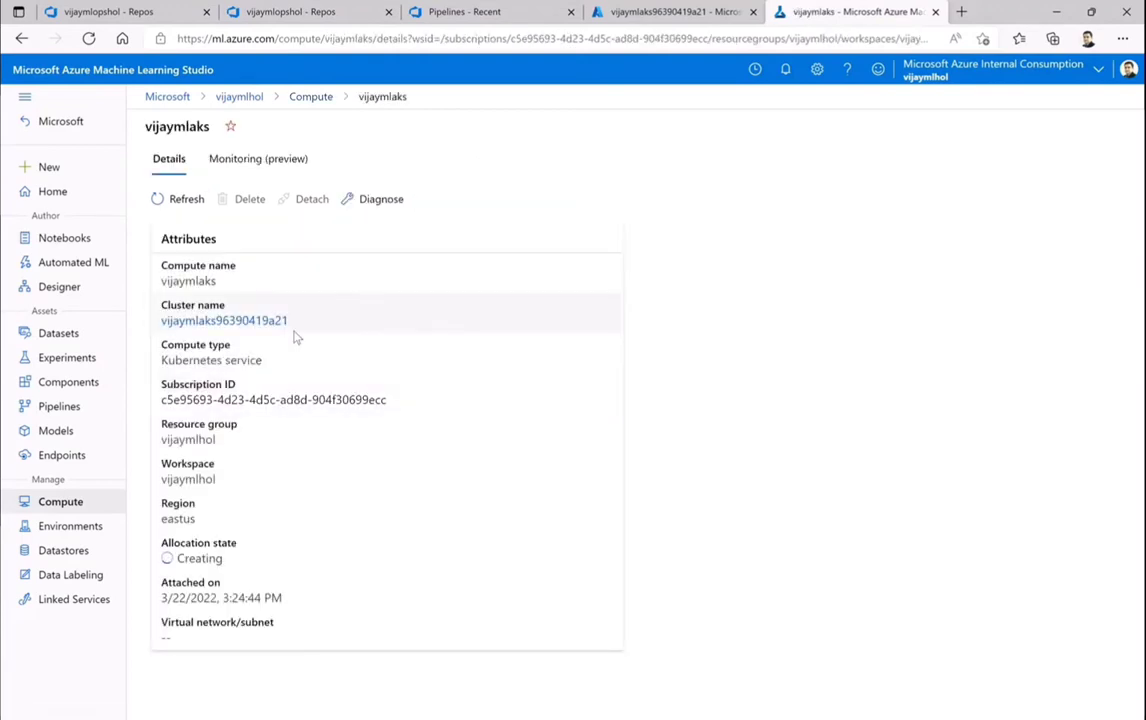
click(183, 199)
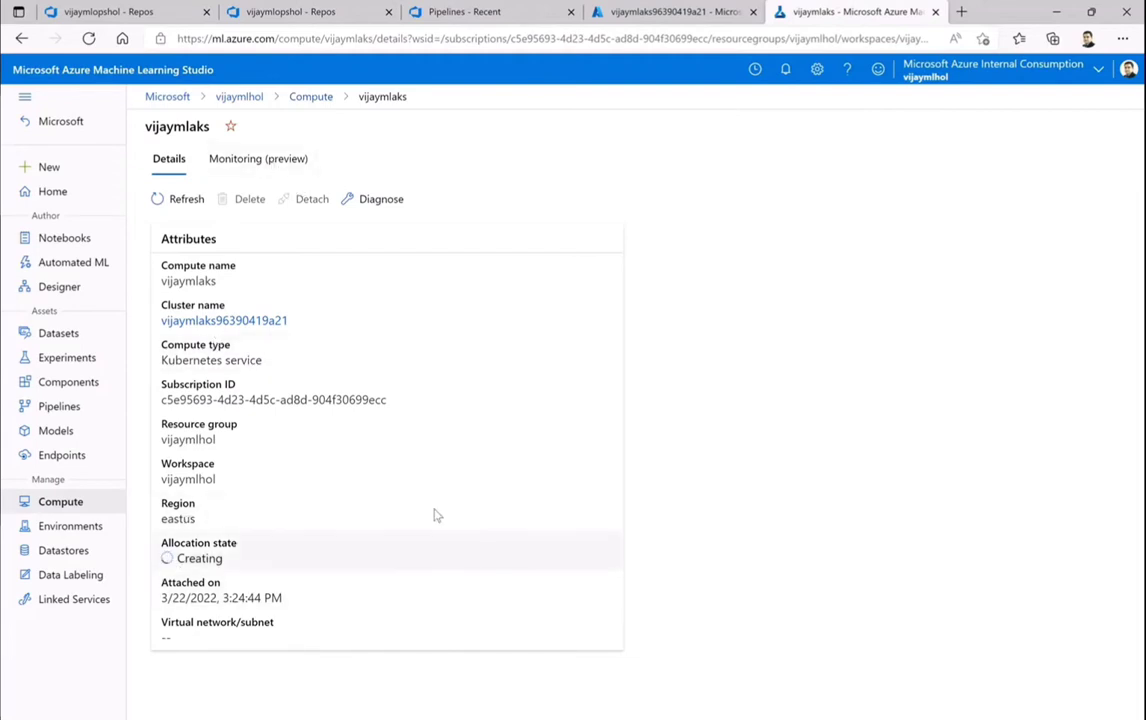
click(311, 97)
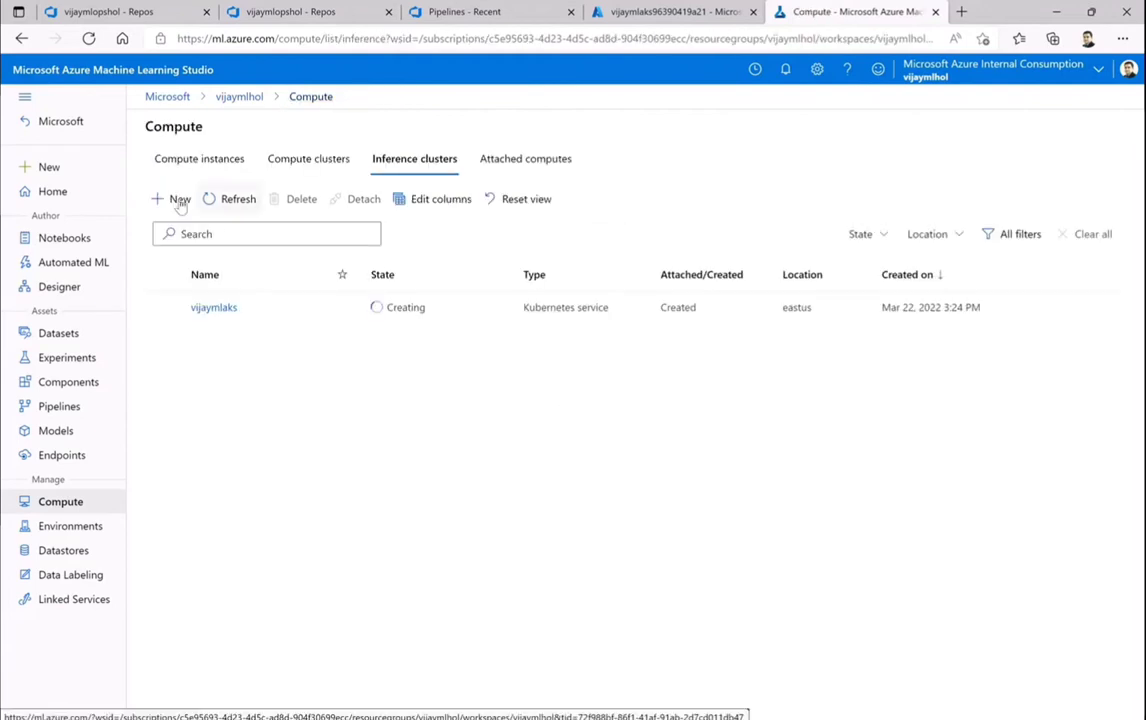
click(228, 200)
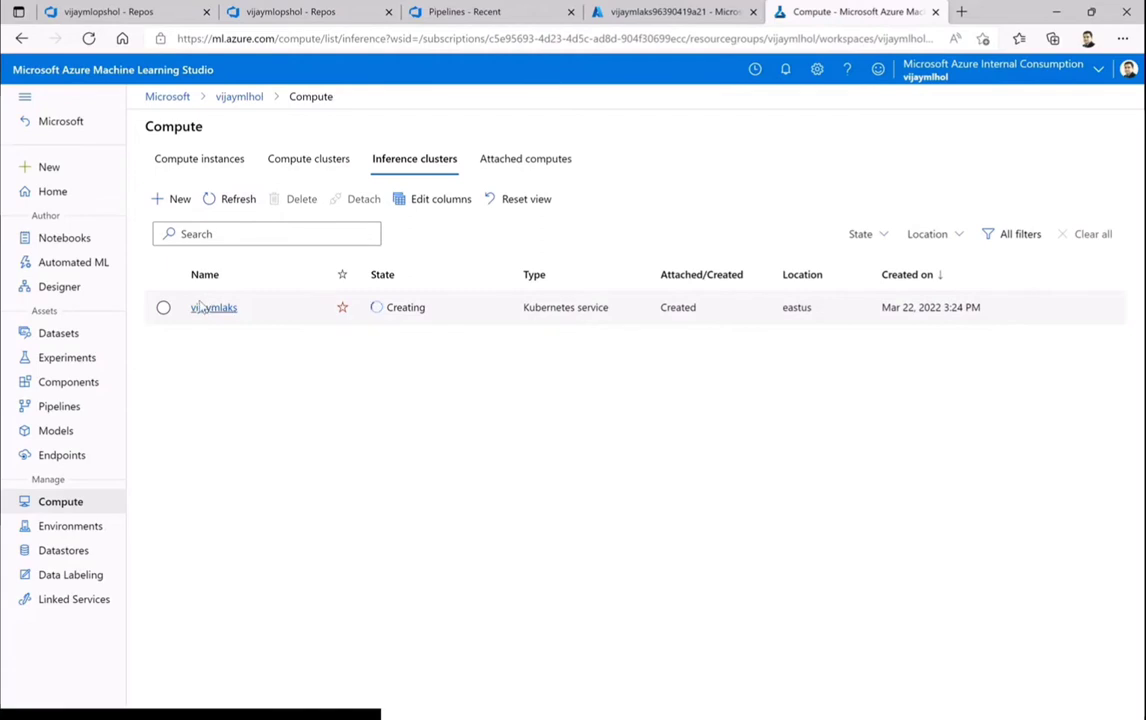
- Open the AKS inference cluster's details, highlight its cluster name, and check the matching Kubernetes service and resource group in the Azure portal
click(201, 307)
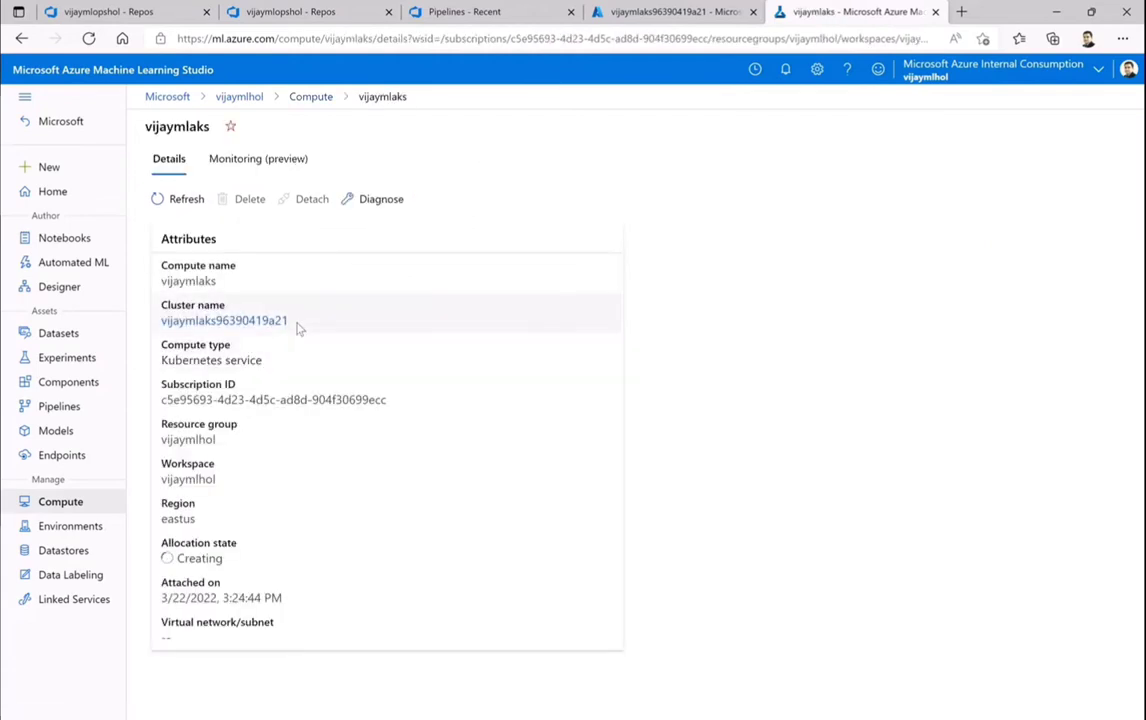
drag(289, 321, 163, 322)
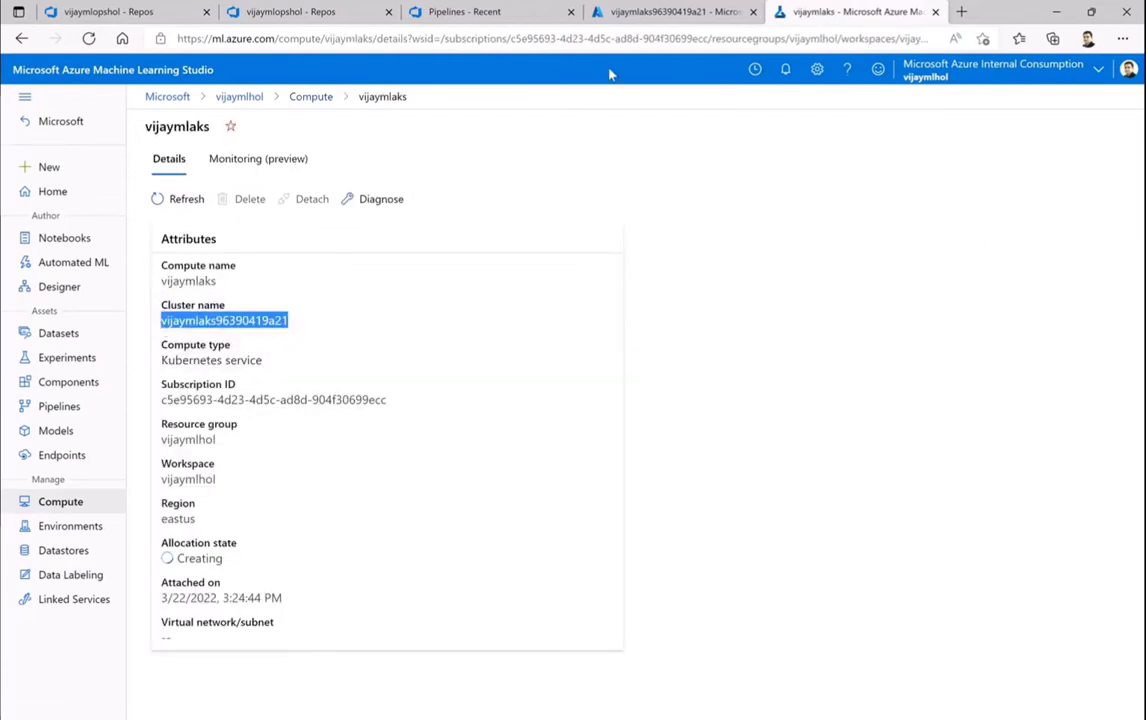
click(657, 16)
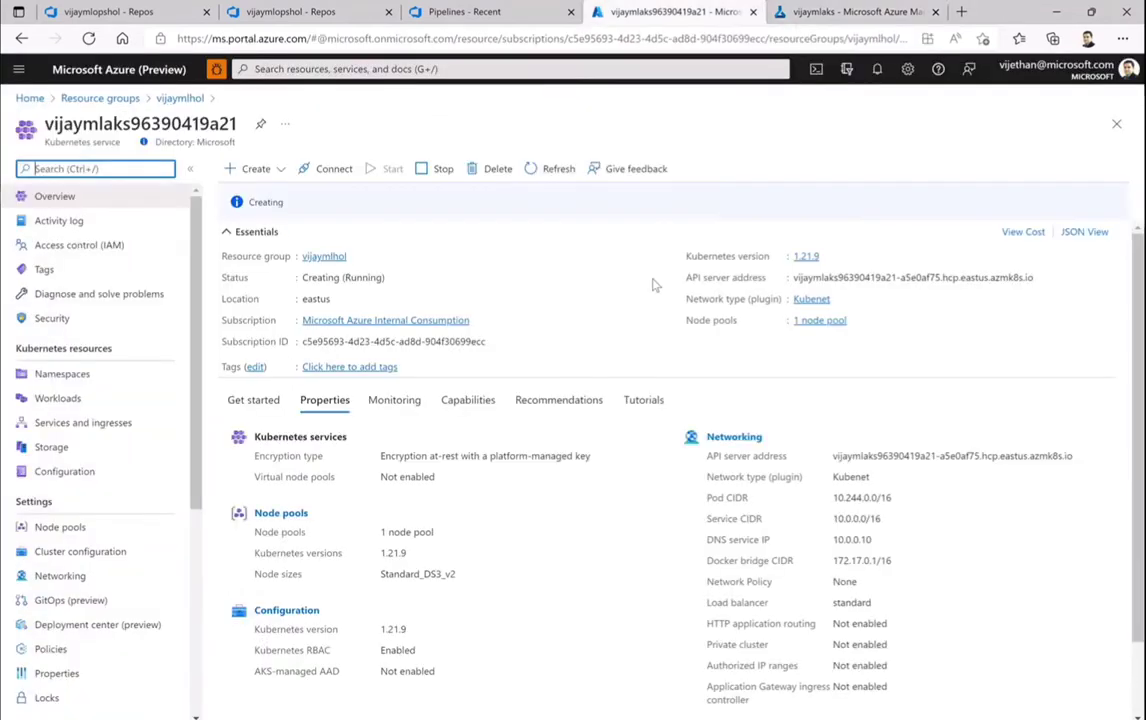
click(171, 99)
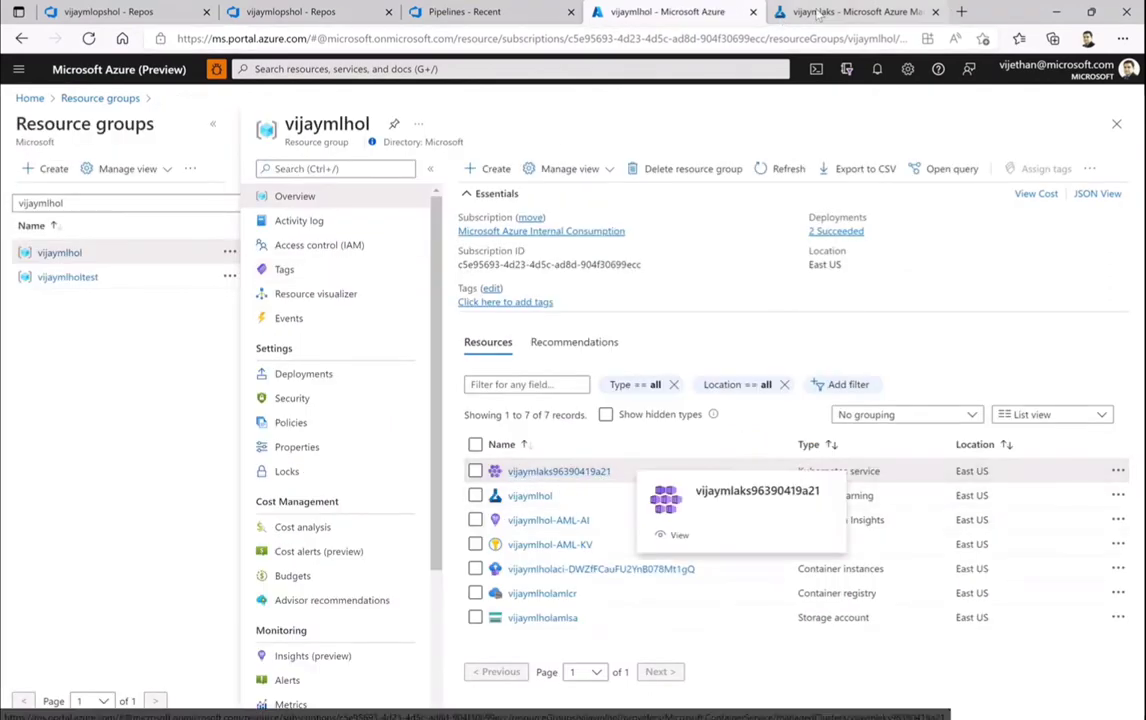
click(817, 12)
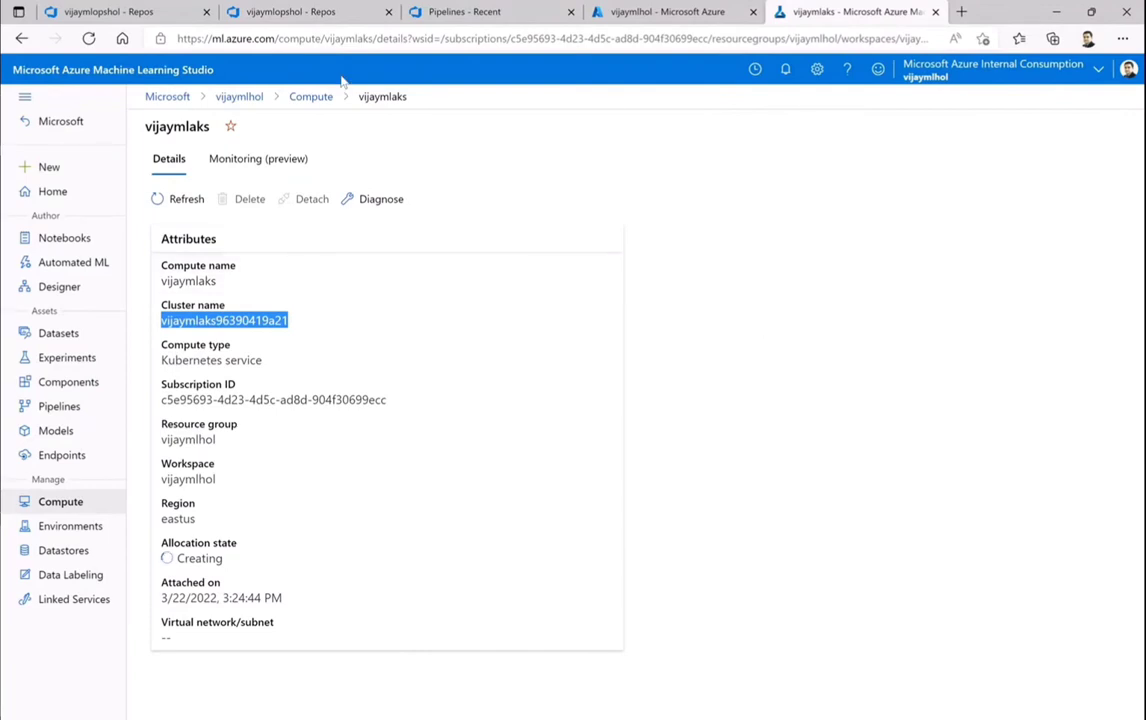
- Switch to Azure DevOps, open the model-deploy-cd-AKS pipeline for editing, and set its processing of new run requests to Enabled
click(290, 11)
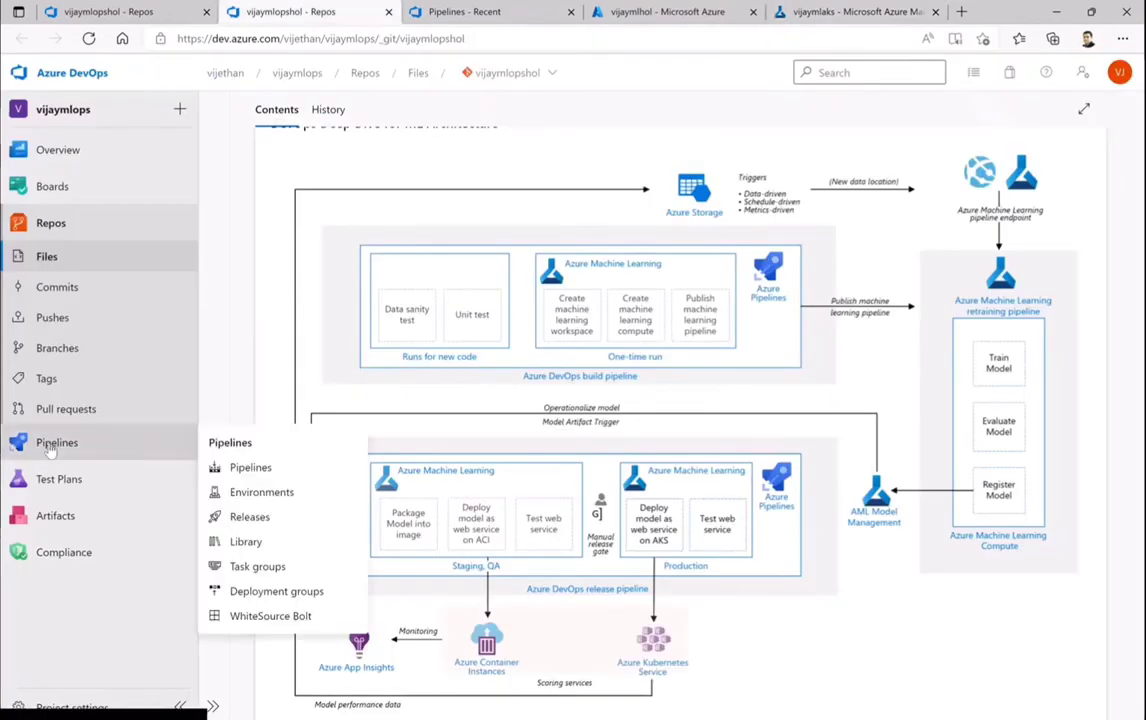
click(142, 445)
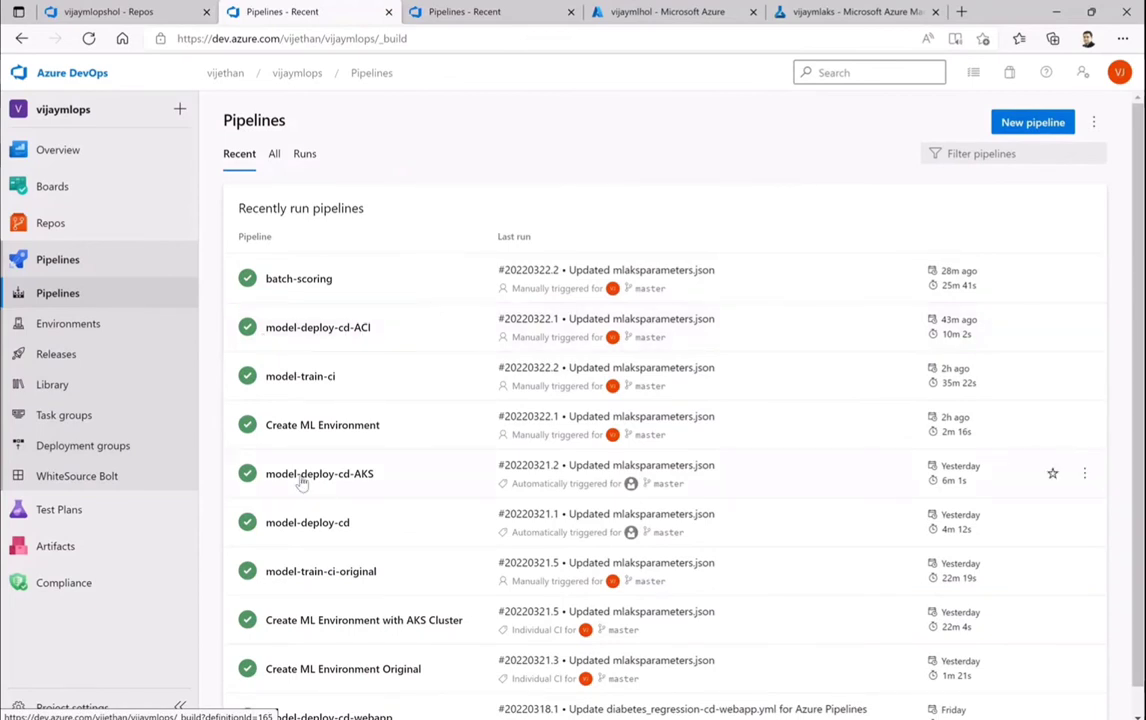
click(1084, 473)
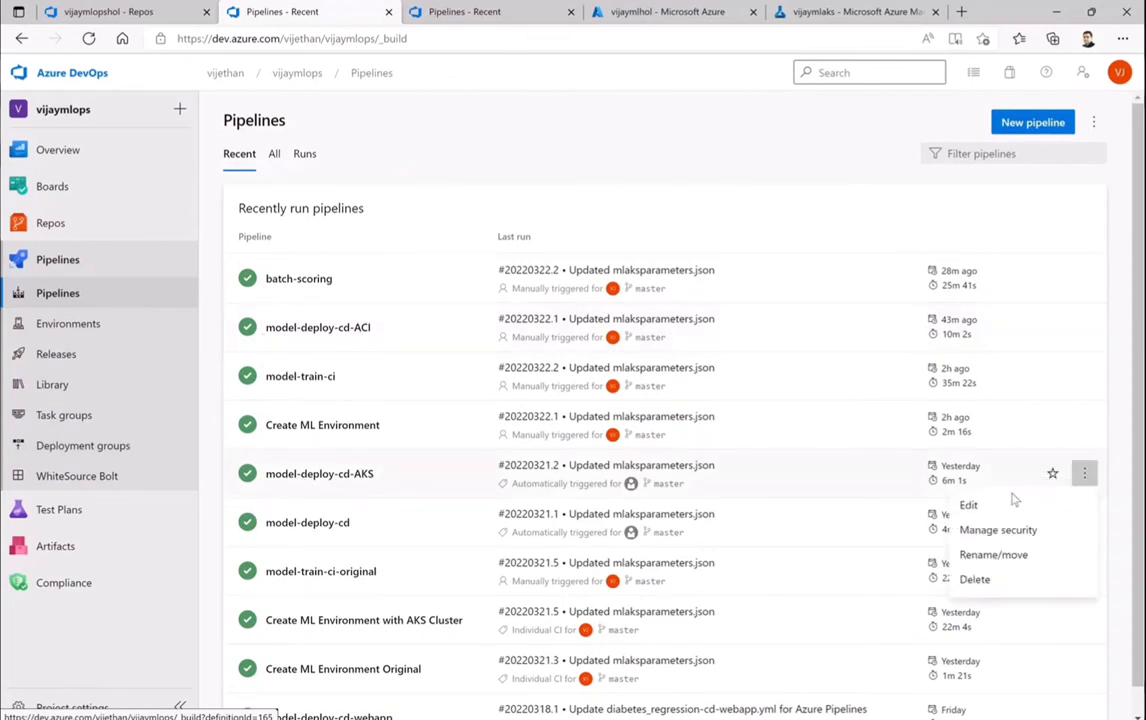
click(969, 505)
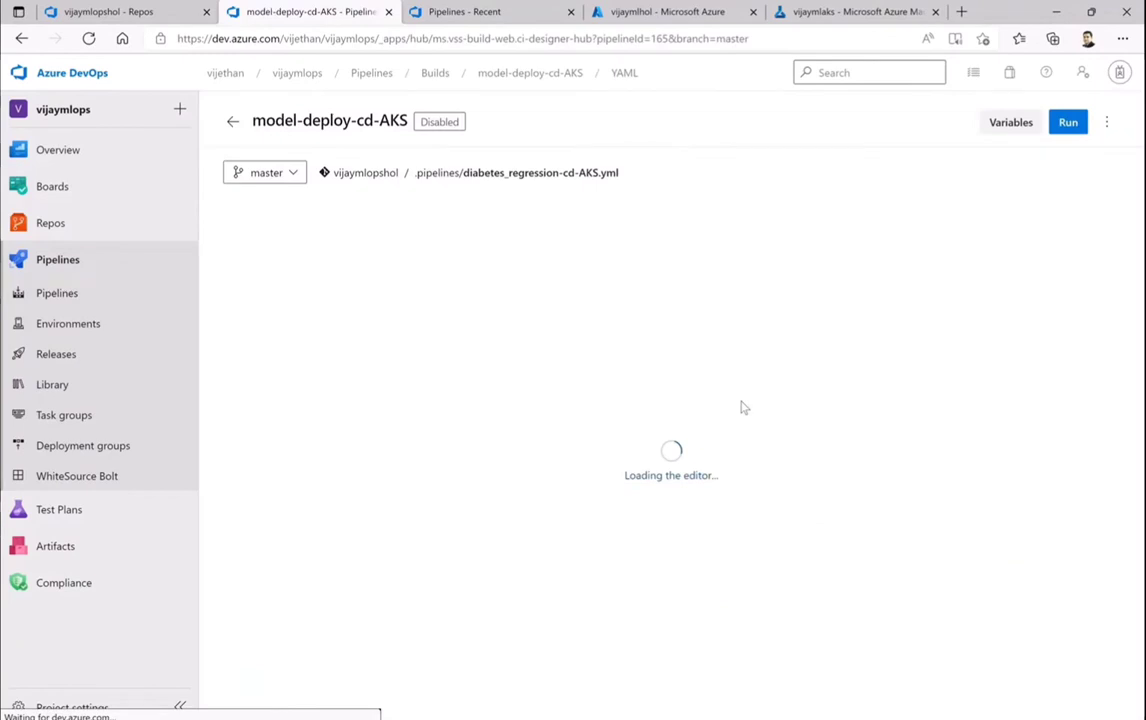
click(1106, 122)
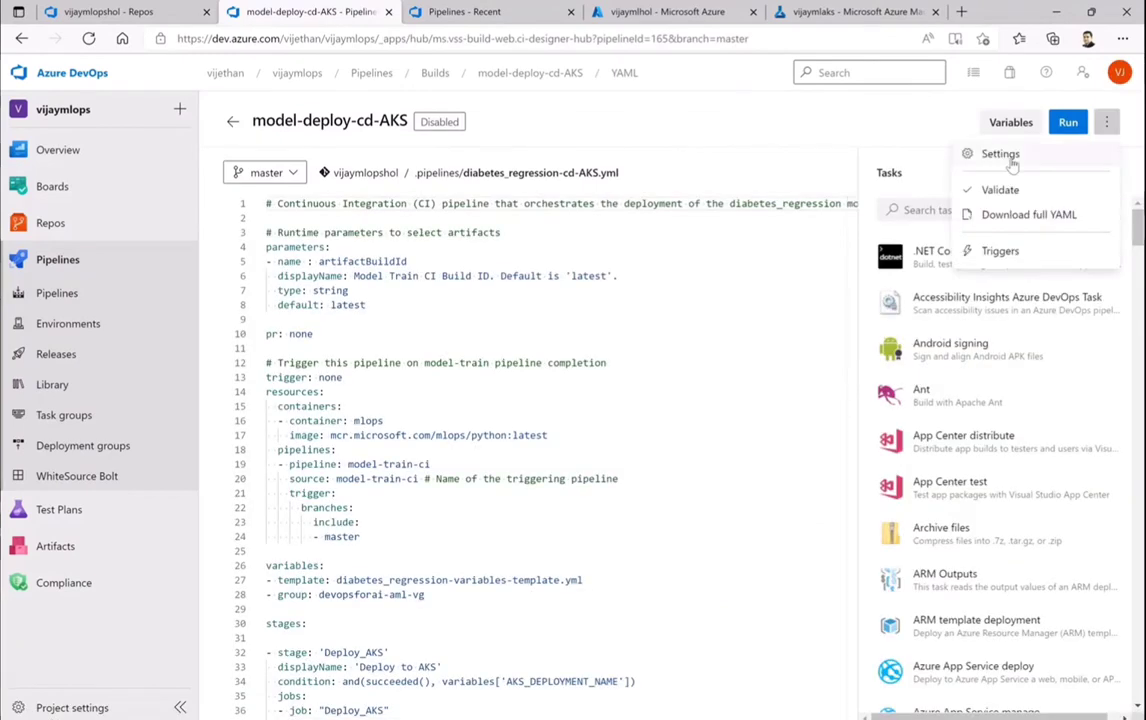
click(1010, 162)
click(790, 147)
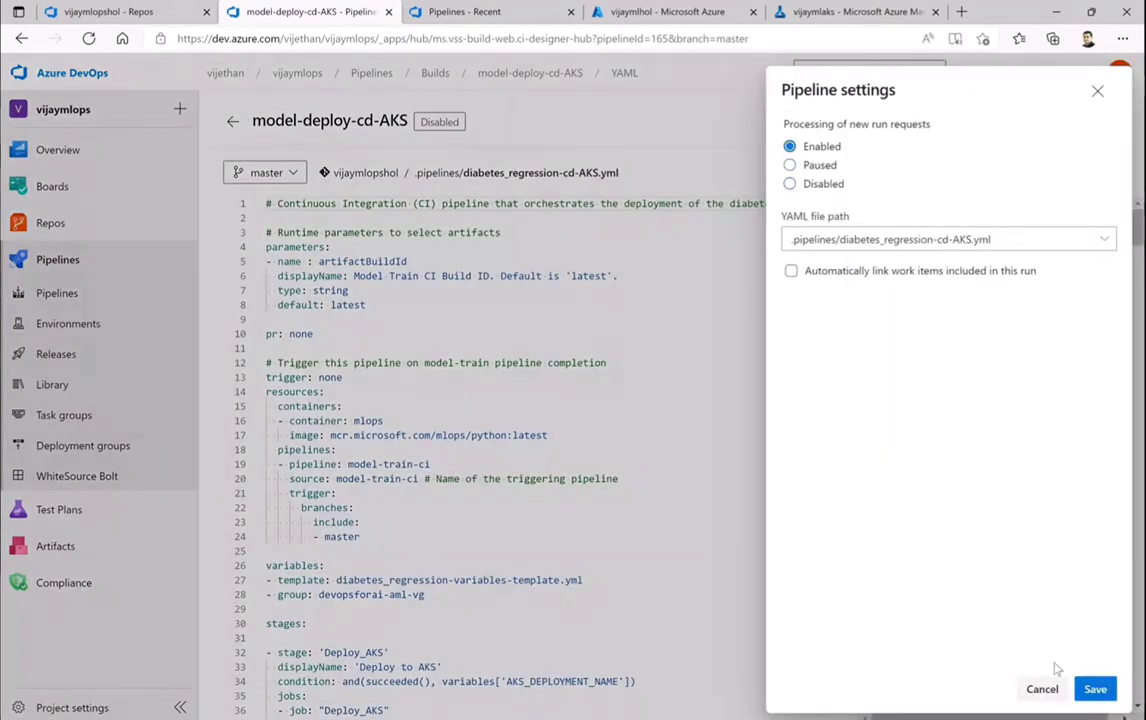
click(1095, 688)
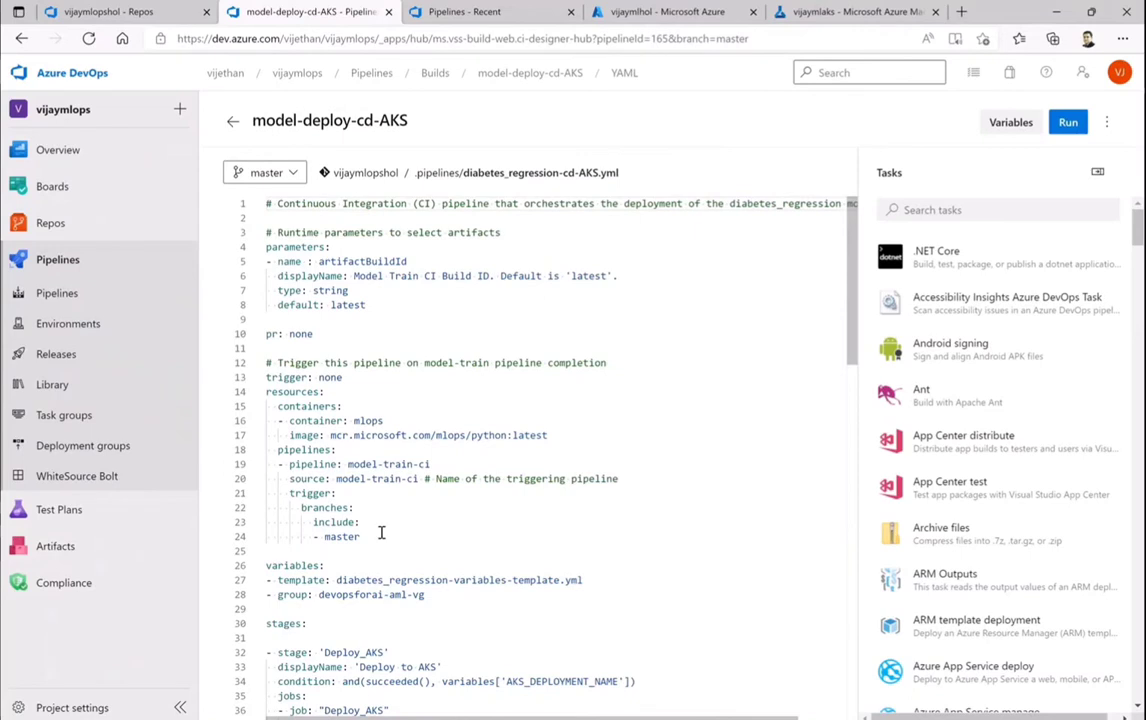
- Review diabetes_regression-cd-AKS.yml, examining the model-train-ci pipeline resource, the Deploy to AKS (CLI) task and the Smoke test task
drag(440, 464, 341, 466)
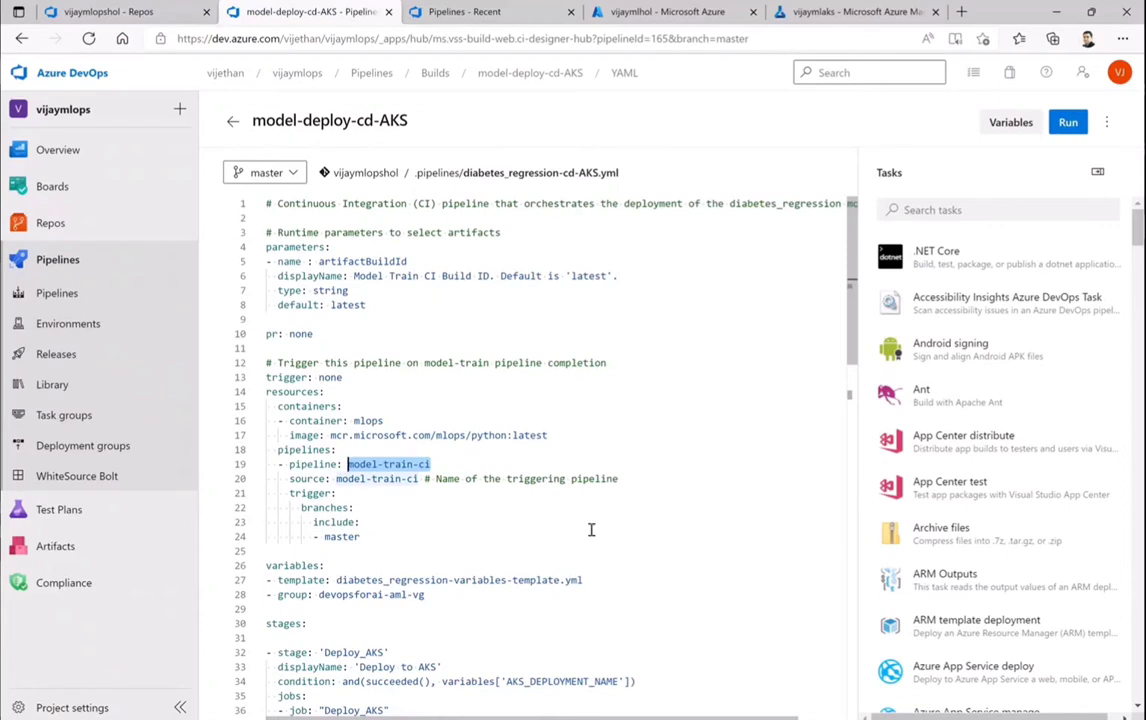
click(516, 523)
scroll(517, 521, down, 2)
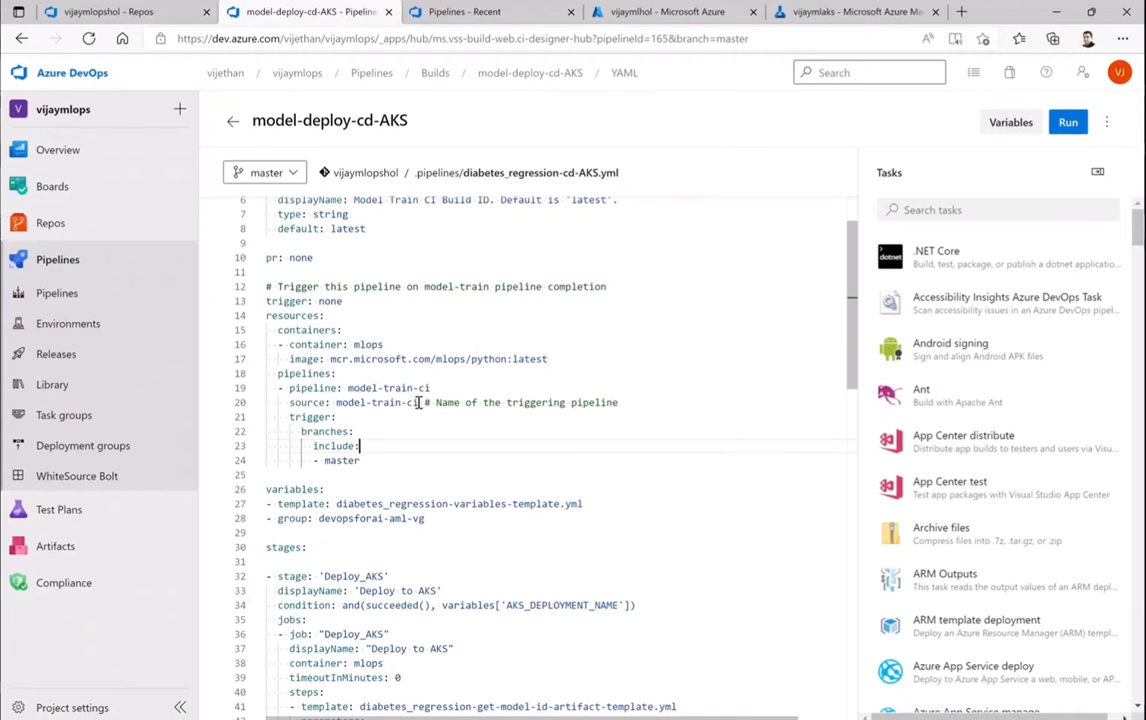
scroll(351, 470, down, 2)
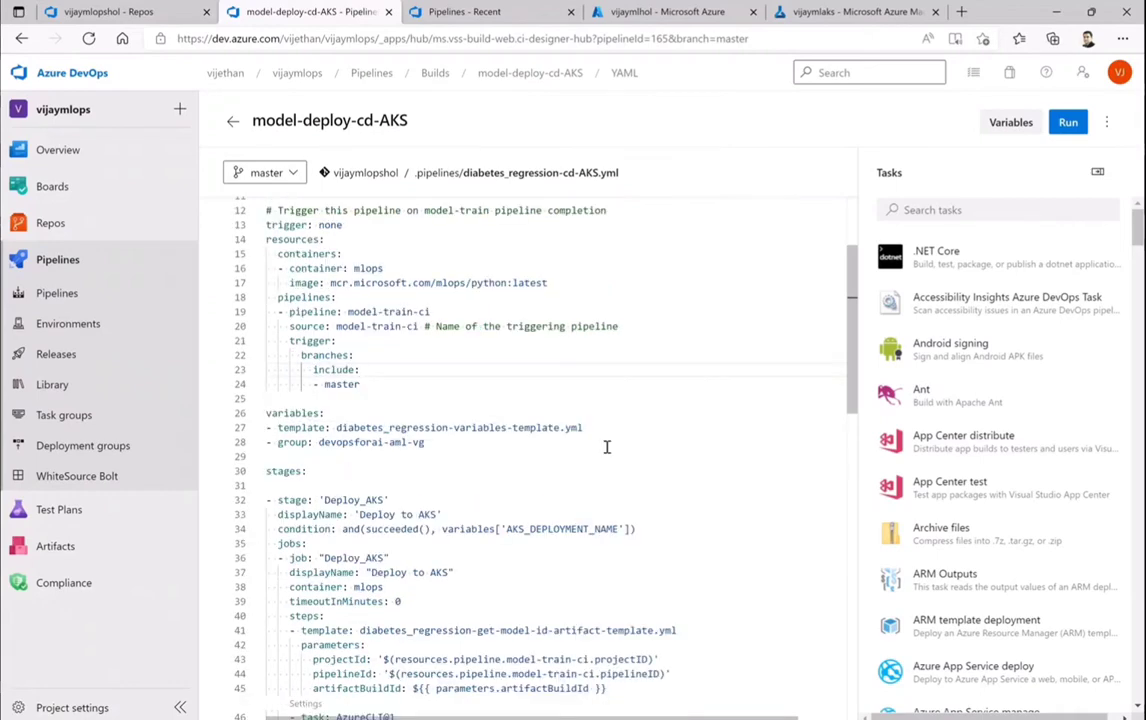
scroll(606, 447, down, 3)
scroll(475, 495, down, 5)
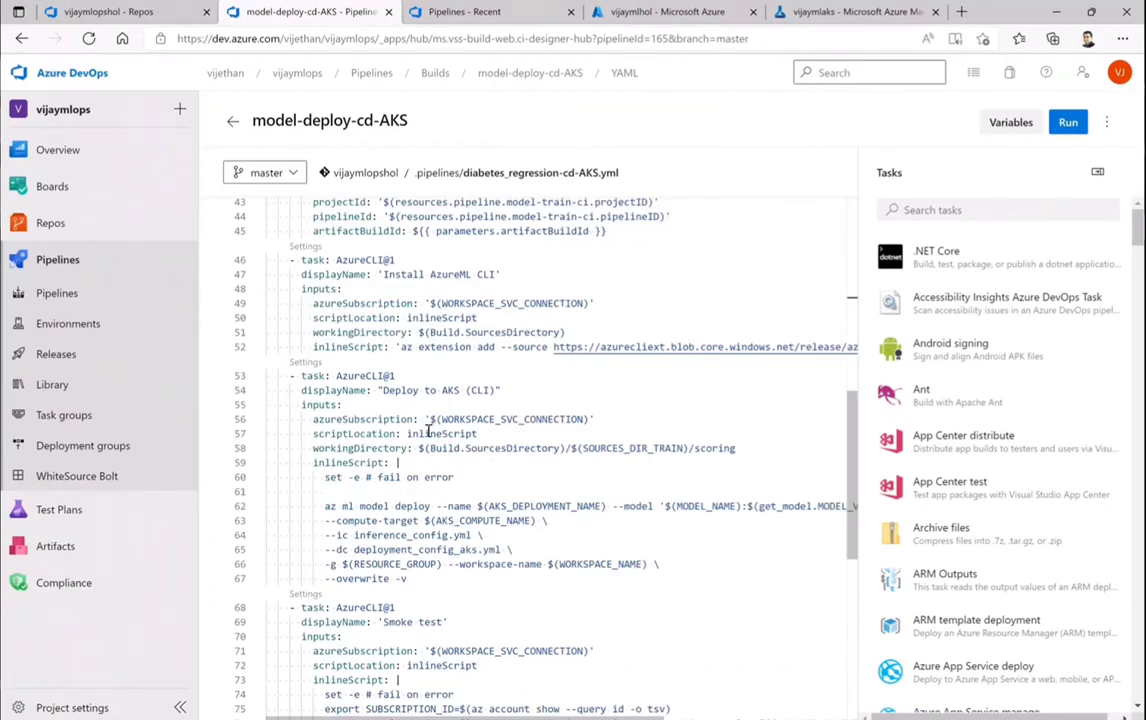
scroll(421, 452, down, 2)
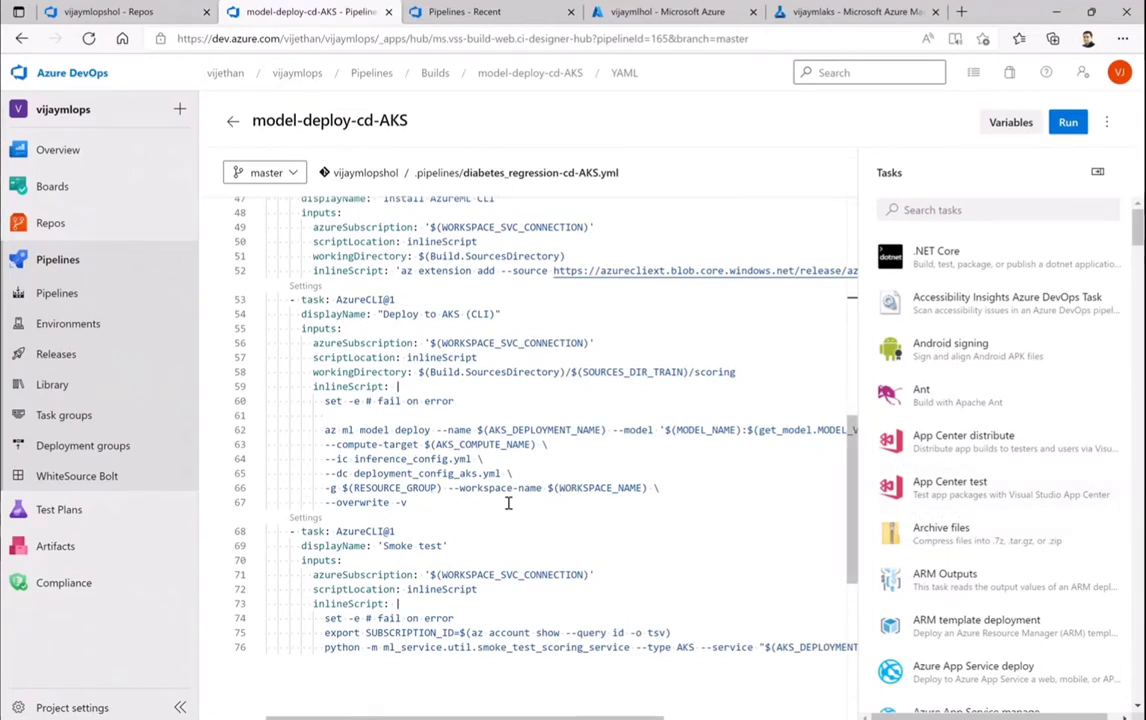
scroll(504, 558, down, 2)
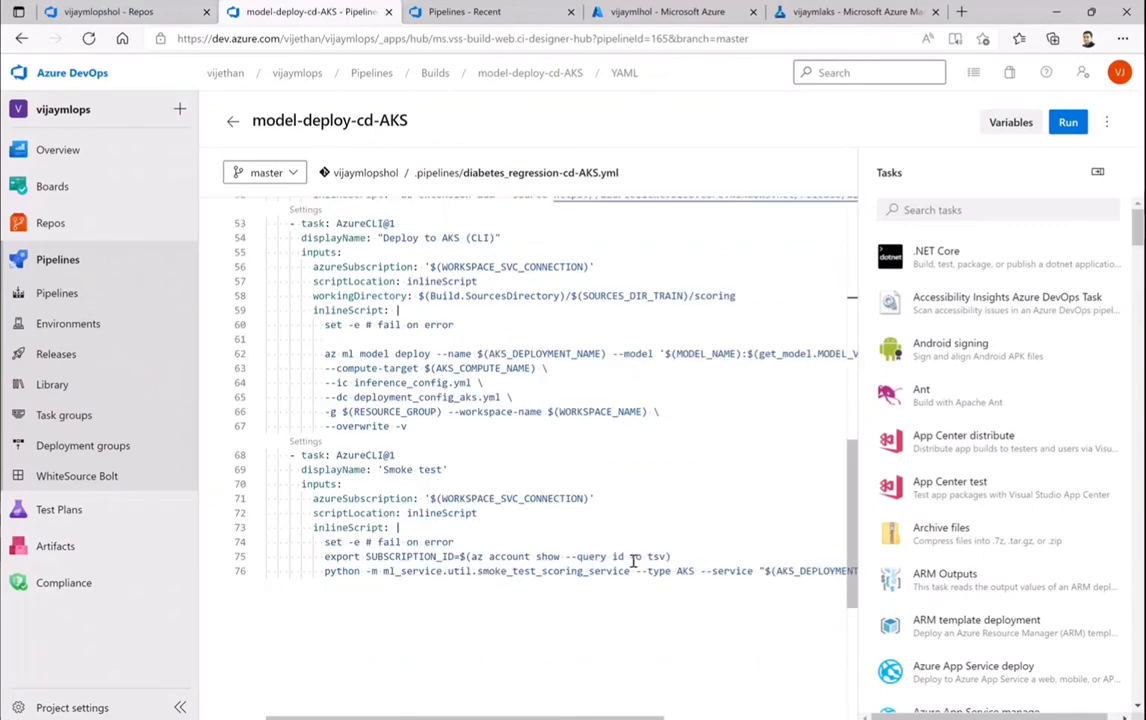
scroll(541, 568, up, 3)
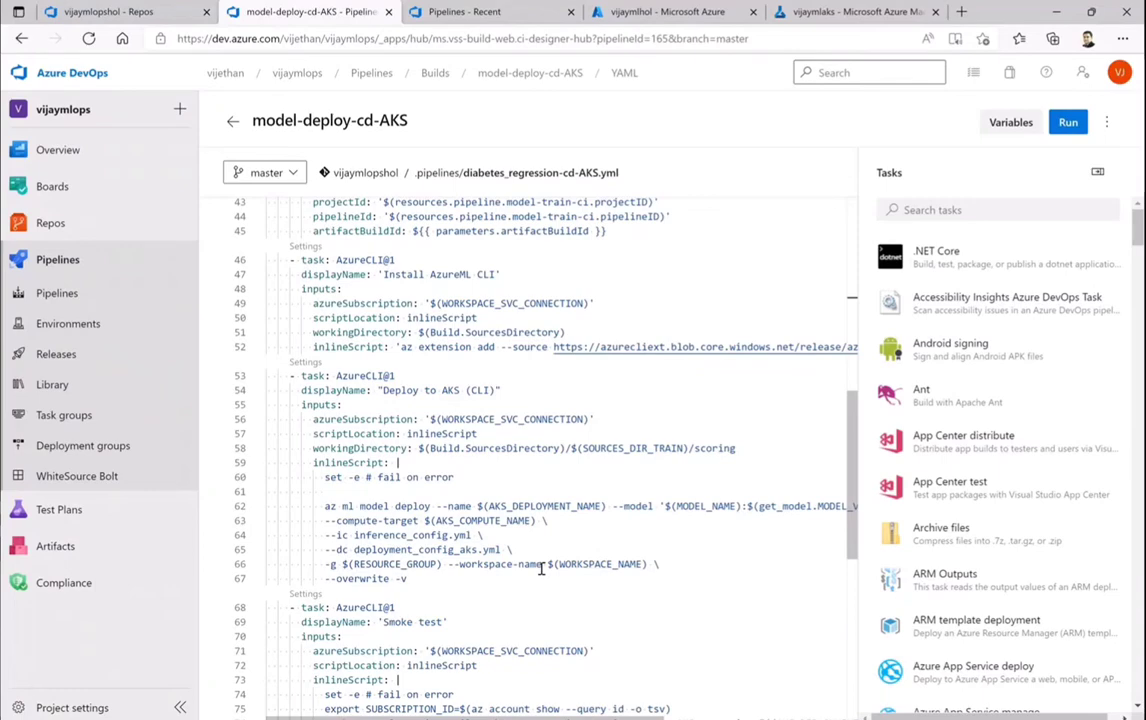
scroll(541, 568, down, 3)
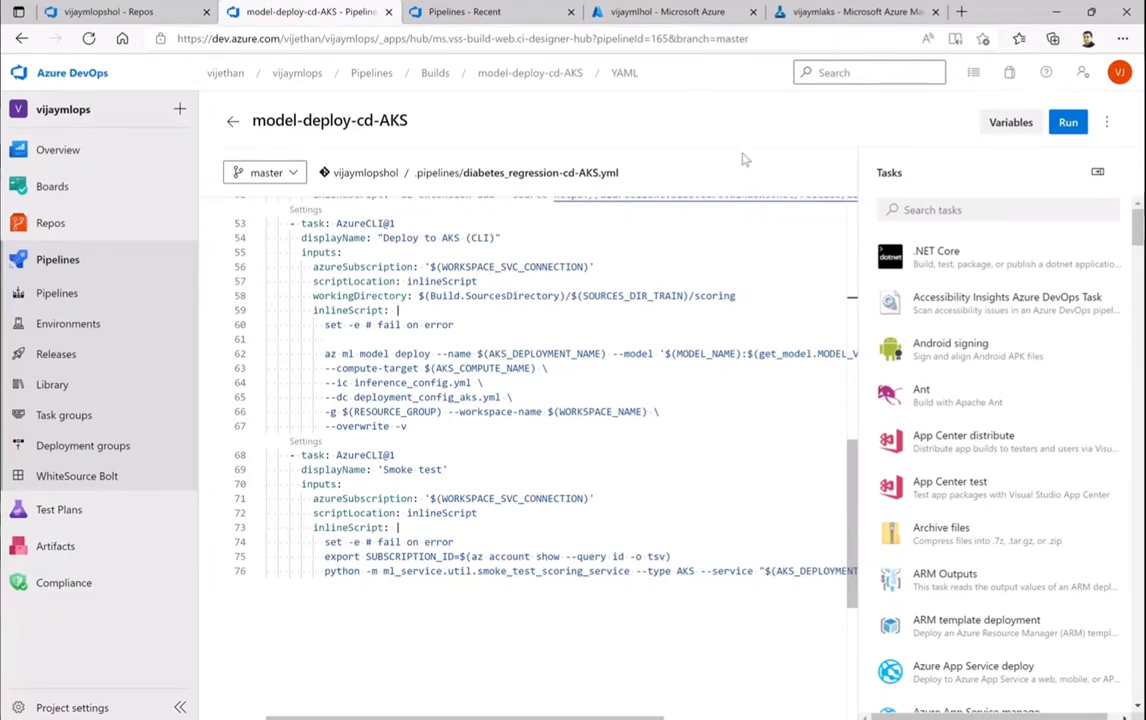
- Return to Azure Machine Learning Studio and refresh the inference cluster's details to check its allocation state
click(800, 18)
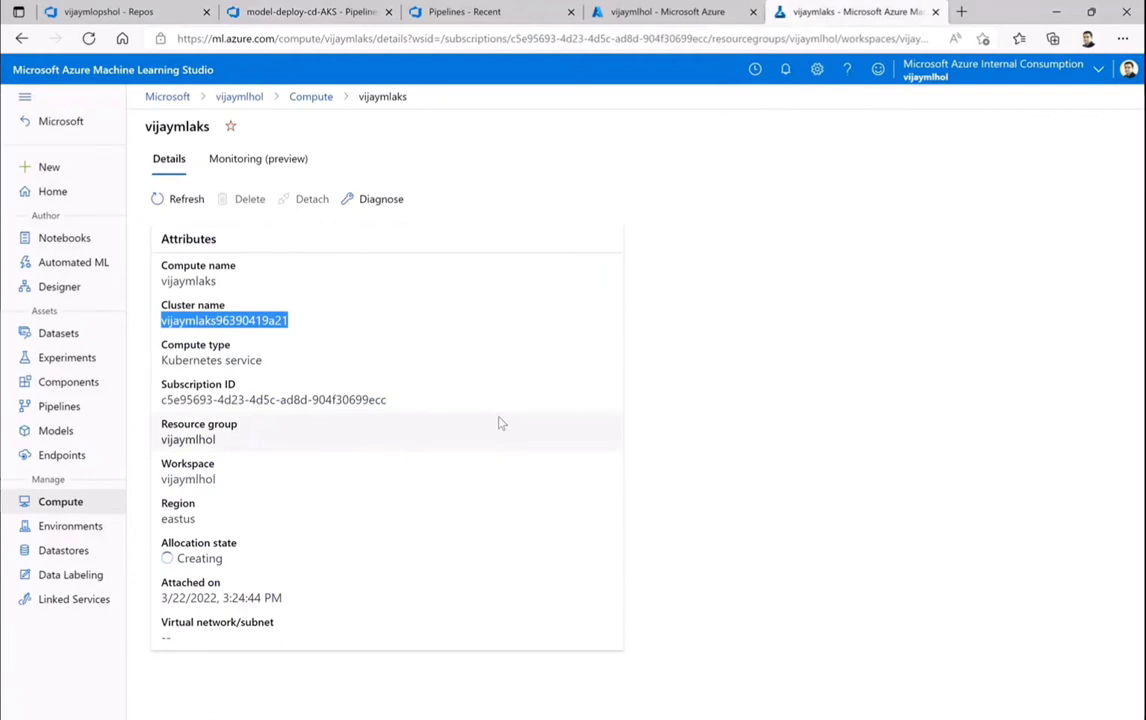
click(184, 203)
click(186, 204)
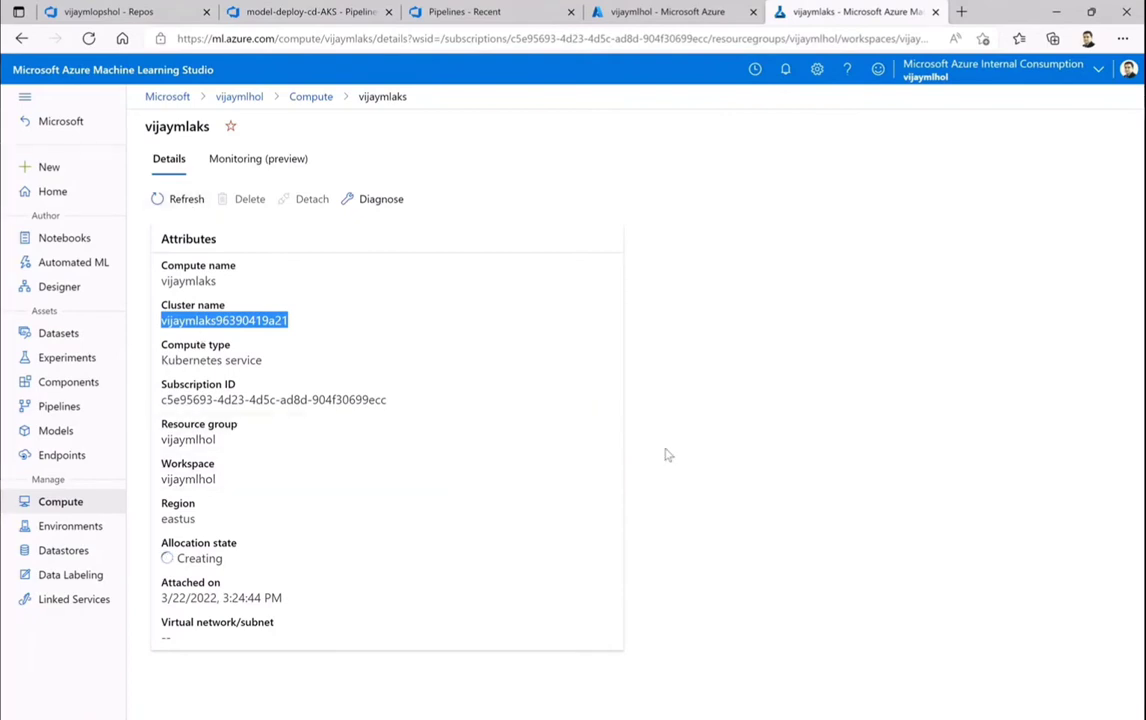
click(180, 200)
click(175, 200)
- Examine the published diabetes-scoring-pipeline endpoint's graph, attributes and runs, and return to the pipeline endpoints list
click(60, 407)
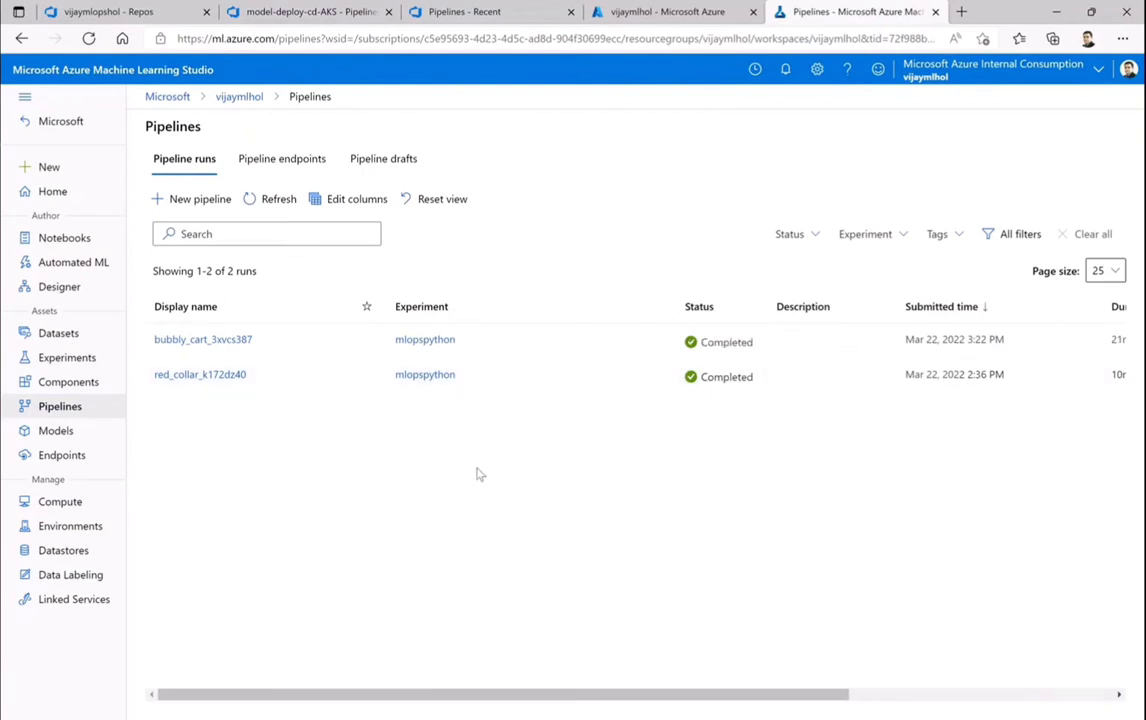
click(258, 166)
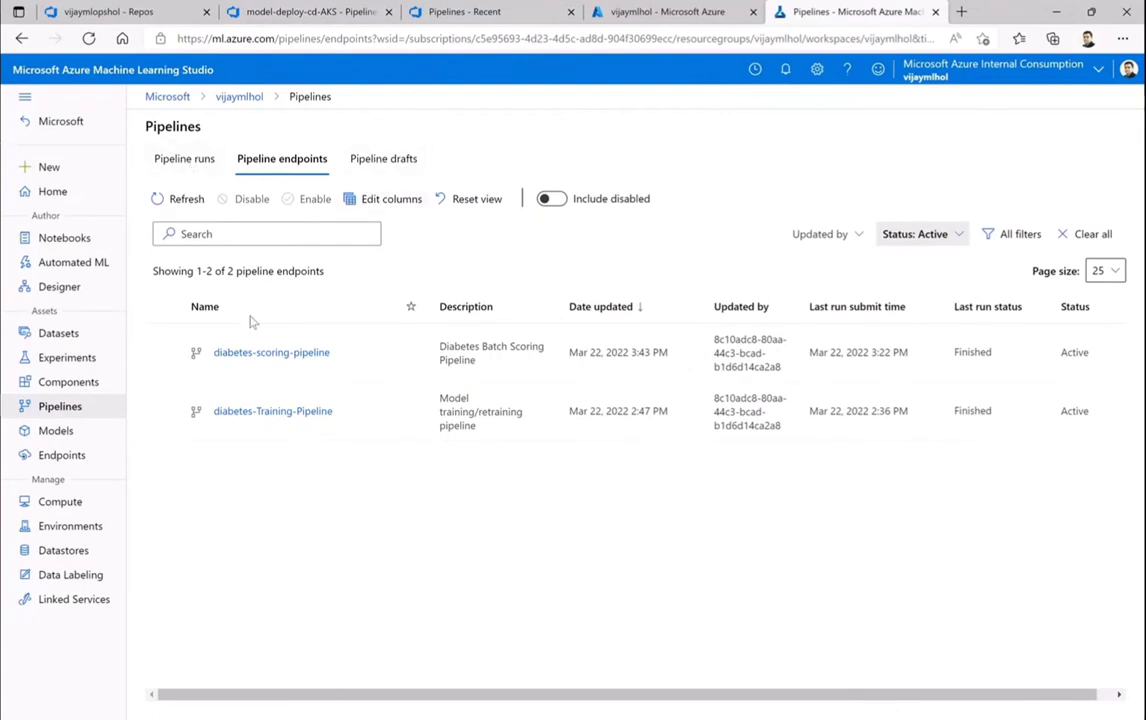
click(270, 353)
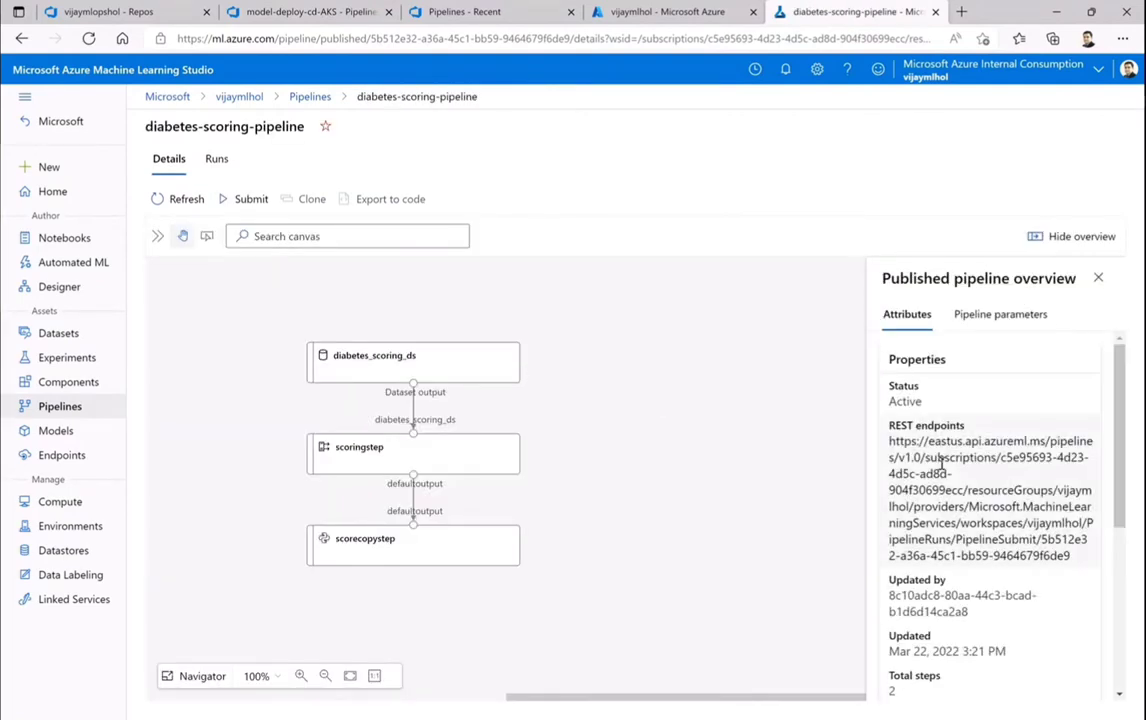
scroll(1043, 519, down, 5)
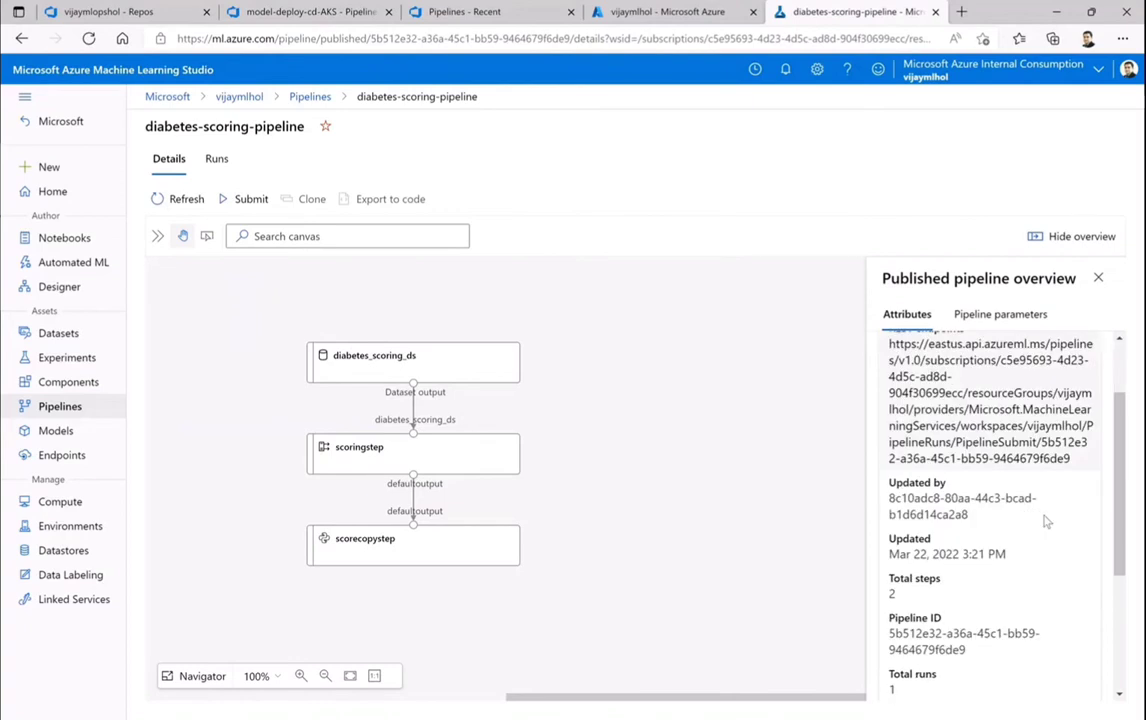
scroll(1043, 519, up, 5)
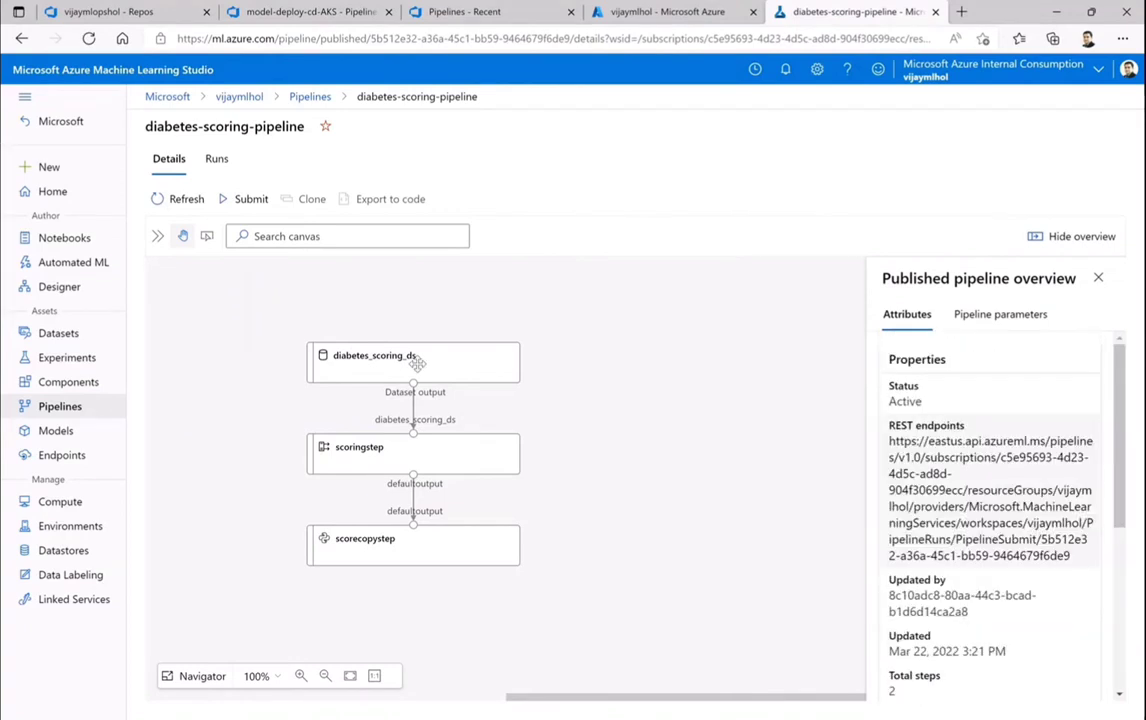
click(216, 159)
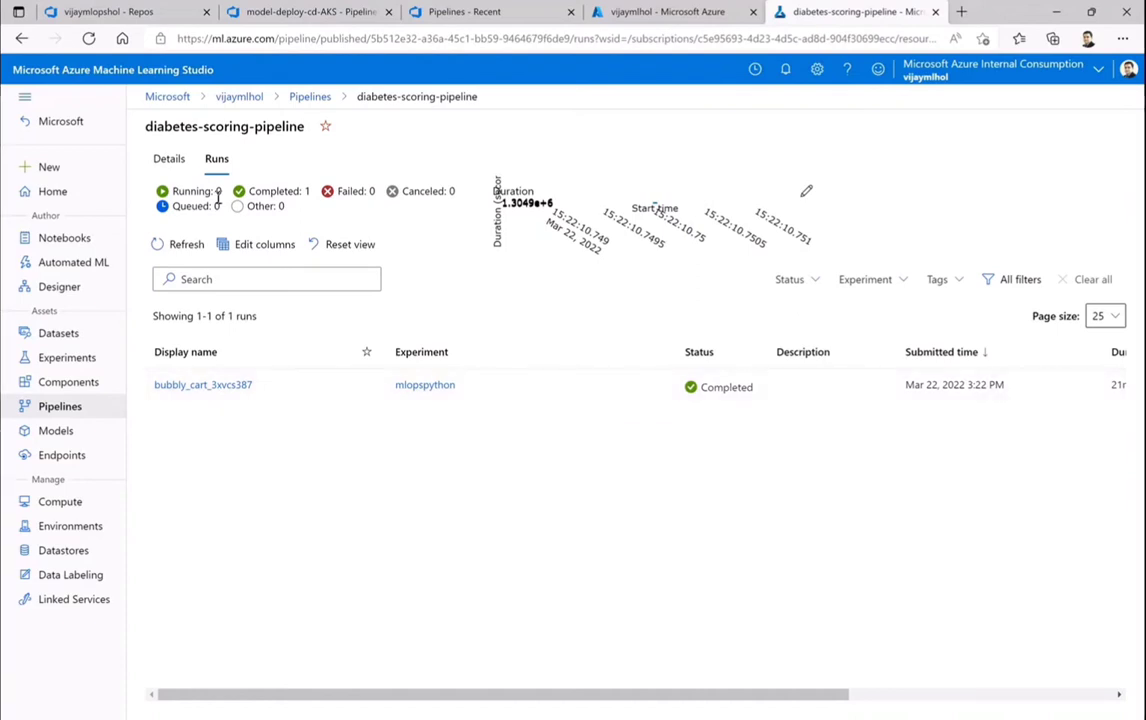
click(169, 160)
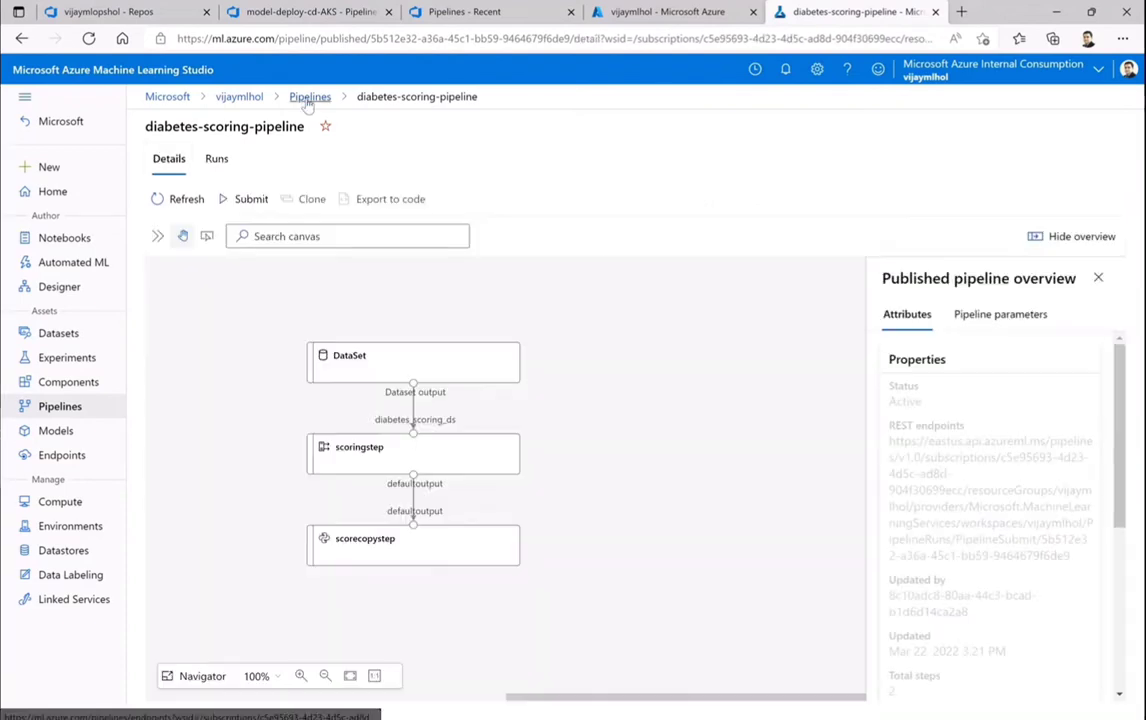
click(308, 98)
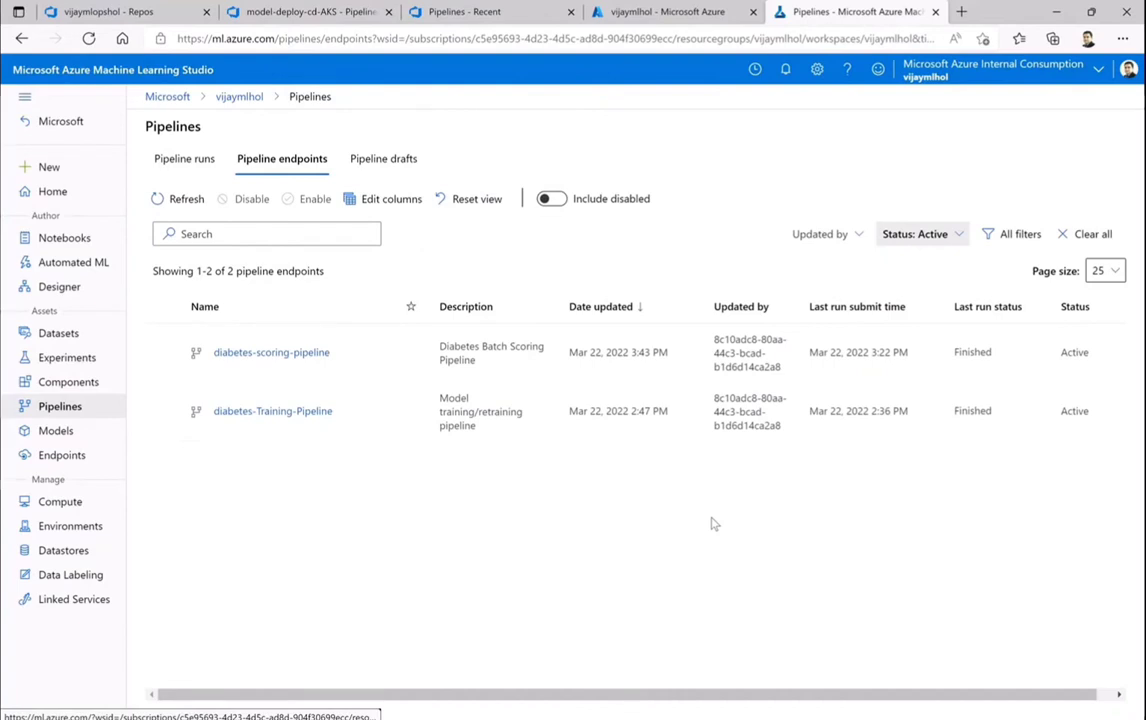
- Open the workspace's inference clusters list and refresh it to recheck the AKS cluster's state
click(50, 502)
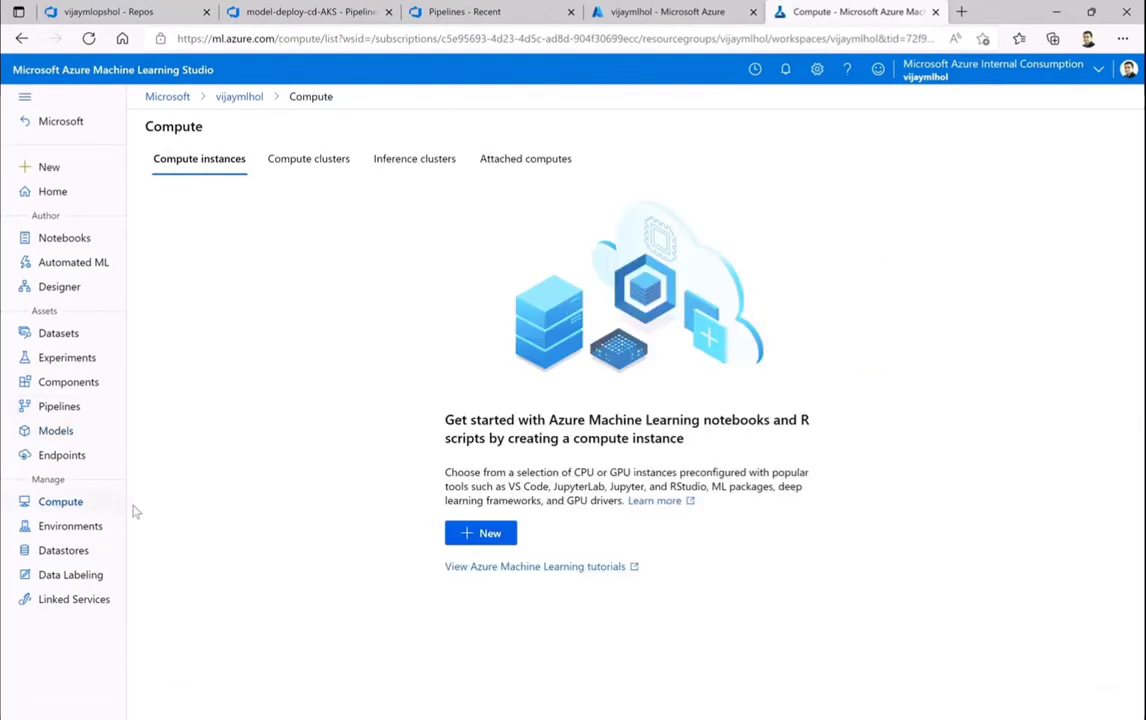
click(393, 163)
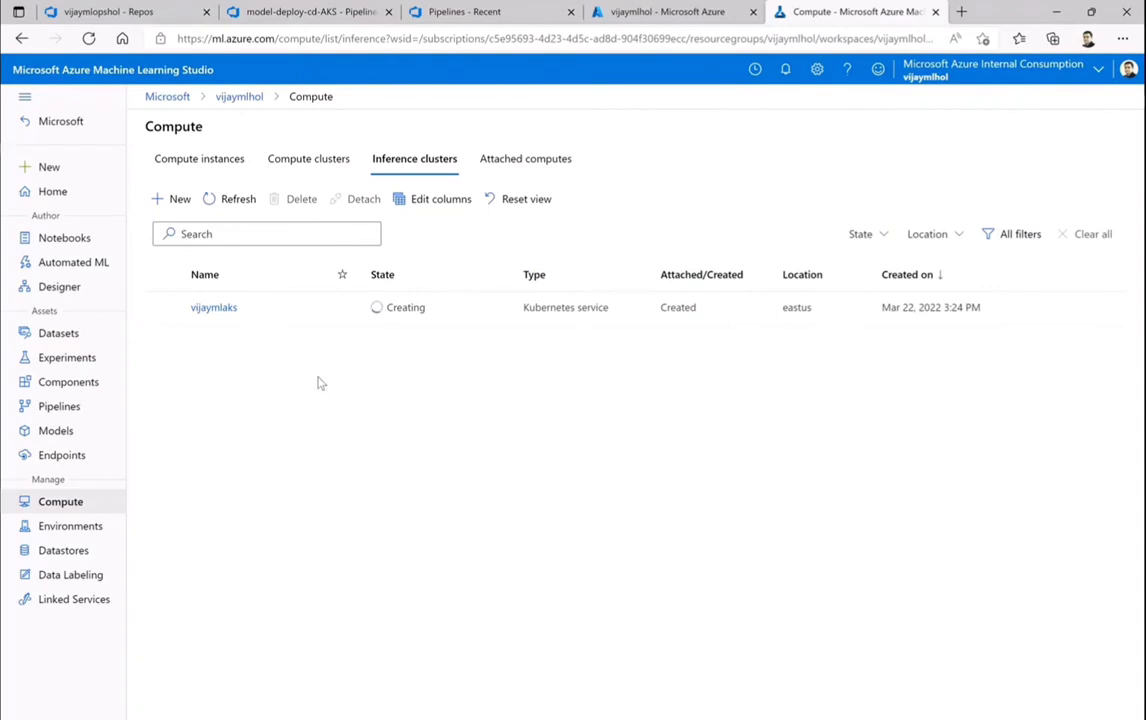
click(235, 201)
click(233, 204)
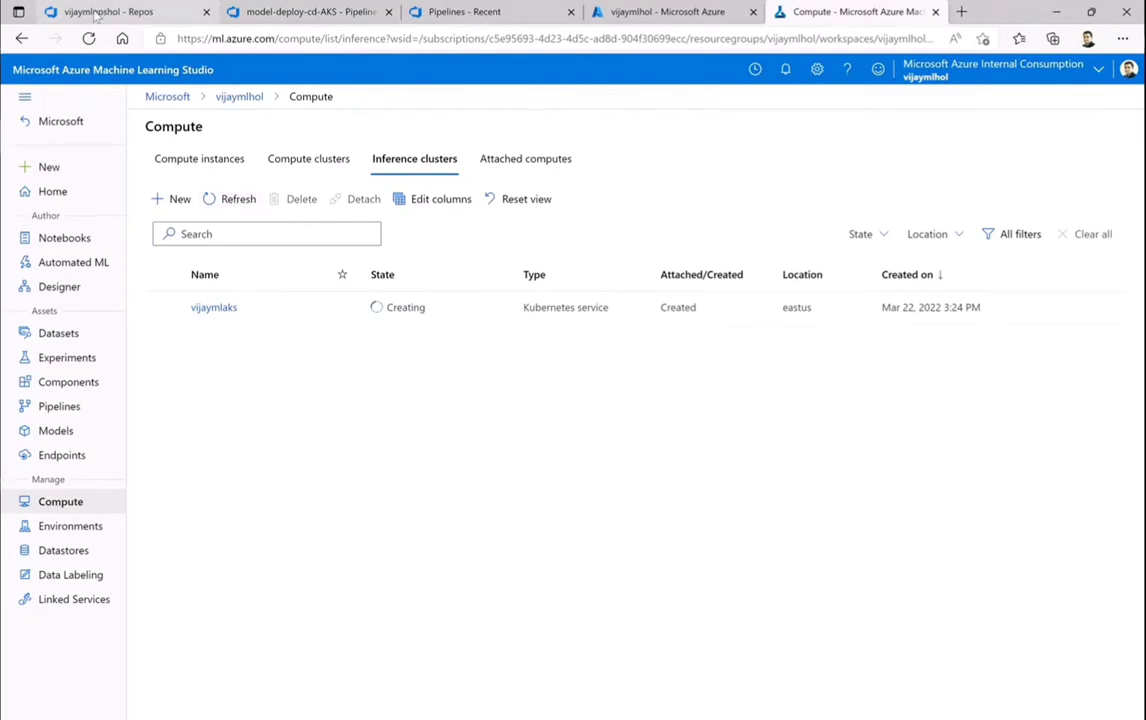
- Switch to Azure DevOps and bring up the list of recently run pipelines
click(95, 14)
click(60, 440)
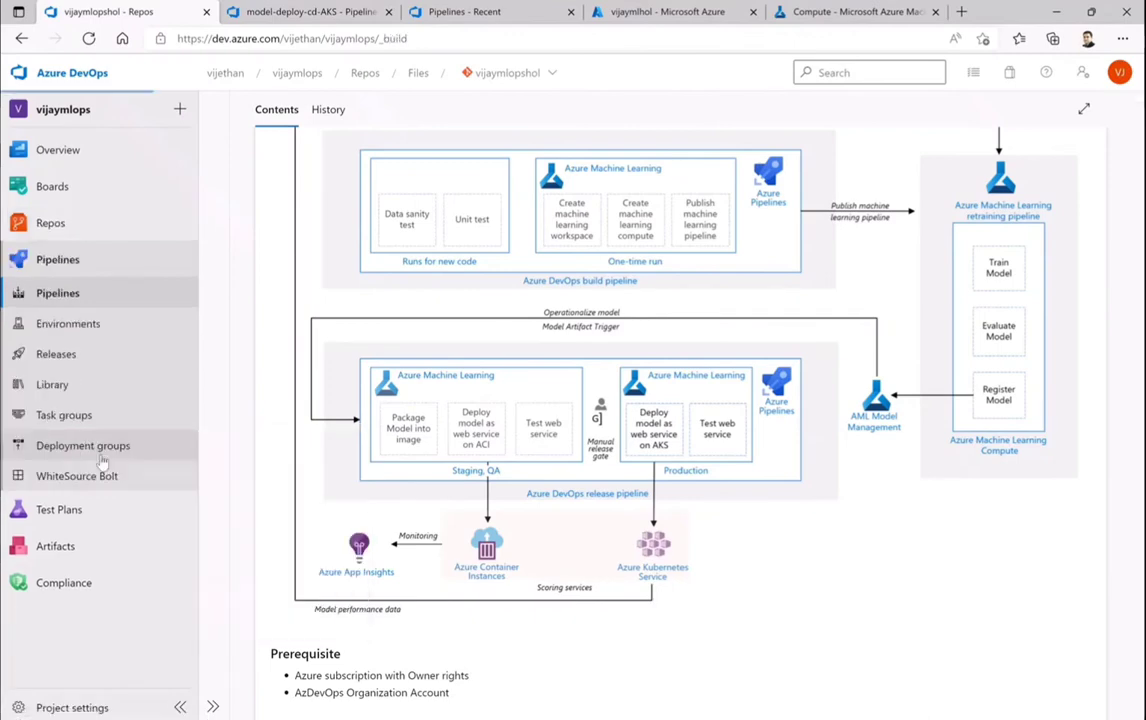
scroll(448, 542, down, 1)
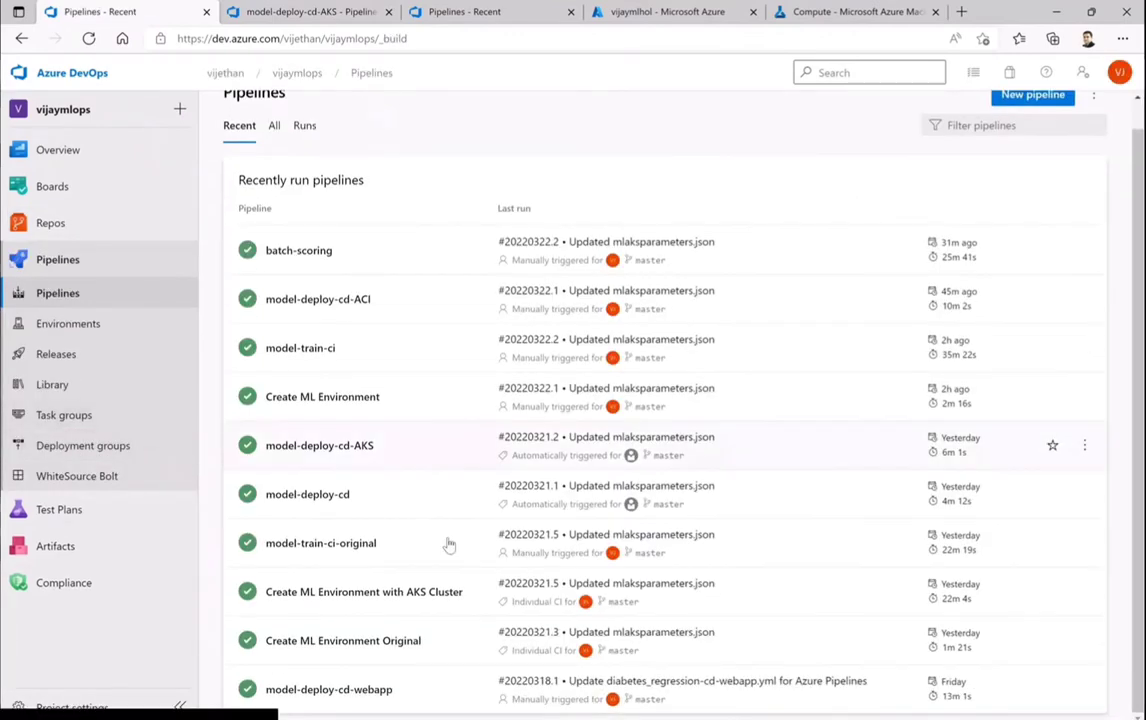
- Open the YAML of the Create ML Environment with AKS Cluster pipeline and highlight its "Deploy MLOps resources to Azure" task
click(287, 592)
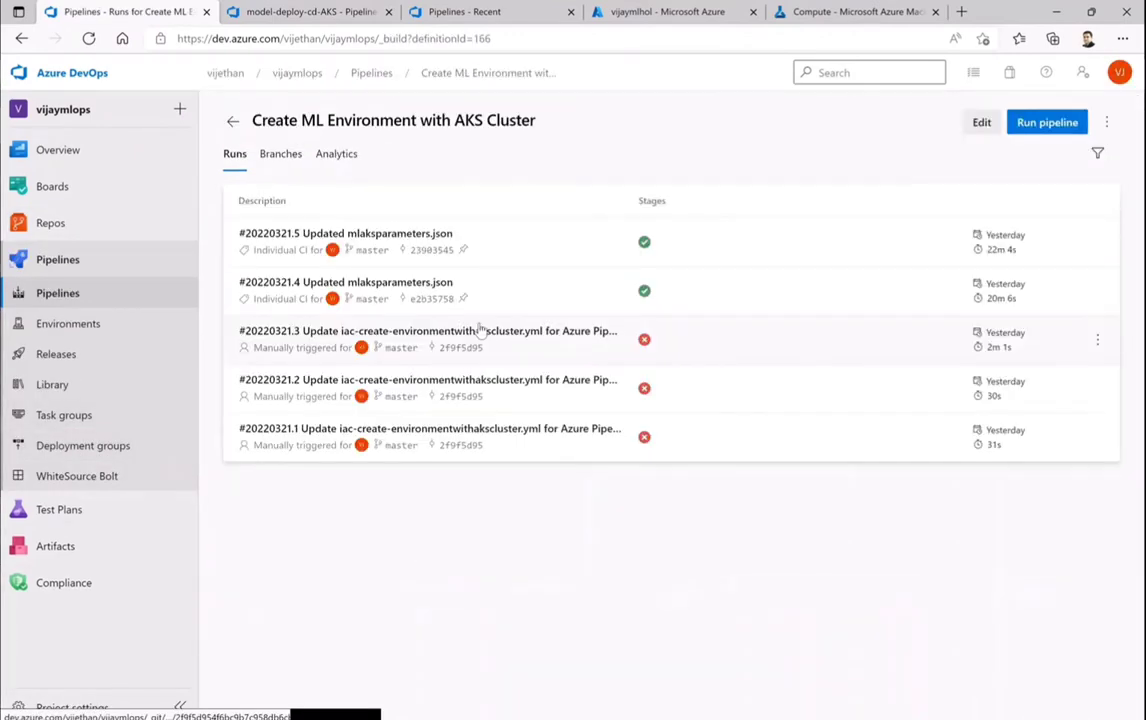
click(983, 125)
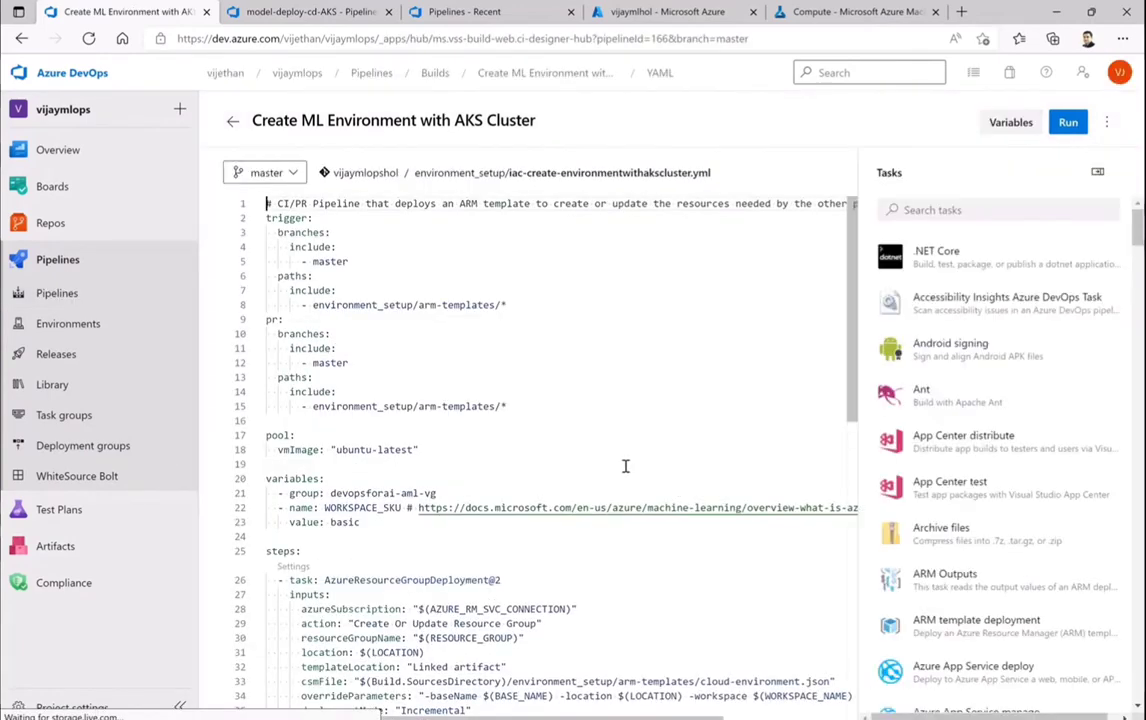
scroll(625, 466, down, 2)
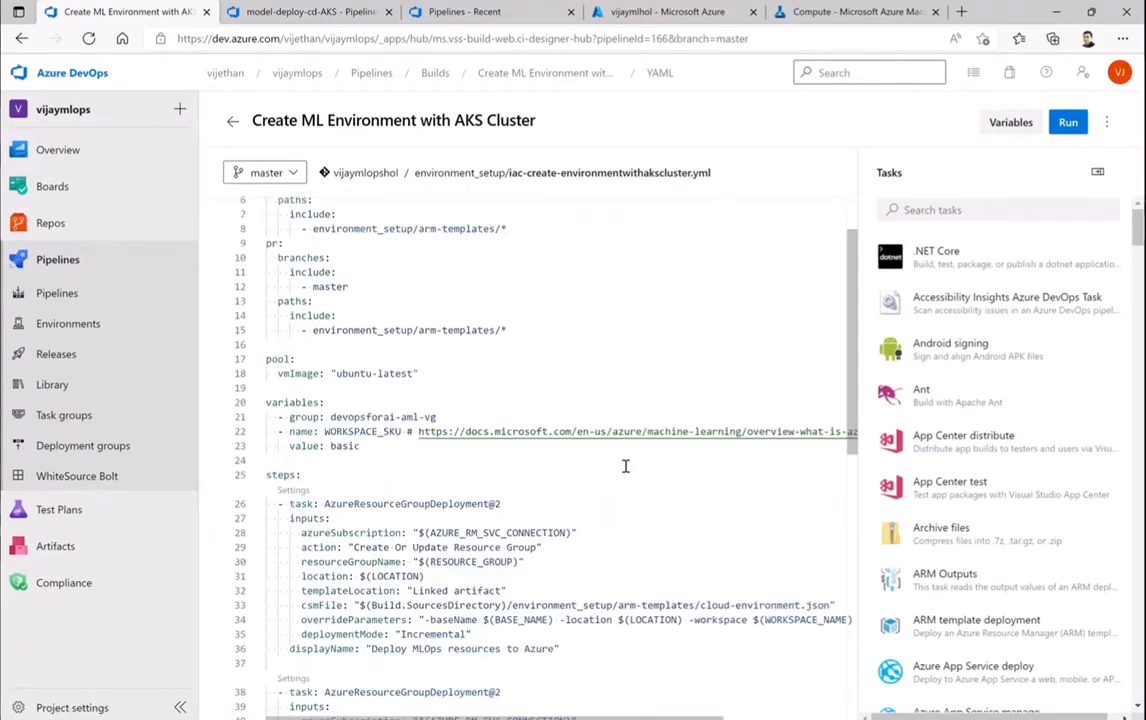
scroll(625, 466, down, 2)
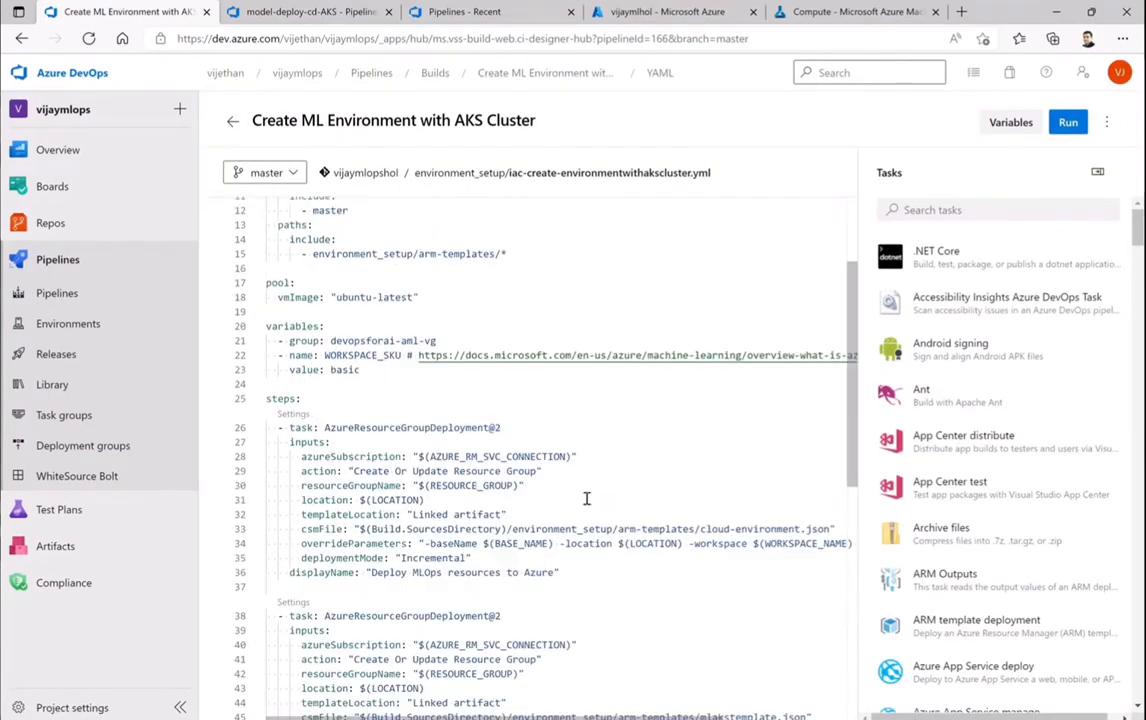
click(562, 572)
drag(562, 572, 265, 402)
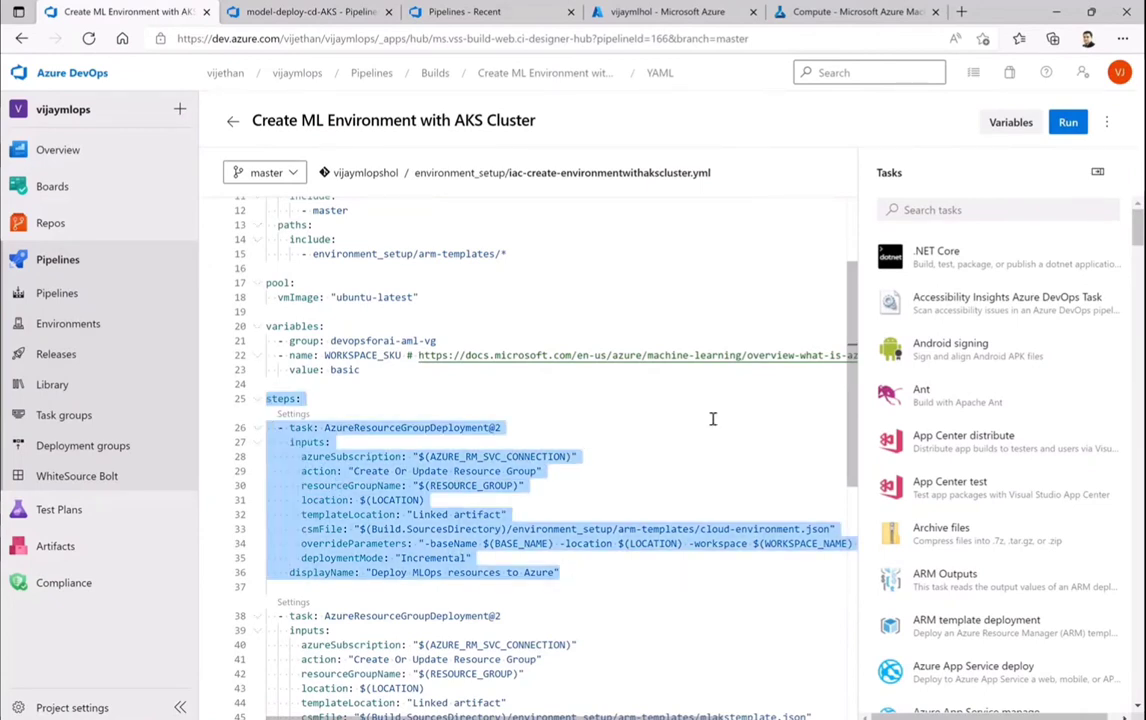
- Highlight the "Deploy AKS Inference Cluster" task at the end of the YAML to examine its template and parameters files
scroll(713, 418, down, 5)
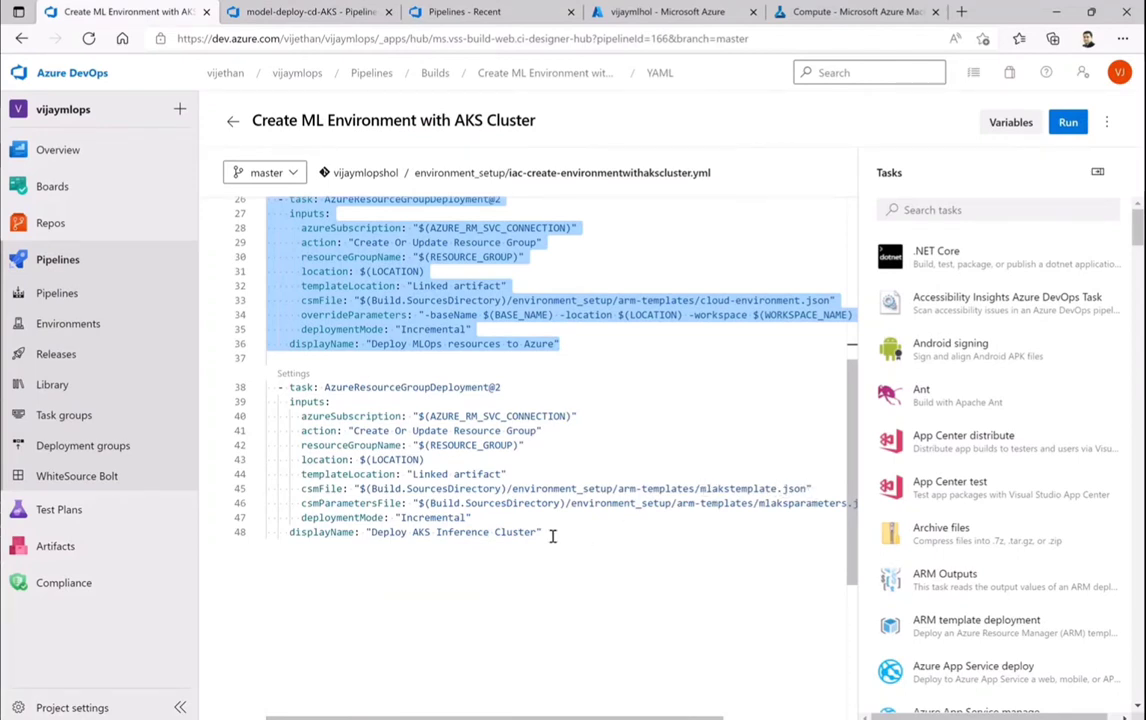
drag(548, 533, 264, 388)
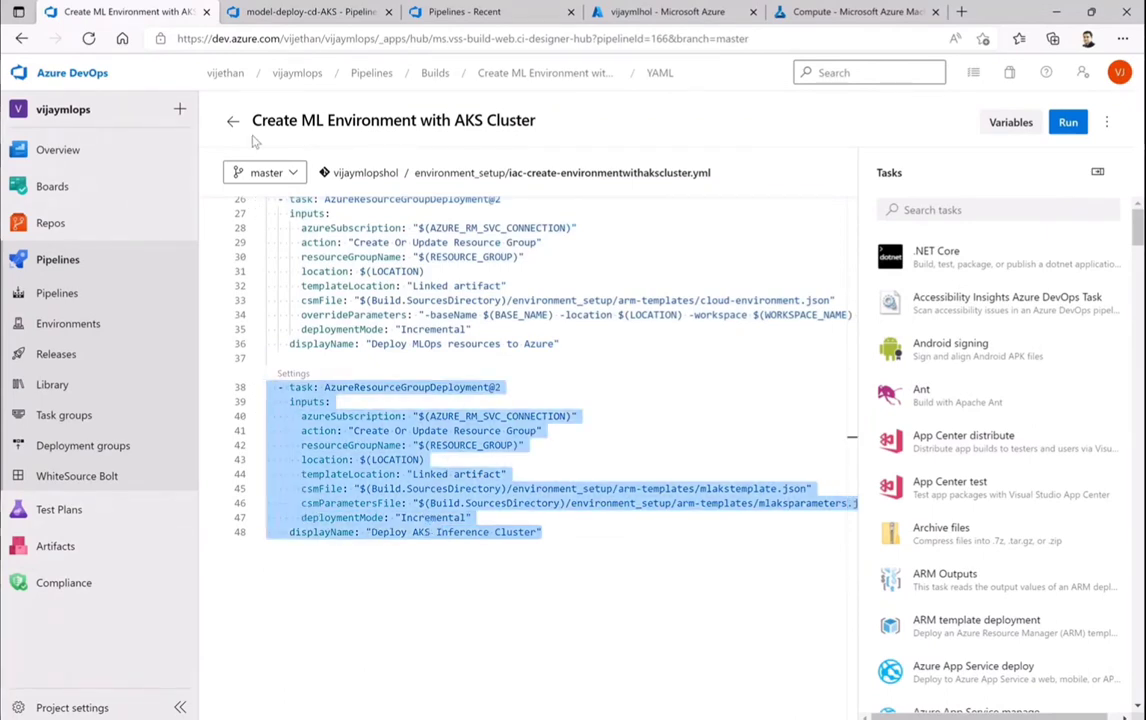
click(737, 566)
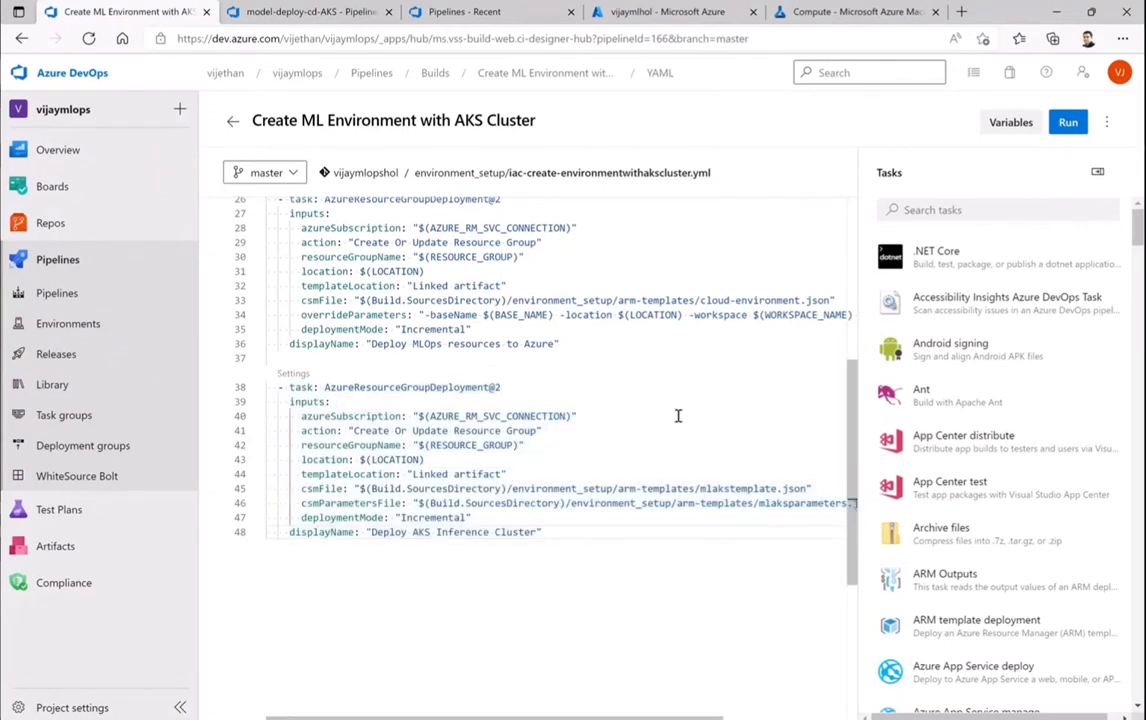
drag(551, 534, 262, 394)
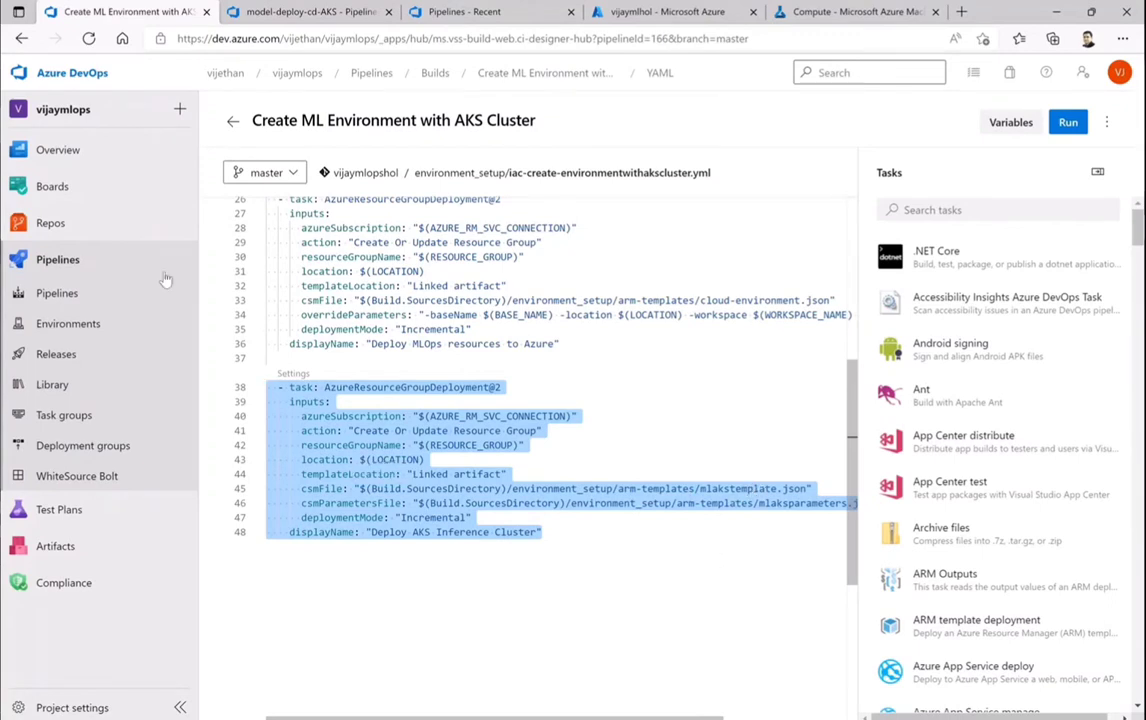
- Browse the repository's environment_setup/arm-templates folder for the ARM template files, and return to the repository root
click(43, 226)
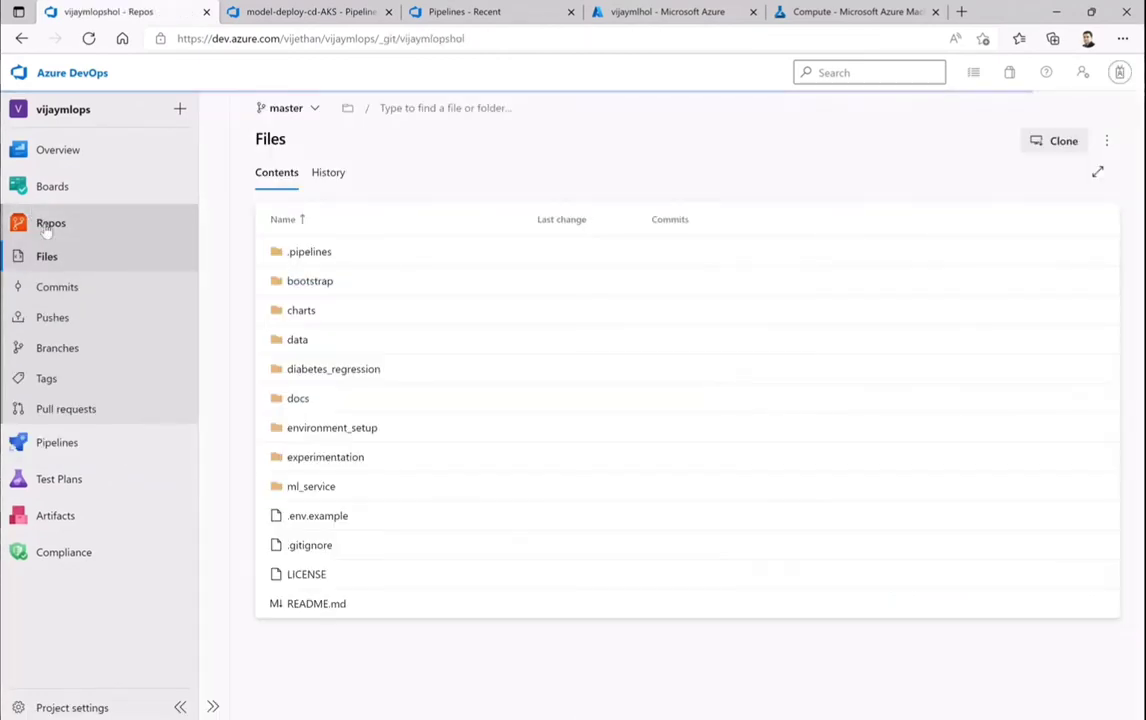
click(316, 432)
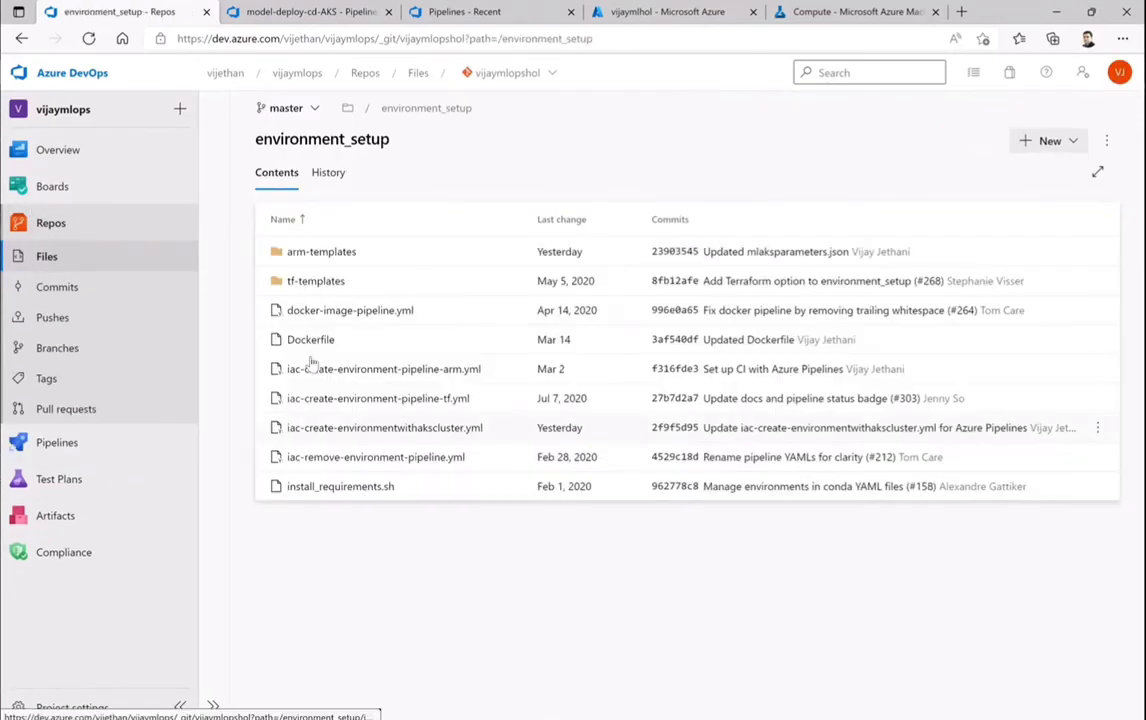
click(295, 250)
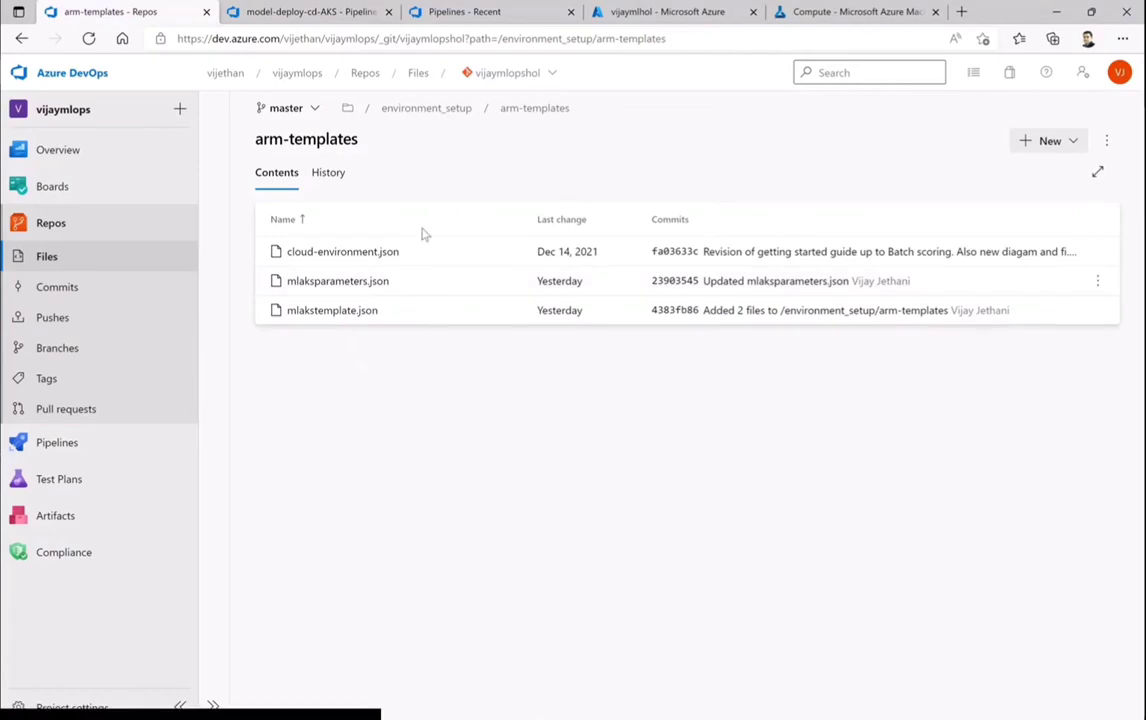
click(347, 110)
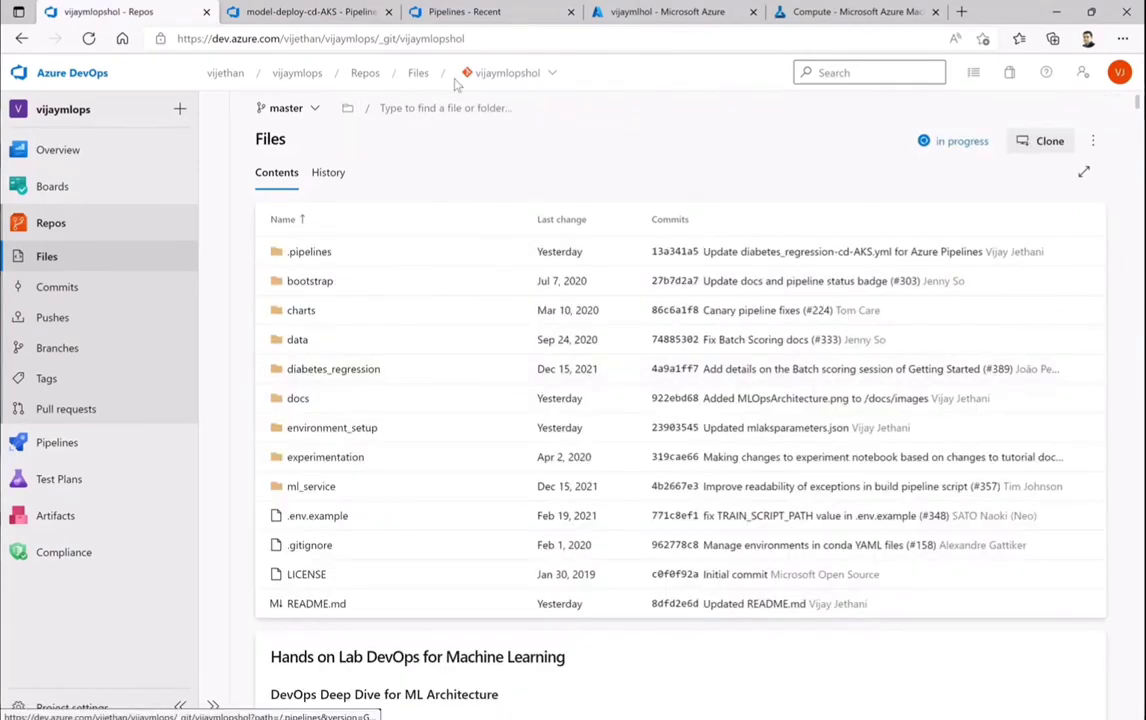
- Look over the recent pipelines and the Azure resource group, and refresh the inference clusters list in Azure Machine Learning Studio
click(465, 11)
scroll(476, 343, down, 1)
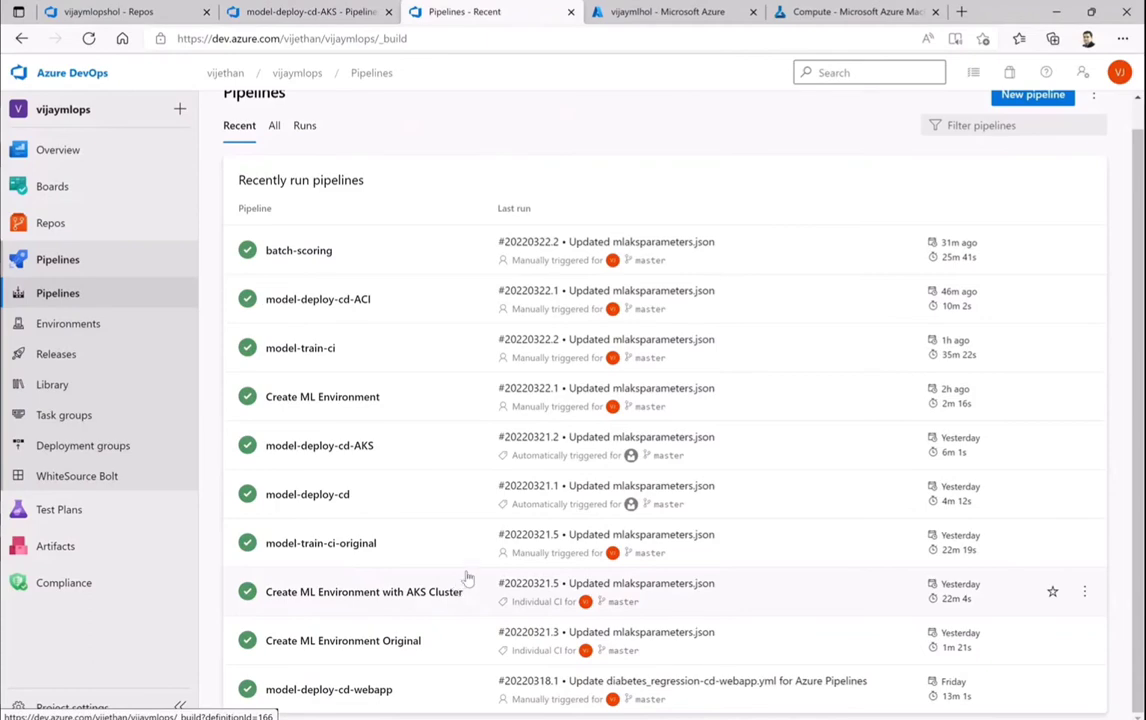
scroll(560, 330, up, 1)
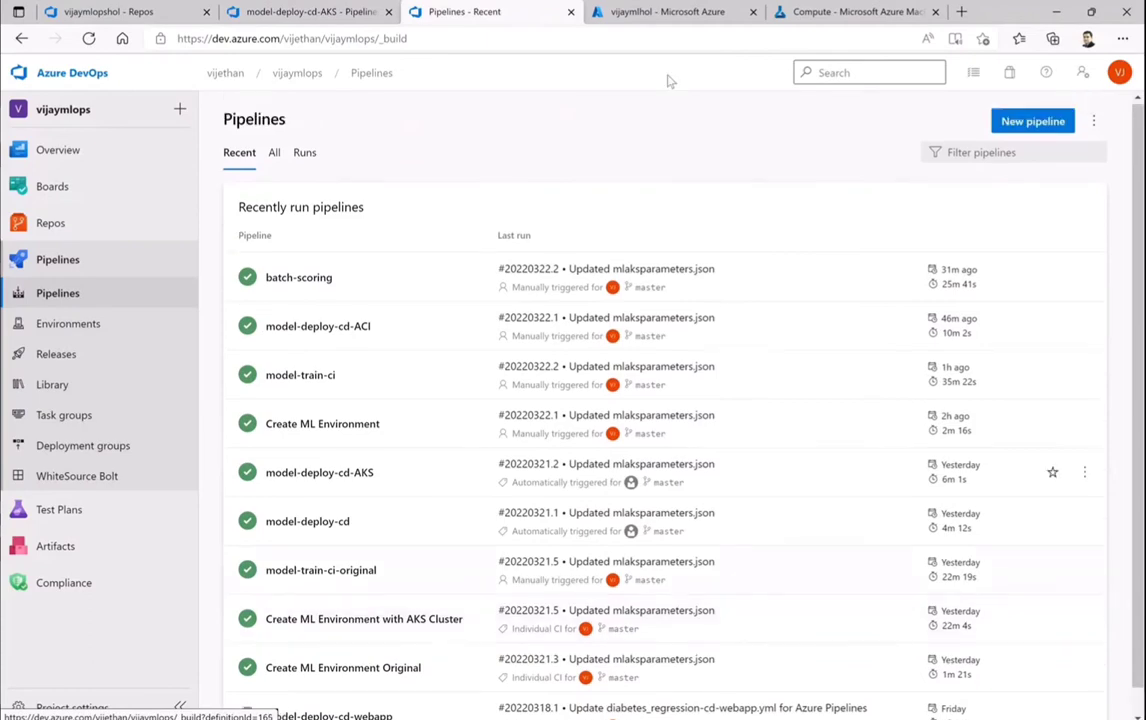
click(646, 12)
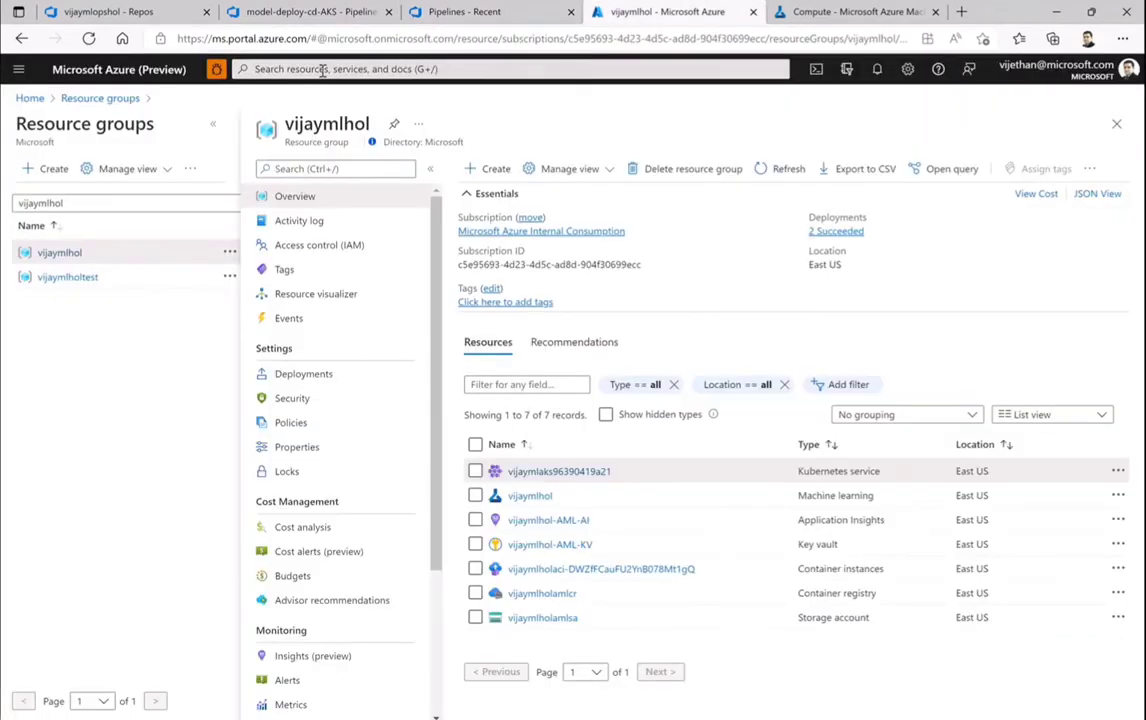
click(281, 16)
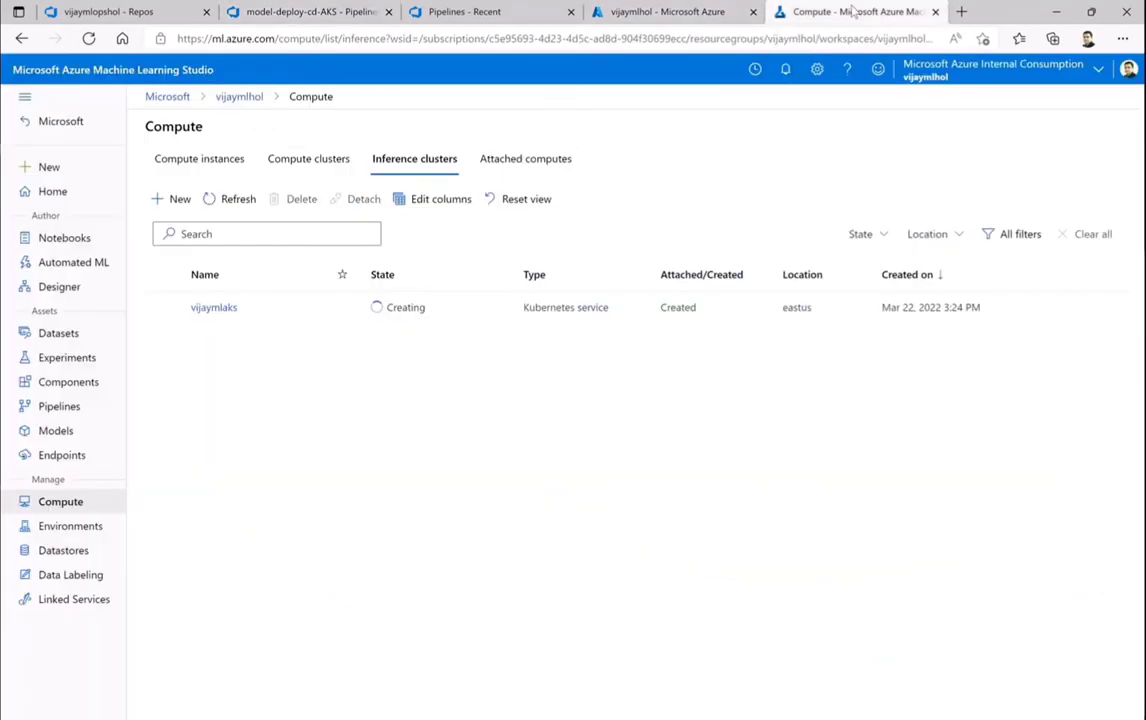
click(855, 12)
click(230, 198)
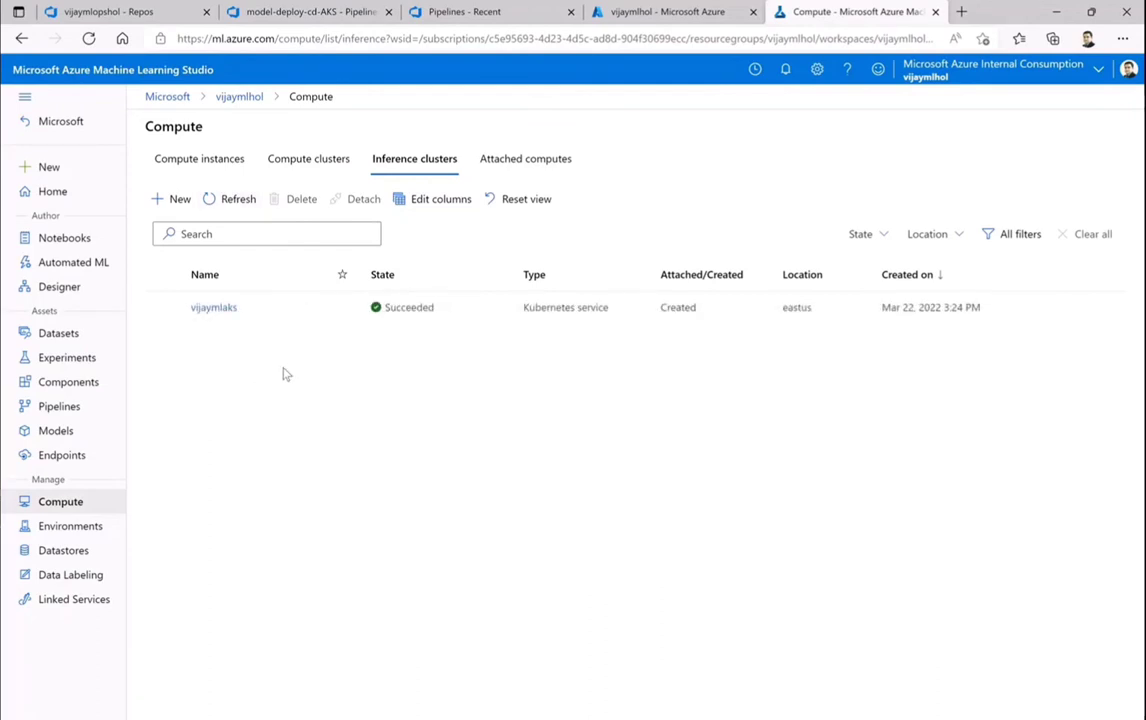
- Return to Azure DevOps and open the model-deploy-cd-AKS pipeline's YAML to review its Deploy_AKS stage and smoke test task
click(470, 12)
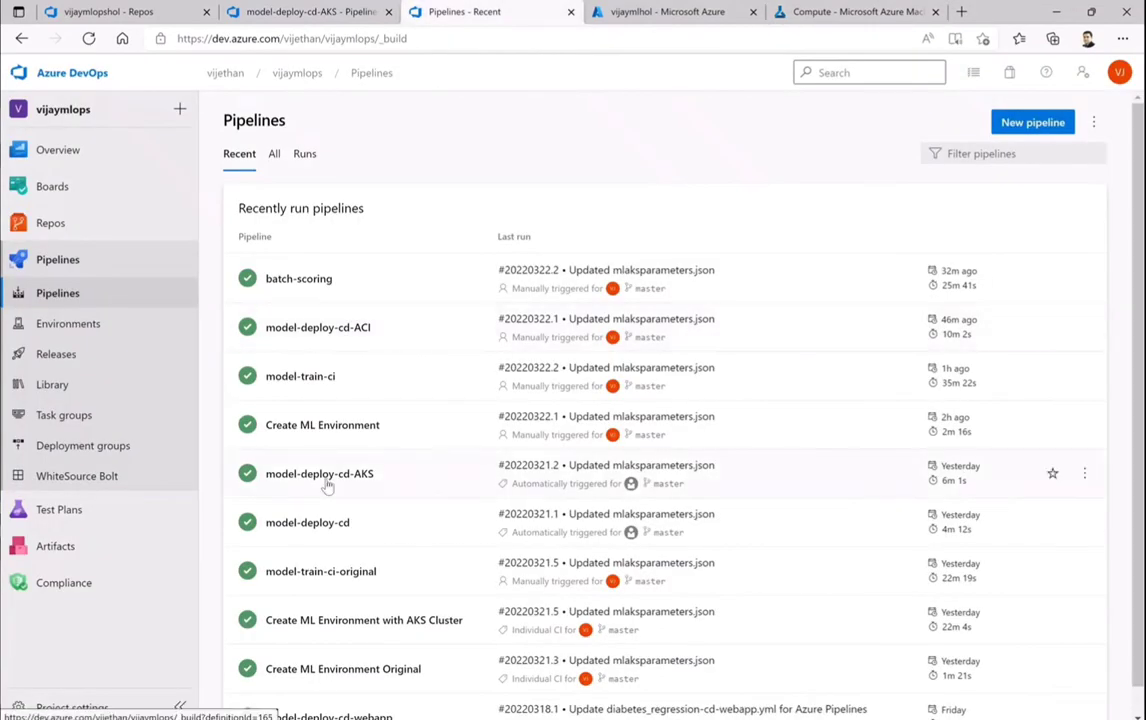
click(1084, 474)
click(974, 503)
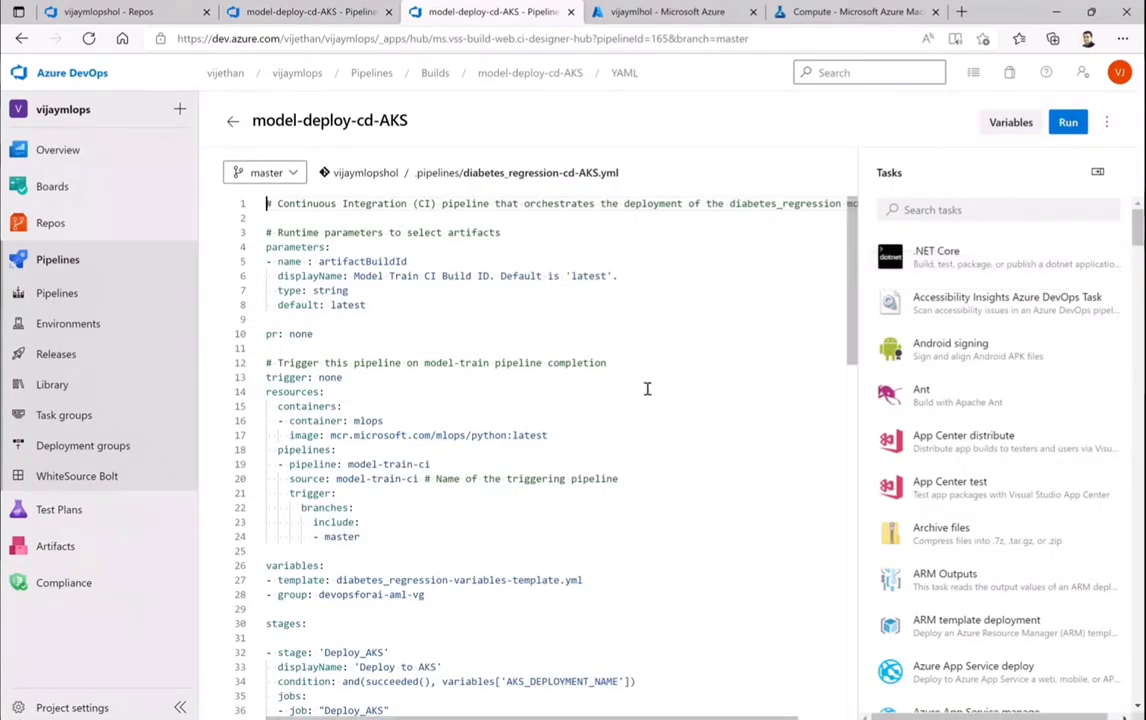
scroll(443, 359, down, 2)
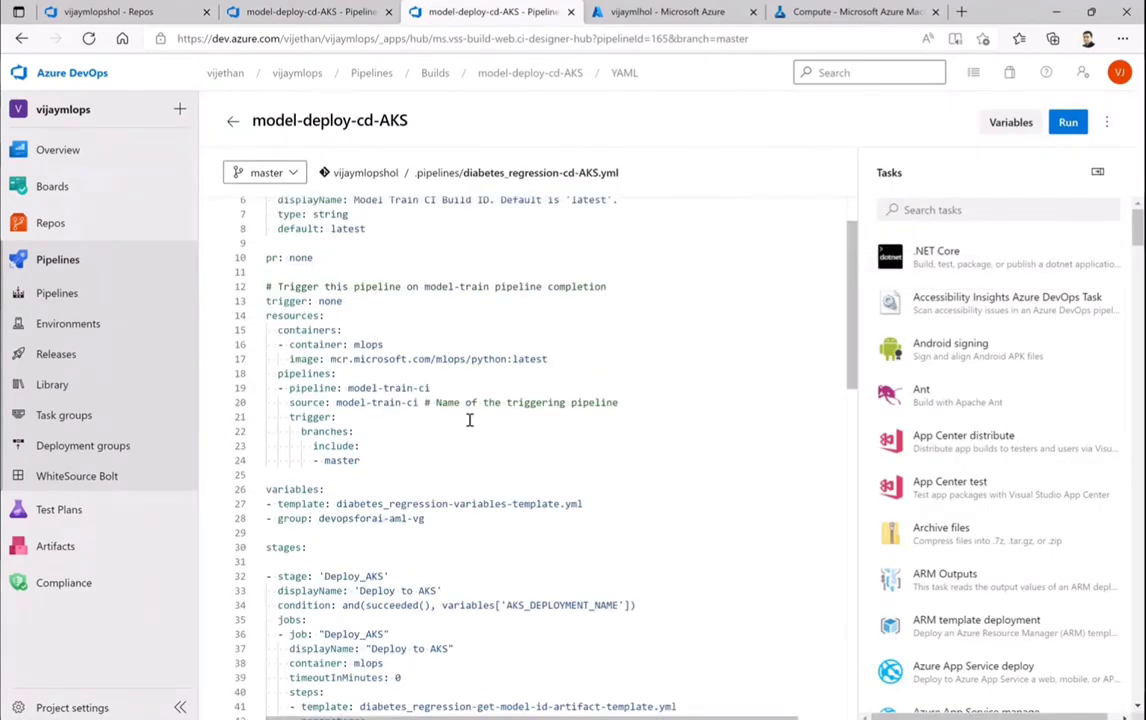
scroll(550, 441, down, 5)
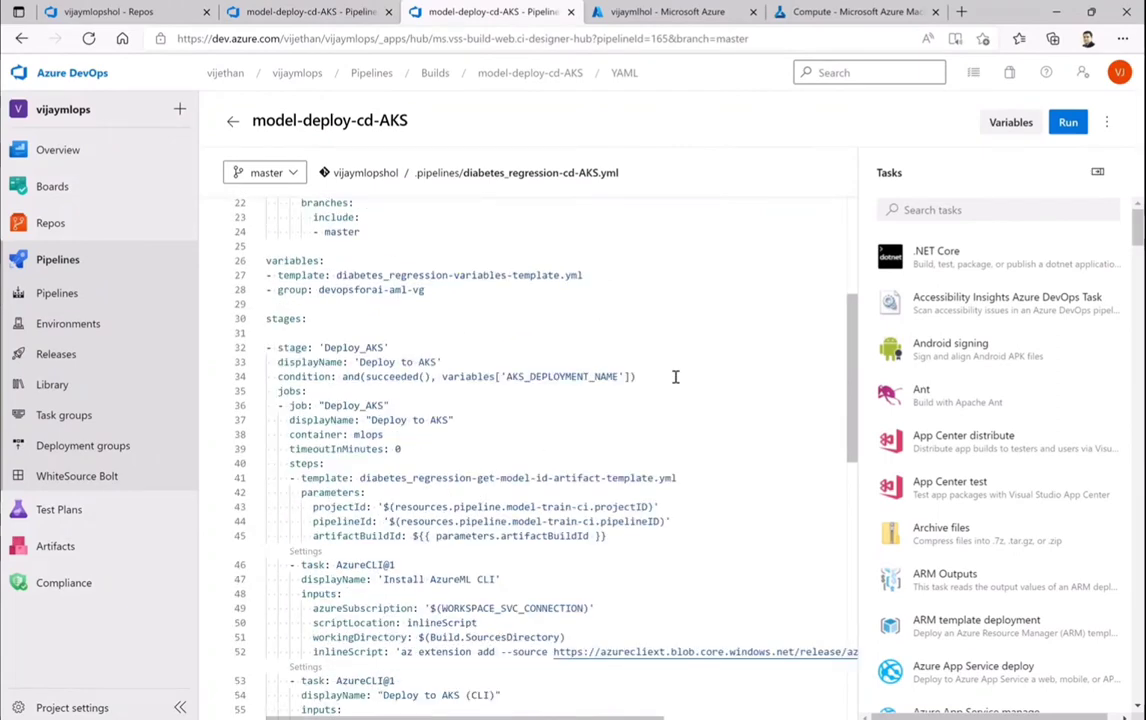
scroll(675, 377, down, 5)
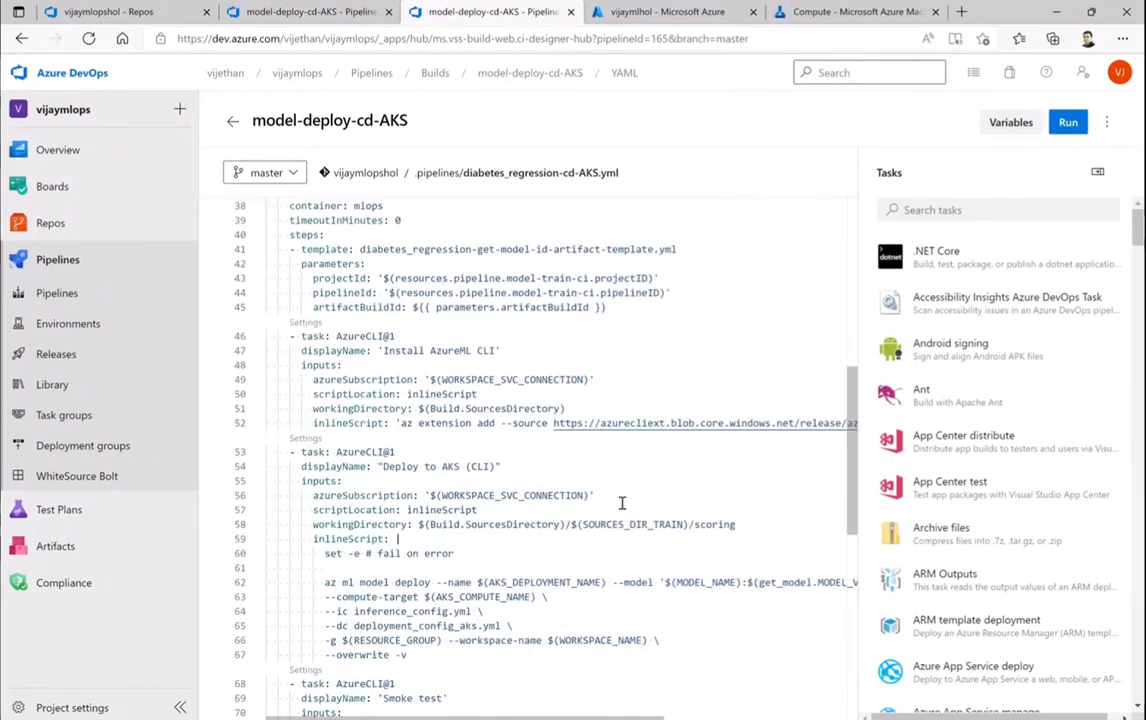
scroll(454, 445, down, 3)
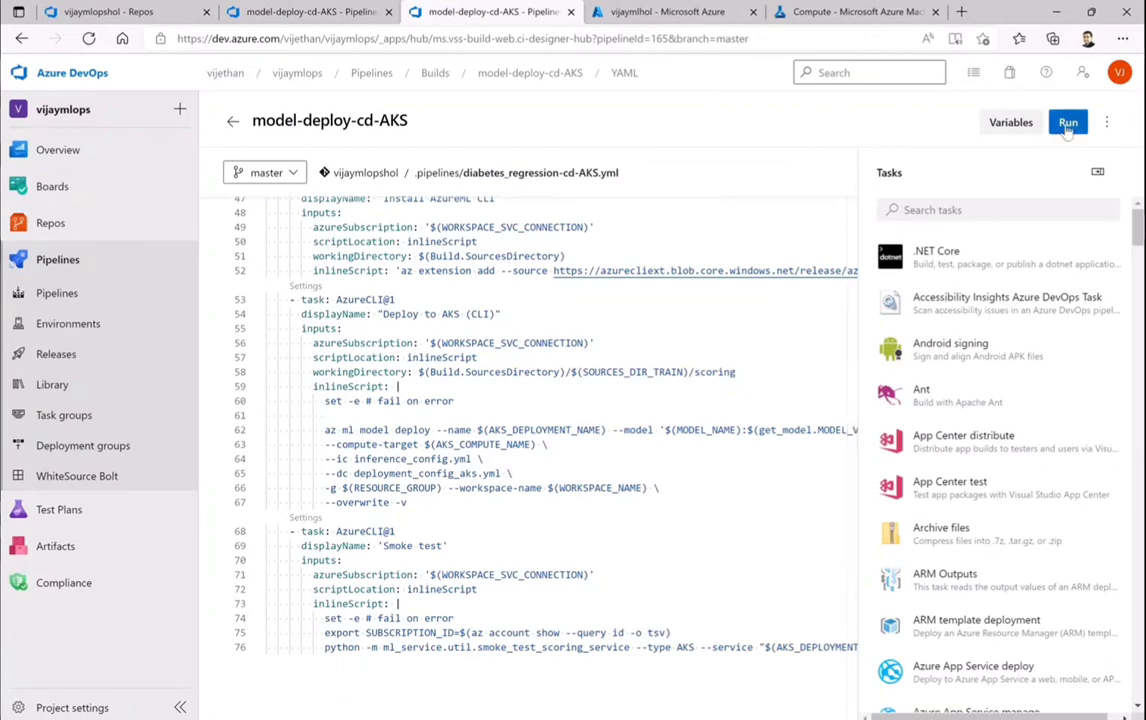
- Open the devopsforai-aml-vg variable group and compare its AKS deployment name with the Kubernetes service in the Azure resource group
click(160, 385)
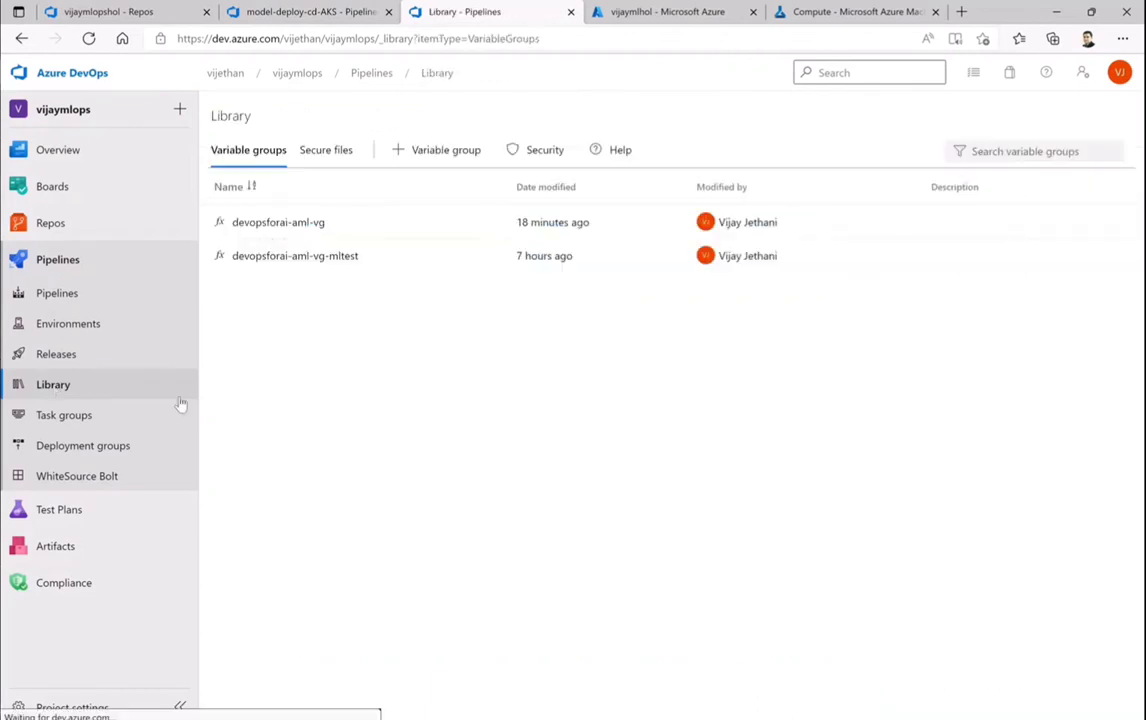
click(277, 223)
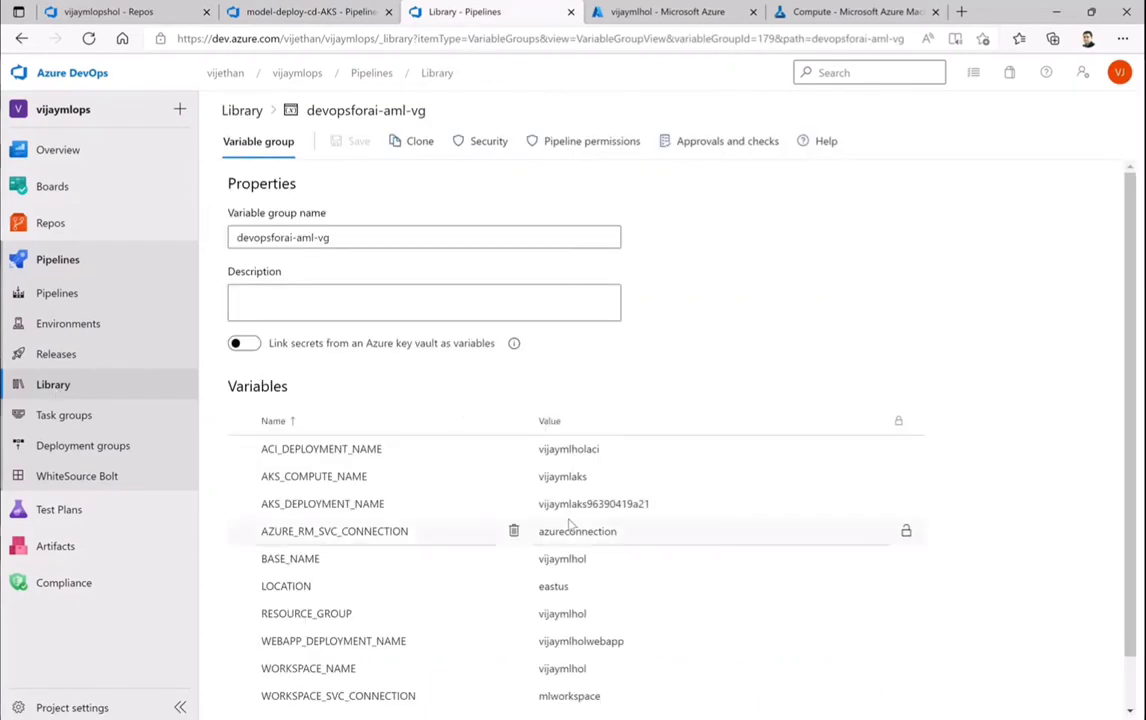
click(664, 12)
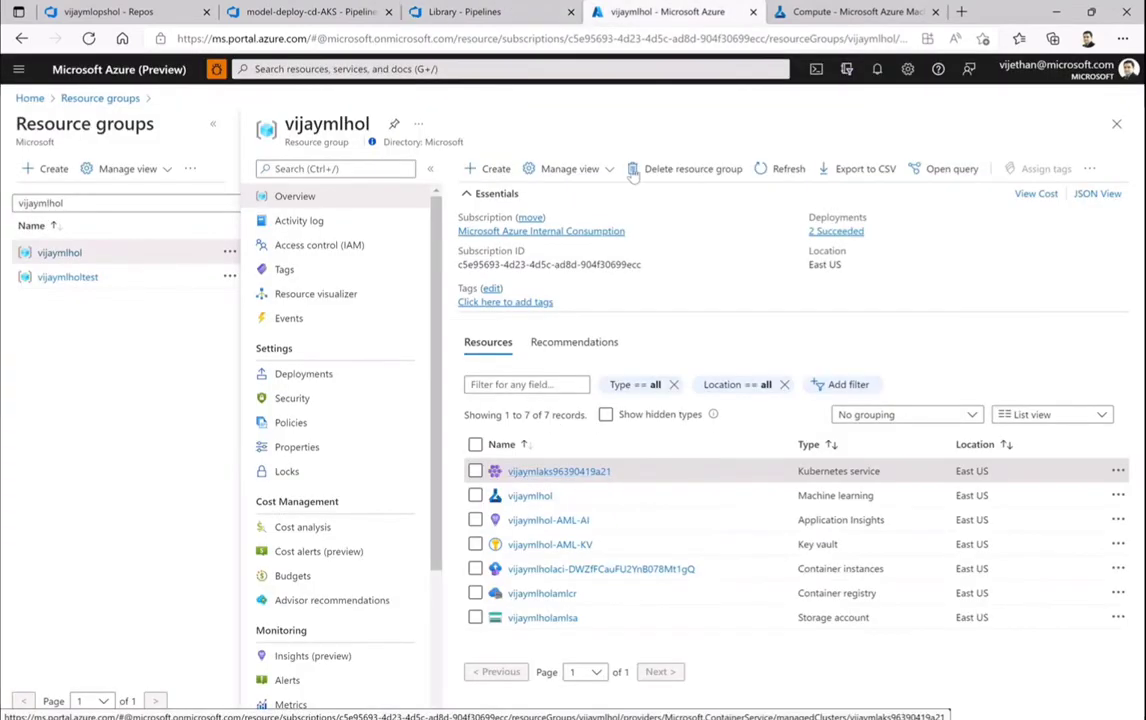
click(462, 12)
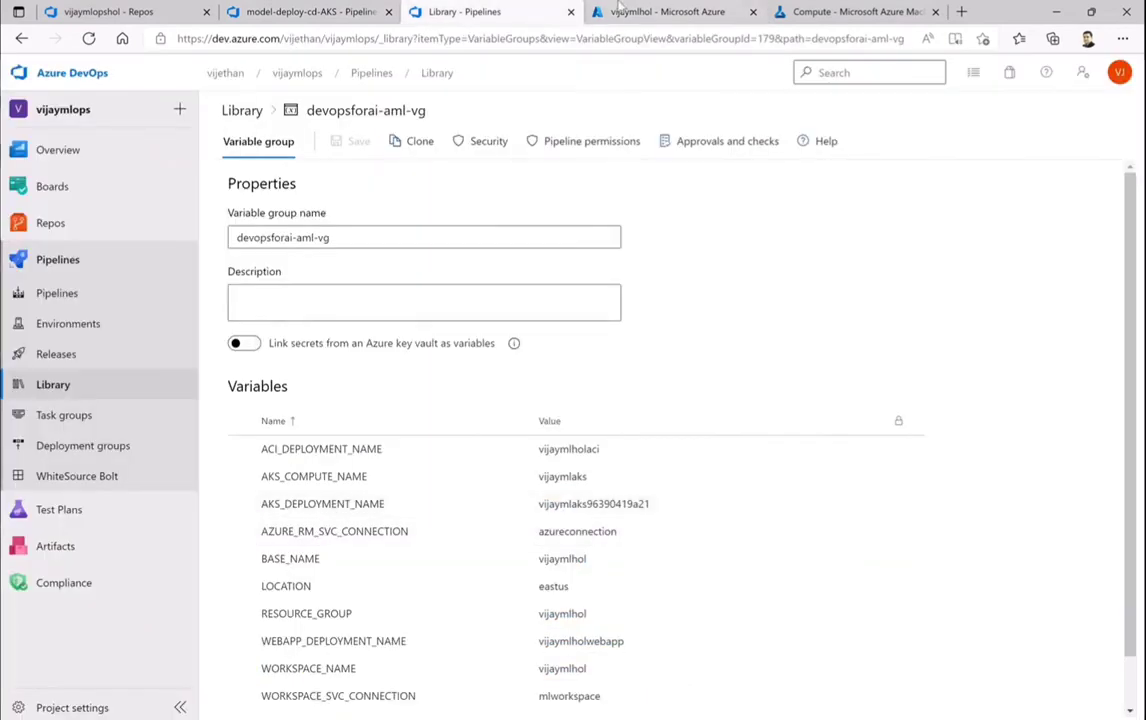
- Run the model-deploy-cd-AKS pipeline on the master branch with the latest Model Train CI build
click(305, 12)
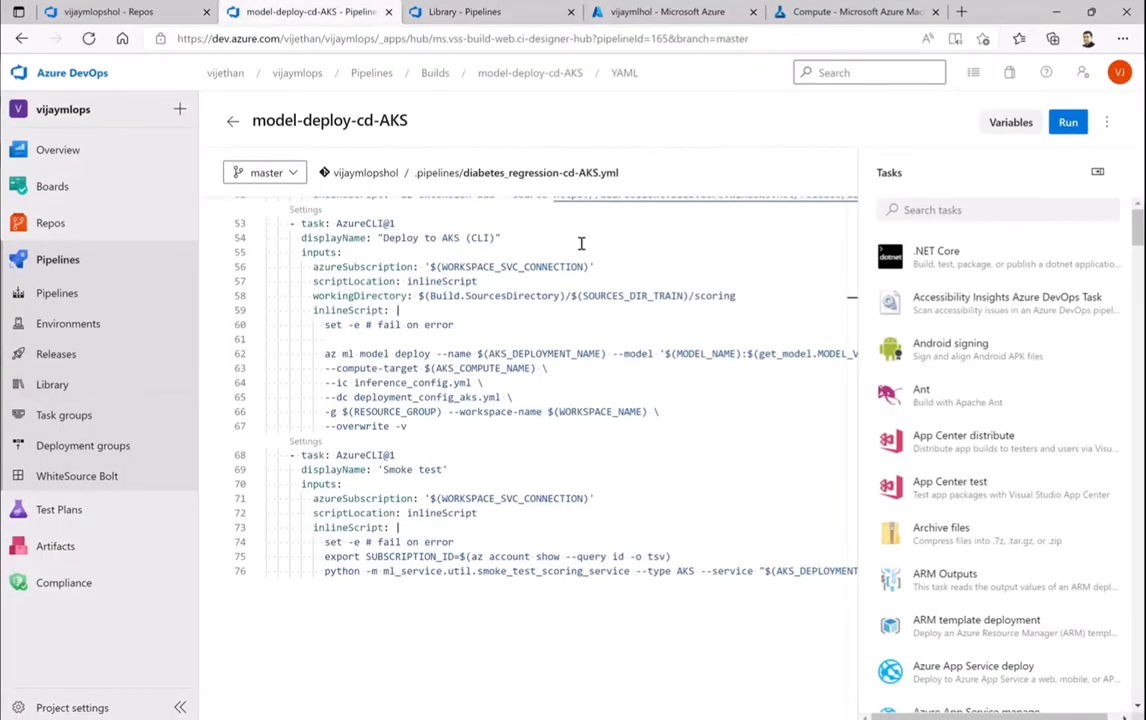
click(1068, 123)
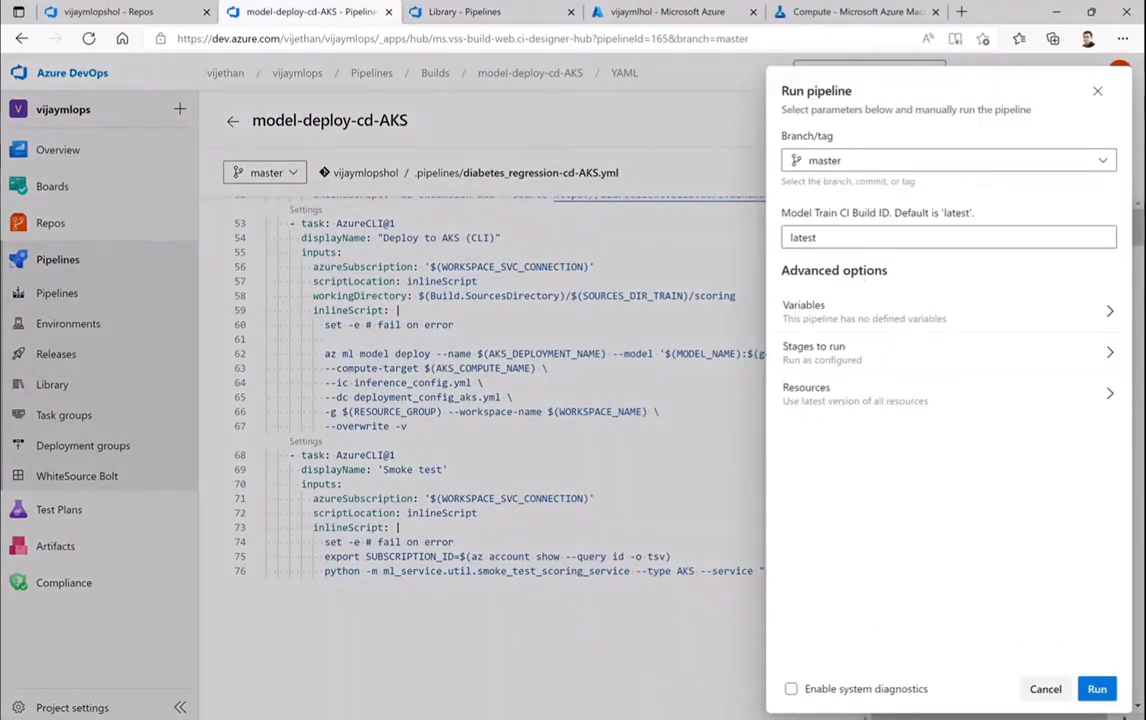
click(1096, 688)
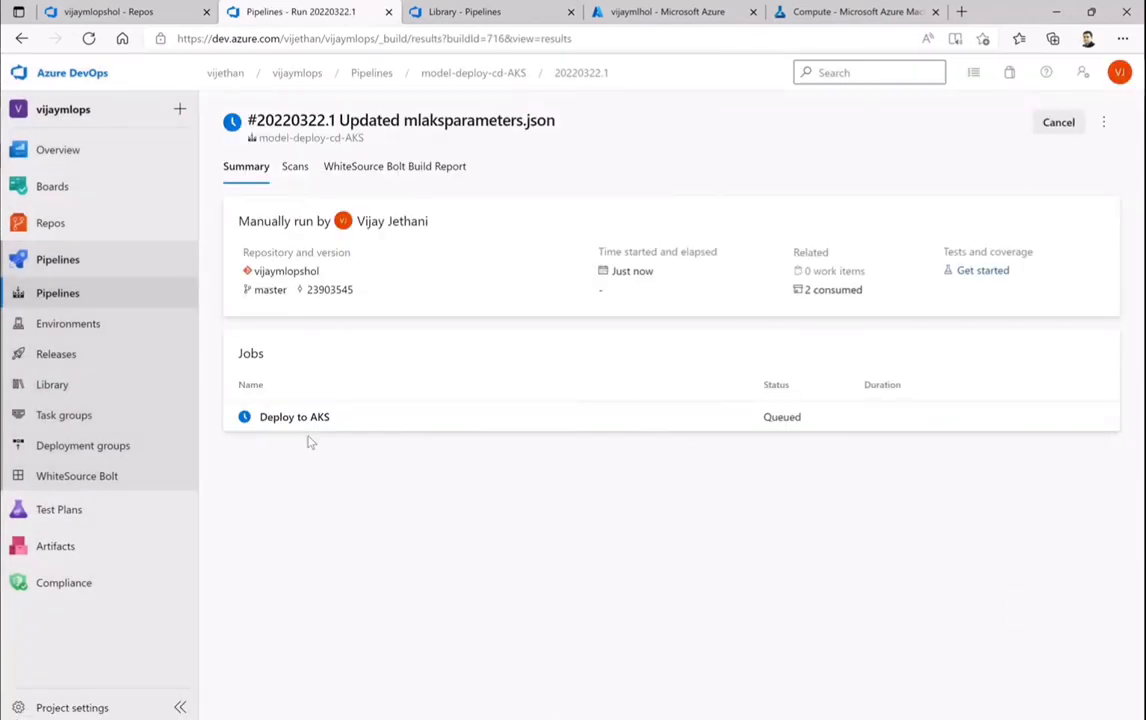
- Open the run's Deploy to AKS job and permit the pipeline to access the devopsforai-aml-vg variable group
click(290, 417)
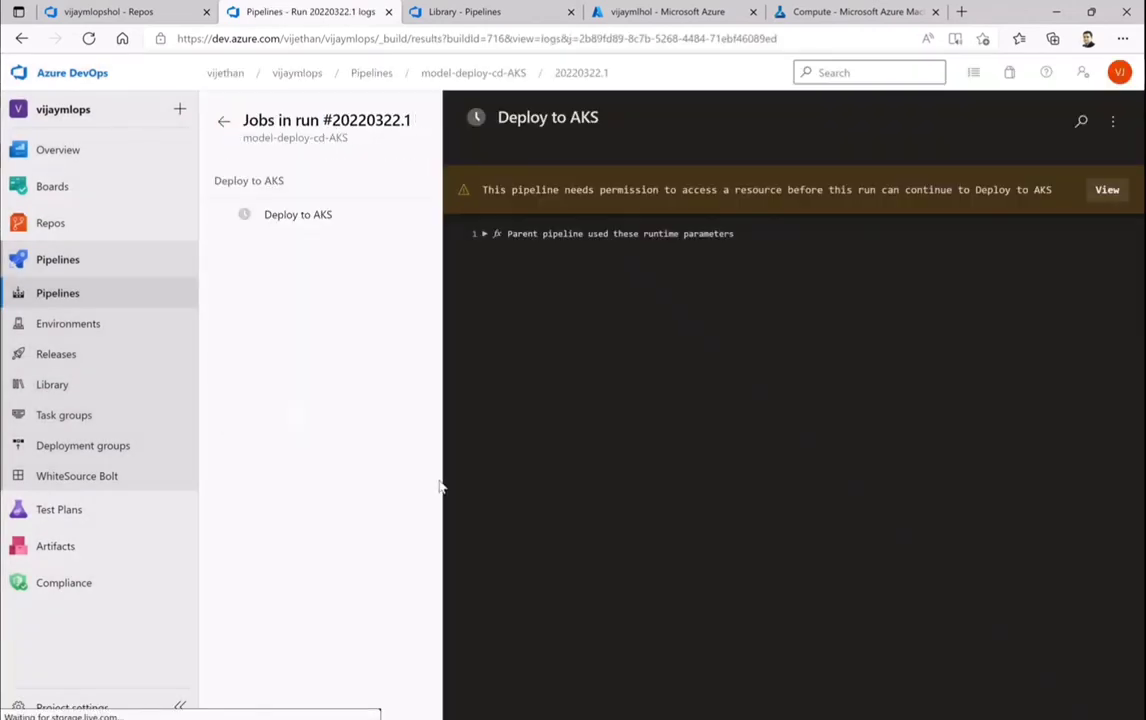
click(1118, 190)
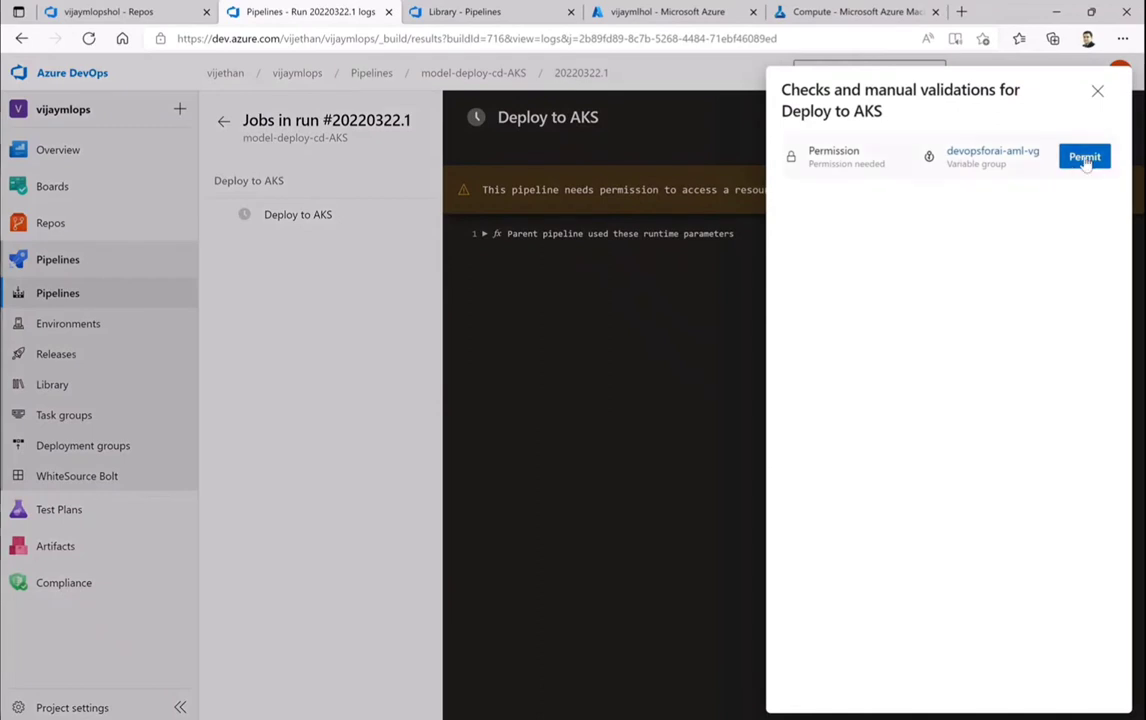
click(1084, 156)
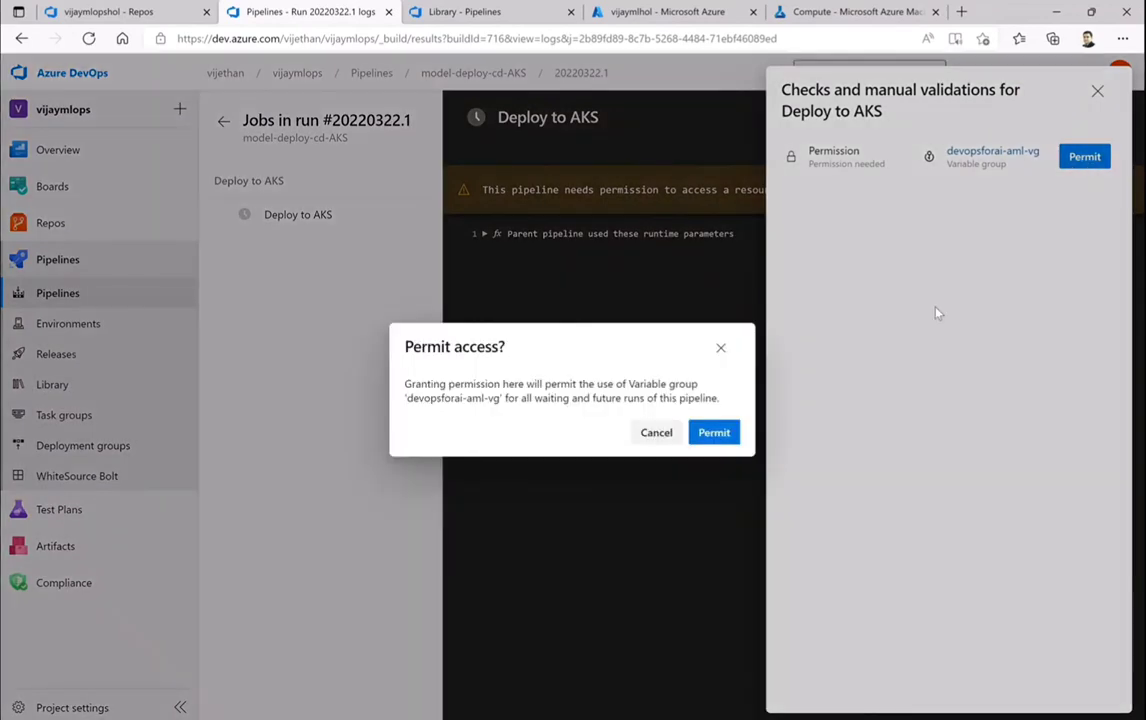
click(708, 436)
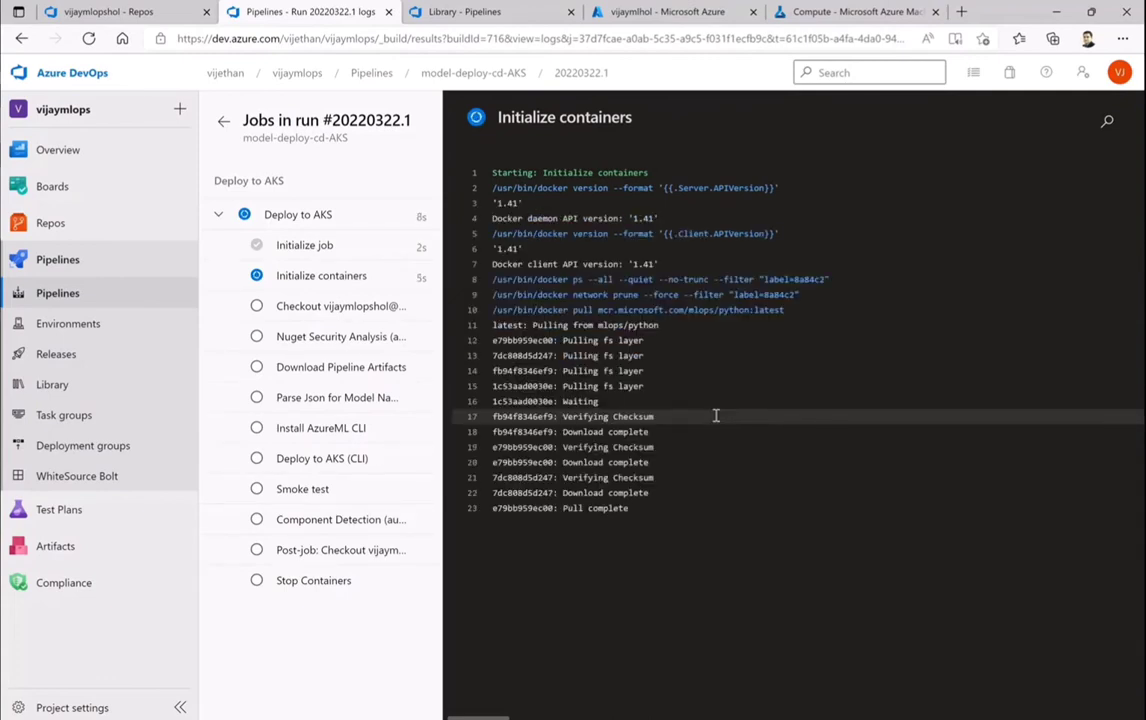
- Open the repository's README and find the Azure Kubernetes Service deployment section with its AKS variables and stage diagram
click(78, 8)
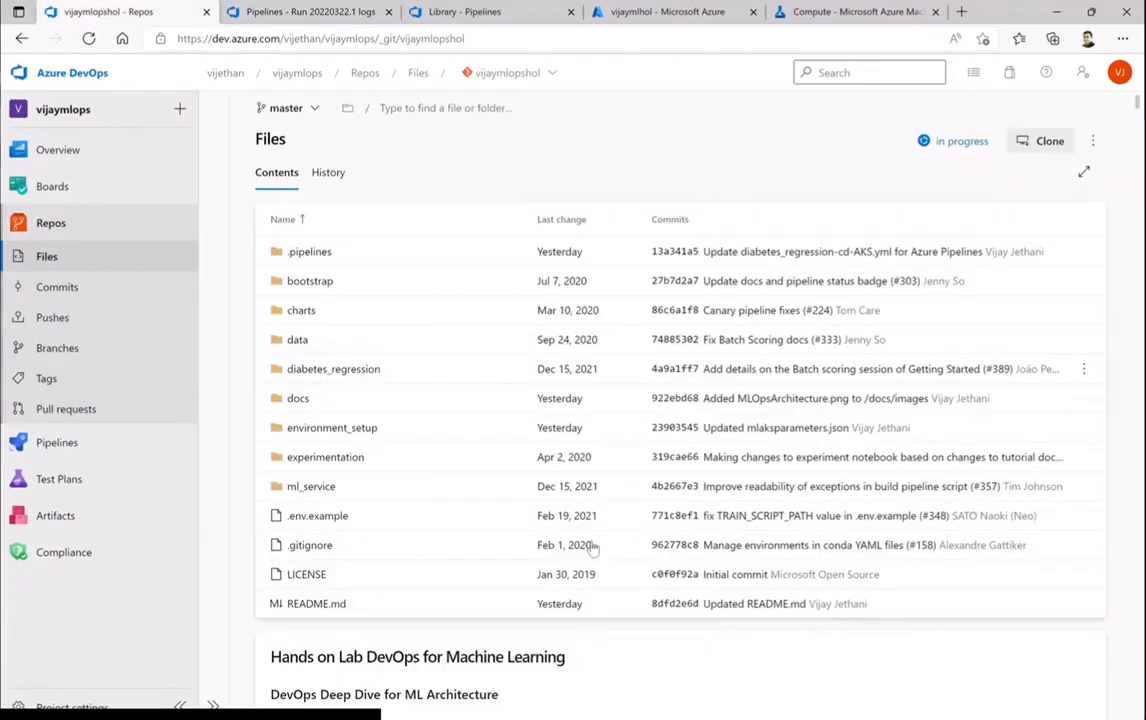
scroll(590, 533, down, 10)
scroll(590, 533, down, 20)
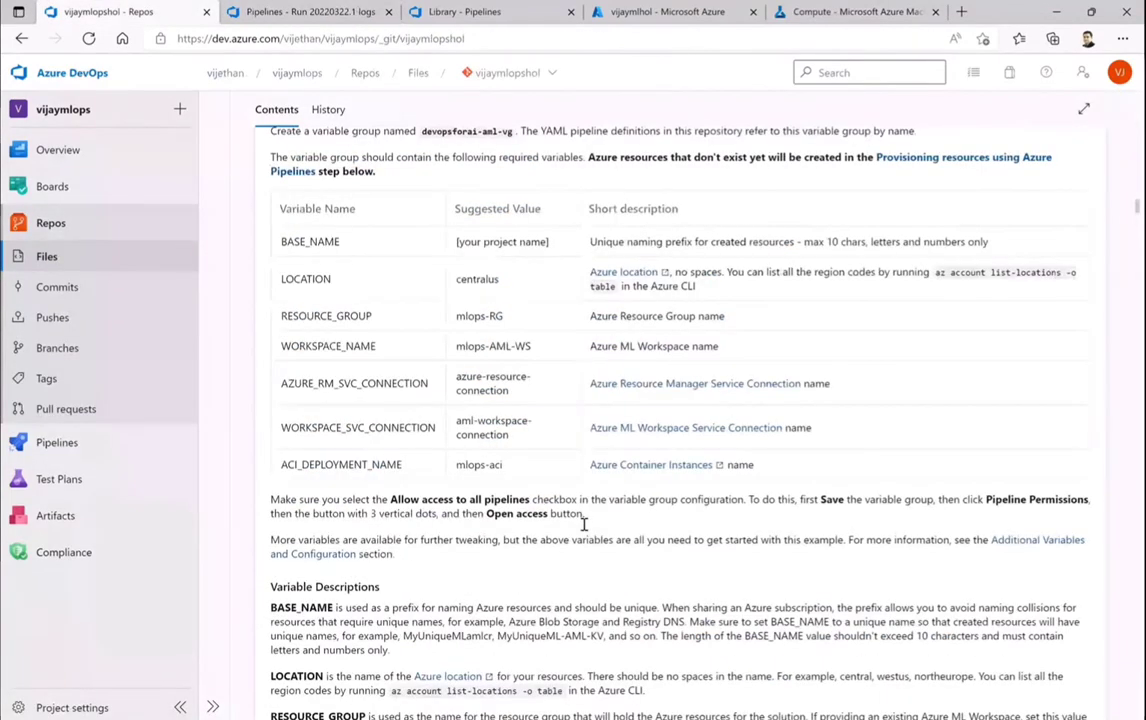
scroll(586, 530, down, 5)
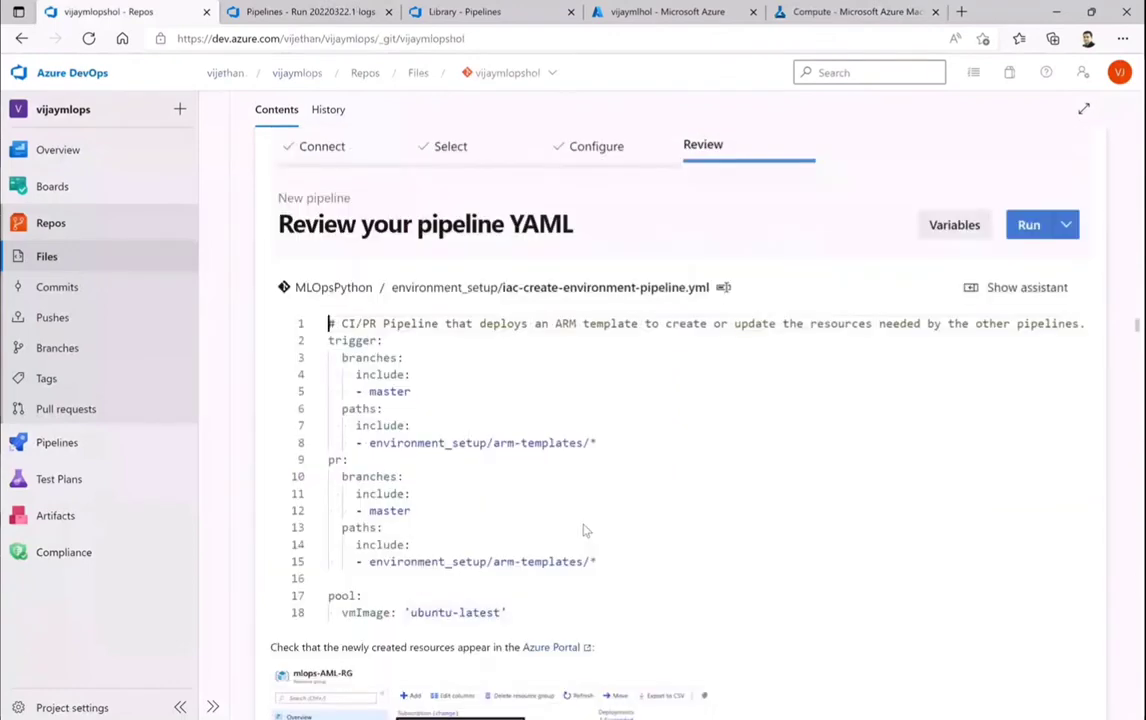
scroll(586, 530, up, 10)
scroll(586, 532, down, 20)
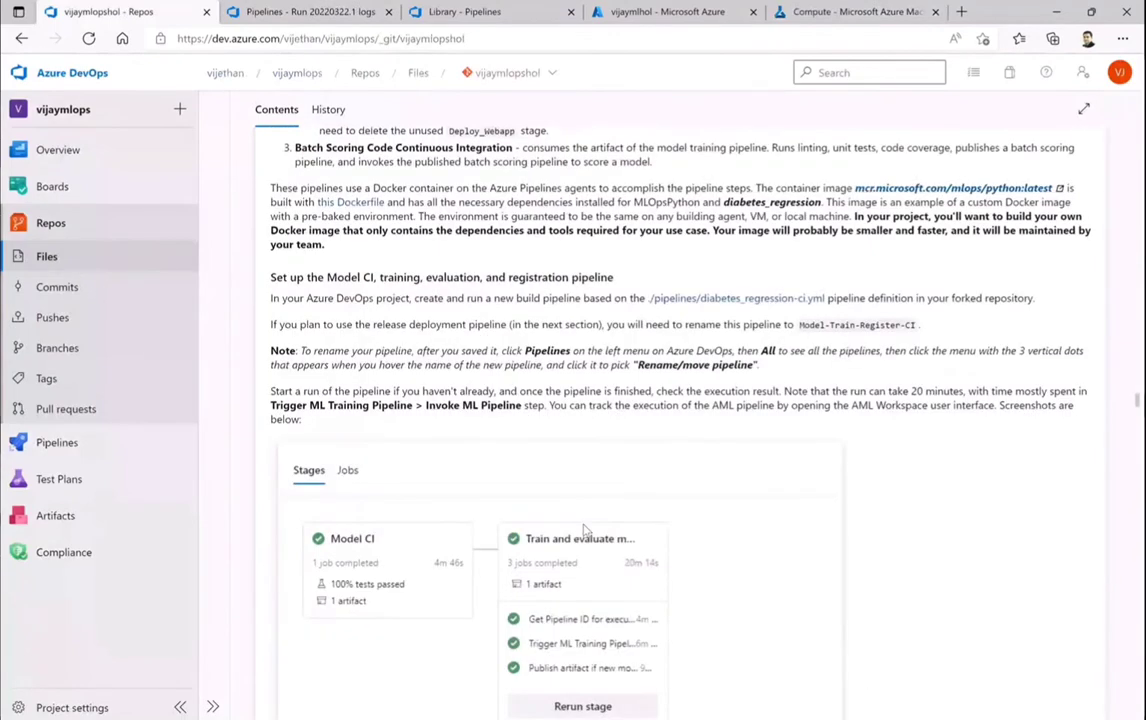
scroll(586, 532, down, 20)
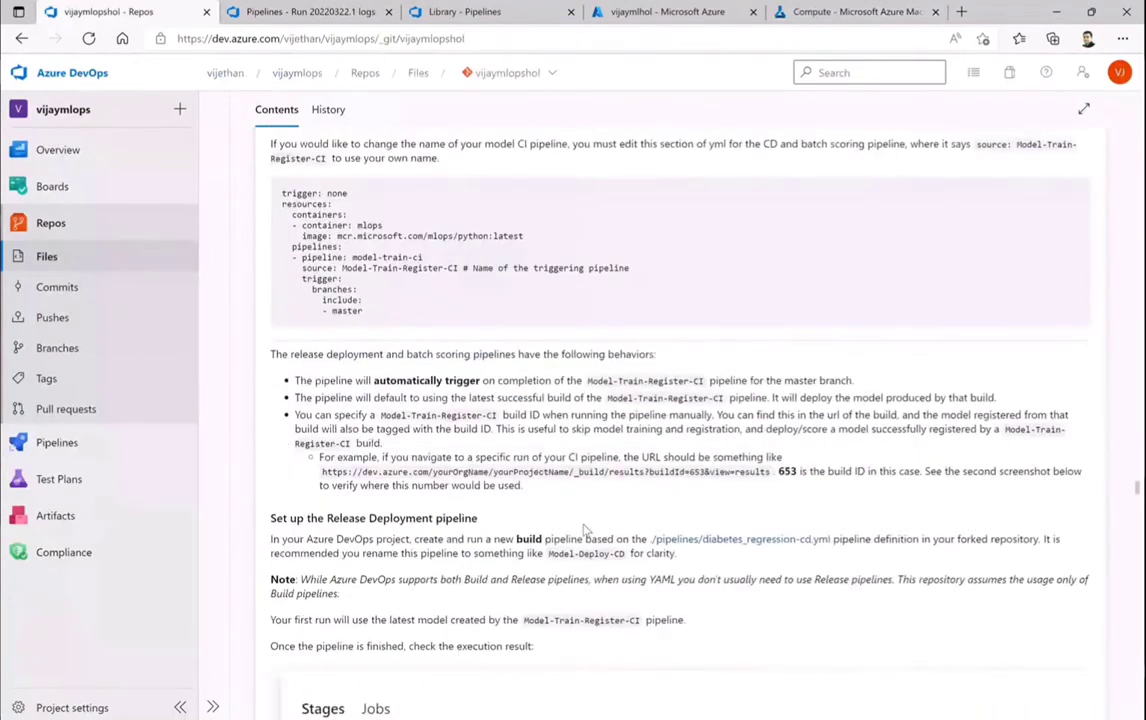
scroll(585, 530, down, 10)
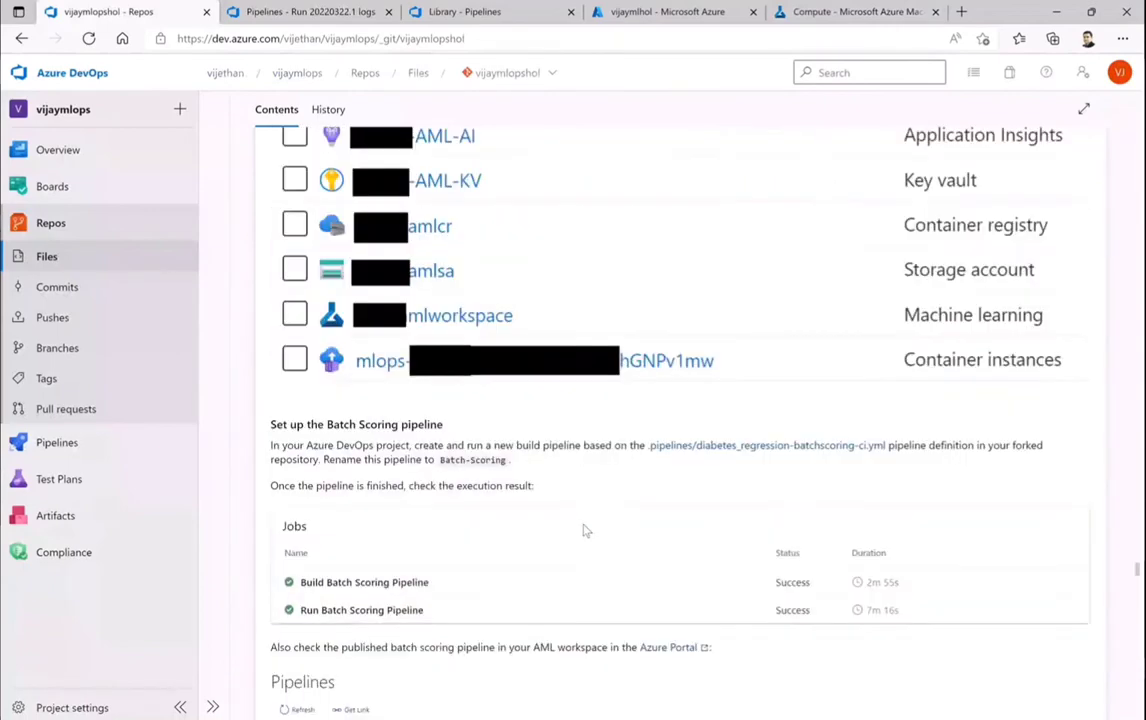
scroll(586, 531, down, 20)
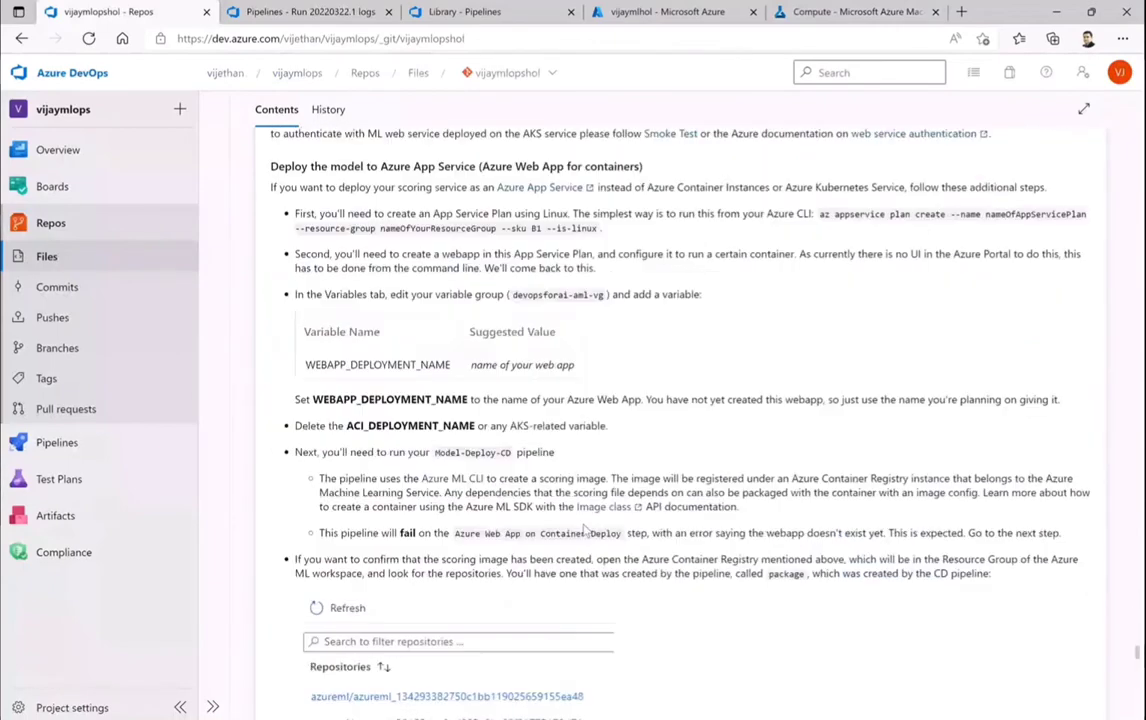
scroll(585, 530, down, 10)
scroll(585, 530, up, 4)
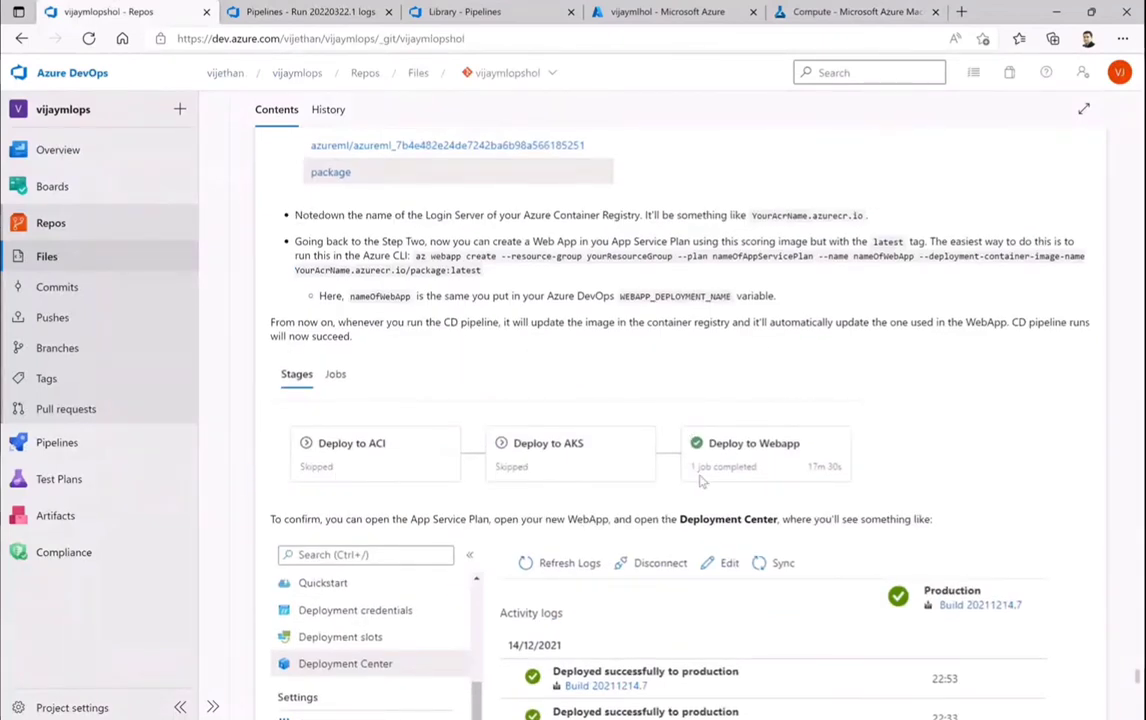
scroll(716, 494, down, 3)
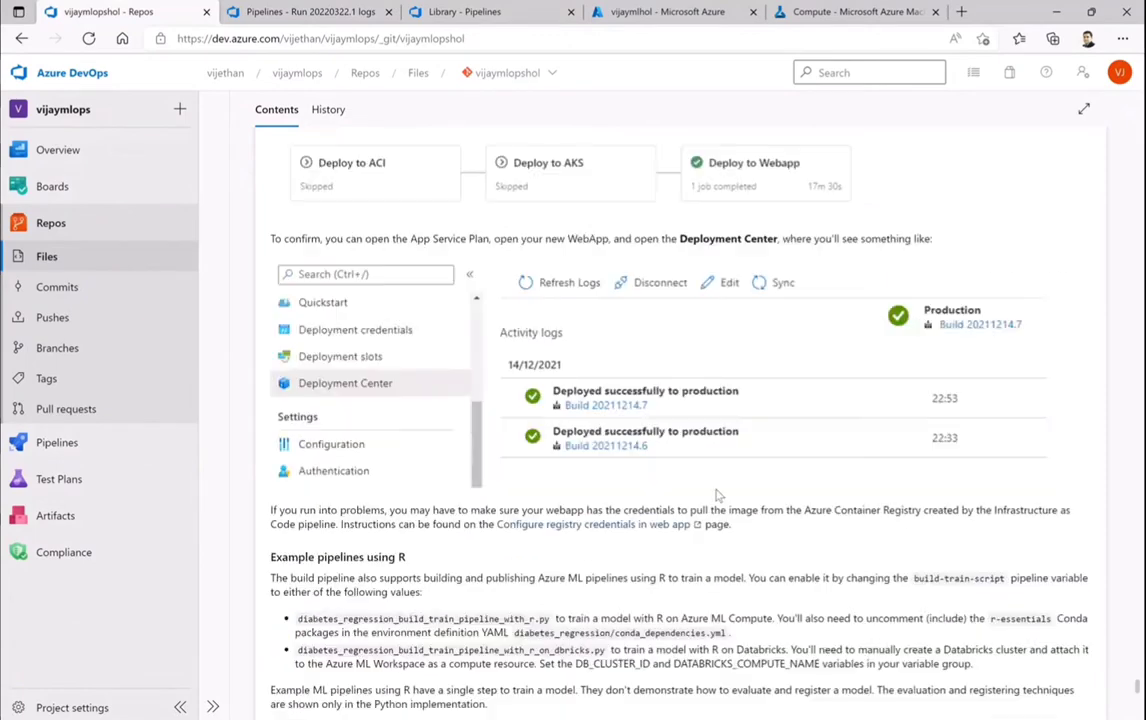
scroll(716, 494, down, 10)
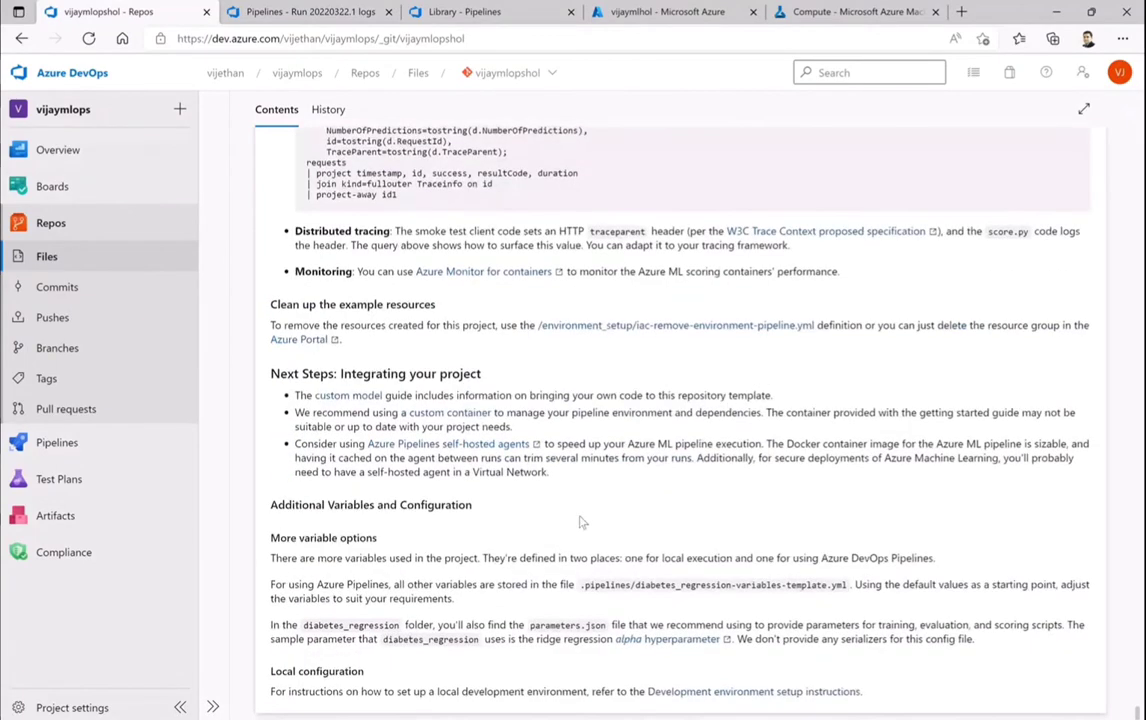
scroll(623, 494, up, 10)
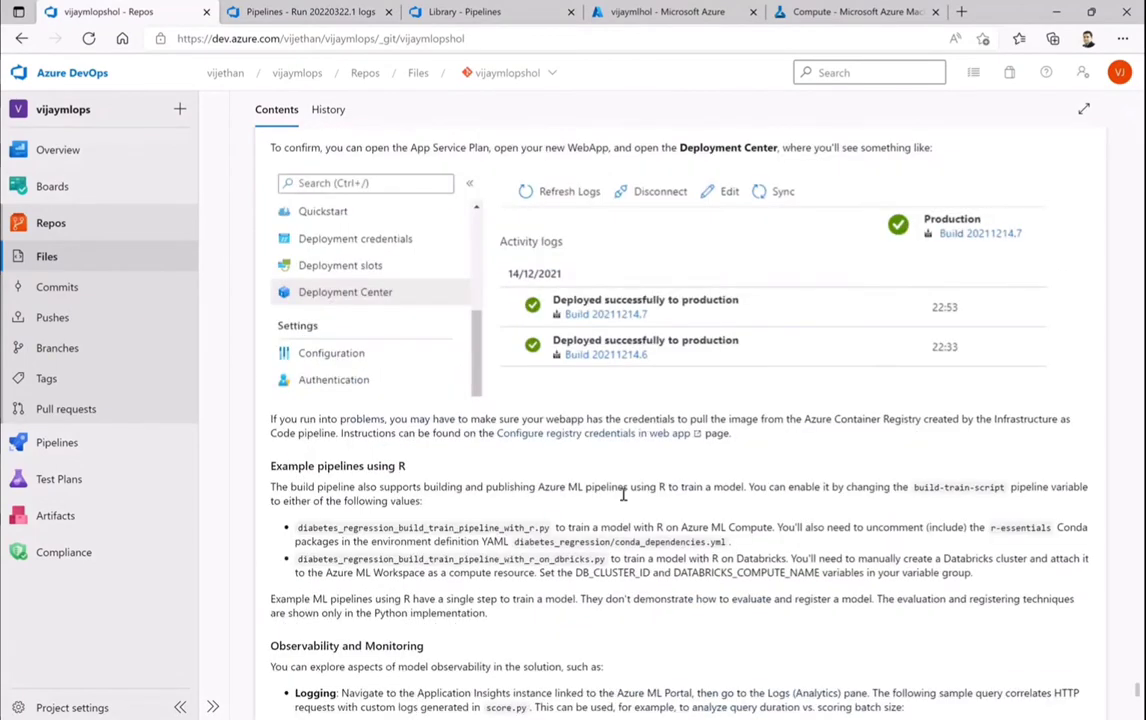
scroll(623, 494, up, 8)
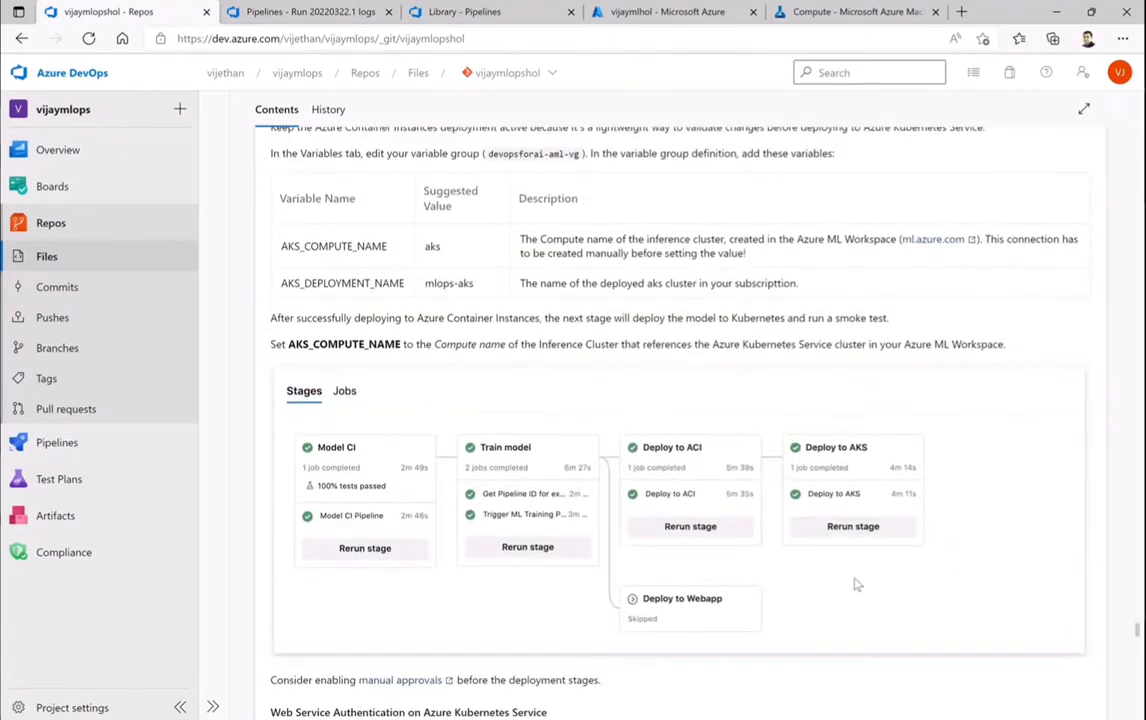
scroll(855, 585, down, 1)
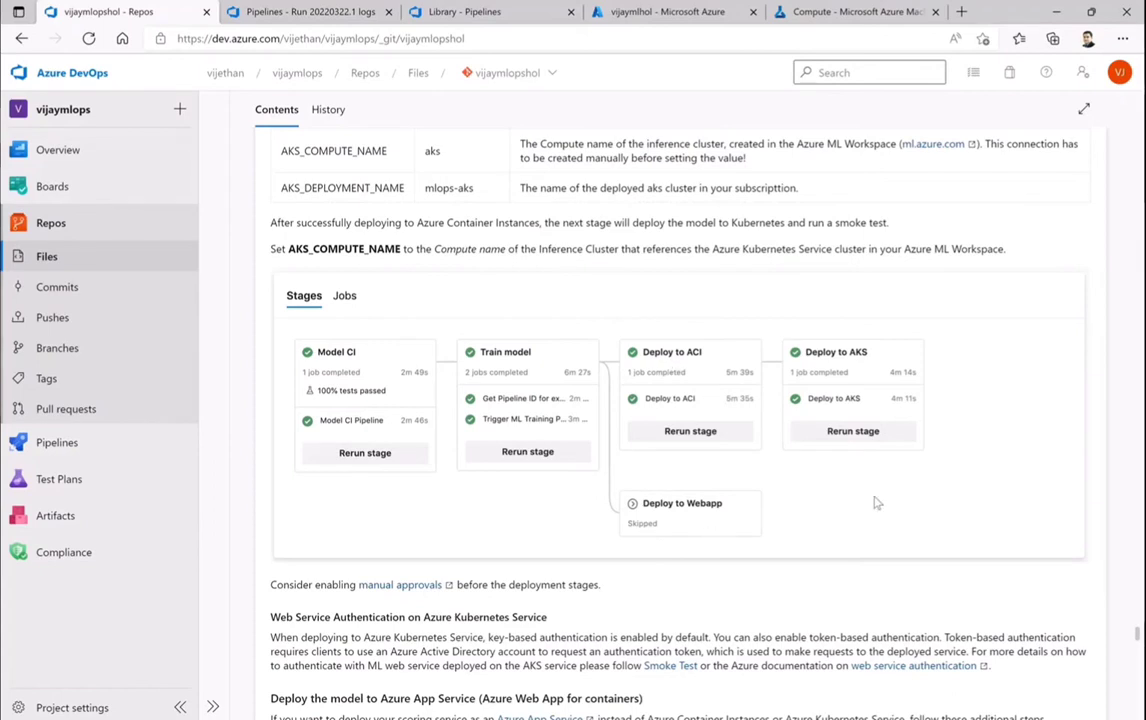
- Read the README sections on AKS web service authentication, Azure App Service deployment and batch scoring
scroll(685, 540, down, 2)
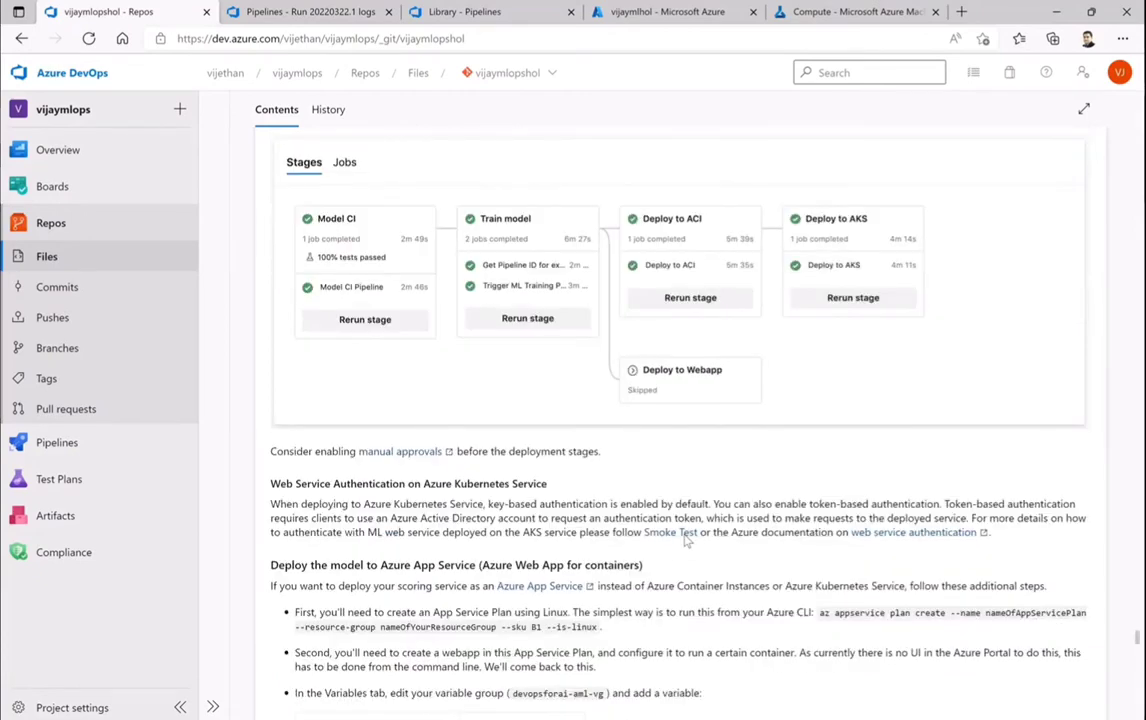
scroll(685, 538, down, 10)
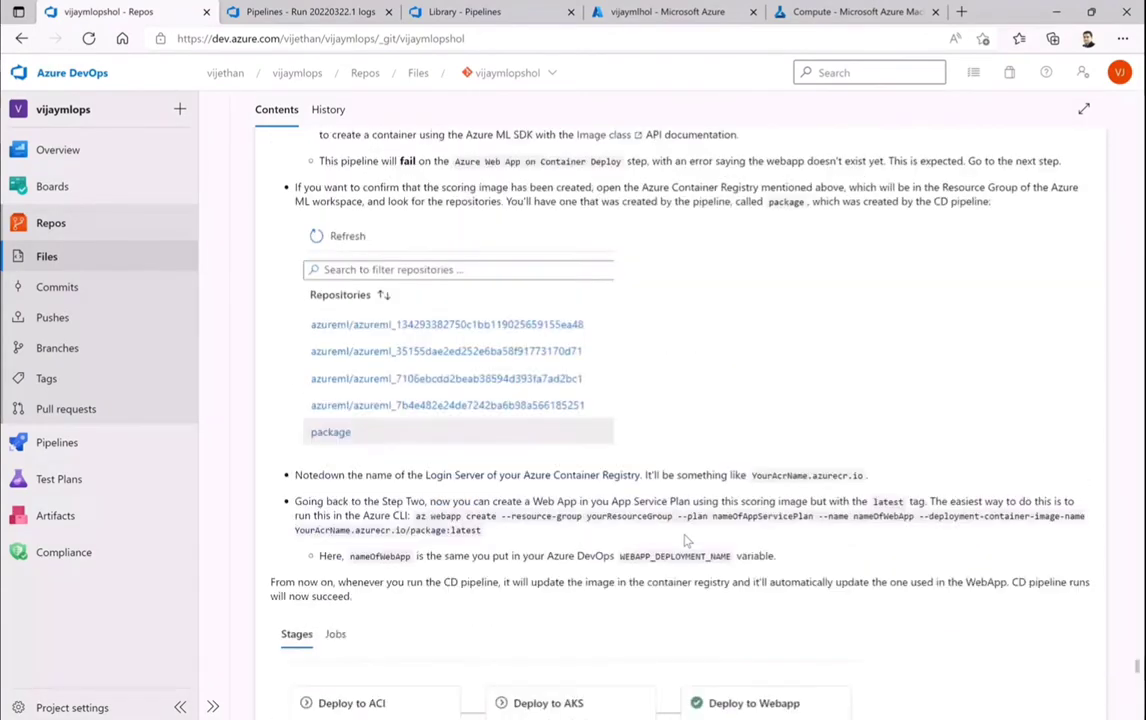
scroll(647, 535, up, 7)
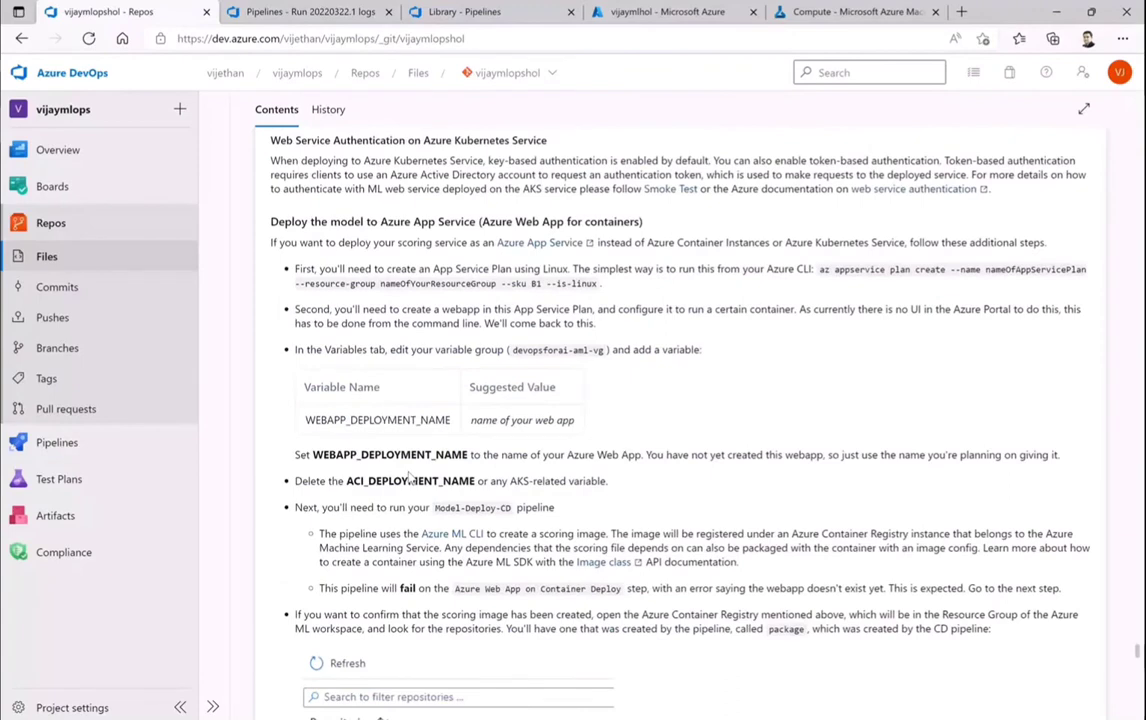
scroll(650, 532, down, 7)
scroll(651, 530, down, 6)
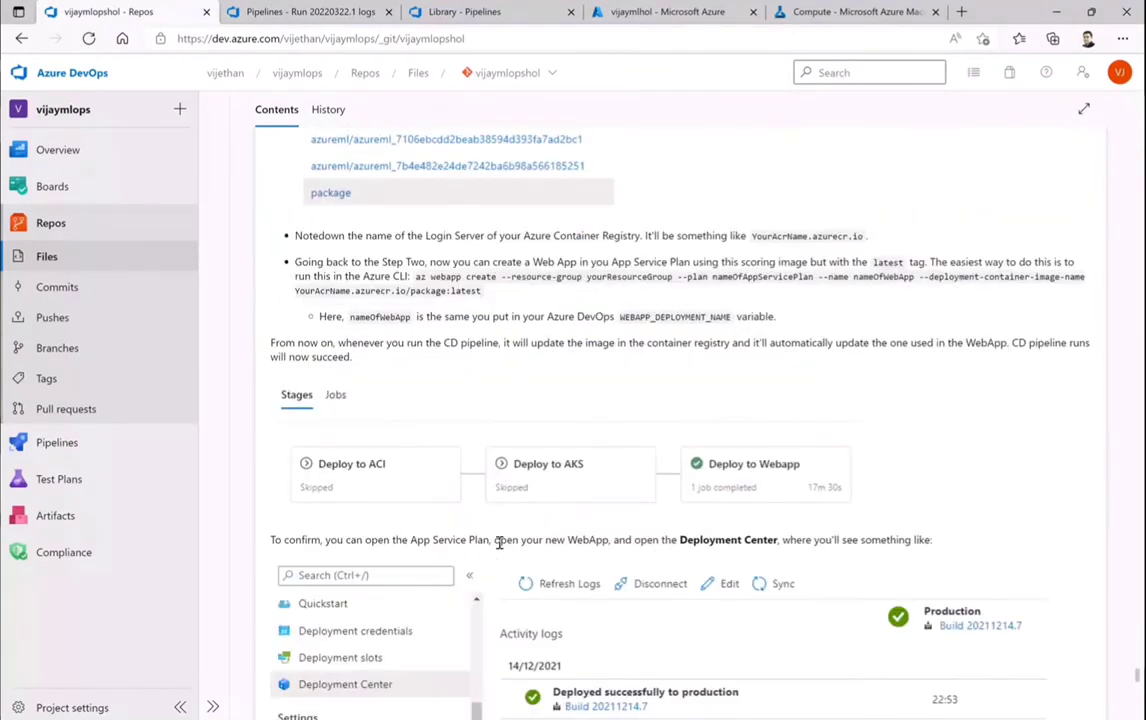
scroll(605, 563, down, 15)
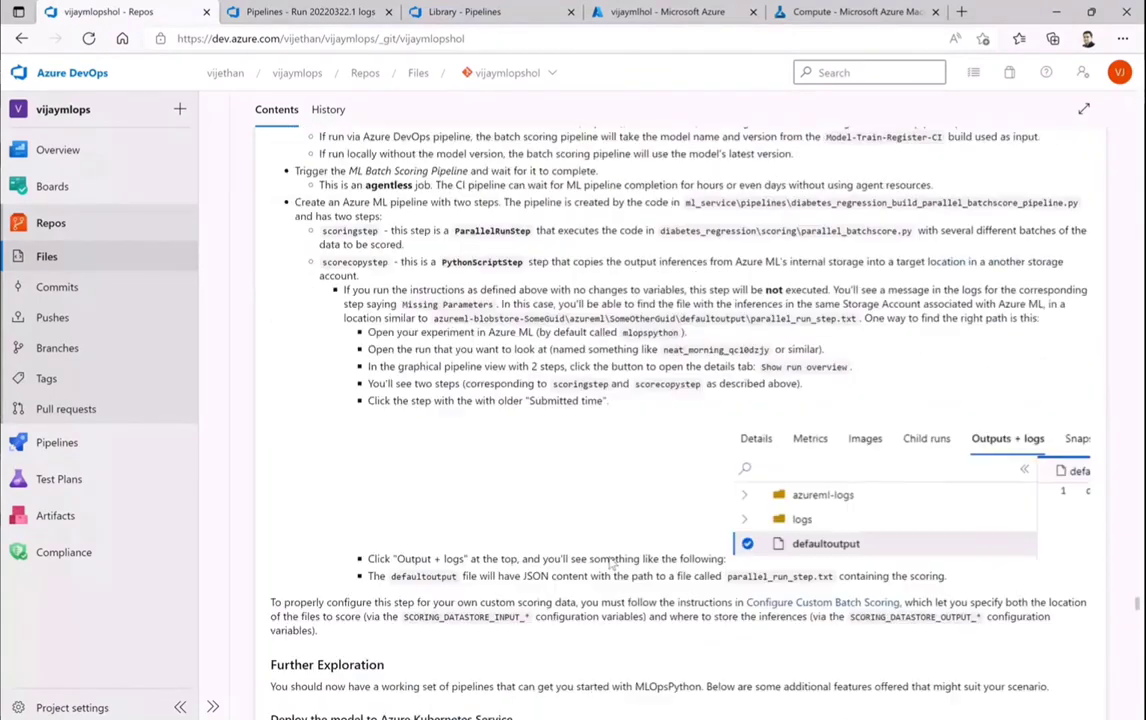
- Check the Azure resource group's resources, the Deploy to AKS job log and the inference clusters in Azure Machine Learning Studio
click(632, 10)
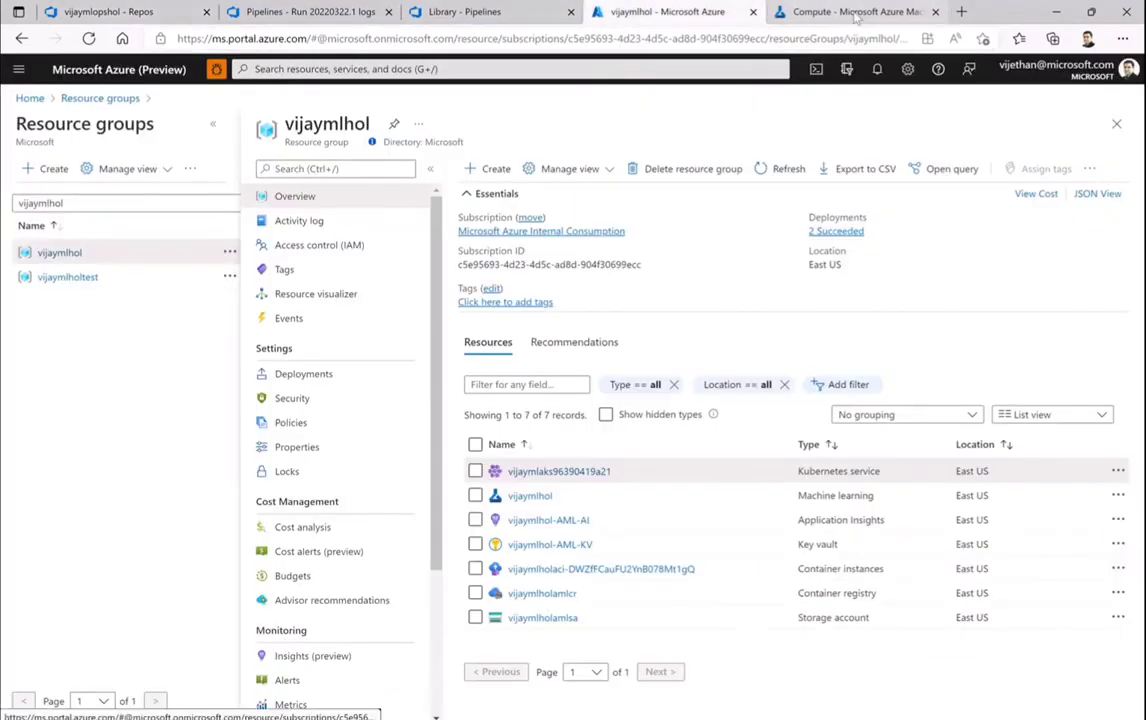
click(292, 10)
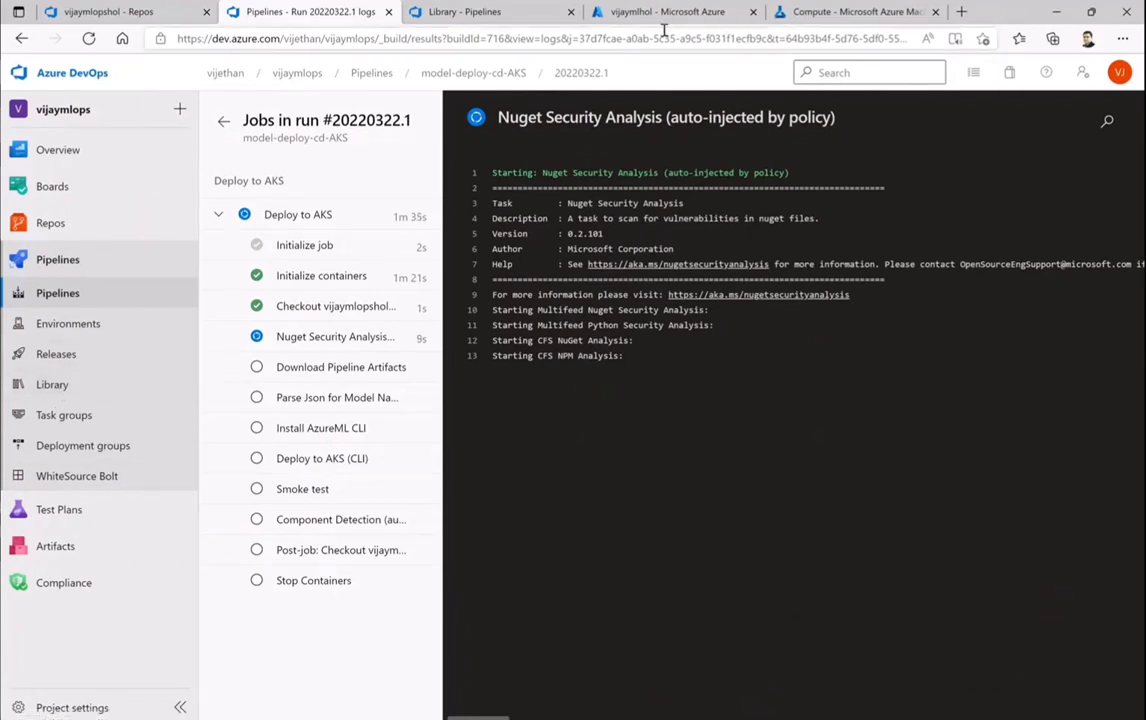
click(820, 12)
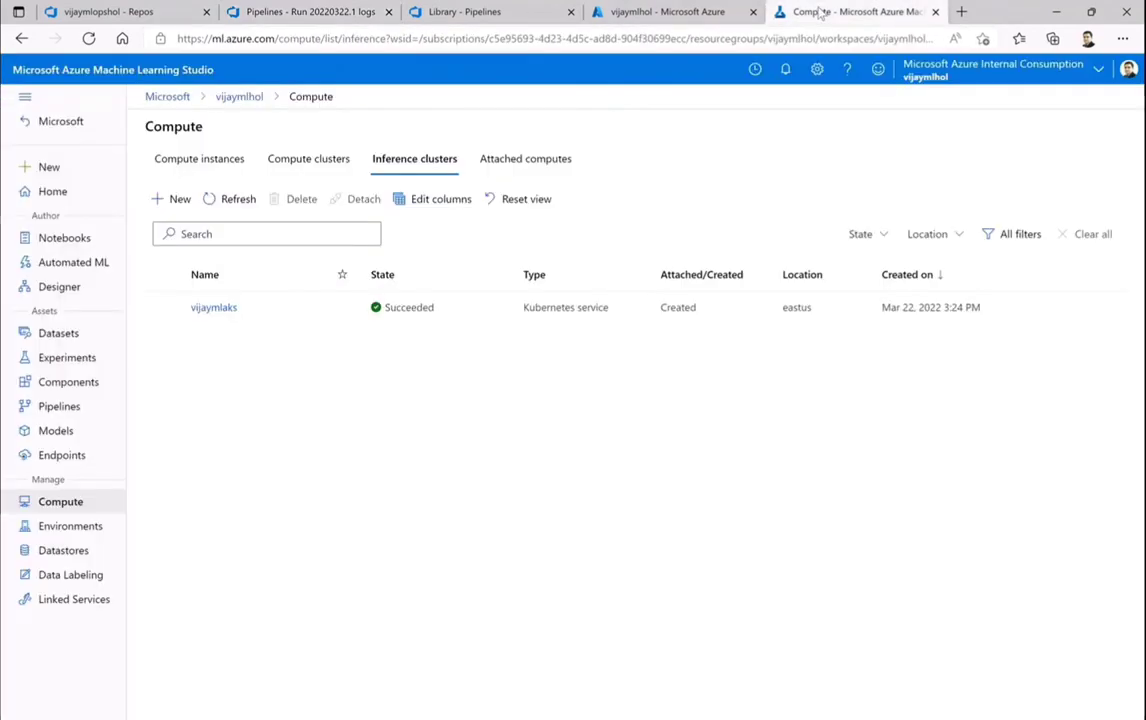
click(699, 13)
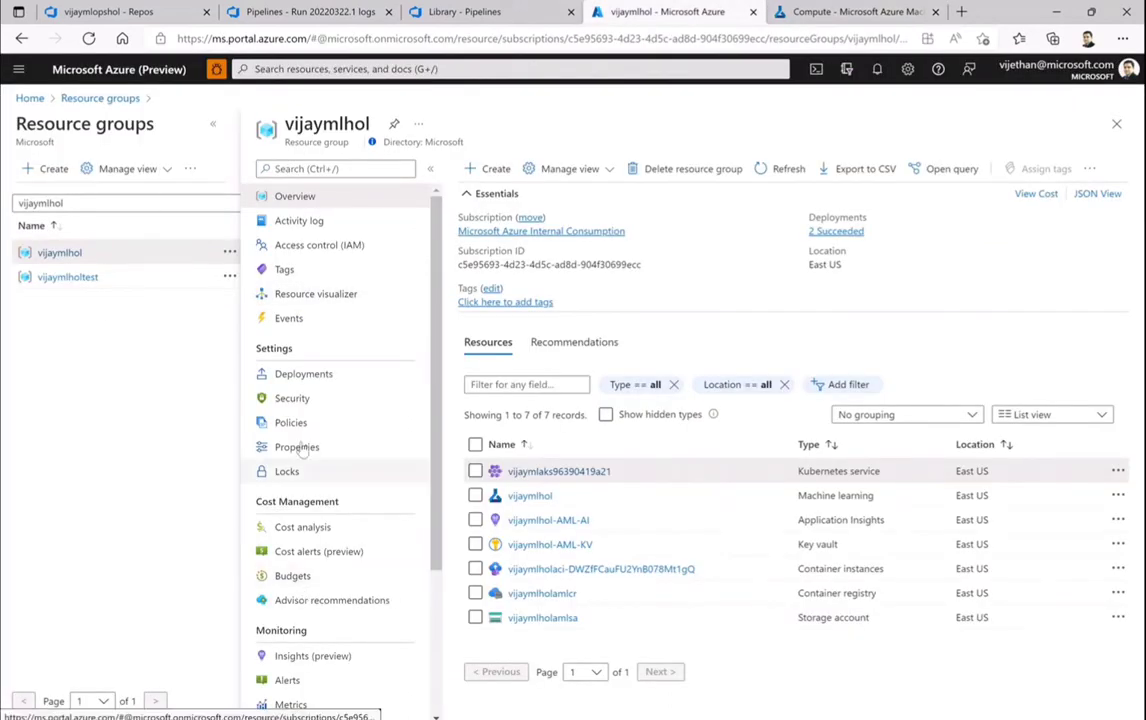
- Open the devopsforai-aml-vg variable group from the Azure DevOps library and compare its AKS variables with the Azure resource group's Kubernetes service
click(275, 14)
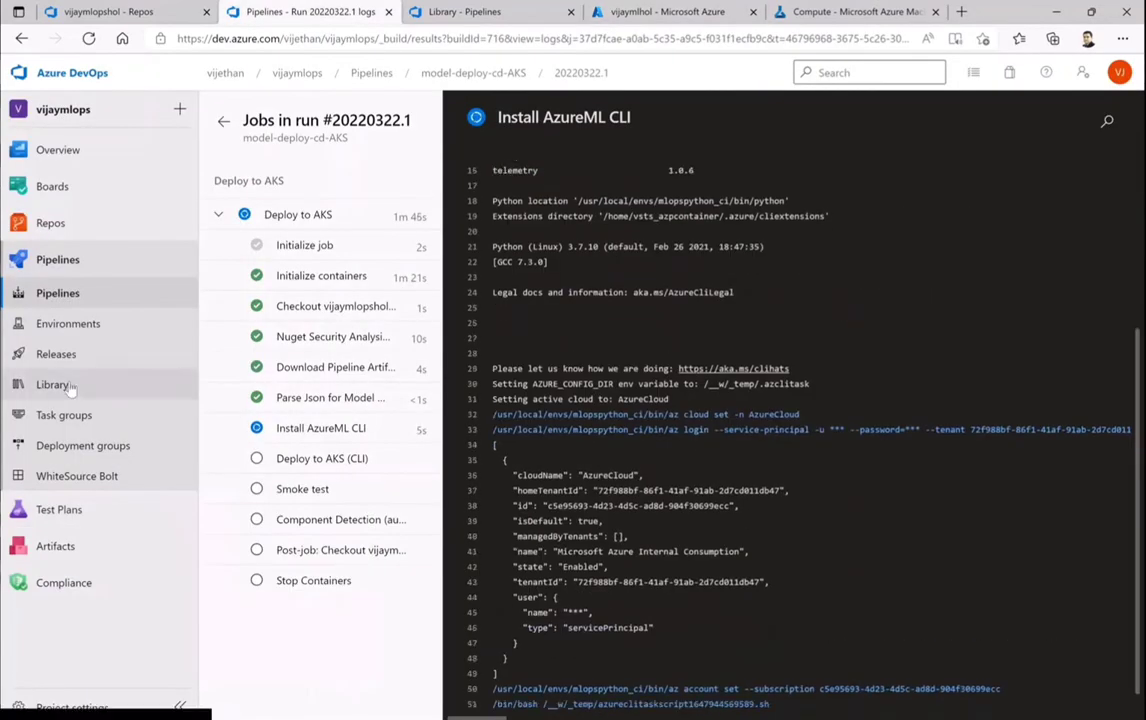
click(68, 386)
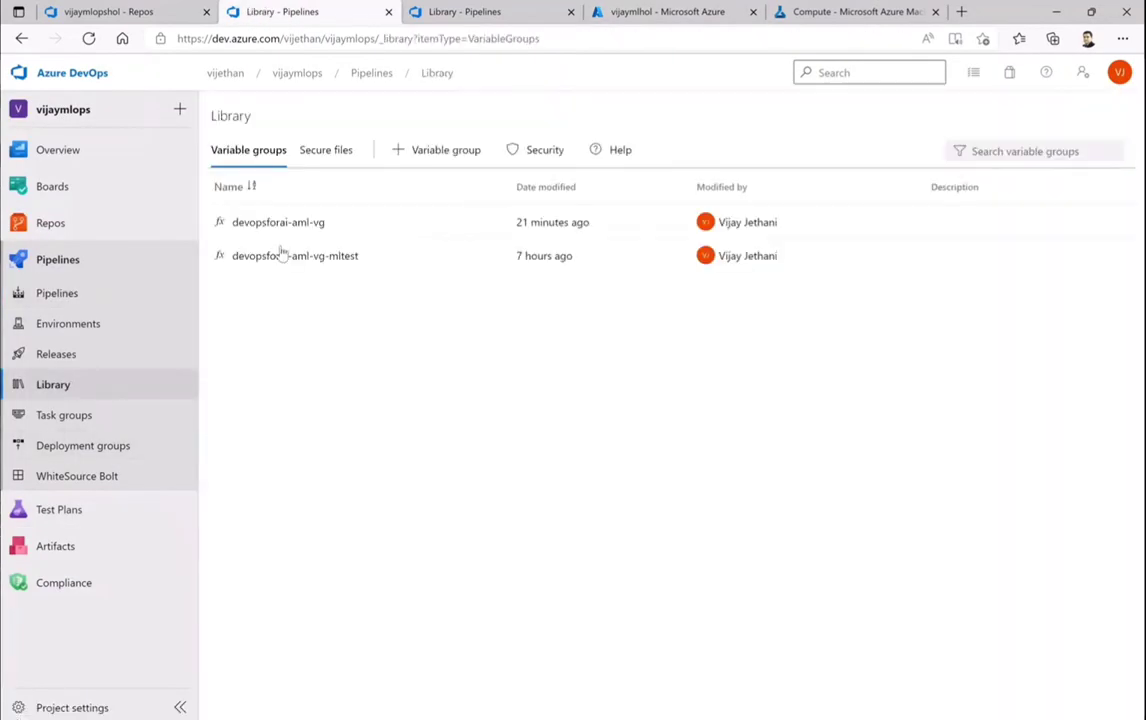
click(280, 229)
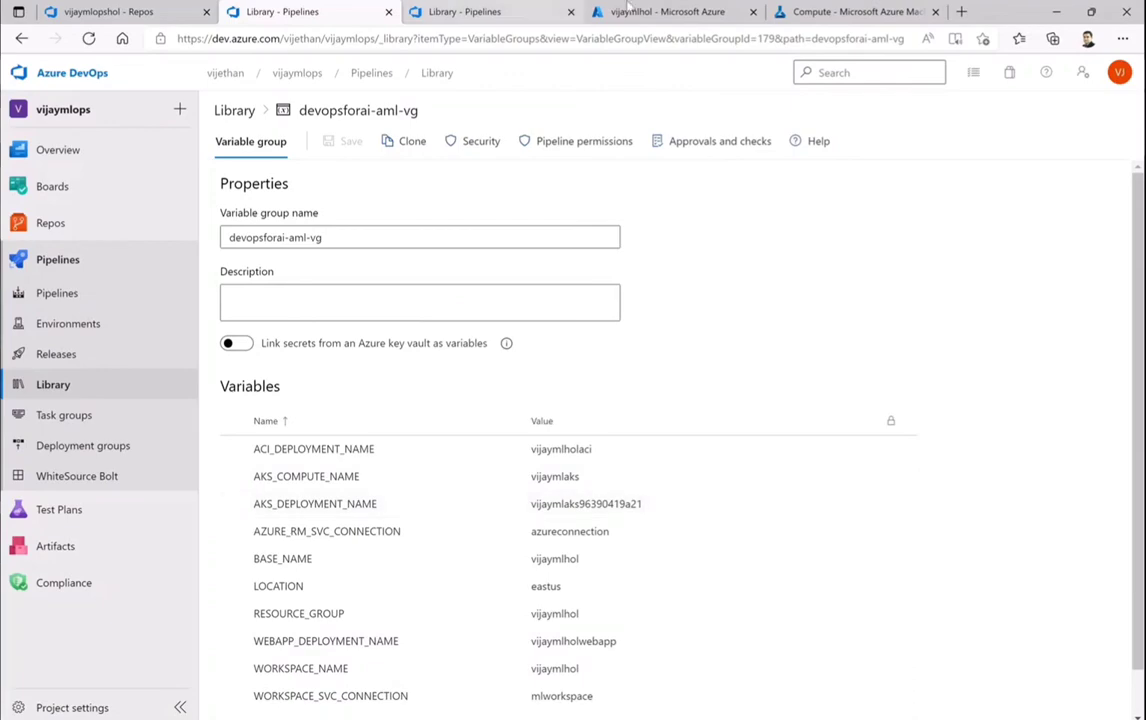
click(652, 12)
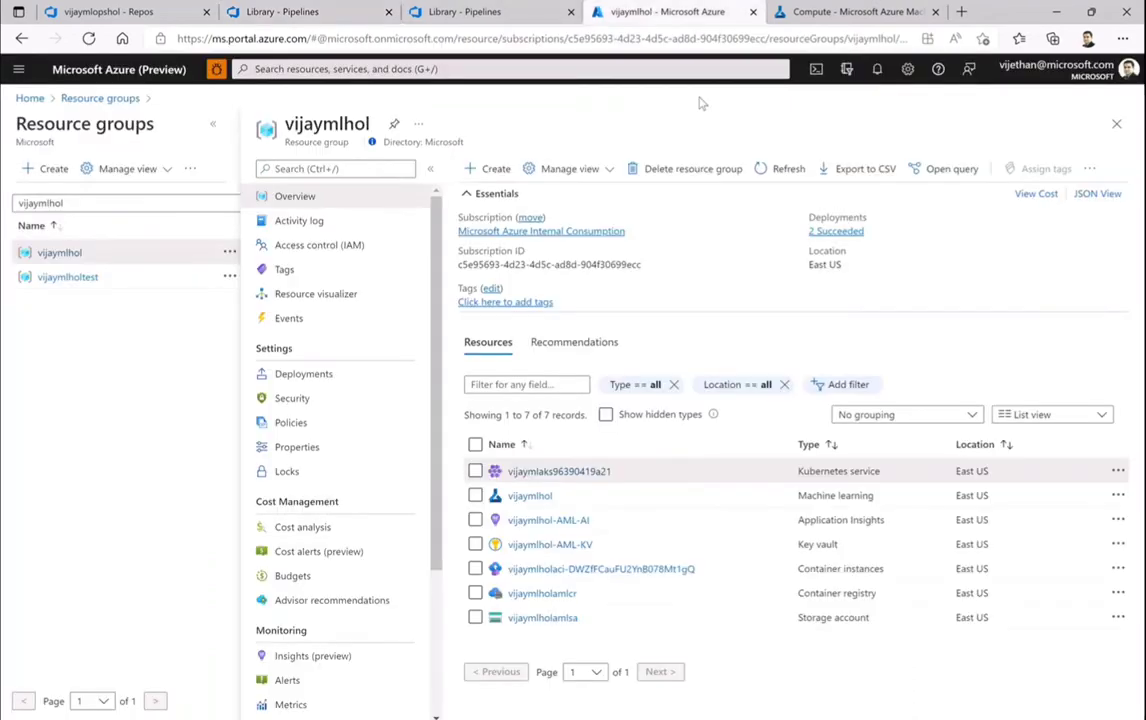
click(278, 10)
key(ctrl+shift+Tab)
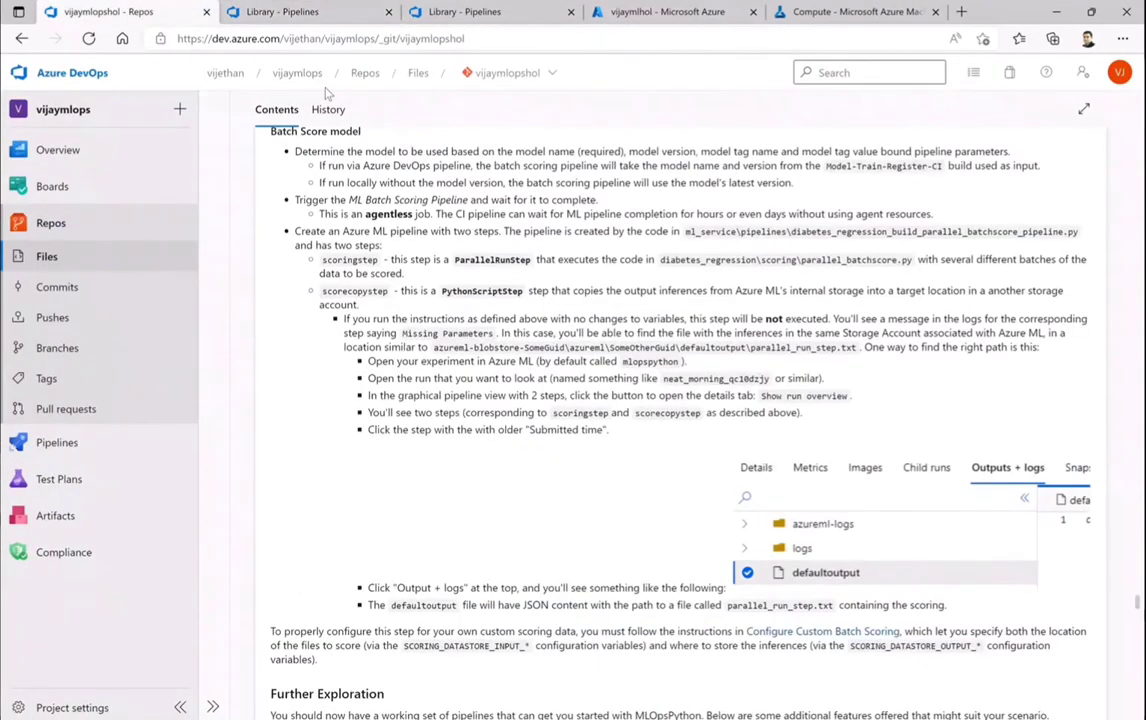
- Reopen run #20220322.1 of the model-deploy-cd-AKS pipeline and view its Deploy to AKS job log
click(284, 14)
click(56, 294)
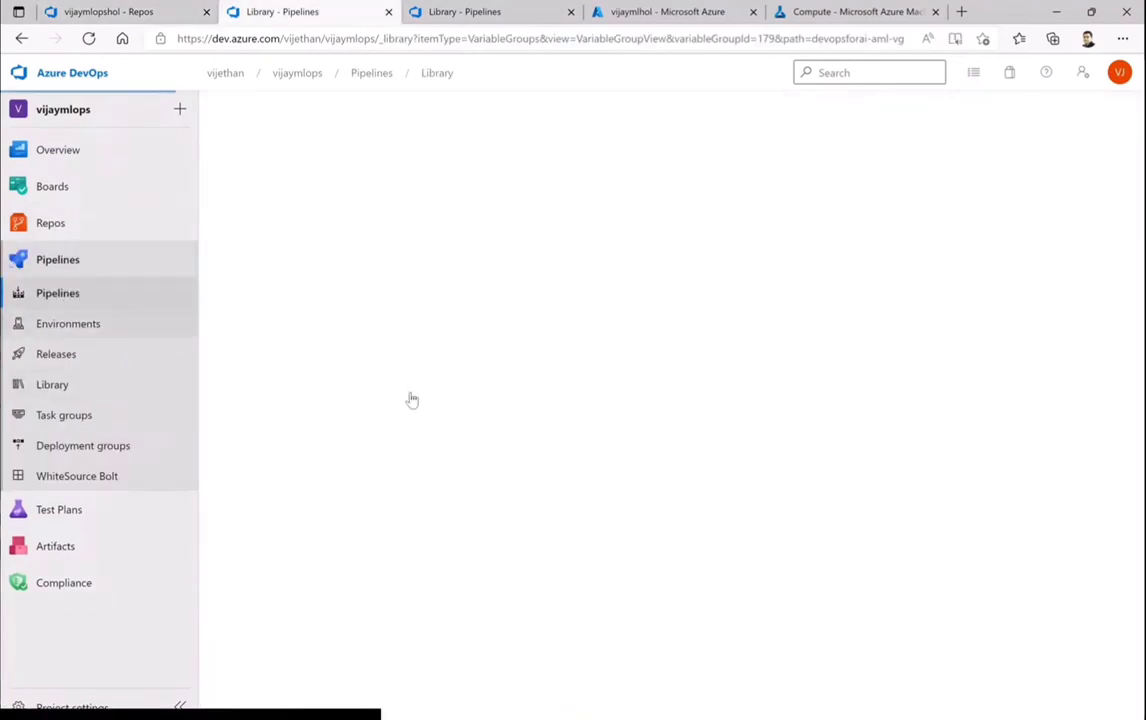
click(325, 285)
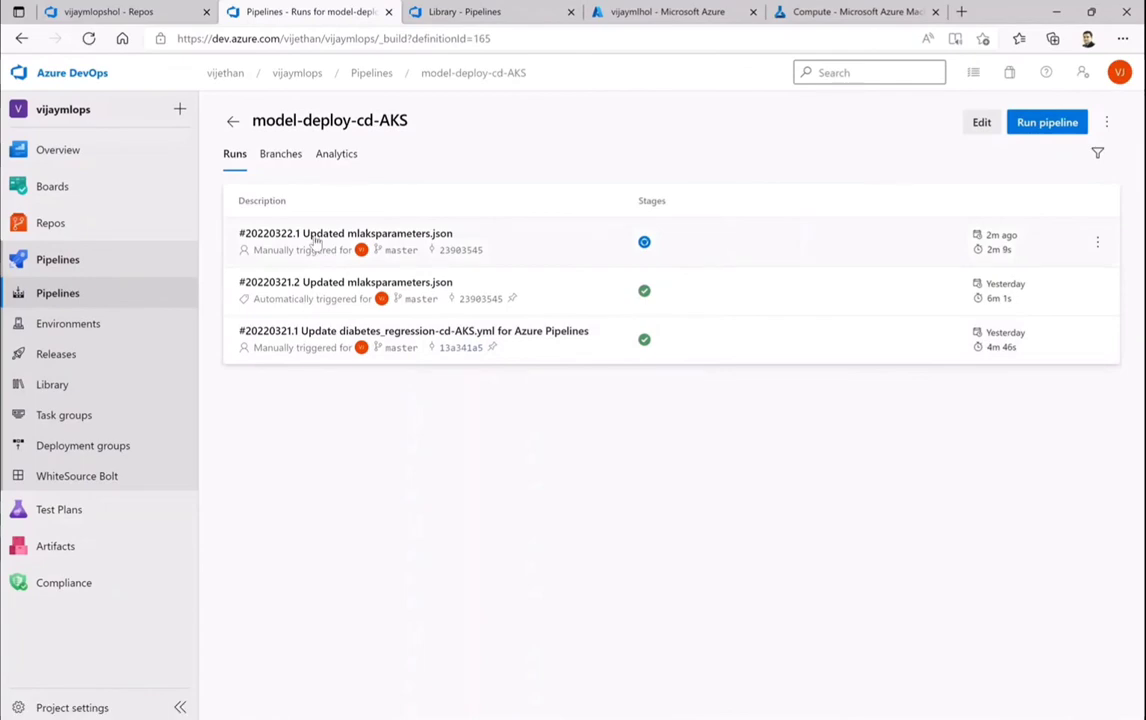
click(315, 240)
click(303, 420)
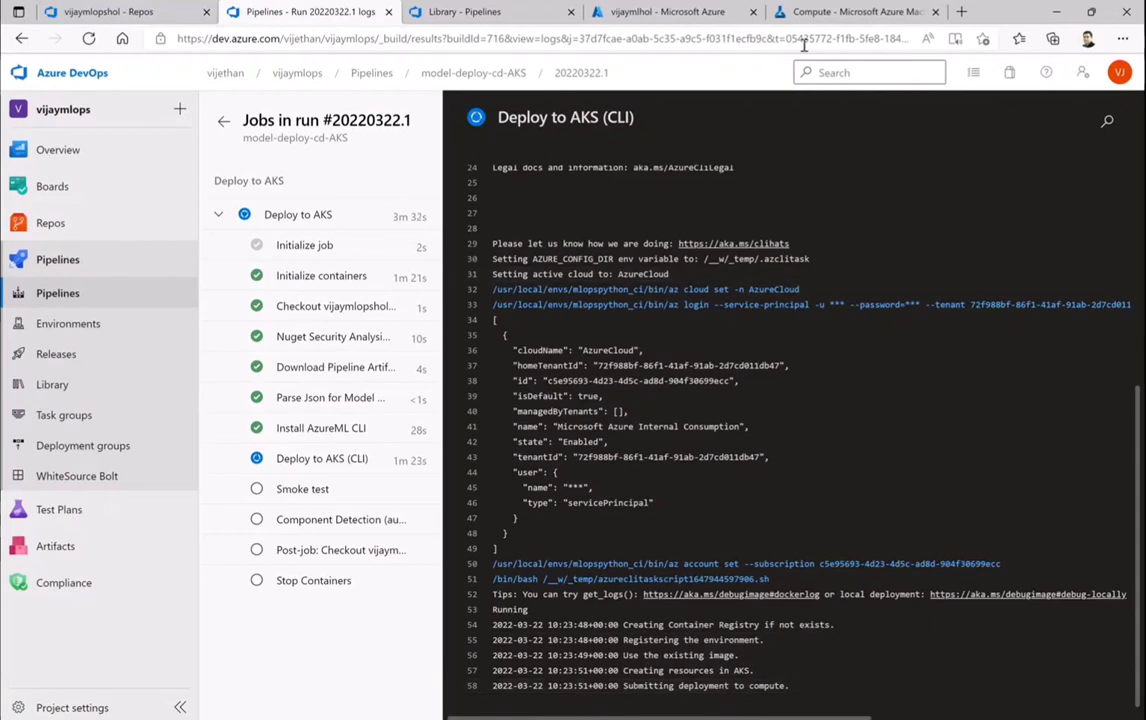
- Open the container registry in the Azure resource group, show its repositories and refresh the list
click(643, 13)
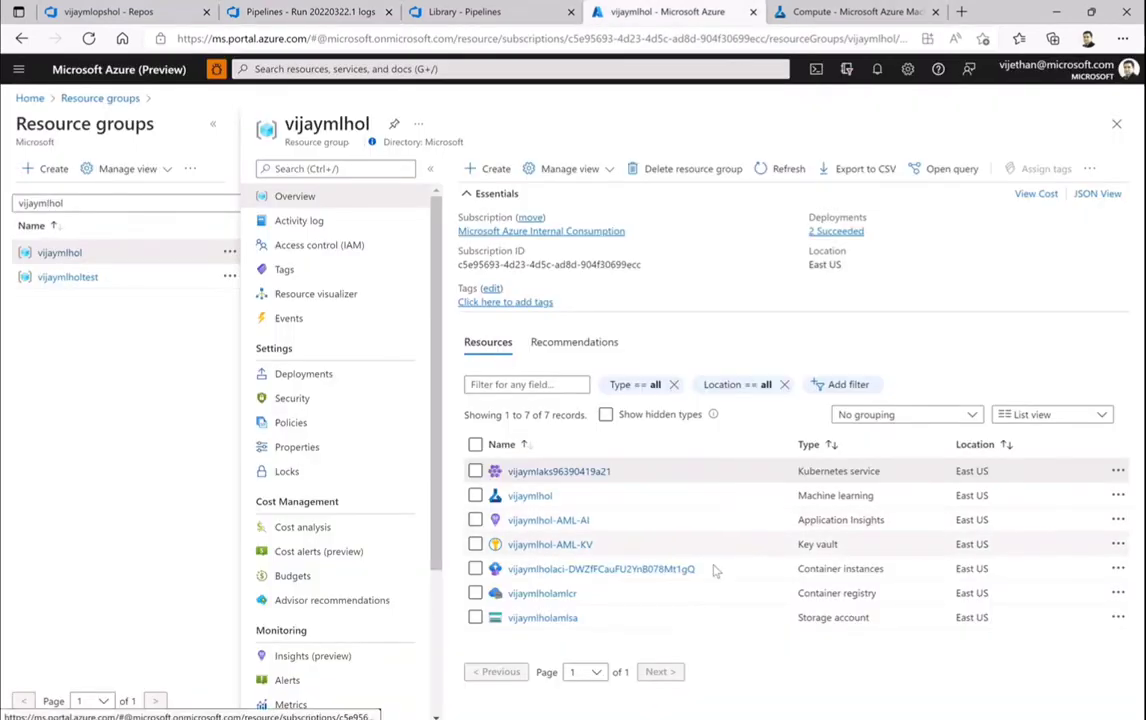
mouse_move(592, 582)
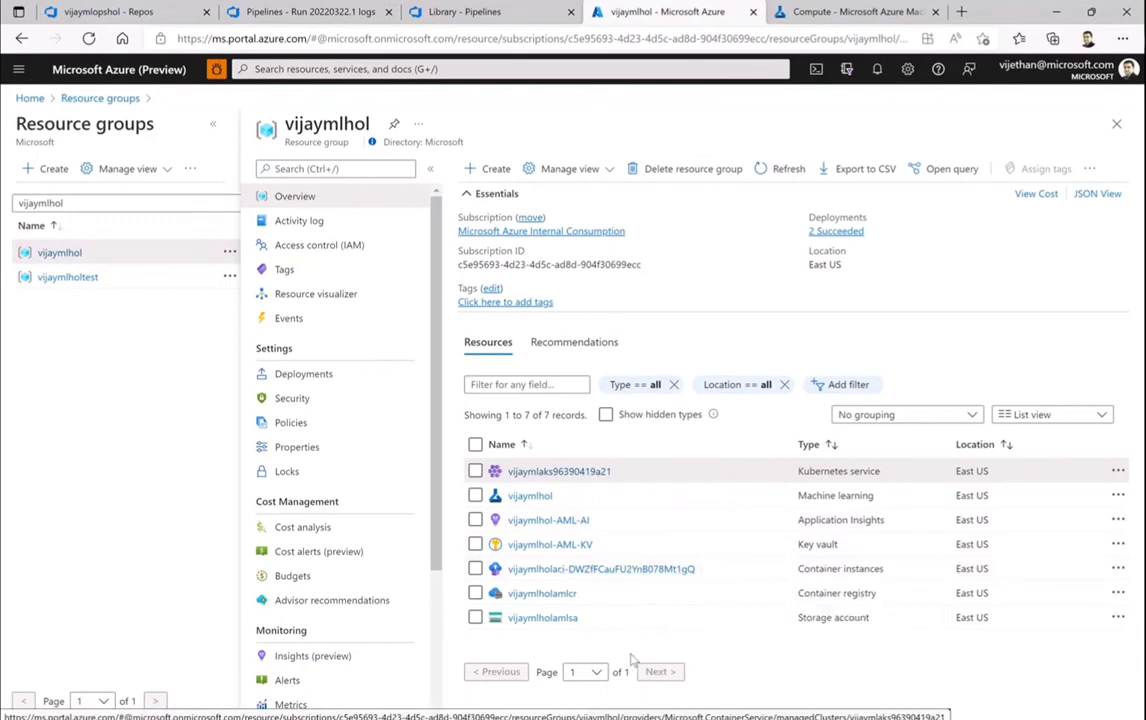
click(538, 593)
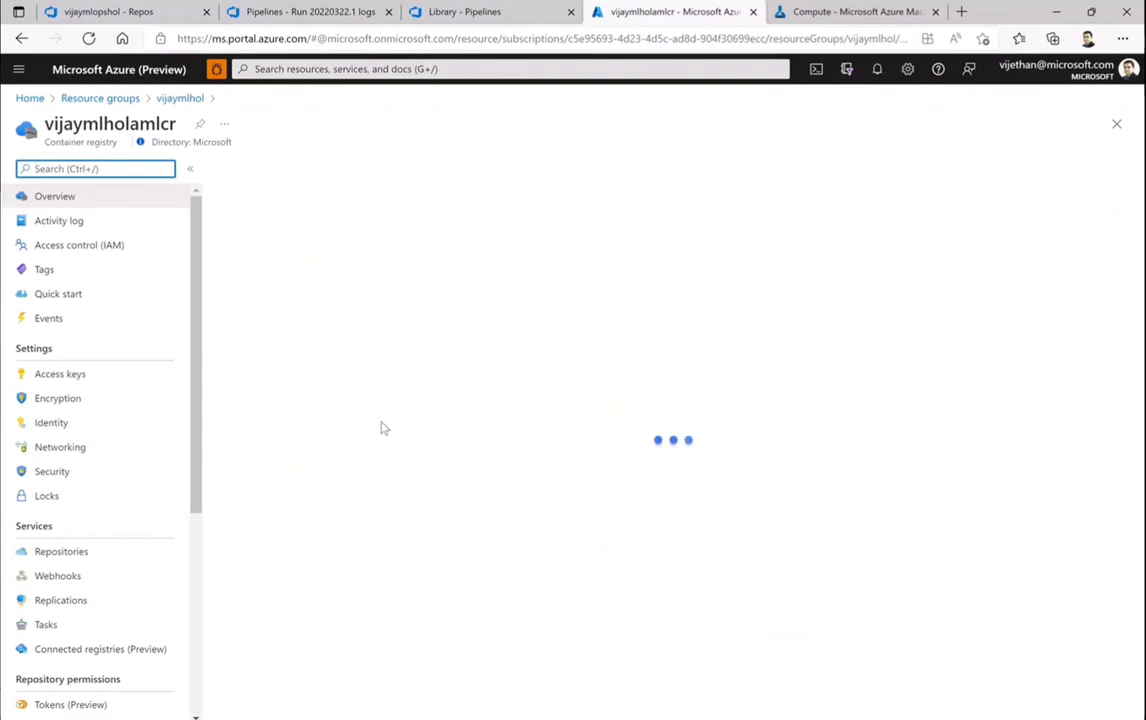
click(55, 554)
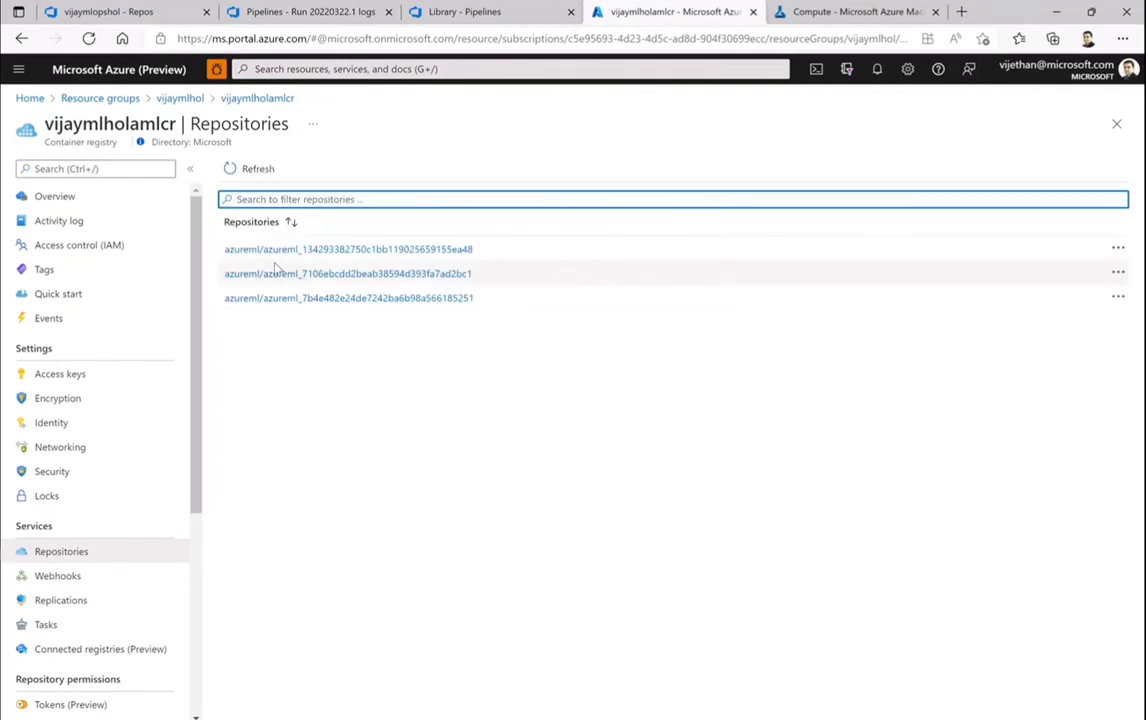
click(253, 172)
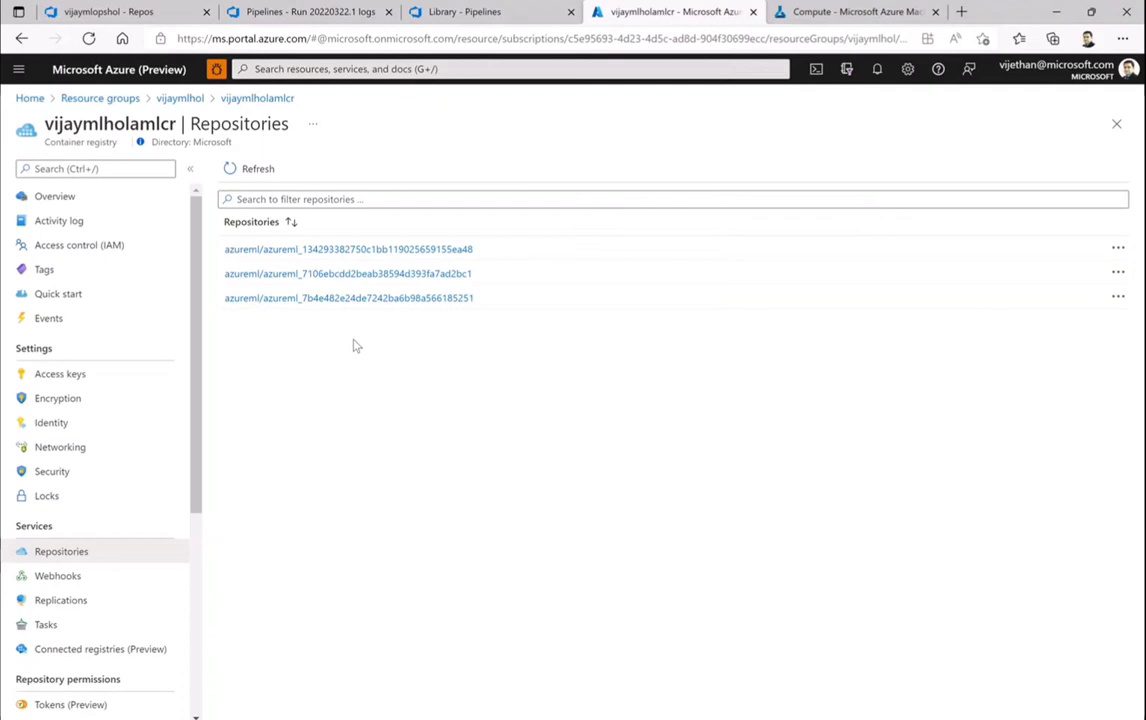
- Return to the Azure resource group's overview, then check the Deploy to AKS job log and summary of run #20220322.1
click(179, 99)
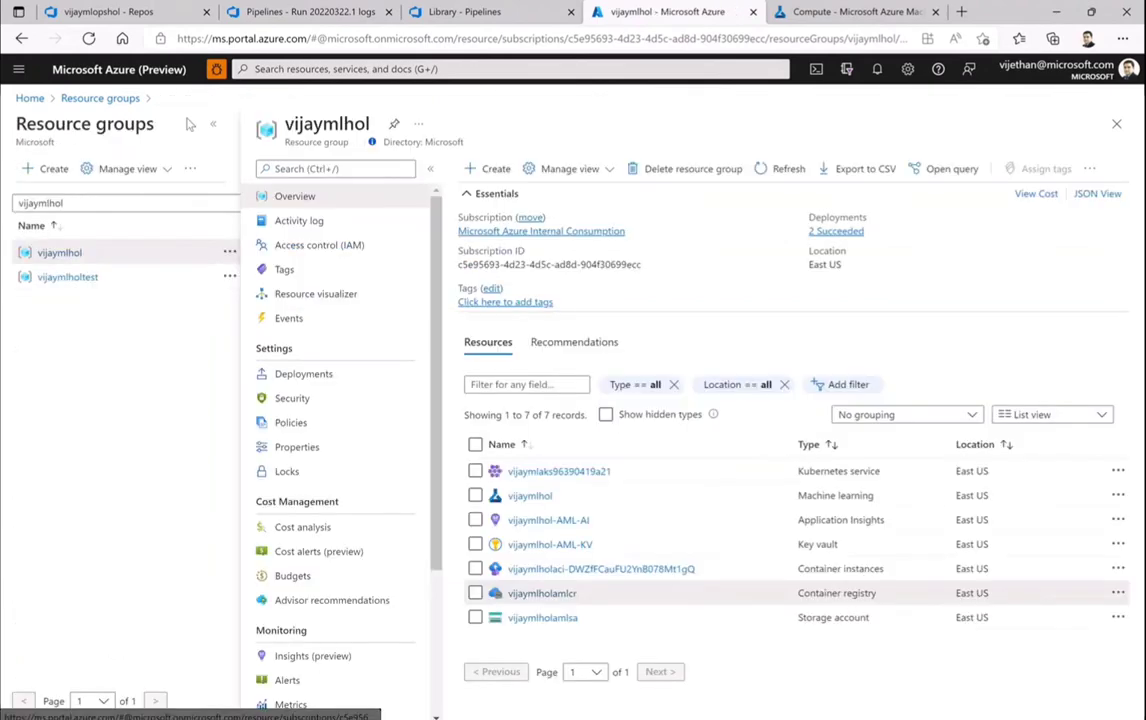
click(272, 14)
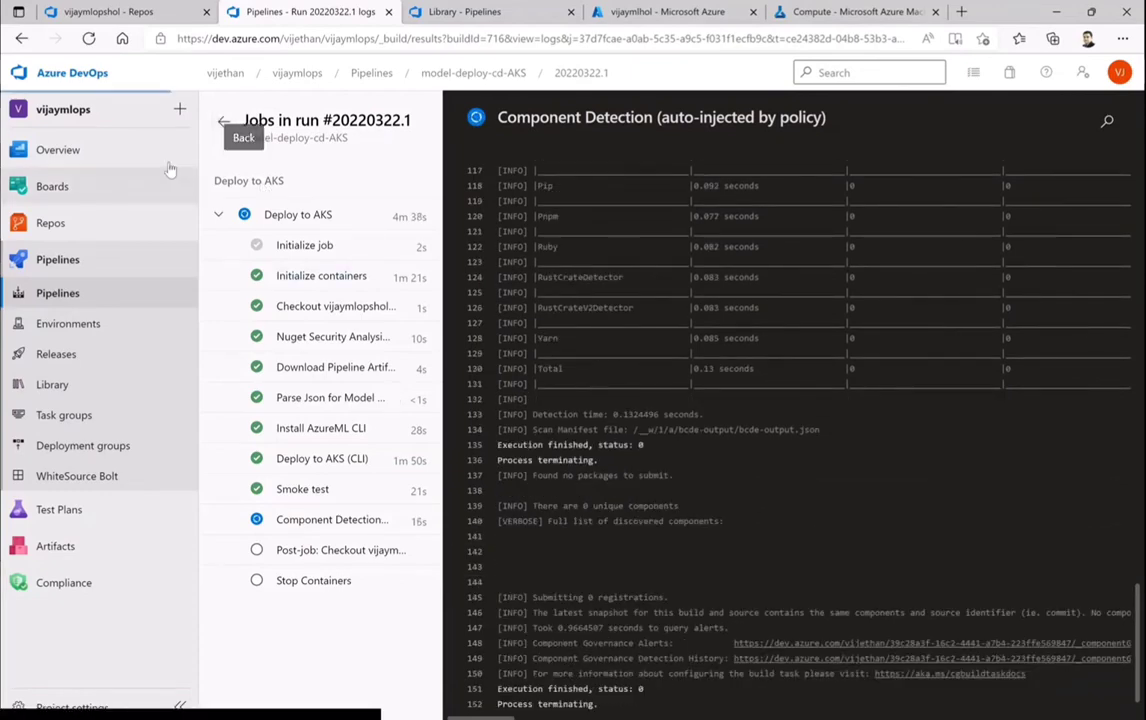
click(120, 12)
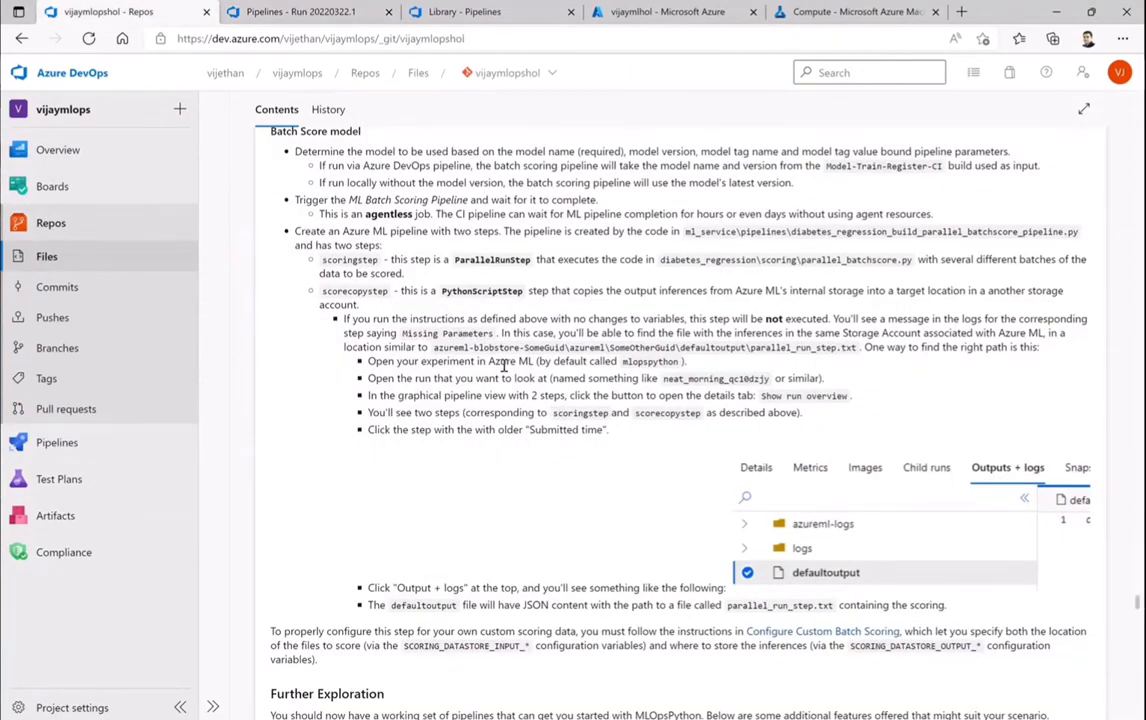
click(300, 12)
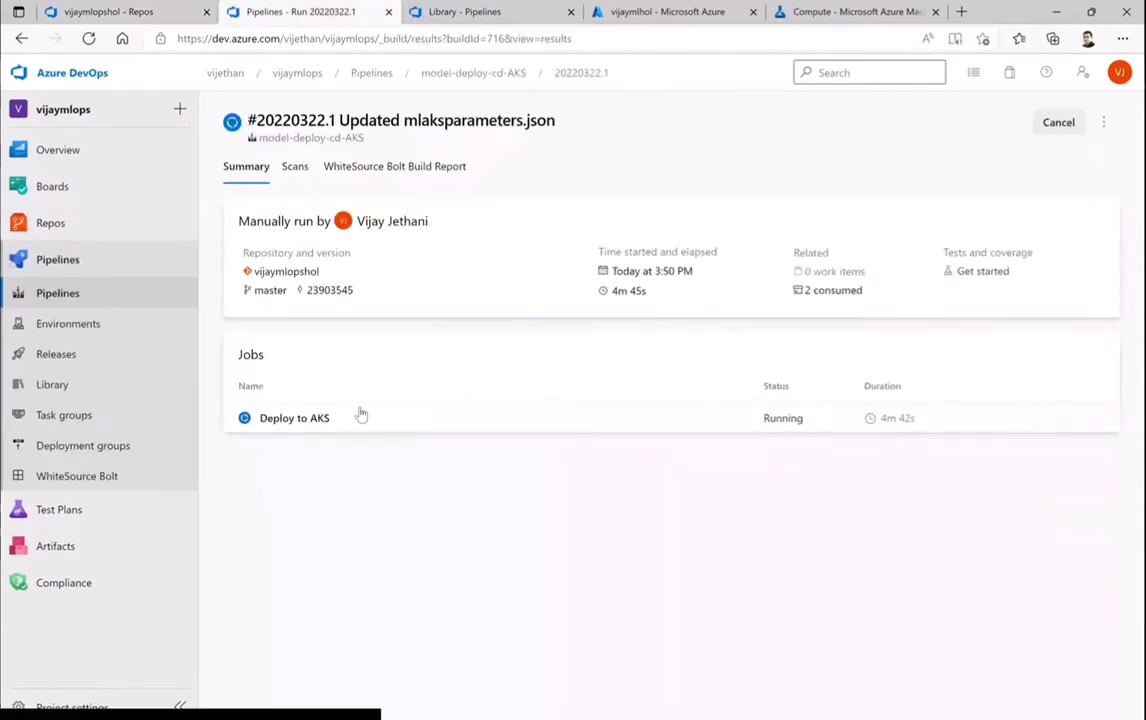
click(303, 424)
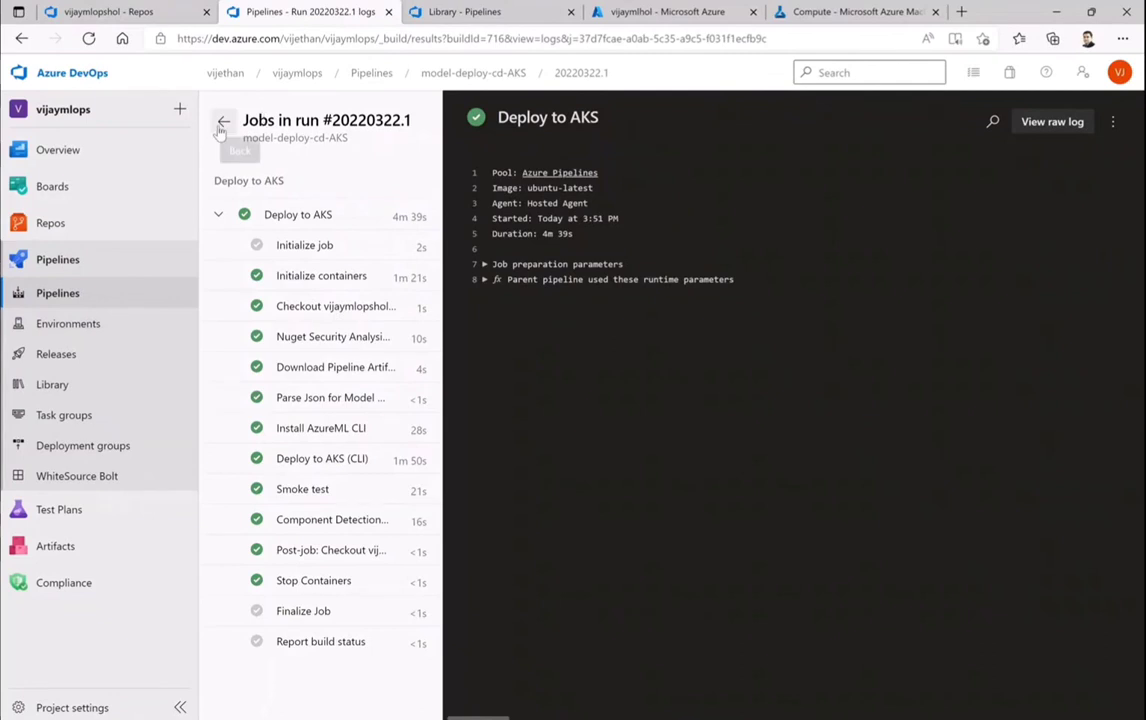
key(alt+Left)
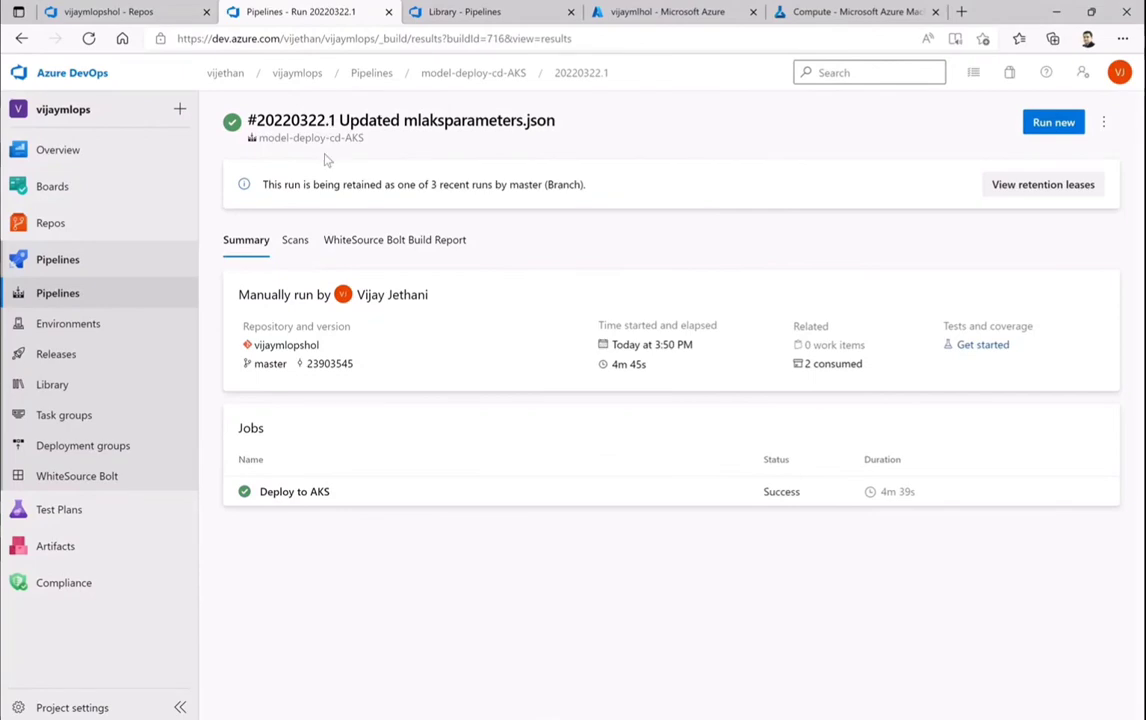
- Examine the DevOps Deep Dive for ML Architecture diagram in the repository's readme
click(128, 12)
scroll(512, 315, up, 10)
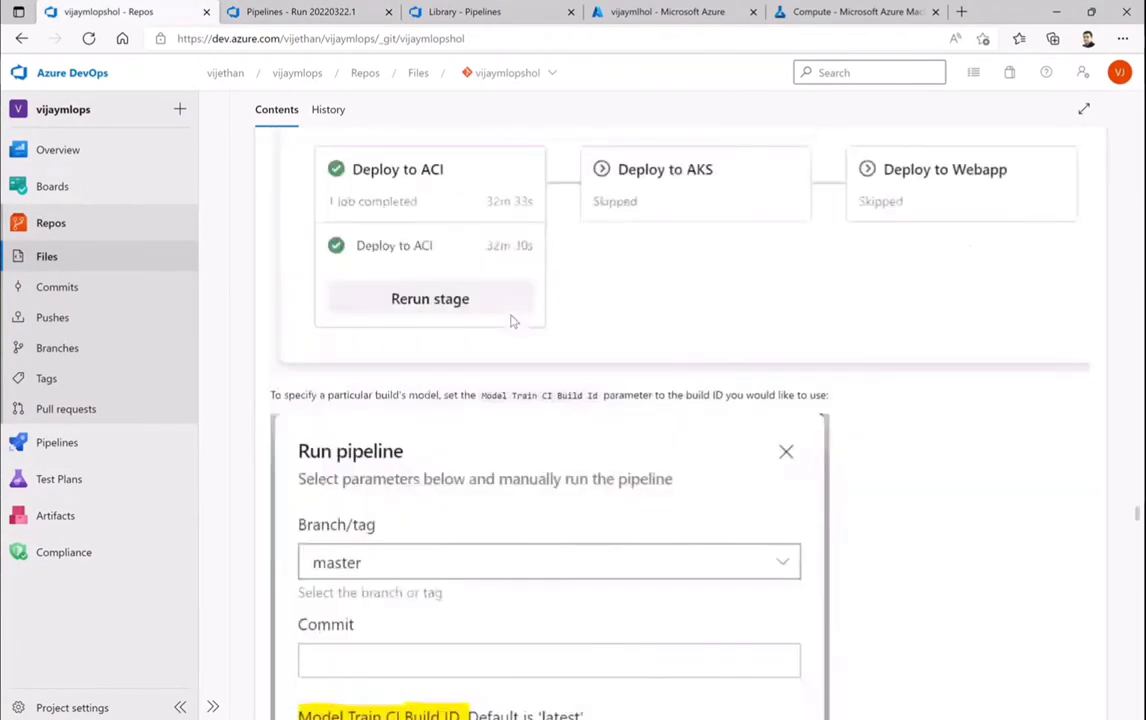
scroll(510, 321, up, 15)
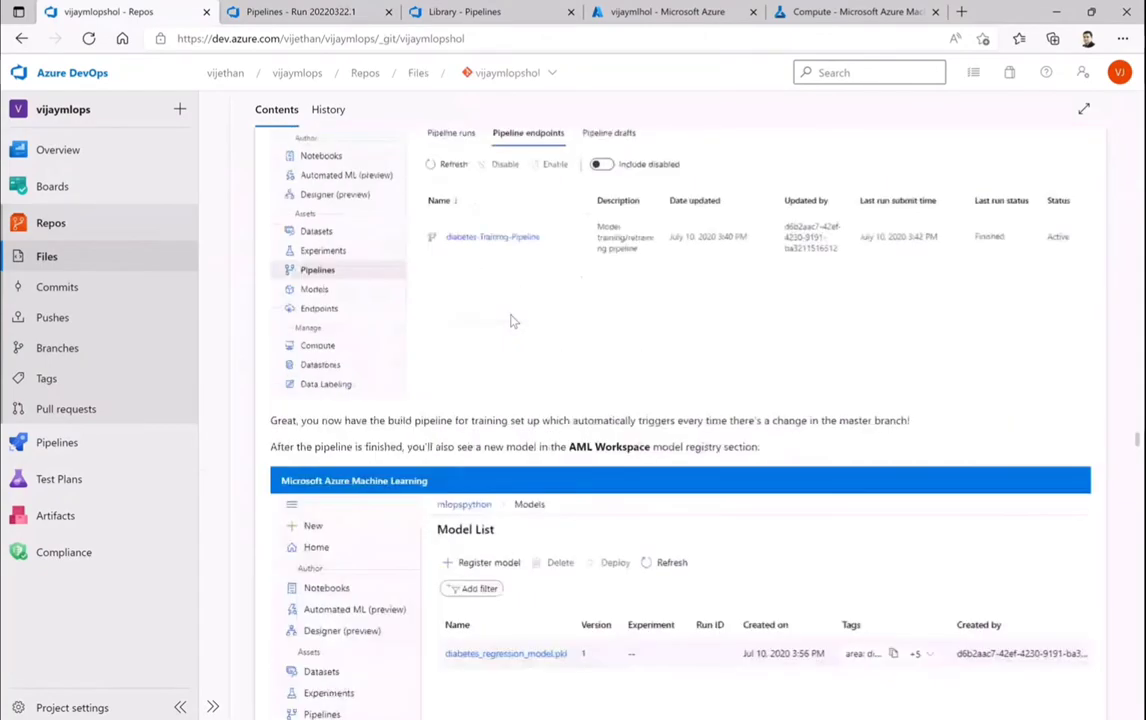
scroll(510, 321, up, 15)
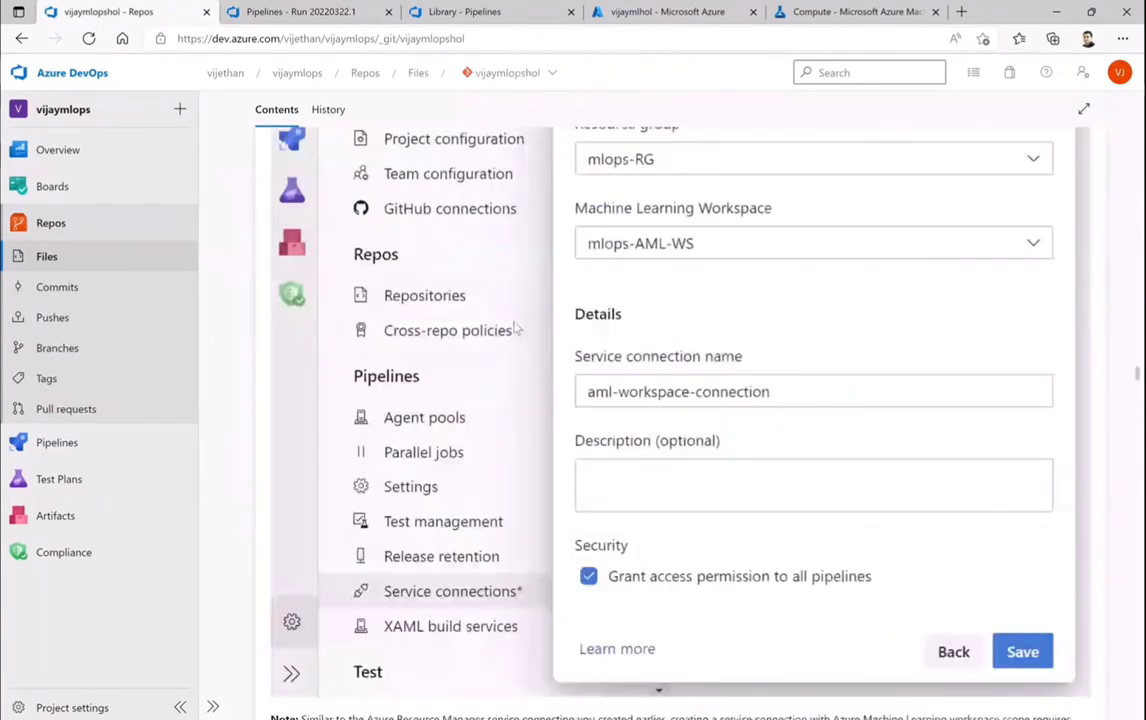
scroll(515, 328, up, 15)
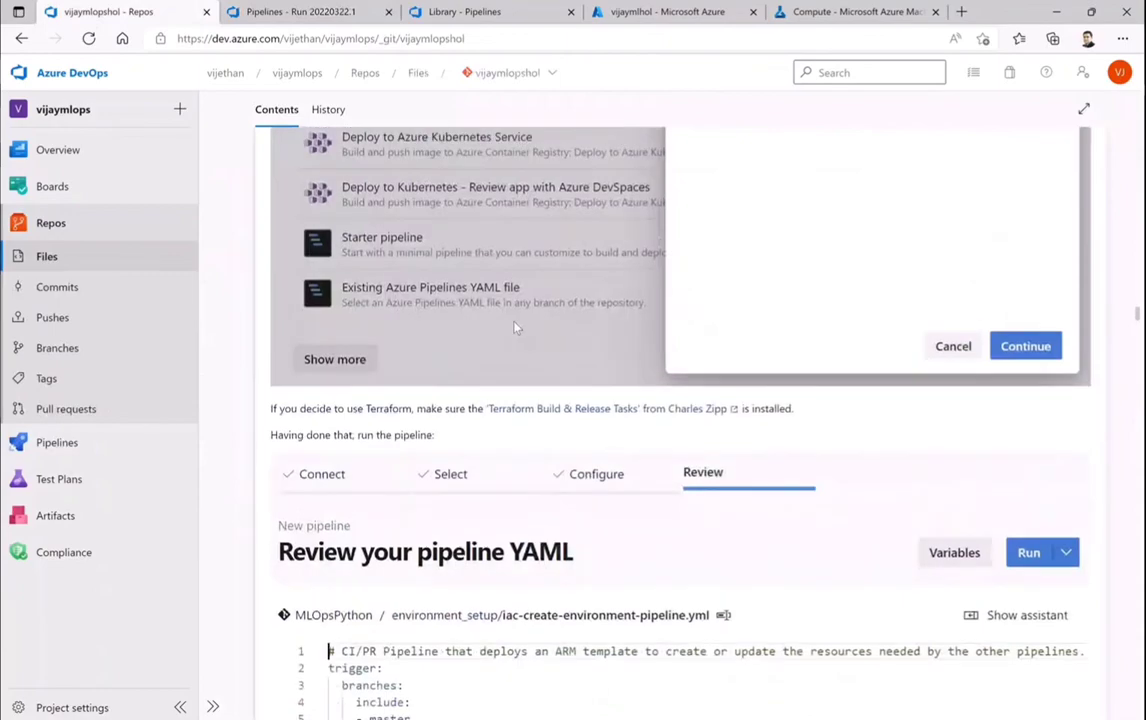
scroll(515, 328, up, 15)
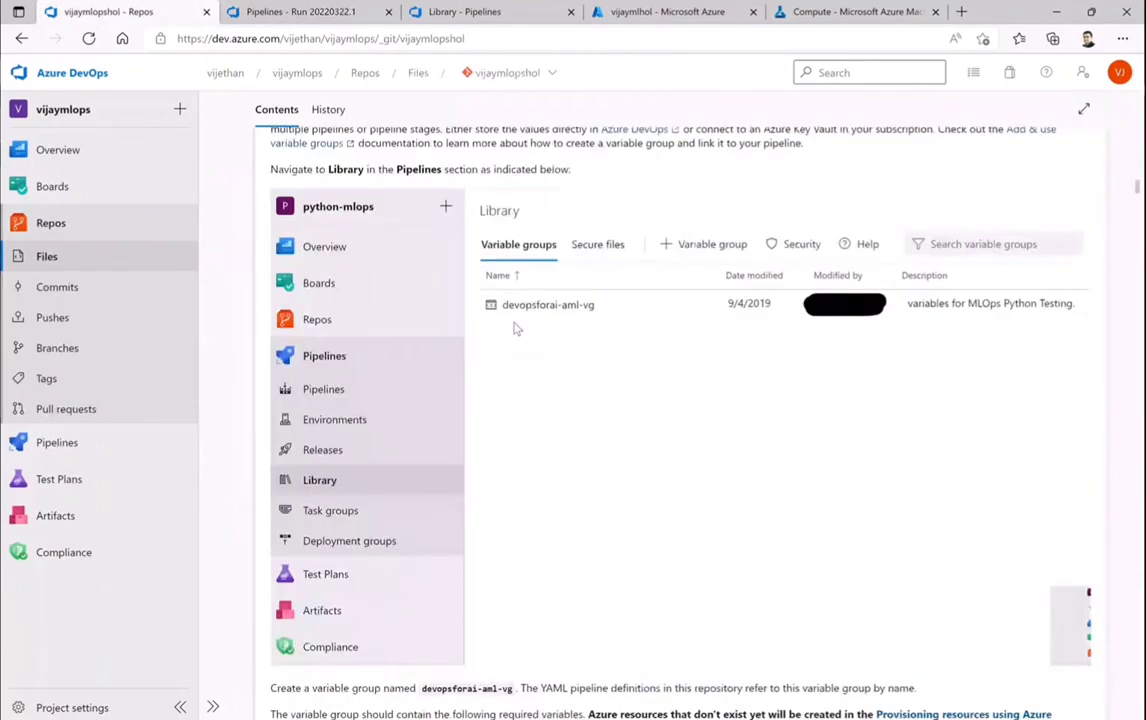
scroll(515, 328, up, 15)
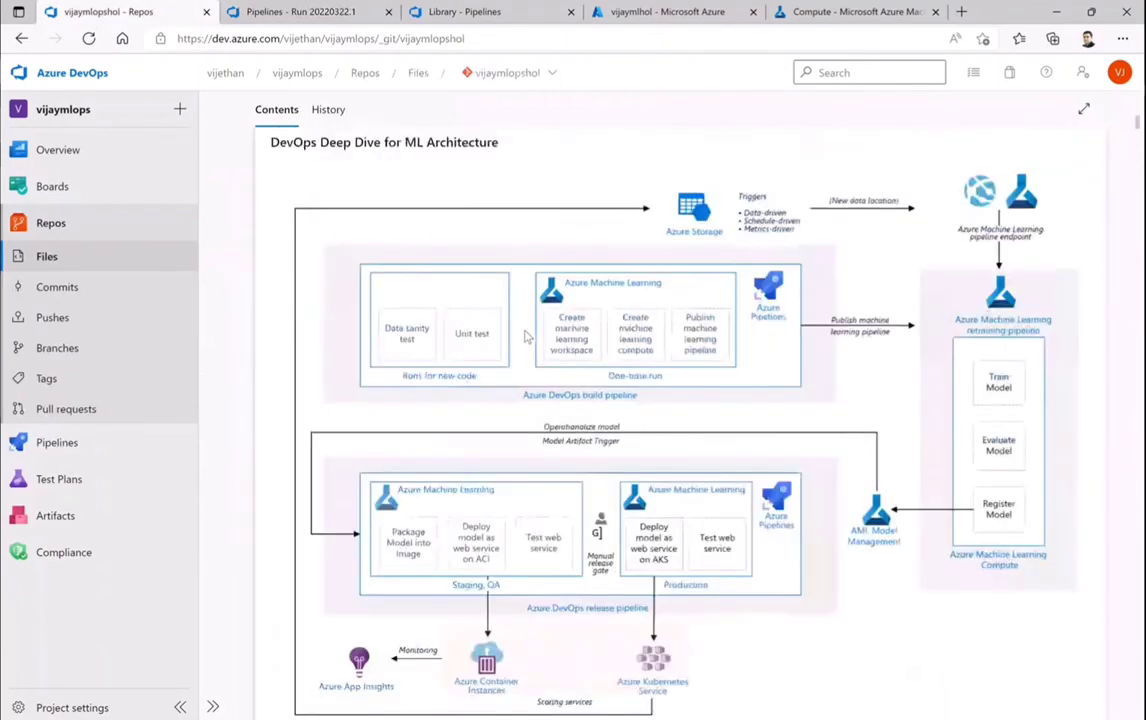
scroll(600, 355, down, 2)
scroll(678, 371, up, 2)
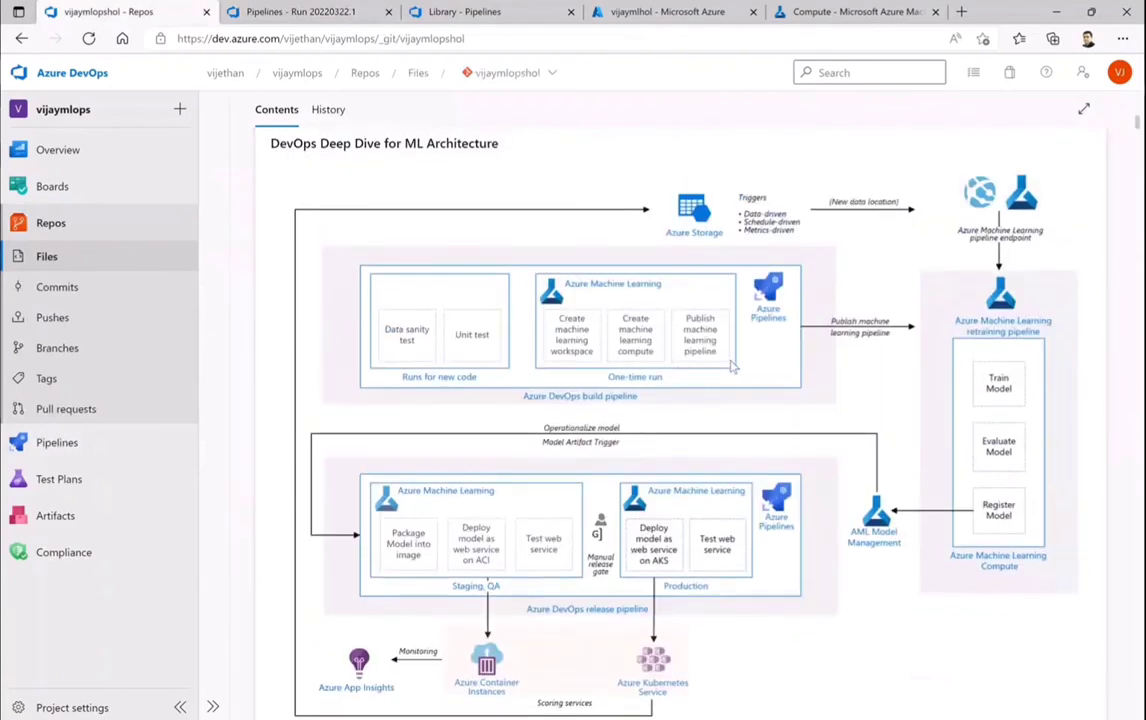